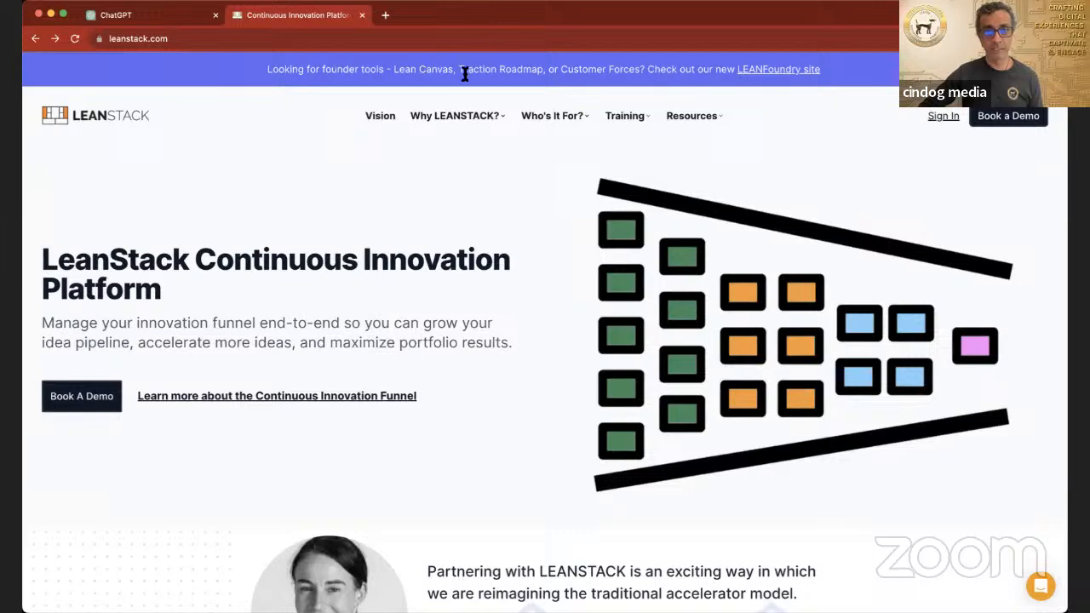
Step: Open the LEANFoundry site's free sign-up form and enter the full name
left_click(769, 72)
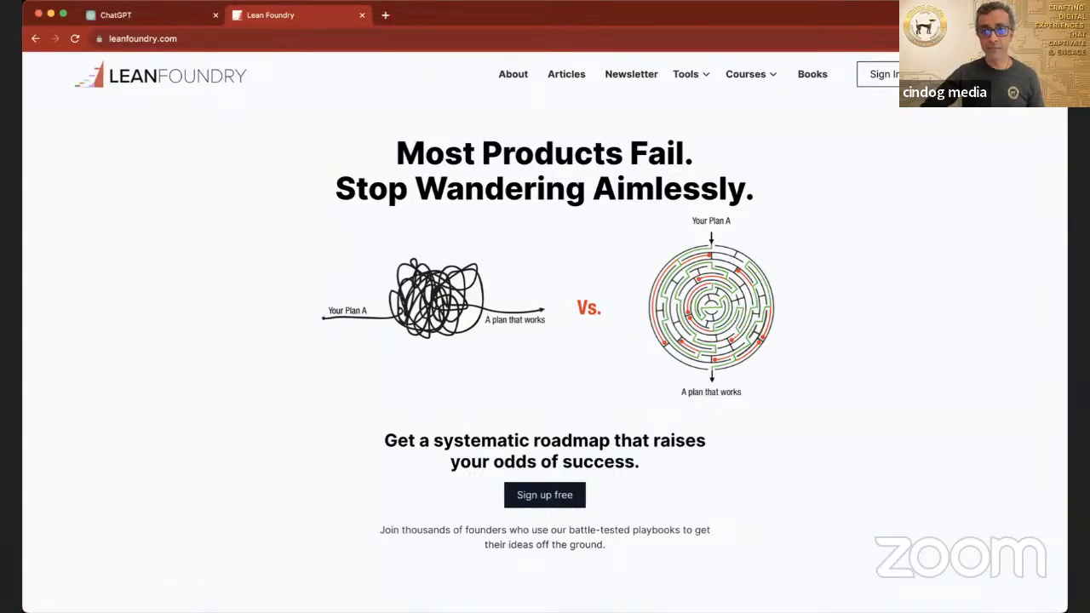
left_click(545, 495)
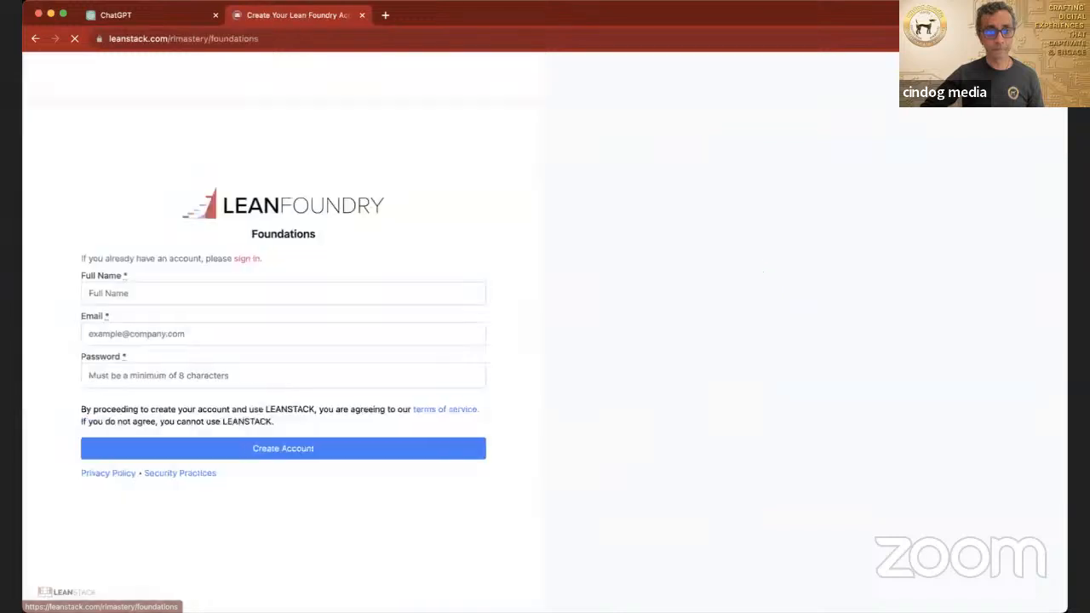
left_click(208, 290)
type("harsha")
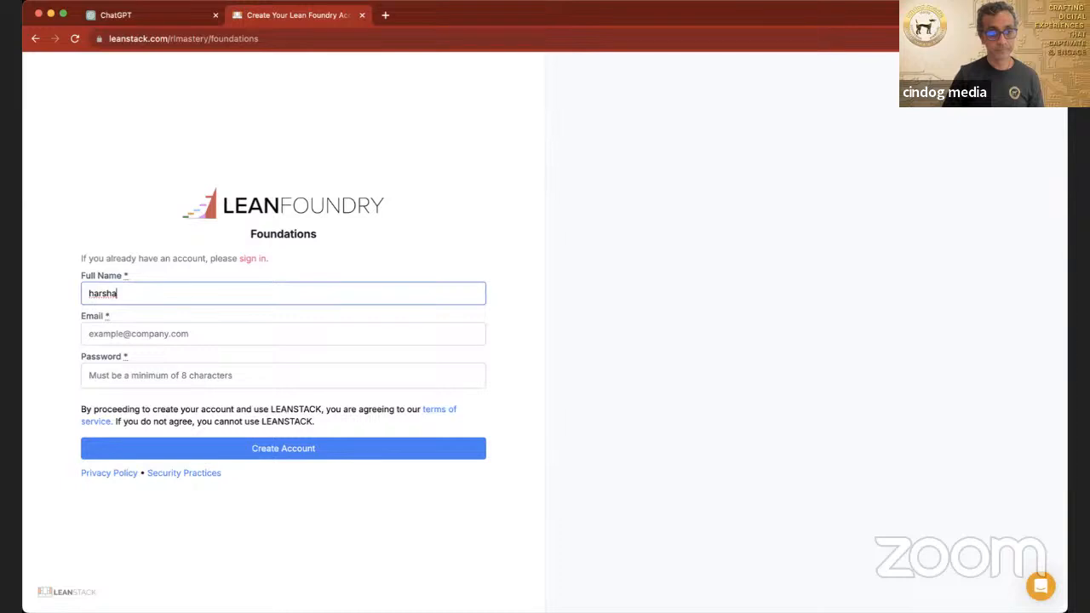
Step: Enter the account e-mail address in the Foundations sign-up form
key("Tab")
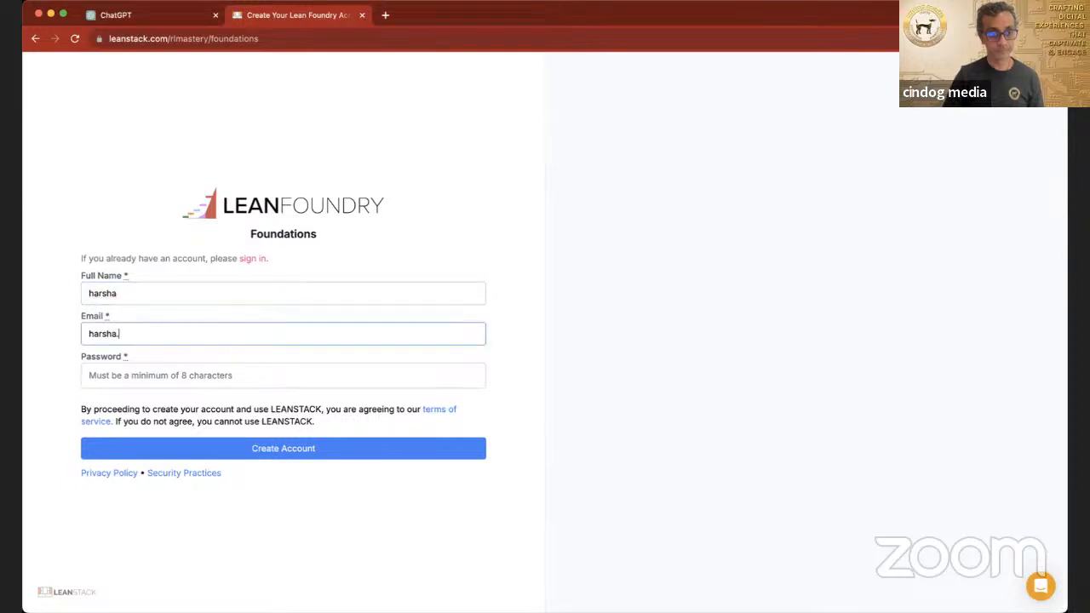
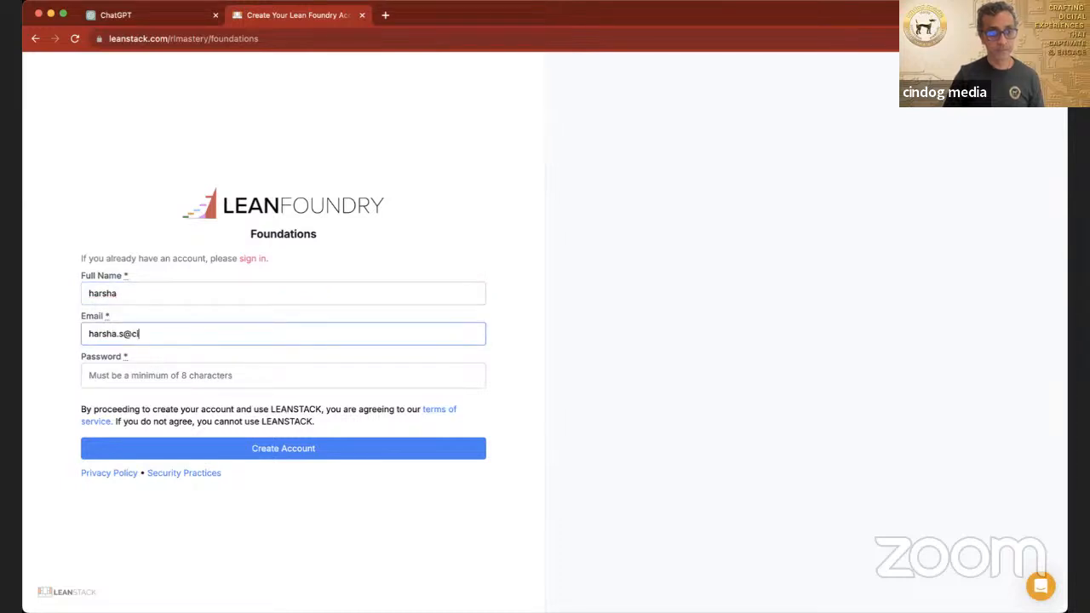
key("Tab")
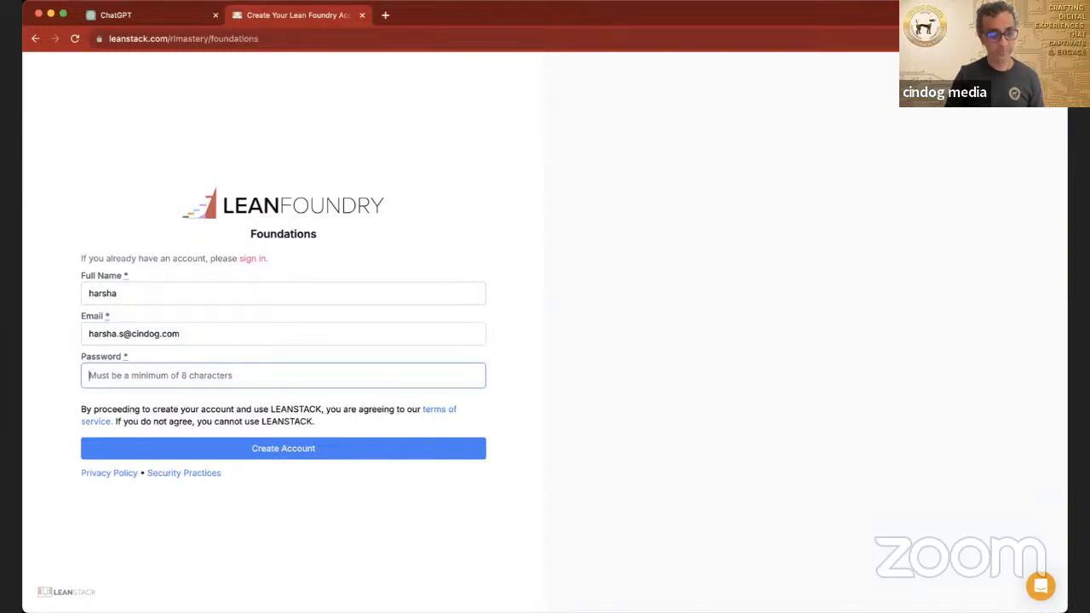
Step: Enter the account password and create the account
type("••••••••")
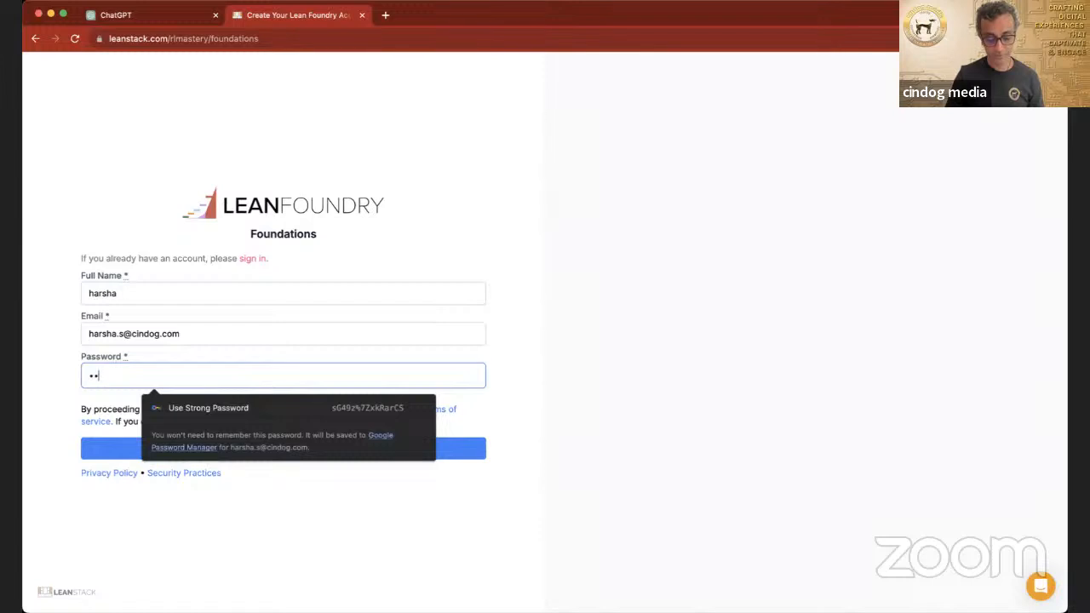
type("••••")
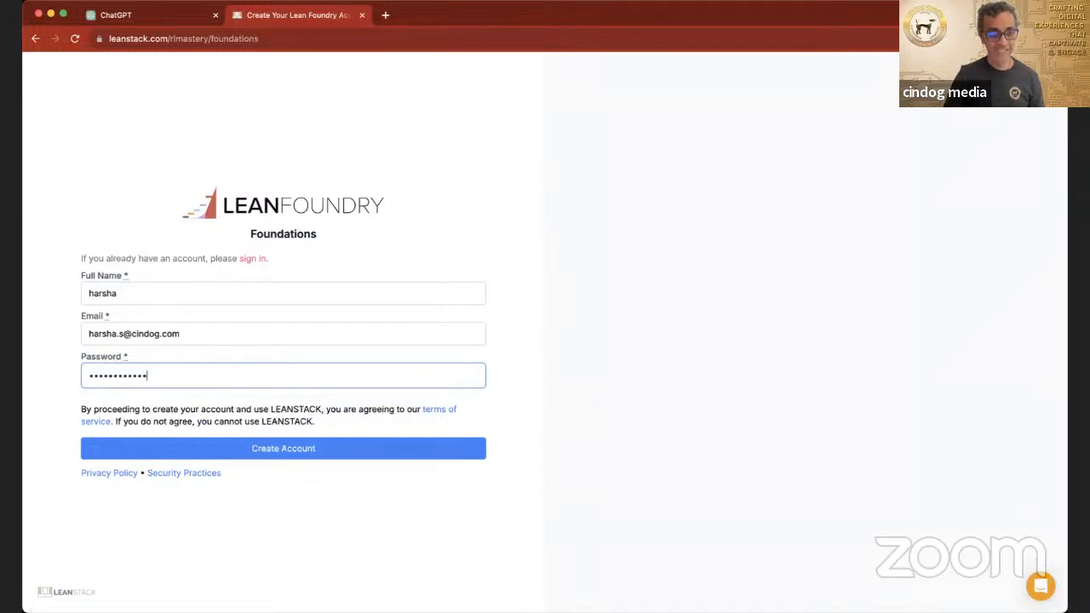
left_click(324, 449)
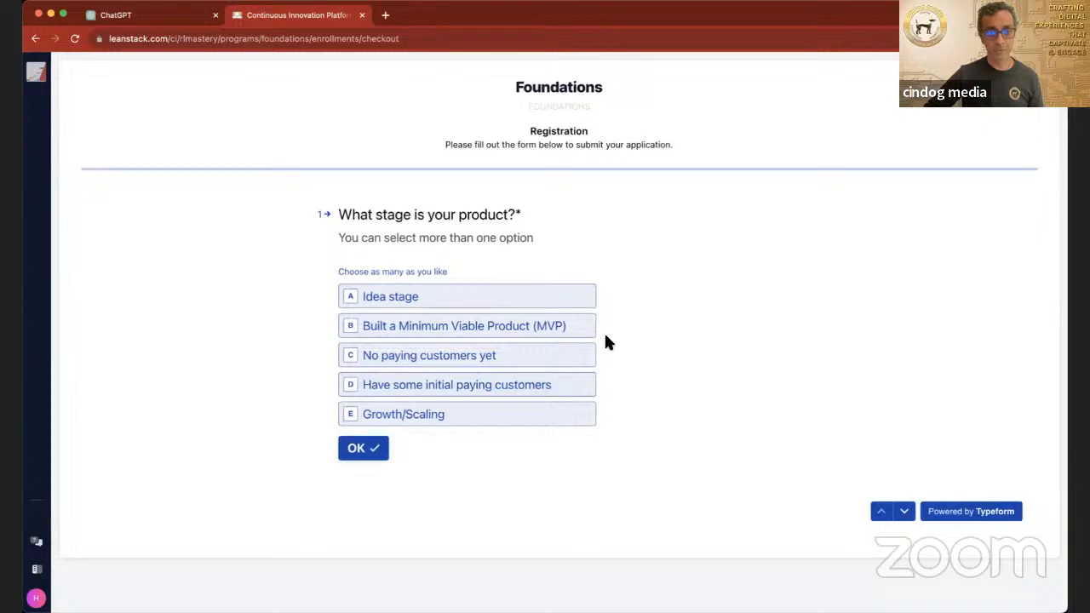
Step: Answer the registration questions with Idea stage as the product stage and "cindog media" as the company name
left_click(408, 308)
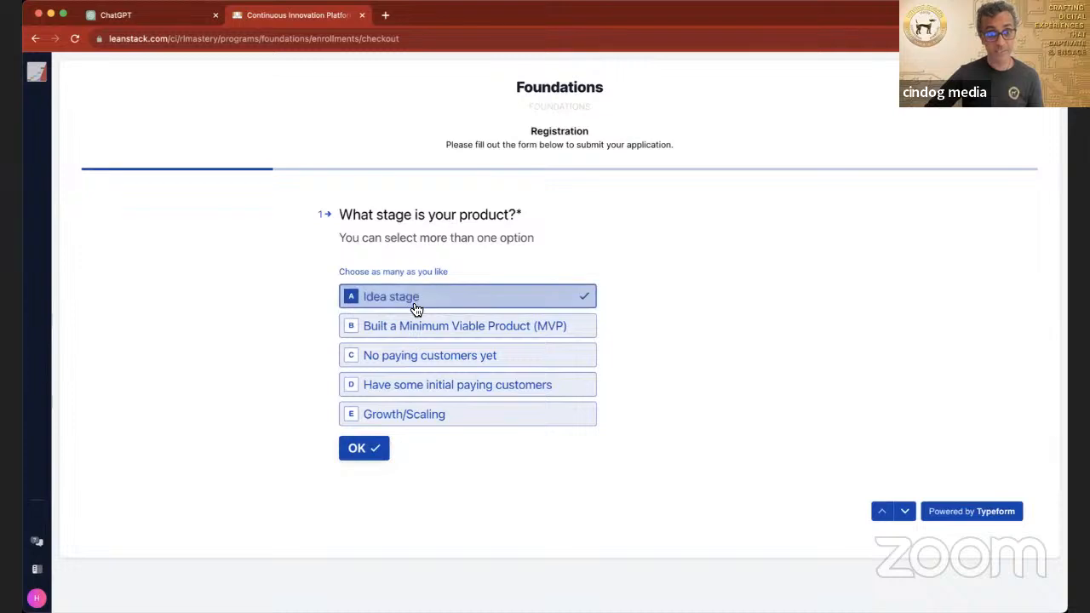
left_click(374, 457)
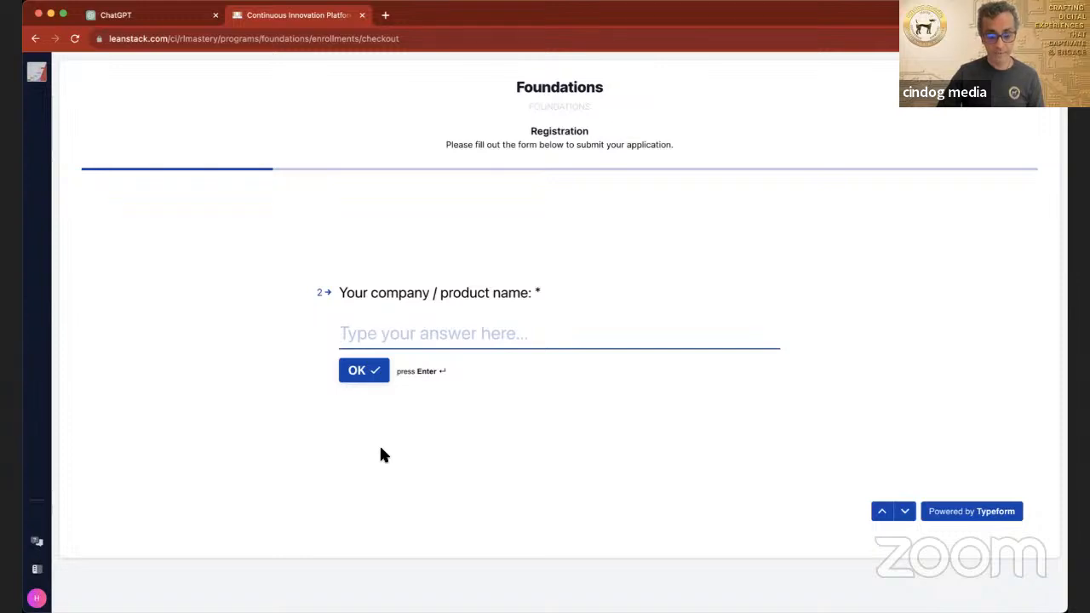
type("cindog media")
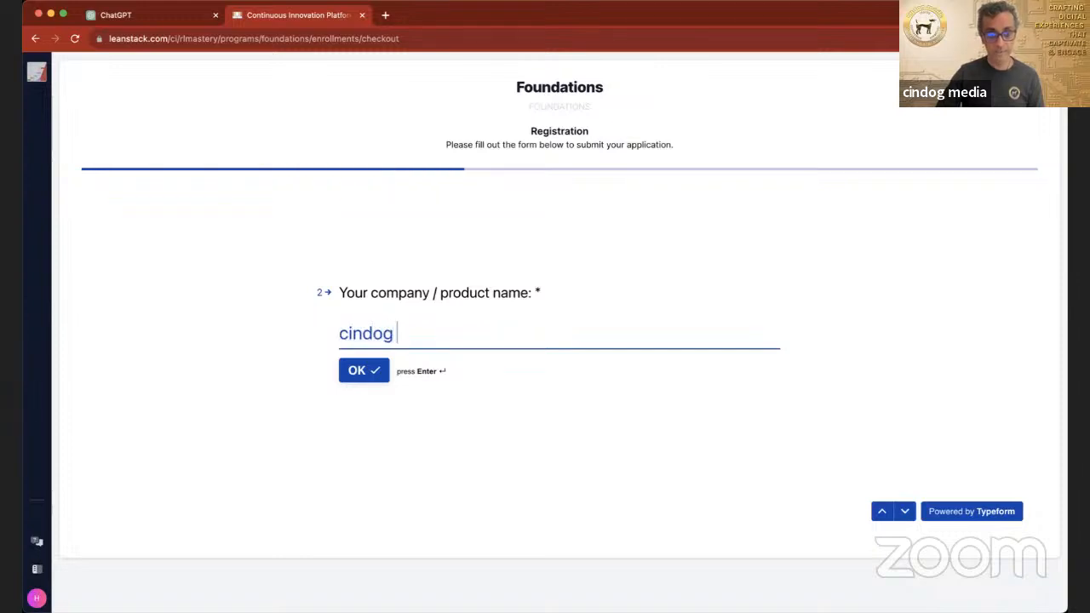
left_click(361, 373)
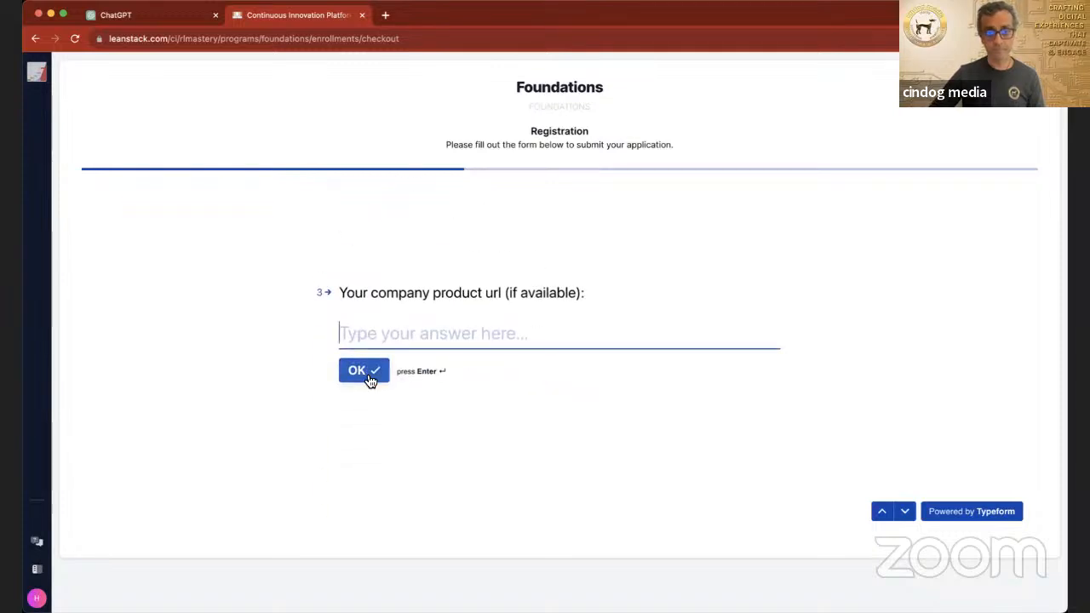
Step: Skip the product URL, choose "1 - Just me" as team size, answer "yes" to prior LEANSTACK exposure, and submit the registration
left_click(364, 371)
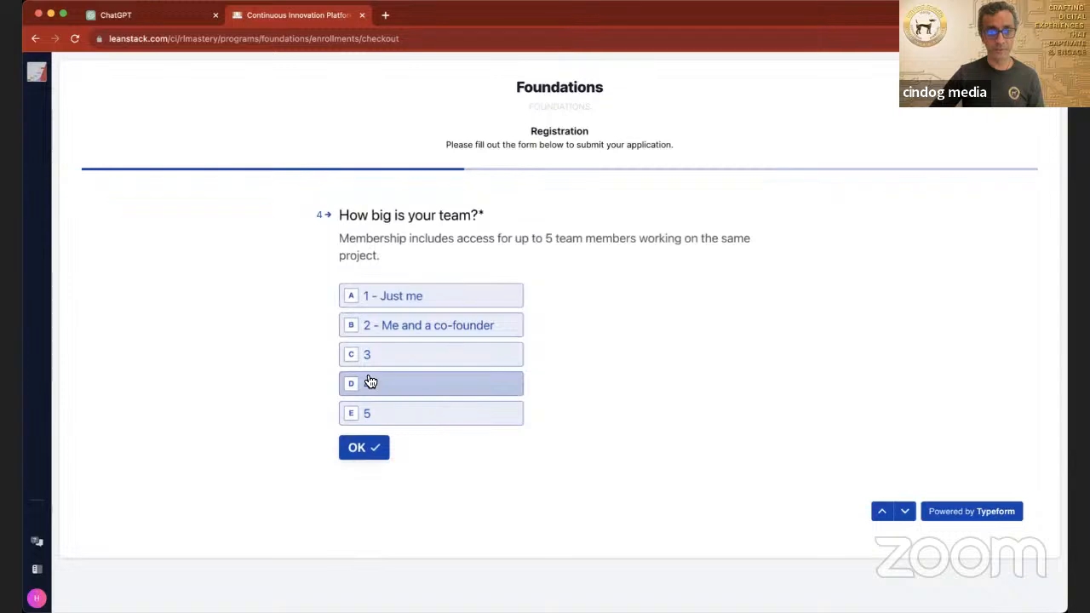
left_click(387, 298)
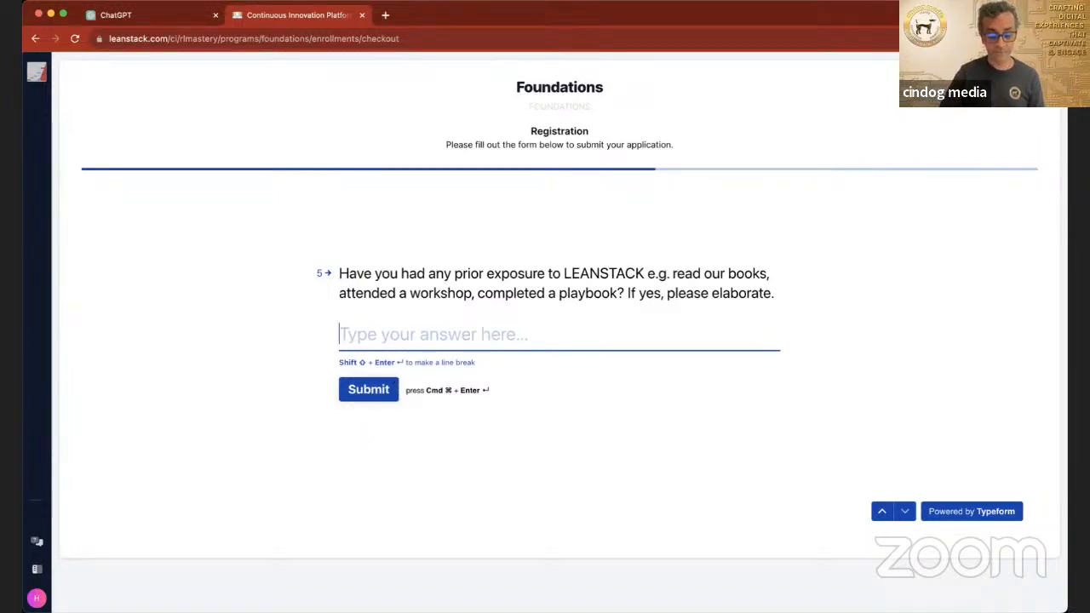
type("yes")
left_click(372, 390)
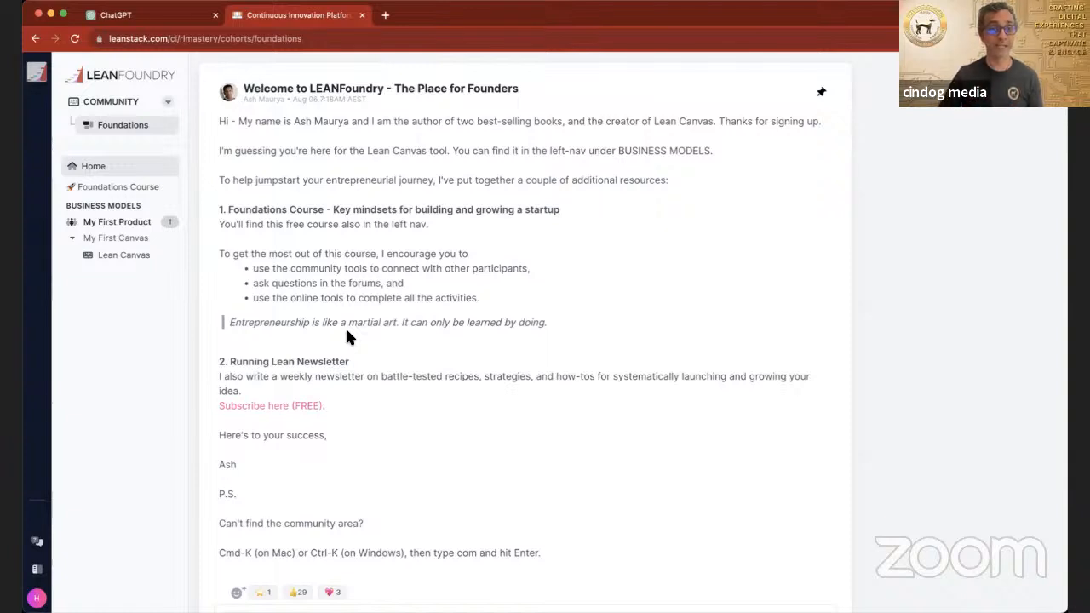
Step: Open the Lean Canvas under My First Canvas, place the ChatGPT tab after it, and switch to ChatGPT
left_click(124, 259)
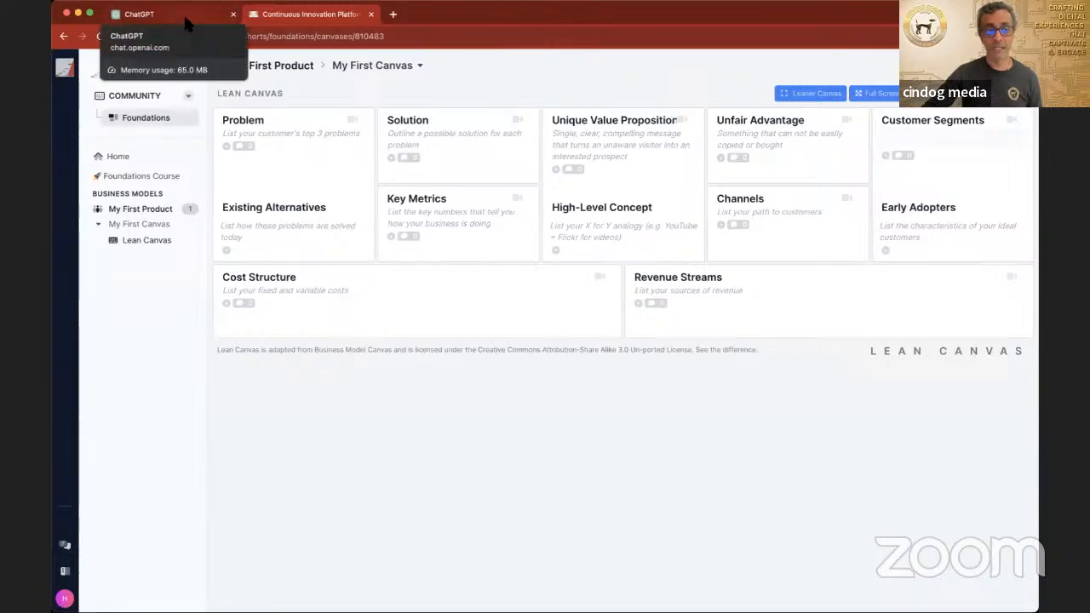
left_click_drag(183, 12, 324, 34)
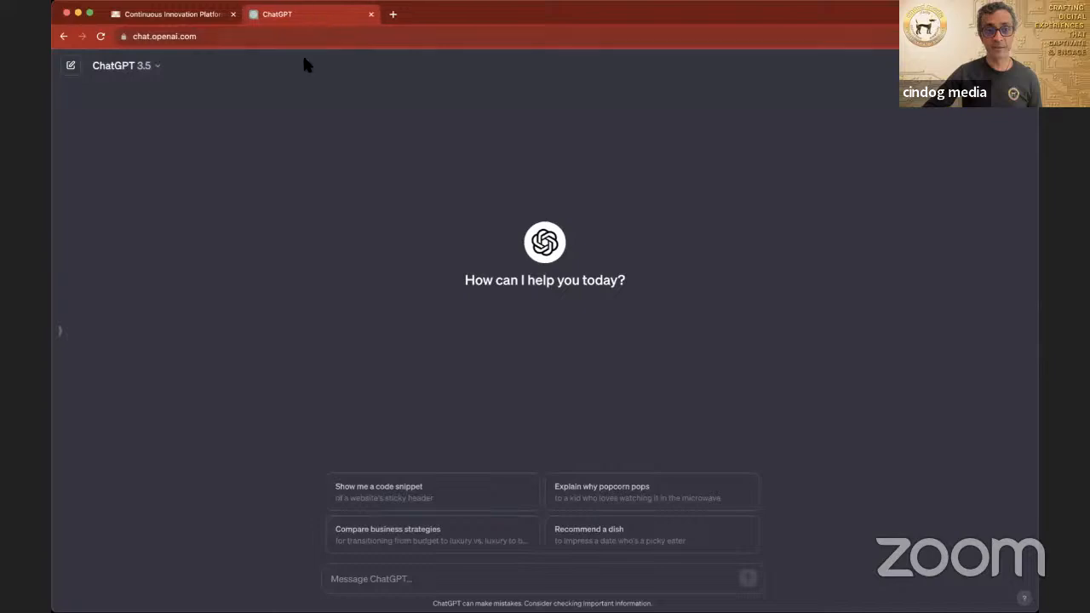
left_click(156, 15)
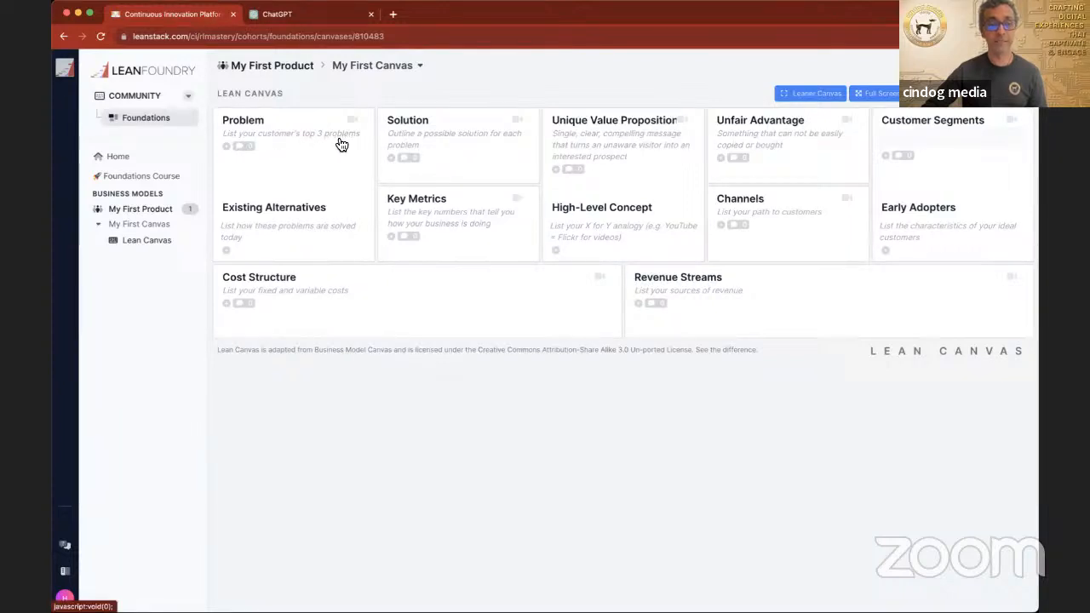
left_click(309, 14)
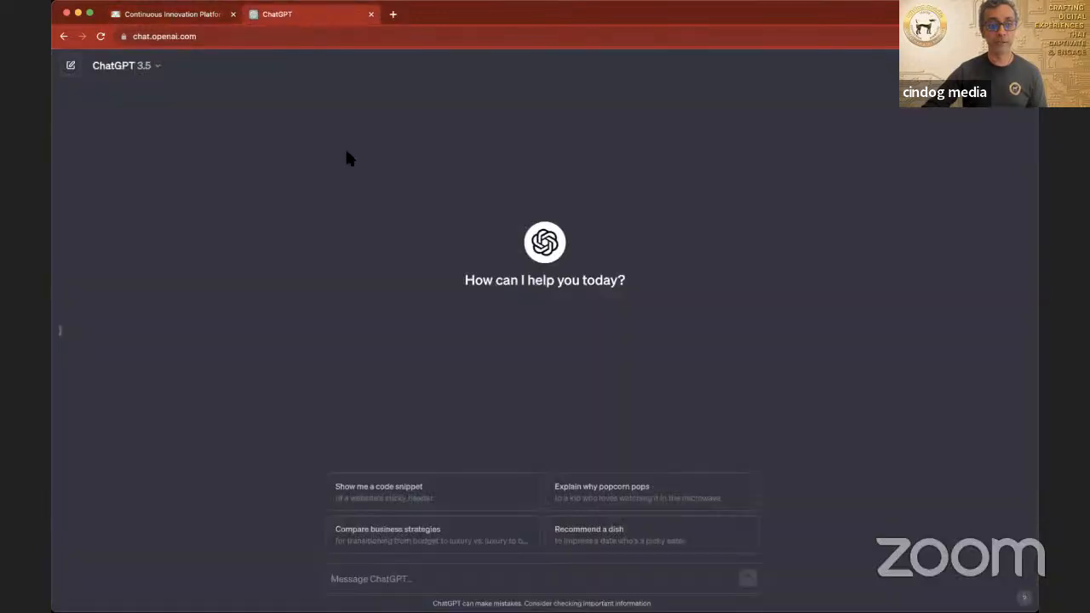
Step: Begin a ChatGPT prompt with "Please provide me with the top 3 problems customer face"
left_click(399, 581)
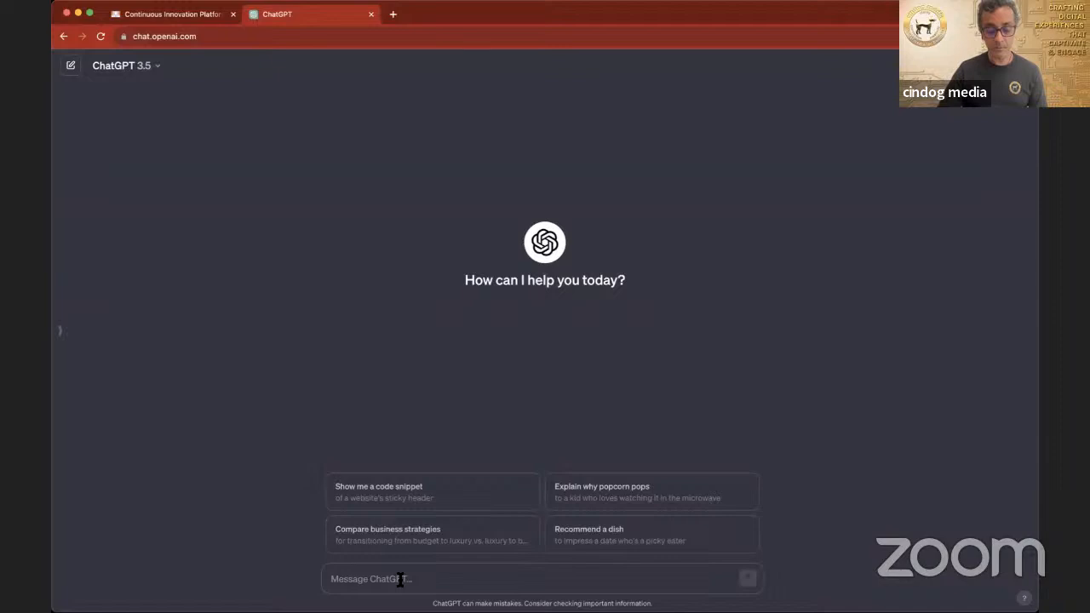
type("Please pr")
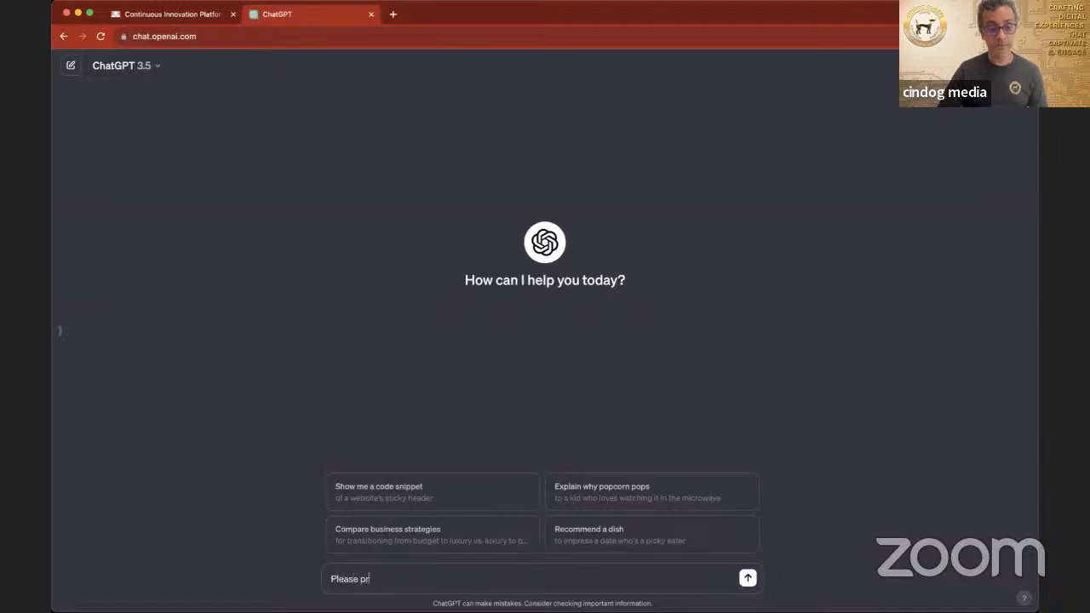
type("ovide m")
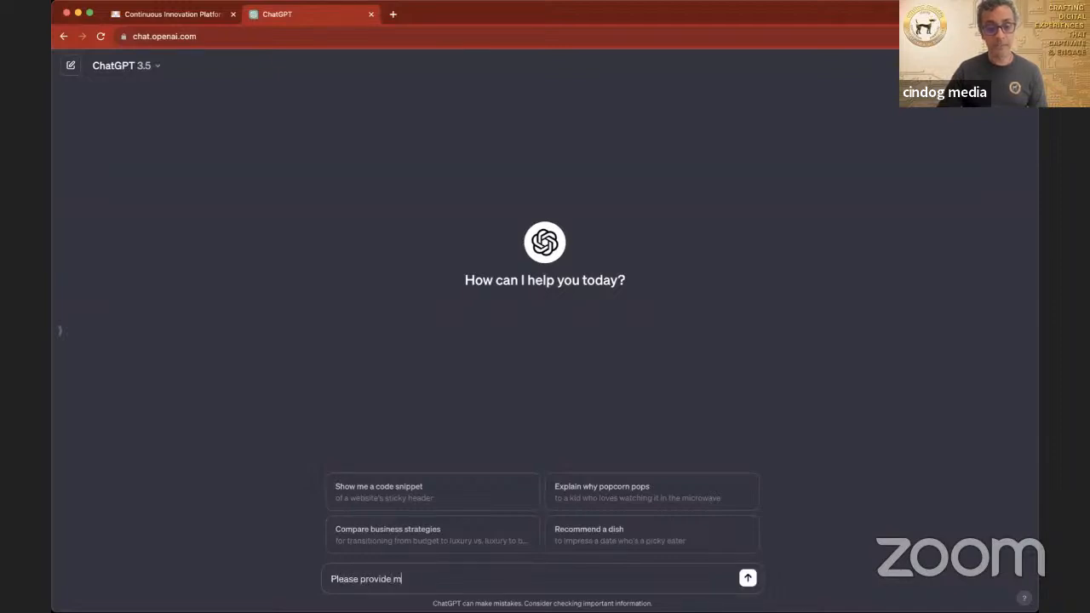
type("e with")
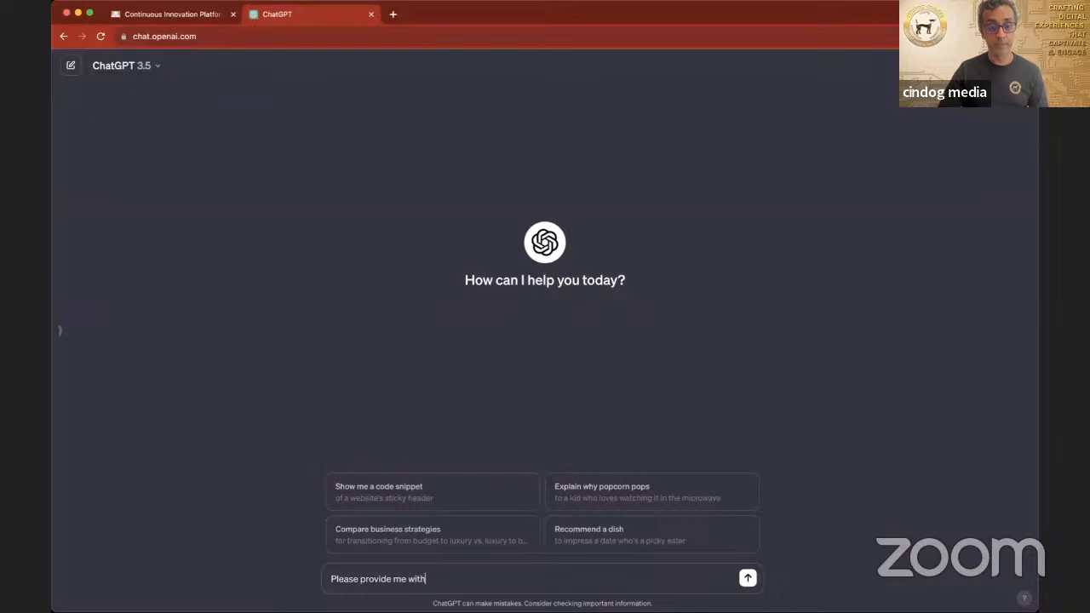
type(" the top 3 m")
type("roblems customer")
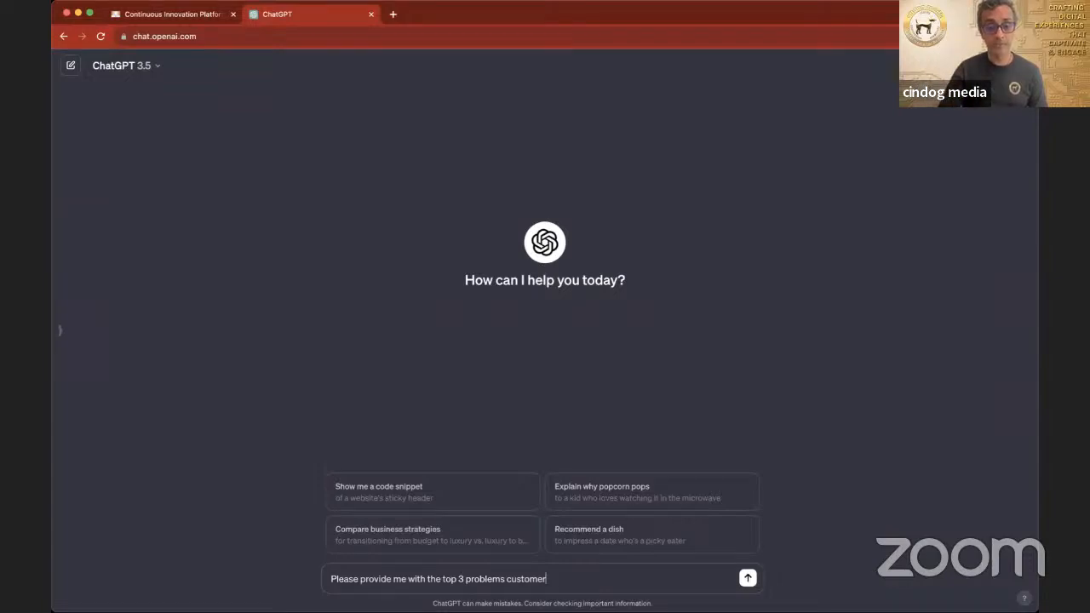
key("BackSpace")
key("BackSpace")
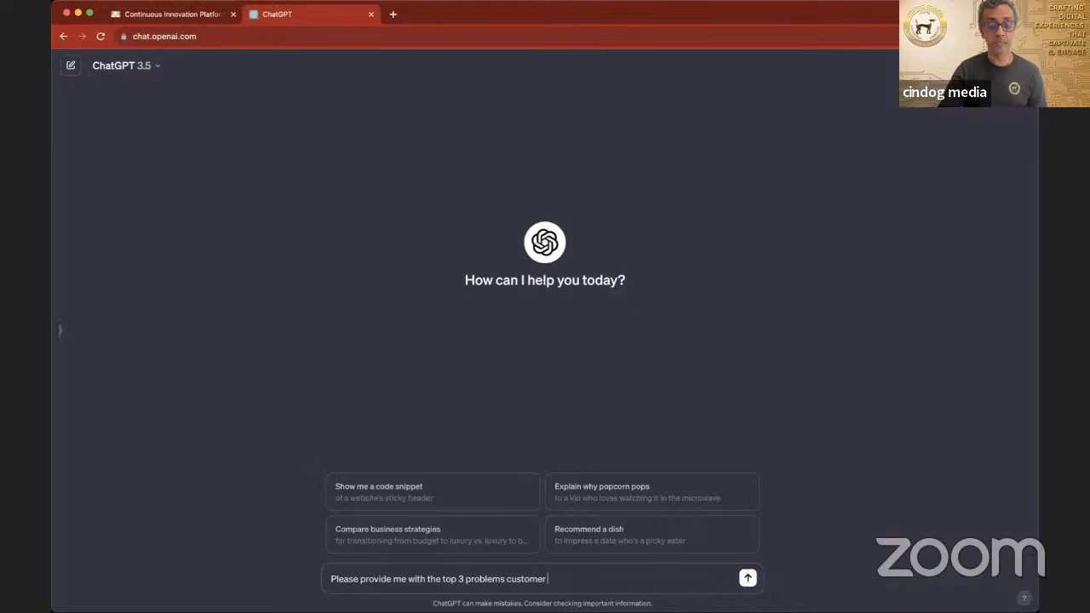
type("face")
Step: Continue the prompt with "for my personal coaching business that I am starting up in Australia"
type("for my")
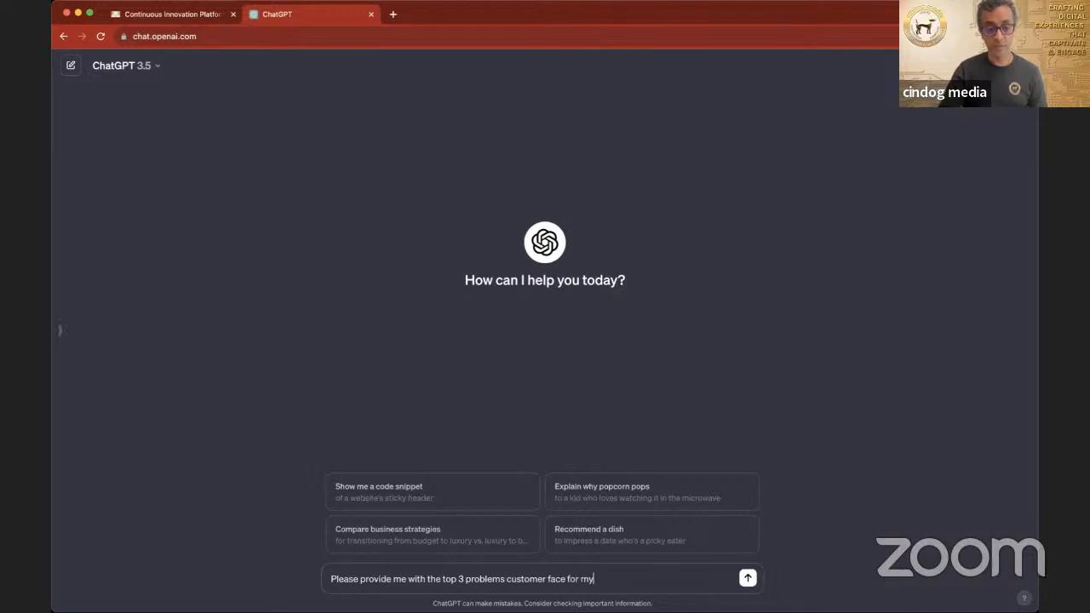
type(" personal coaching bu")
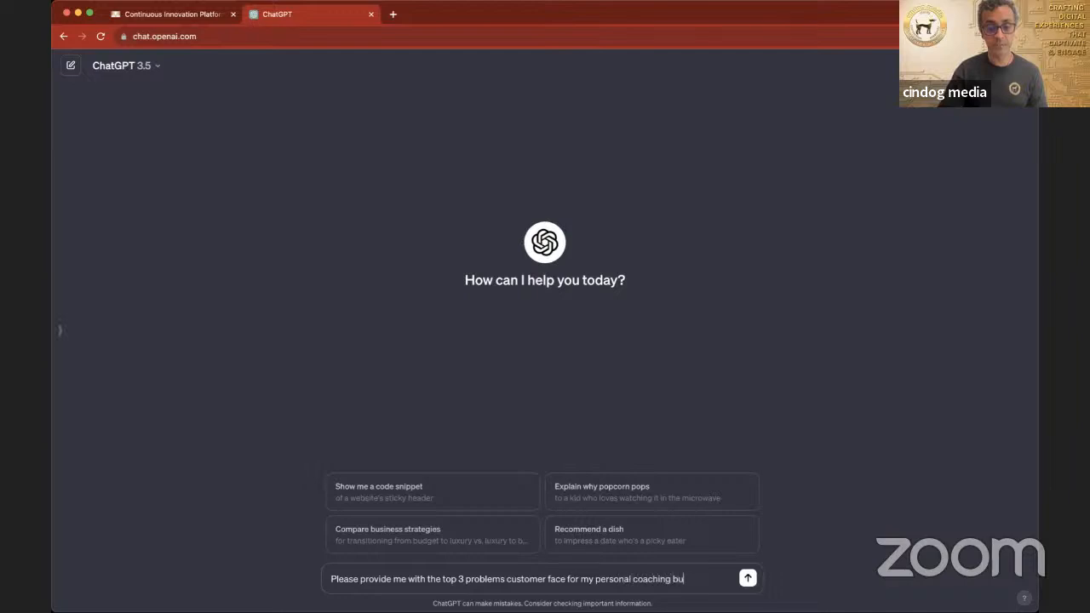
type("siness that I am star")
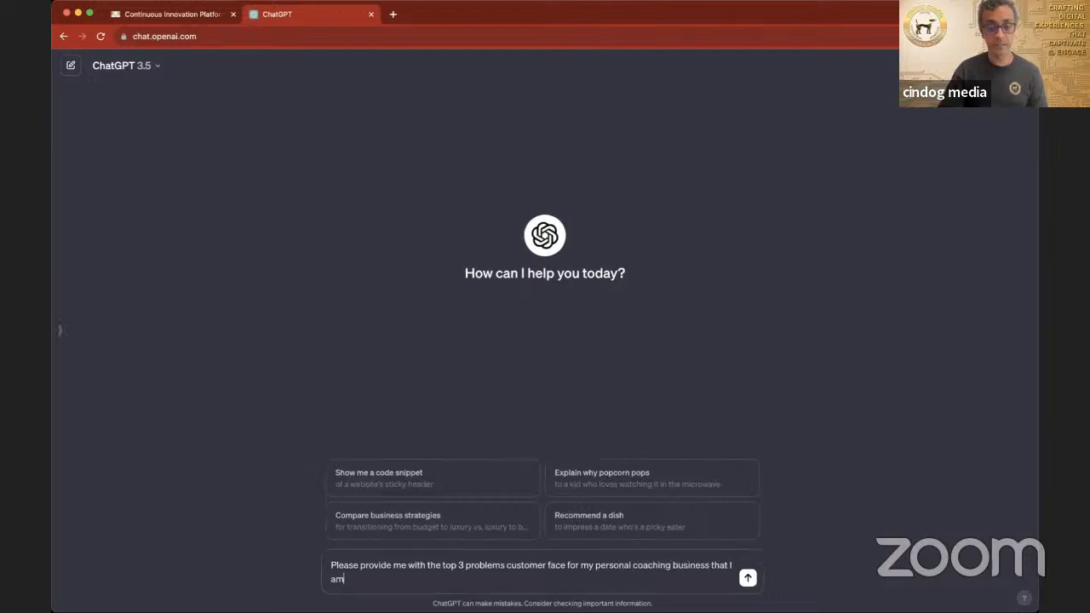
type("ting up in Australia, taio")
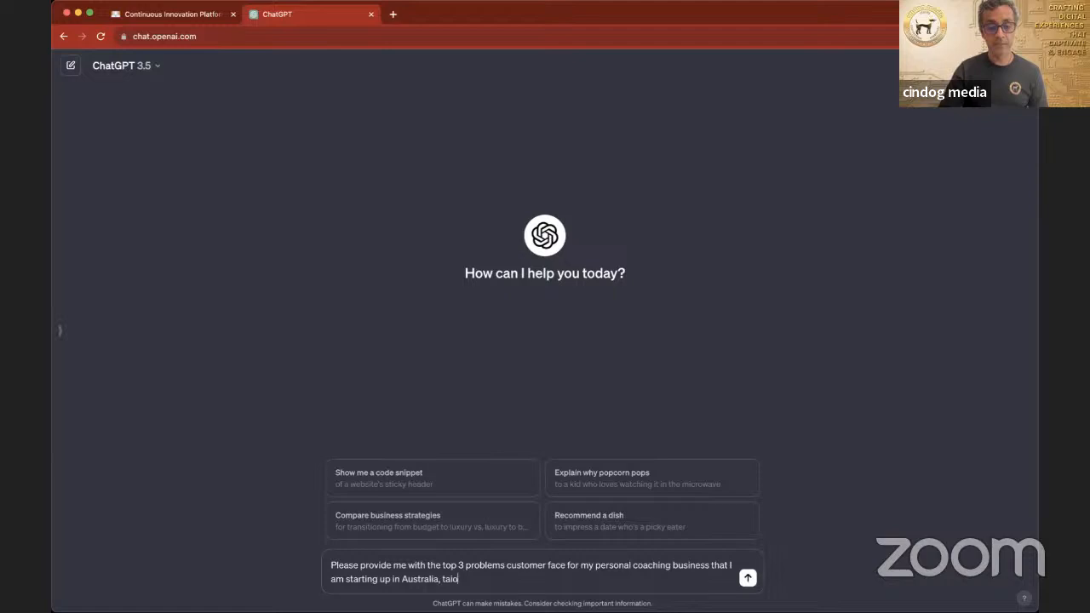
key("BackSpace")
type("lored to")
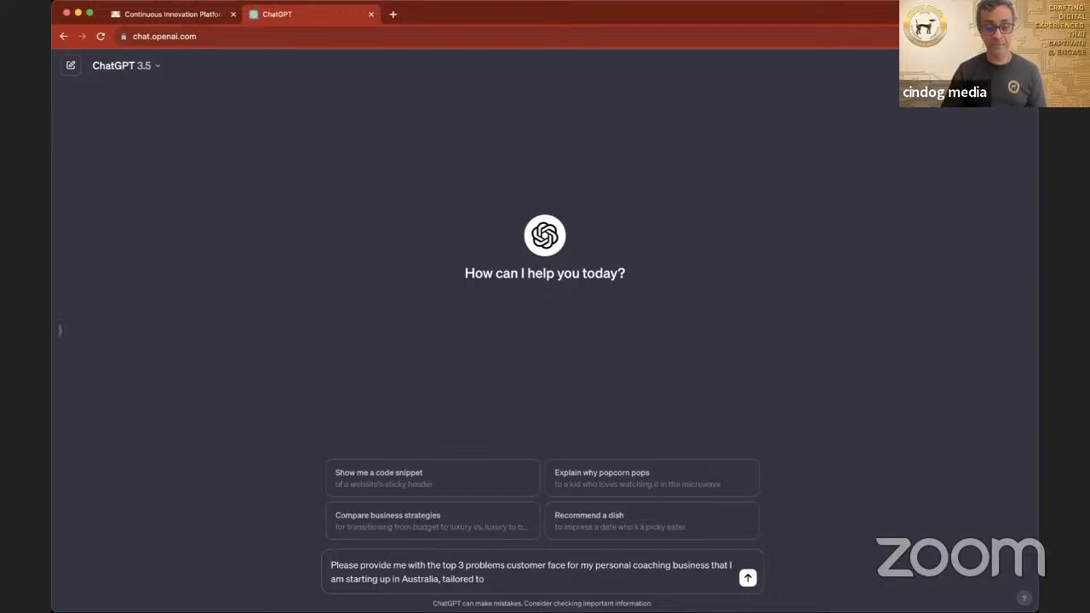
Step: Continue the ChatGPT prompt with ", tailored to business professional aged between 30 - 45 who are"
type("business professional aged between")
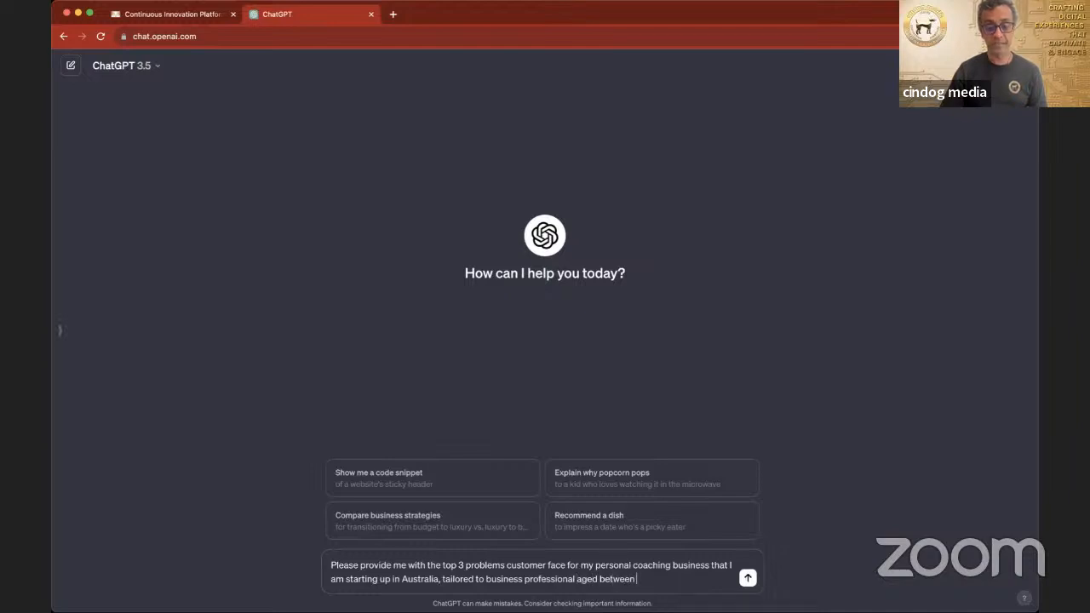
type(" 30 -")
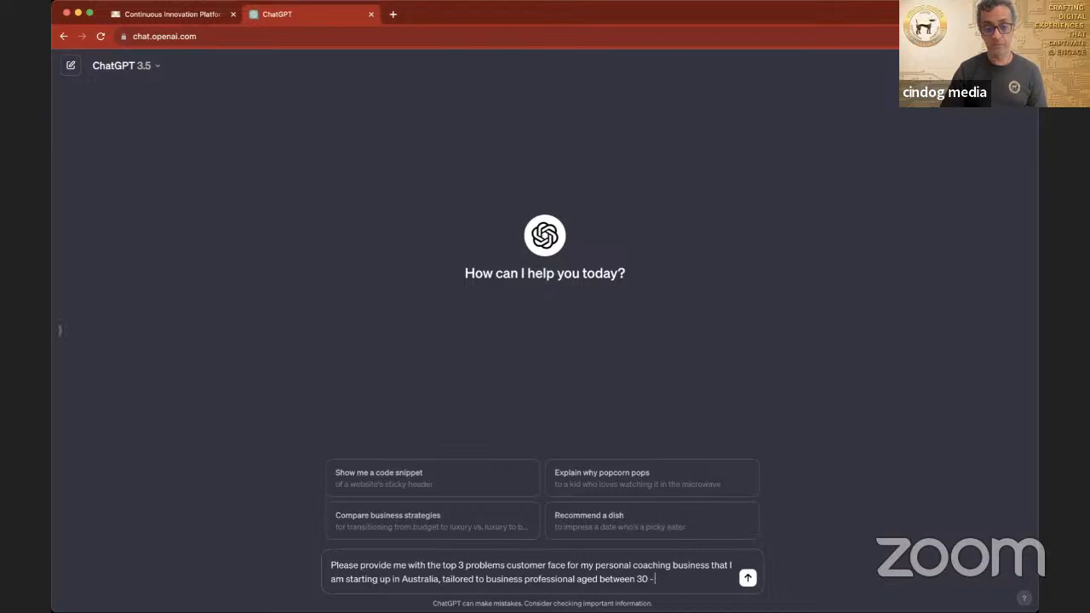
type(" 45")
type(" wo")
type("o")
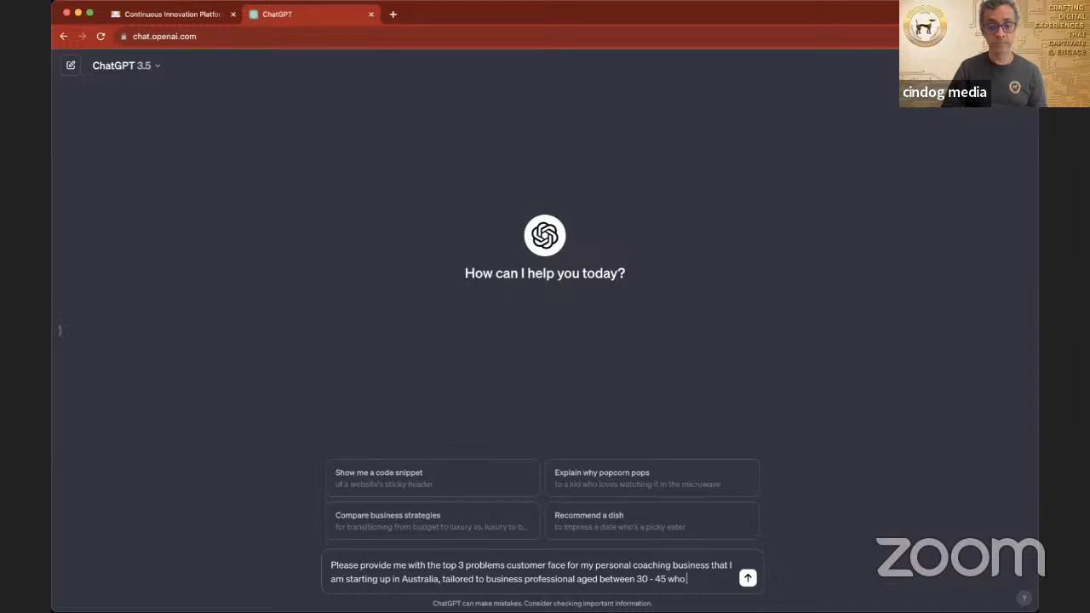
type(" are frust")
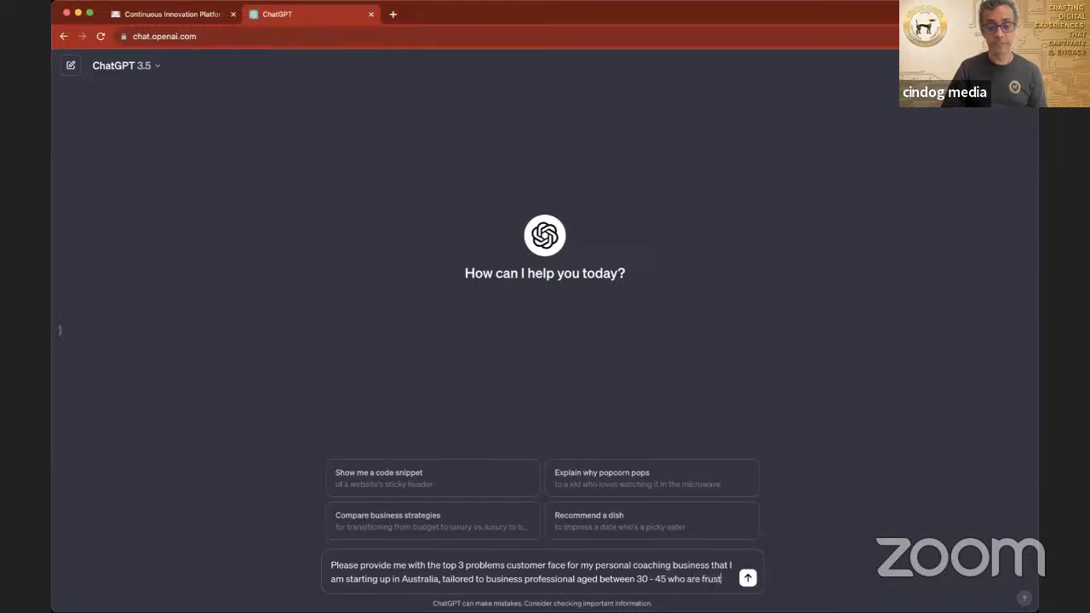
type("rated by")
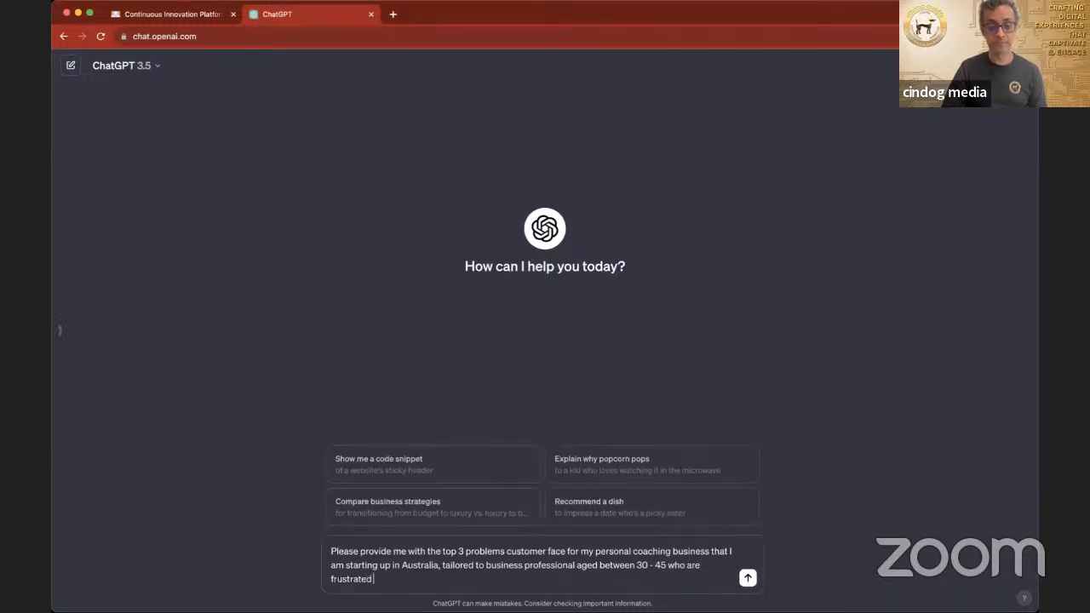
Step: Extend the prompt with "frustrated about not having enough time to do the things"
key("BackSpace")
key("BackSpace")
type("about not having enough time to do the th")
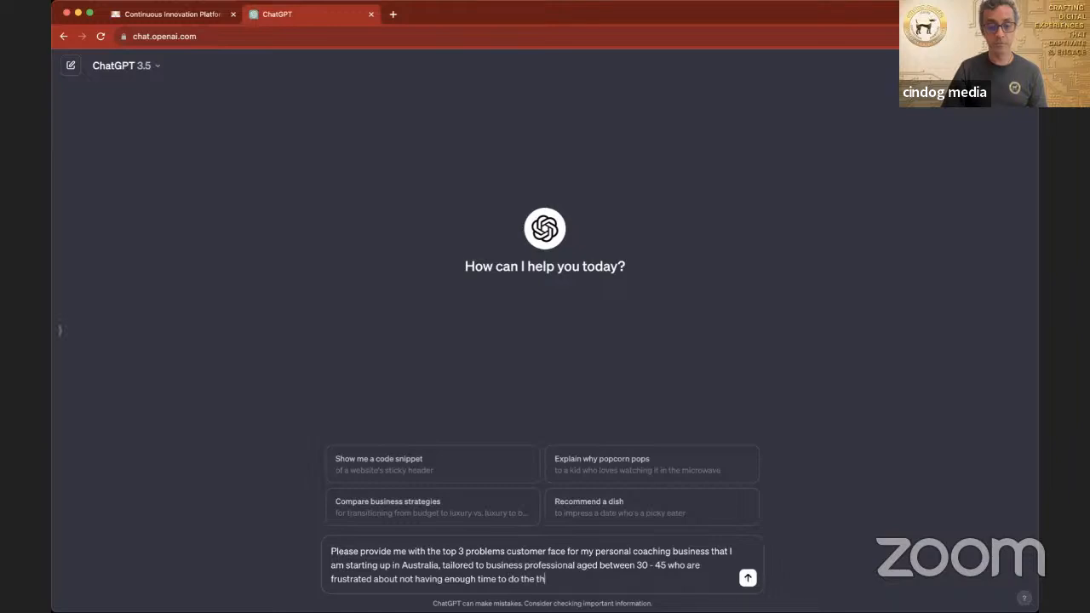
type("ings that they really want out of lif")
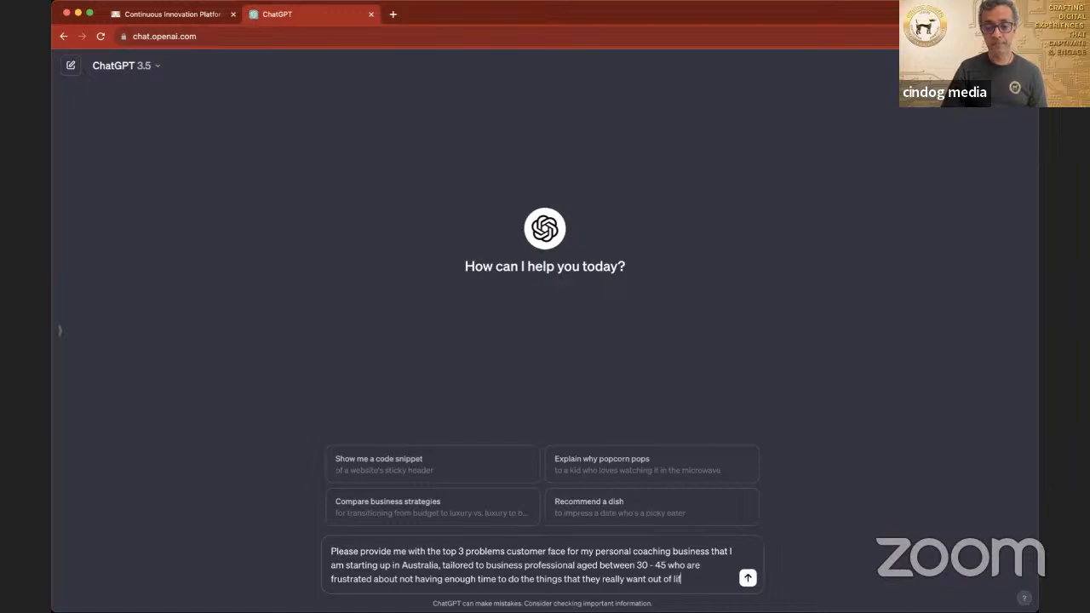
Step: Finish the prompt with "that they really want out of life." and submit it
type("e")
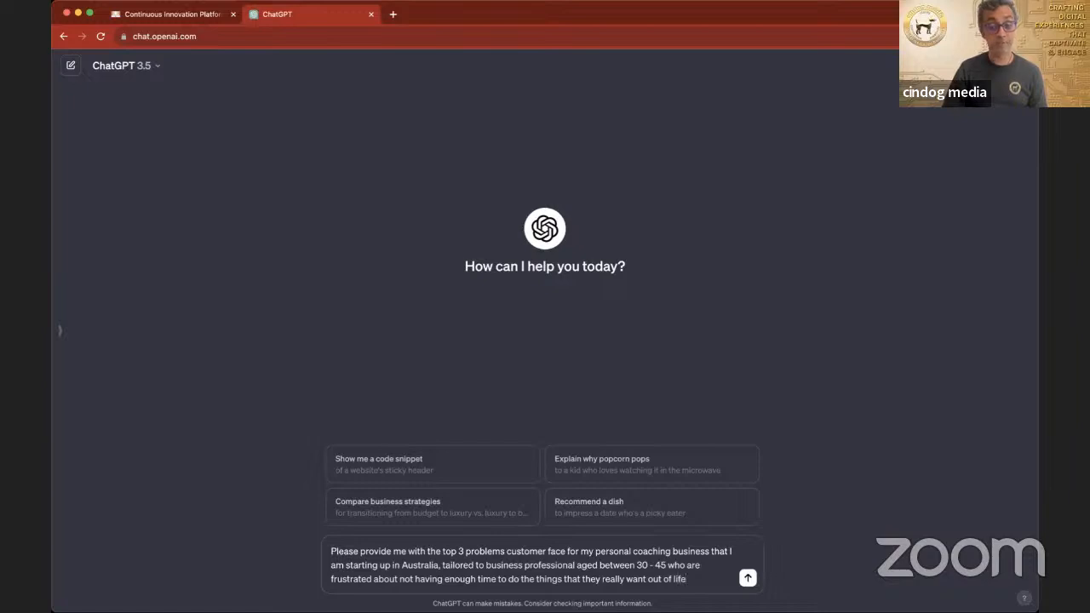
type(".")
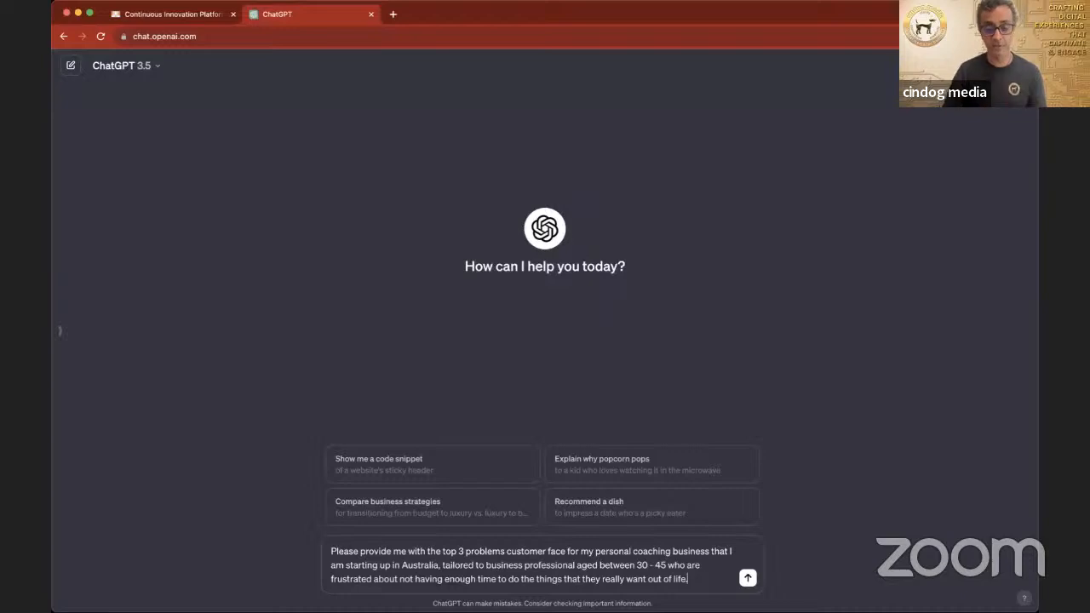
key("Return")
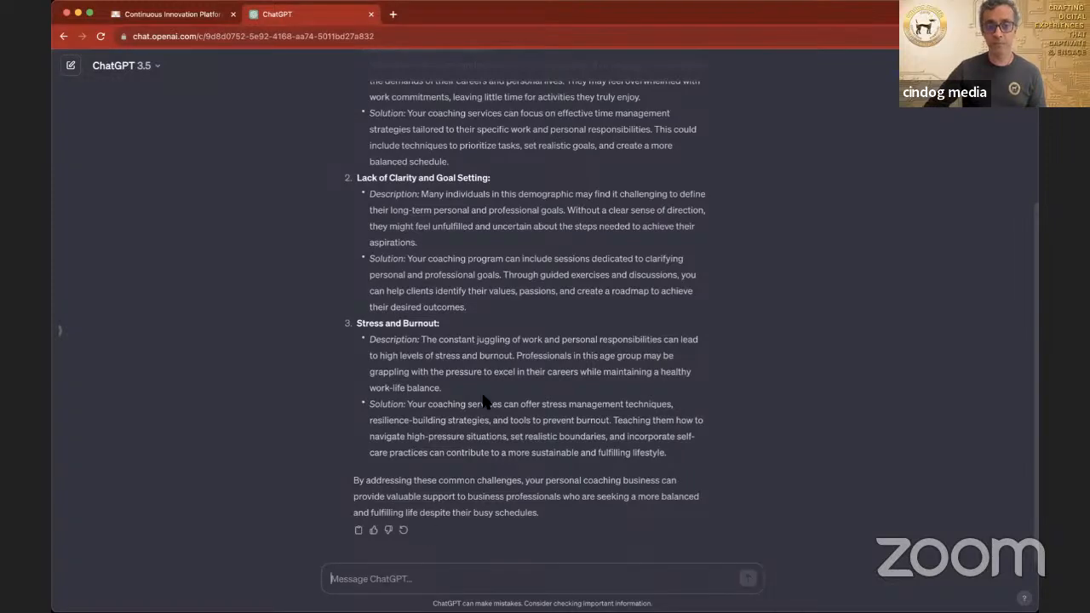
Step: Select all three problems with their descriptions and solutions in the reply, and switch to the Lean Canvas
scroll(482, 401, "up", 4)
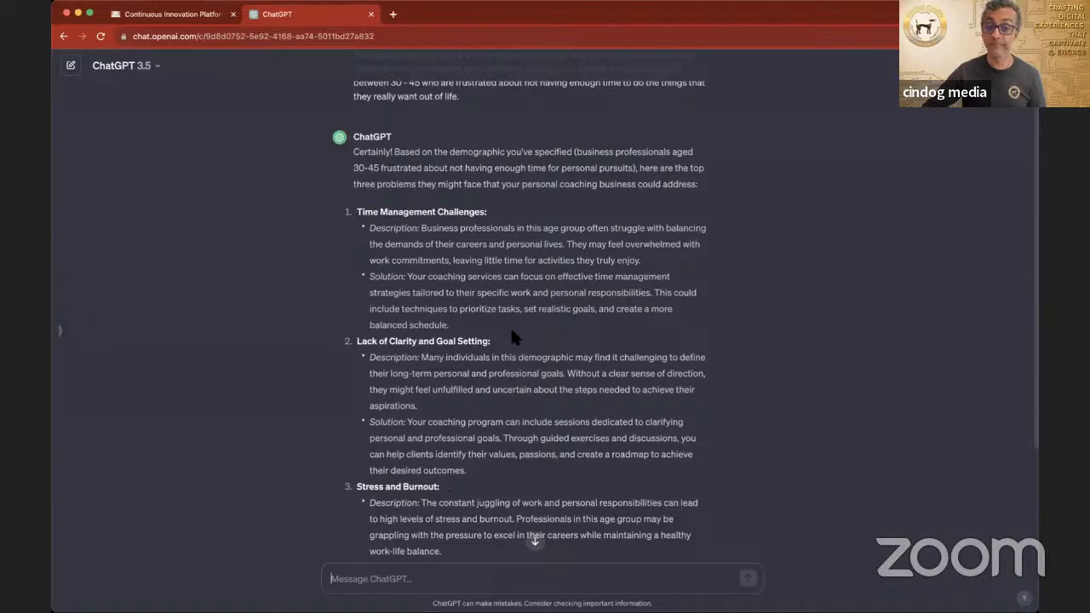
scroll(510, 325, "down", 4)
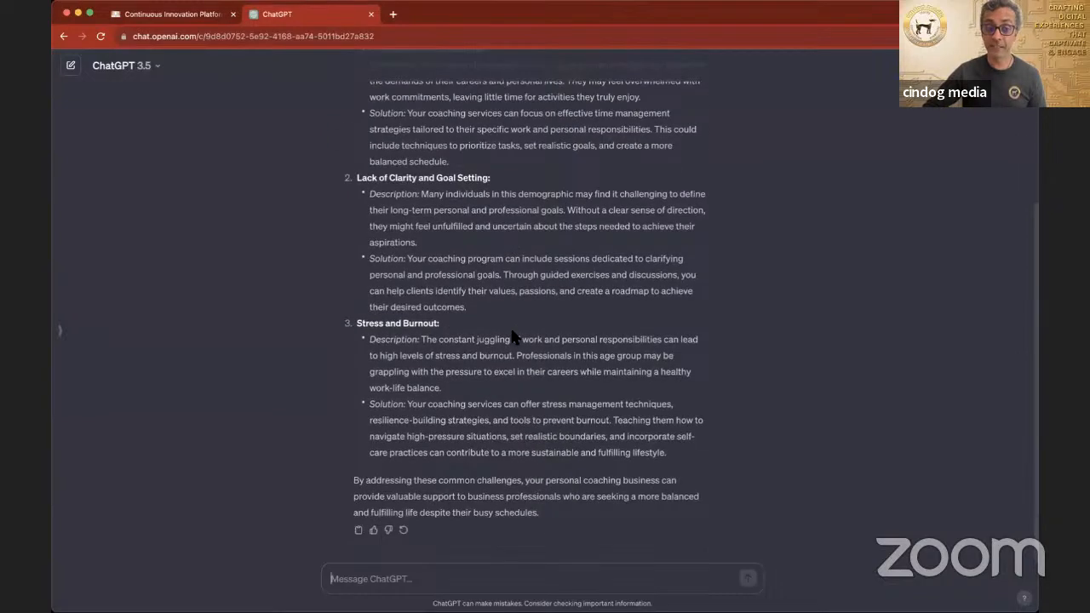
scroll(513, 335, "up", 2)
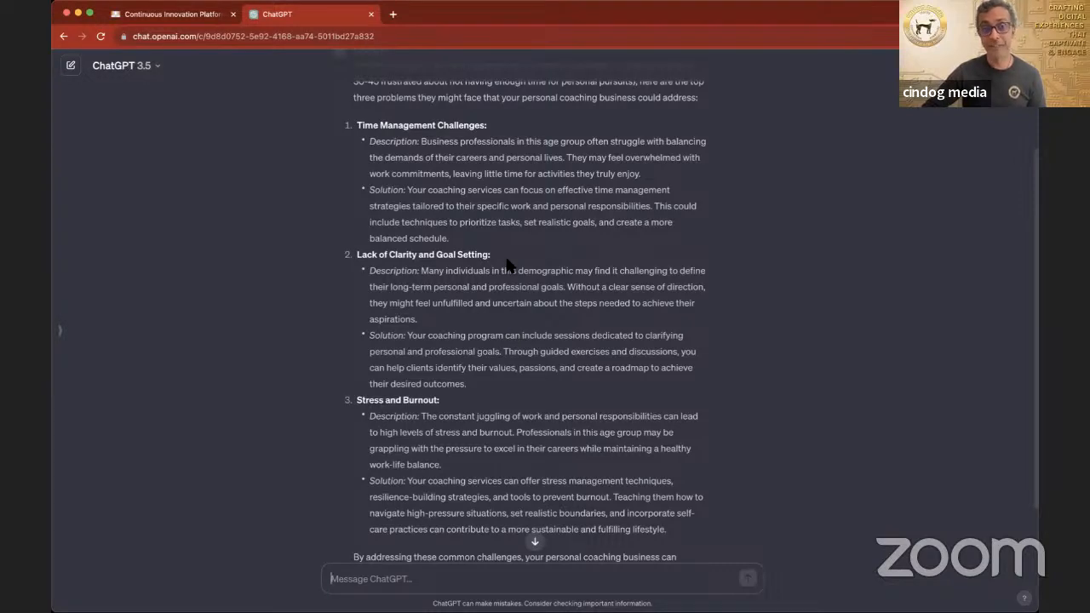
scroll(506, 259, "up", 1)
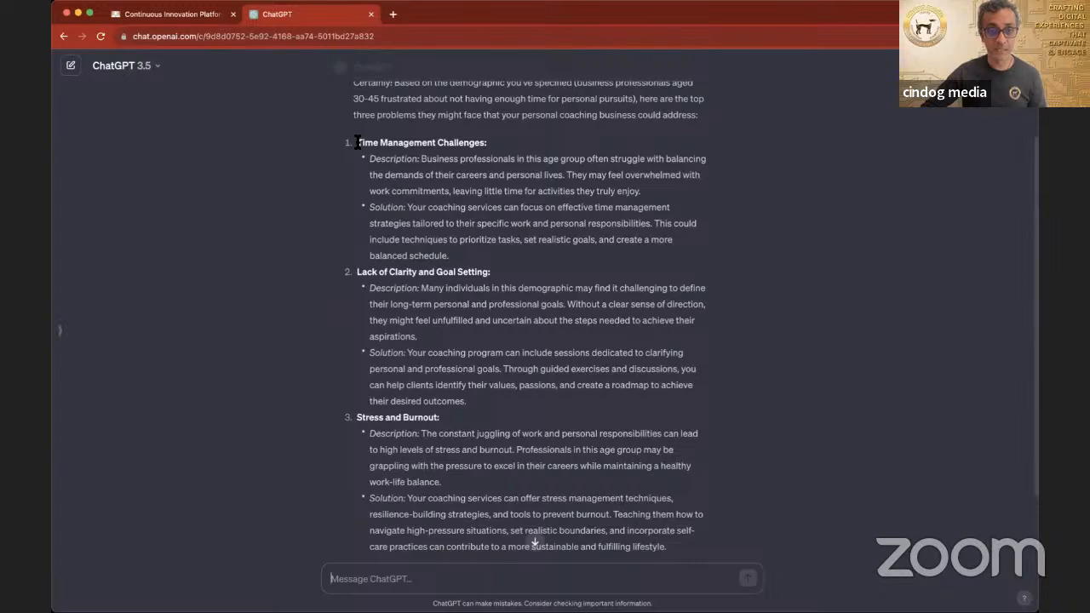
left_click_drag(357, 142, 642, 550)
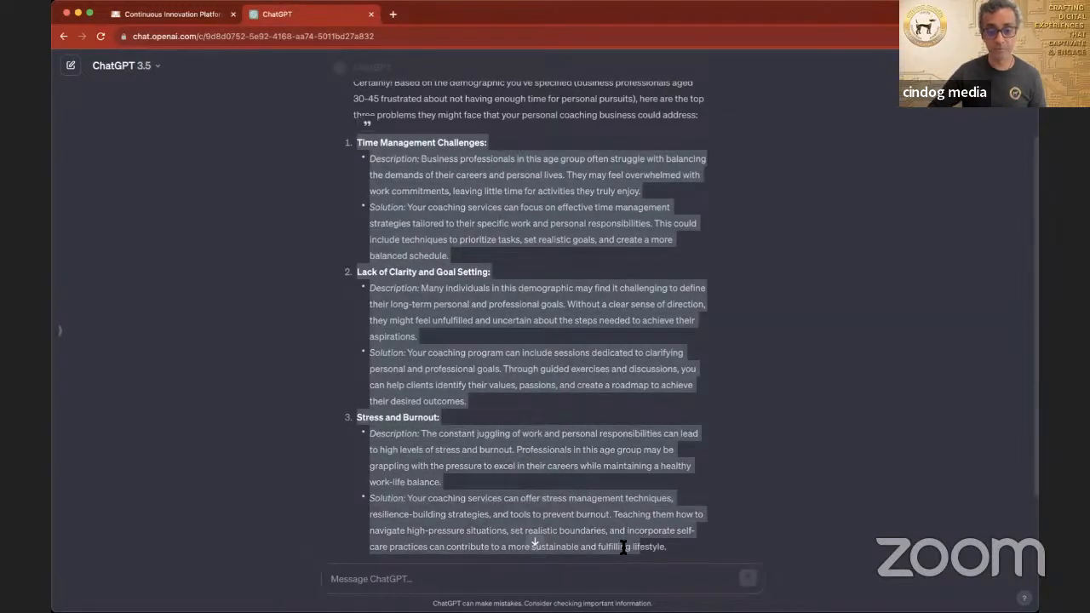
scroll(622, 543, "down", 3)
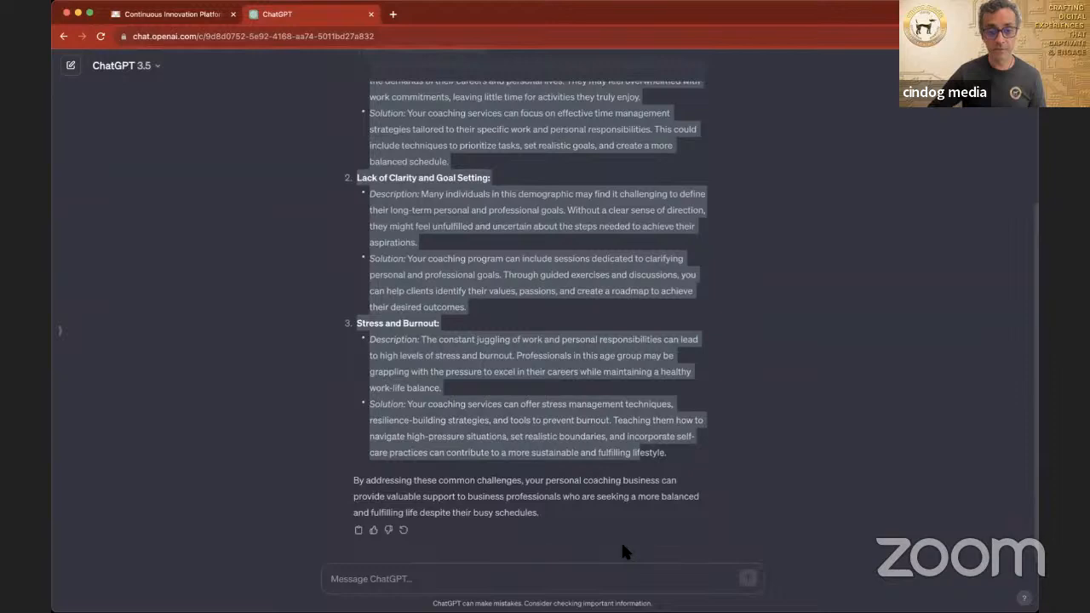
scroll(622, 548, "up", 4)
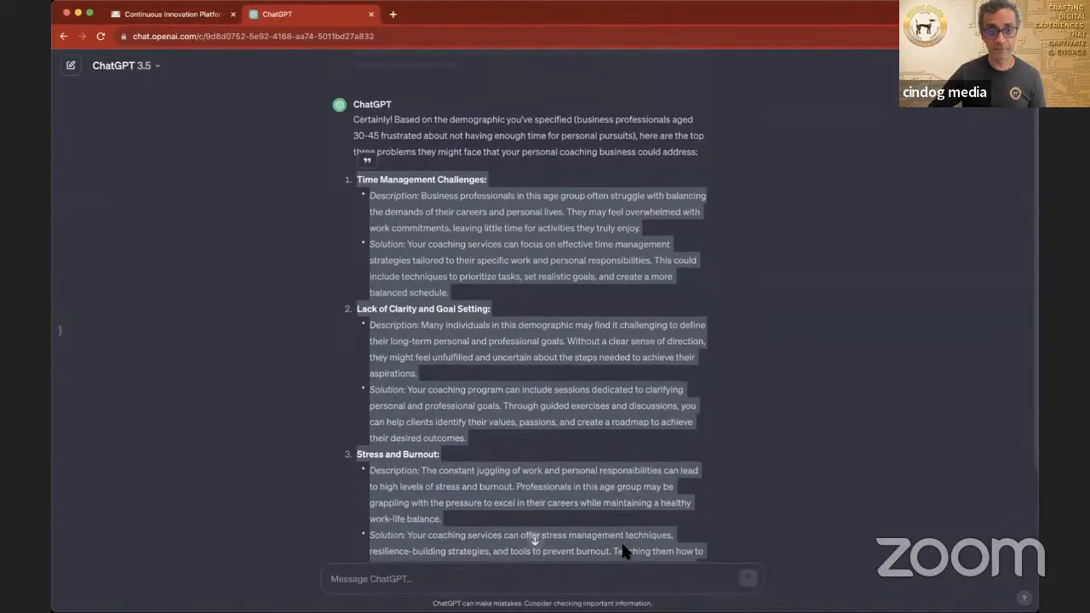
scroll(622, 547, "down", 4)
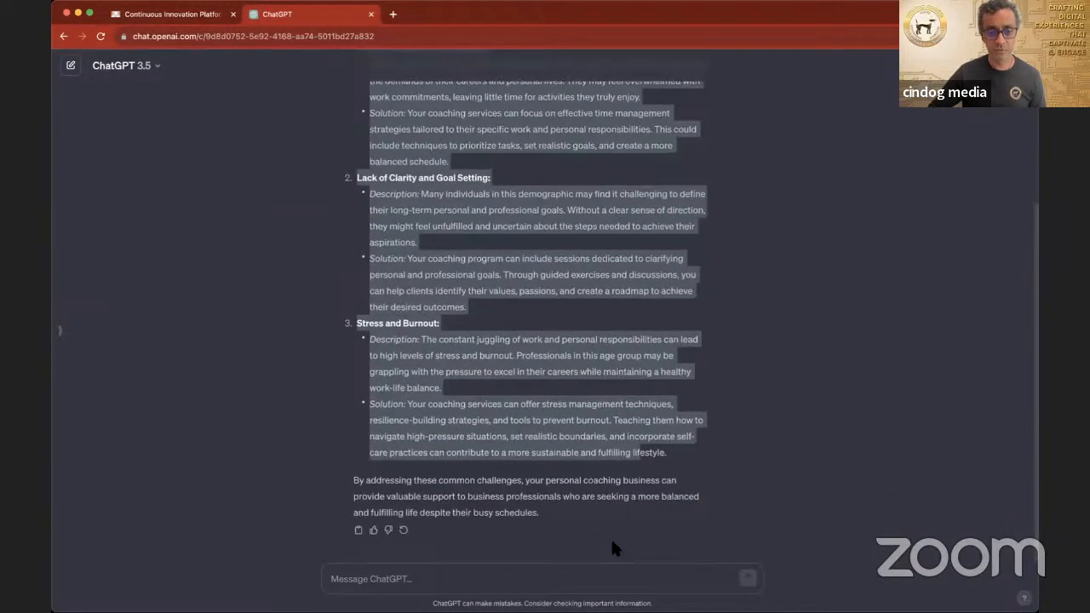
left_click(667, 453, "shift")
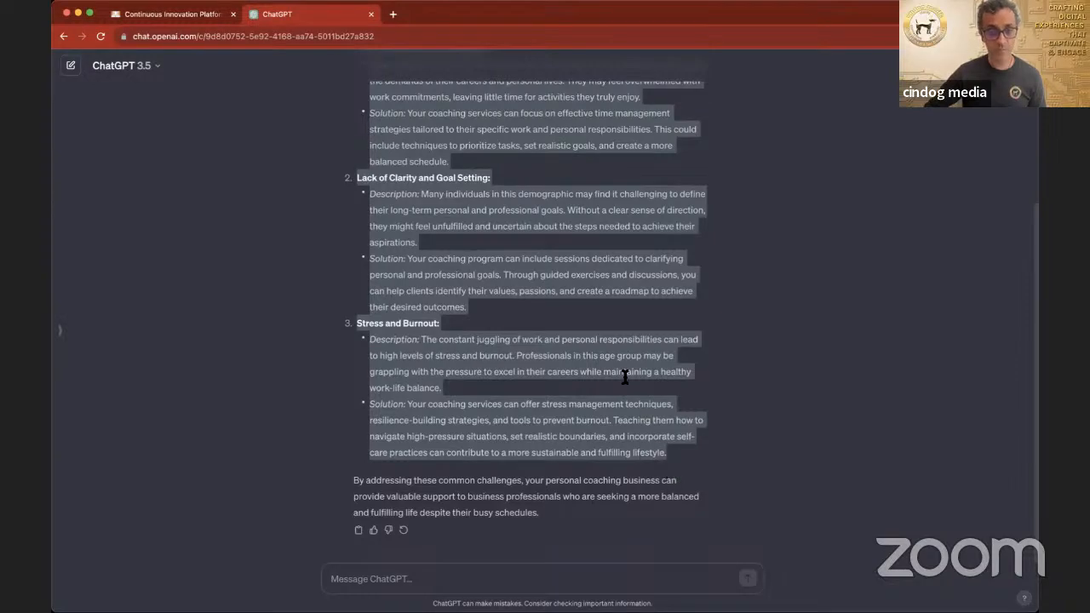
scroll(625, 377, "up", 2)
scroll(625, 377, "up", 2)
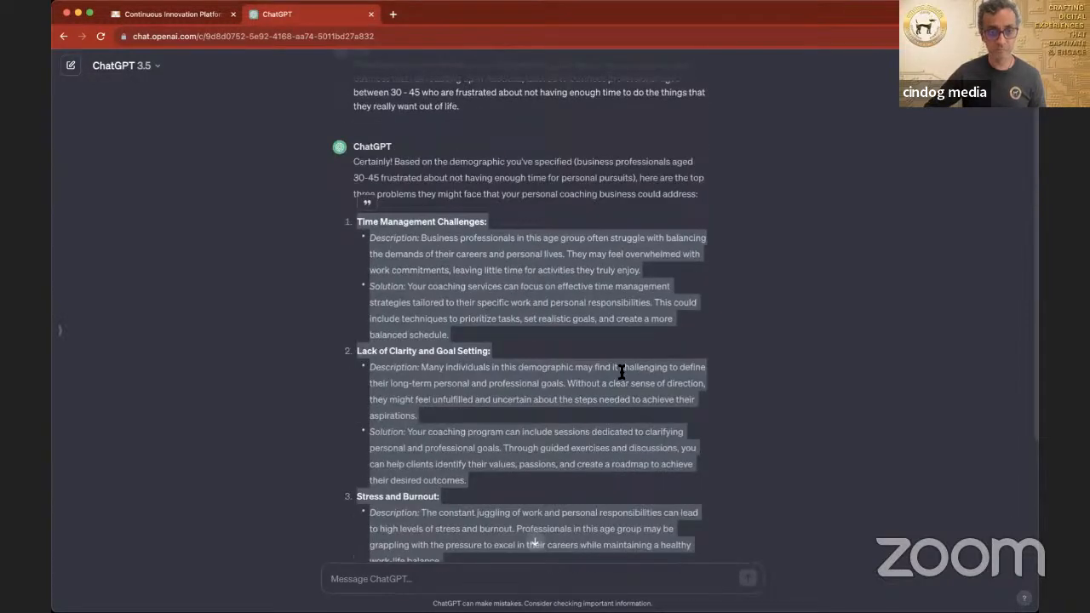
scroll(620, 372, "down", 4)
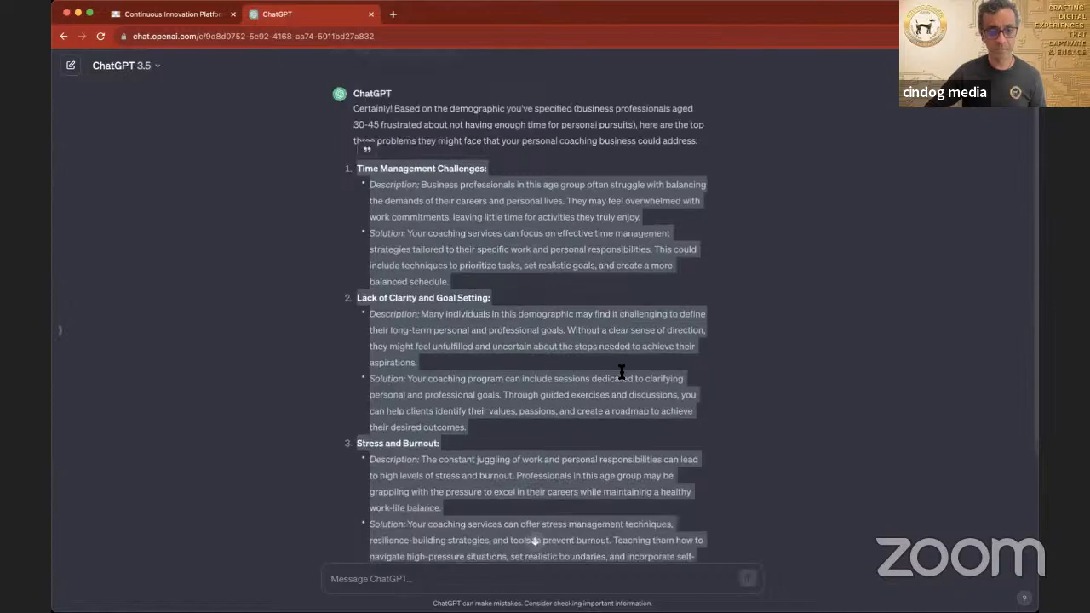
left_click(197, 17)
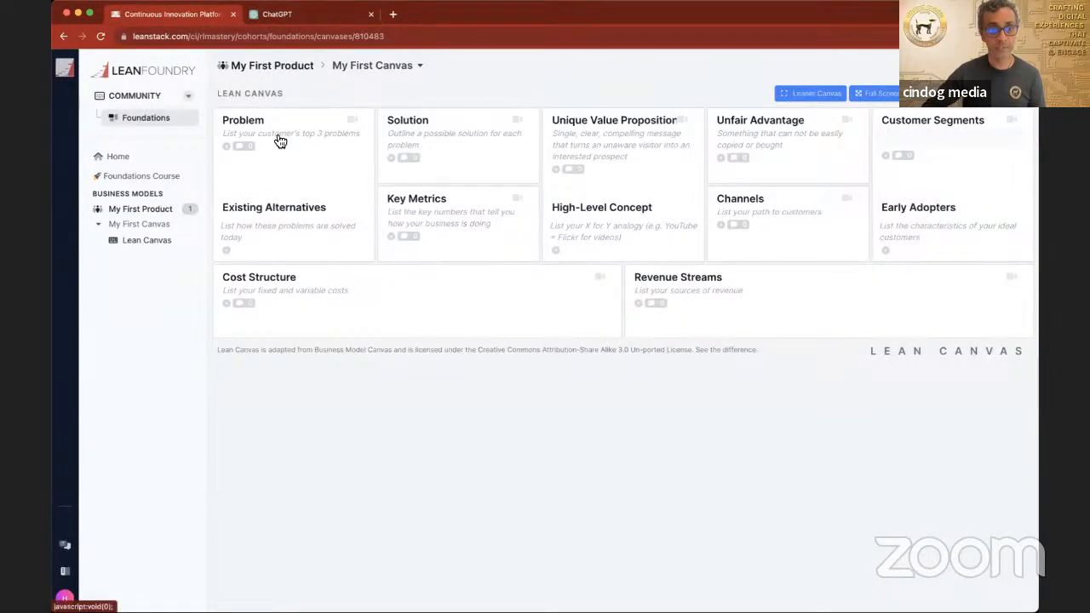
Step: Copy only the "Time Management Challenges" item from the ChatGPT reply into the Lean Canvas Problem section
left_click(314, 18)
left_click(385, 147)
scroll(382, 145, "up", 2)
left_click_drag(357, 118, 492, 227)
key("super+c")
left_click(202, 15)
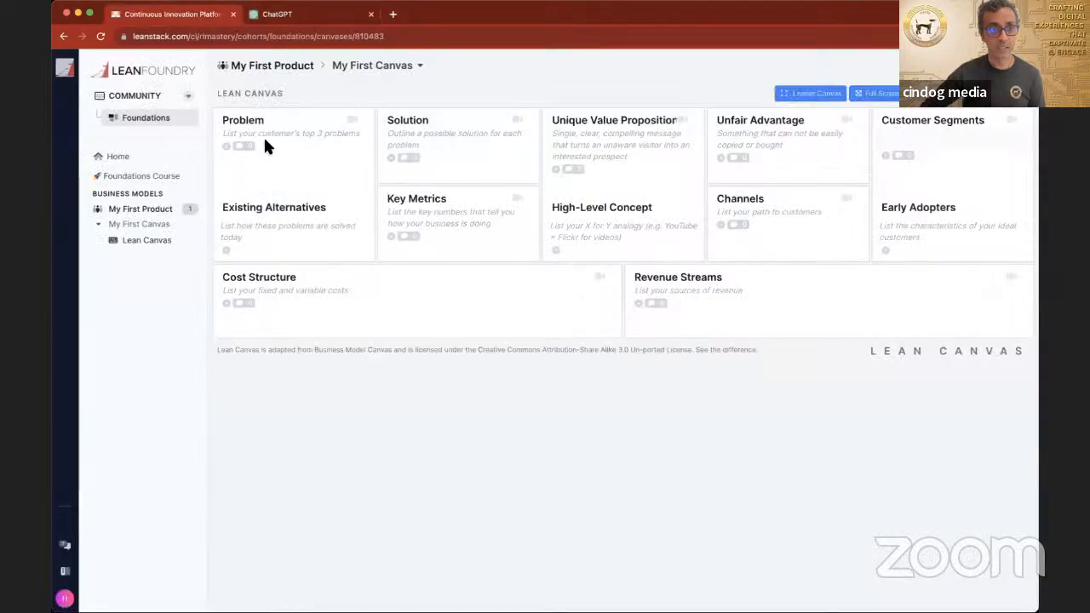
left_click(267, 136)
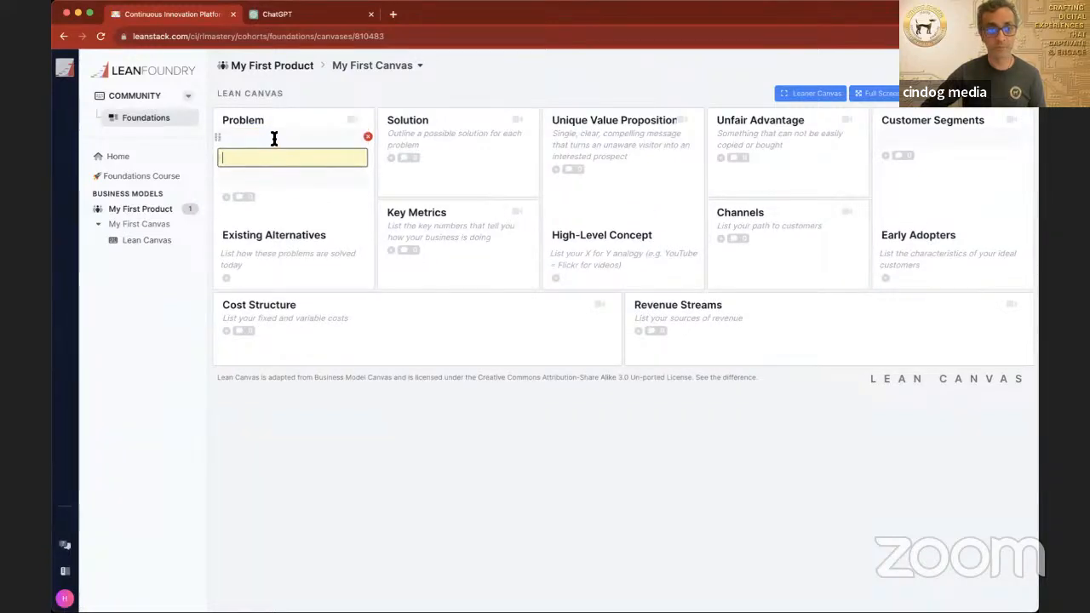
key("super+v")
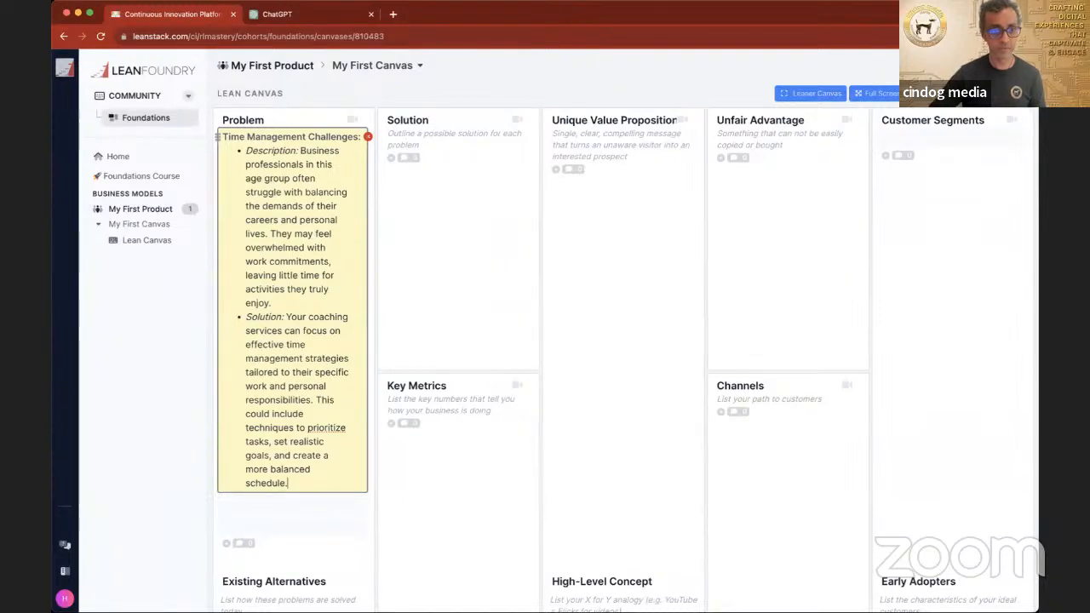
Step: Copy the "Lack of Clarity and Goal Setting" item from ChatGPT into a second entry of the canvas's Problem section
left_click(292, 15)
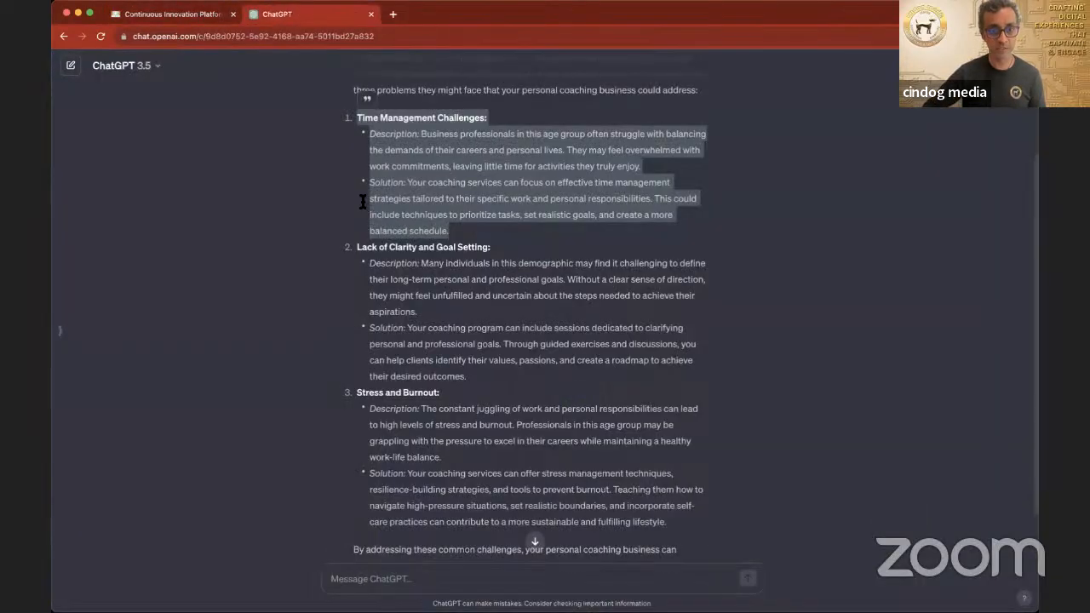
left_click_drag(355, 249, 537, 367)
key("super+c")
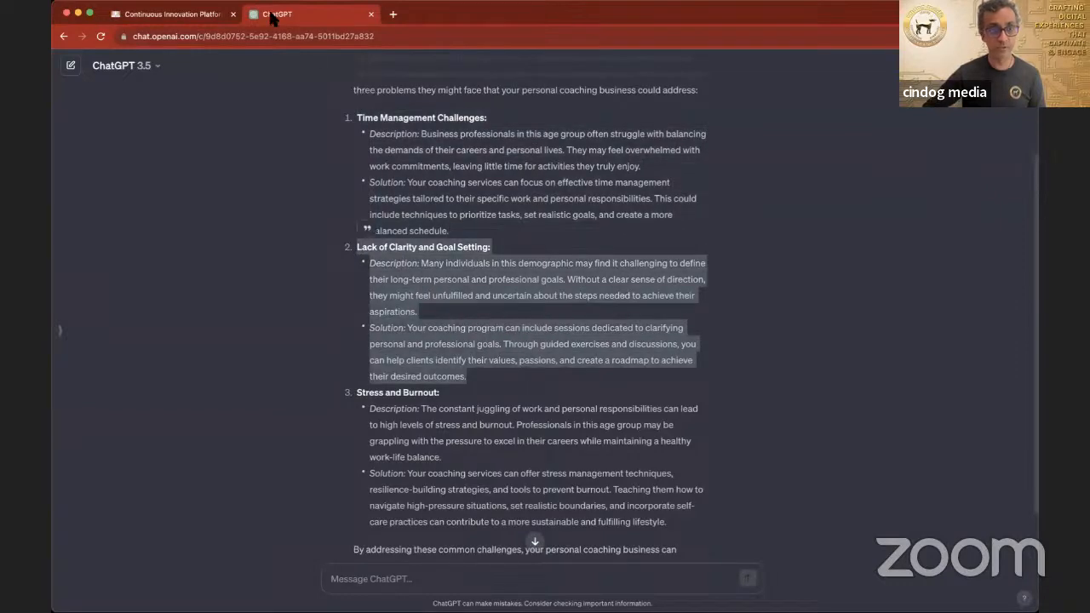
left_click(194, 14)
left_click(275, 505)
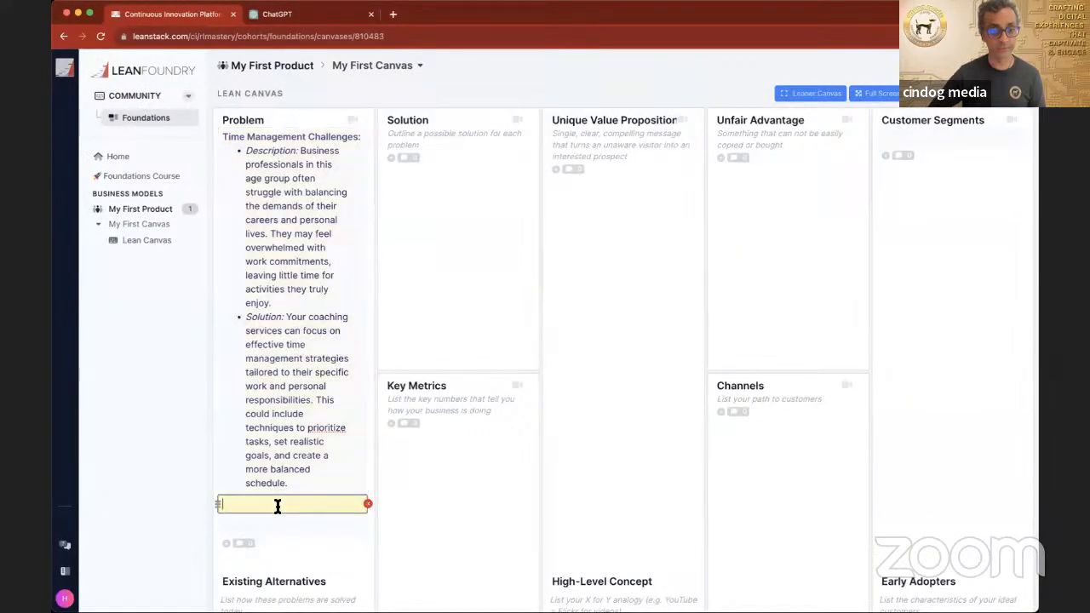
key("super+v")
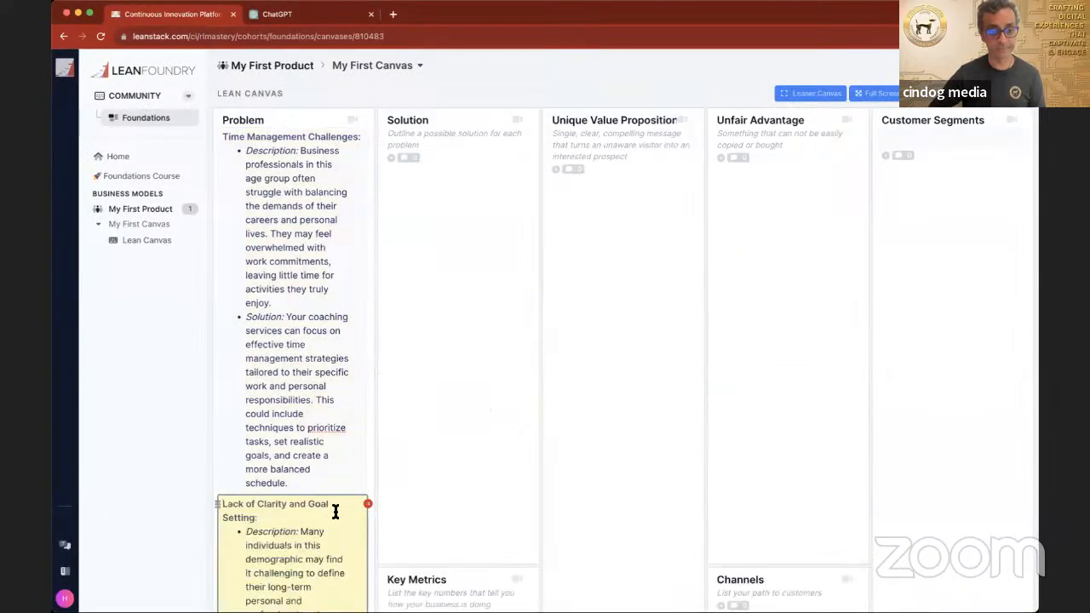
Step: Copy the "Stress and Burnout" item from ChatGPT into a third Problem entry on the canvas, and return to ChatGPT
left_click(319, 14)
scroll(407, 326, "down", 2)
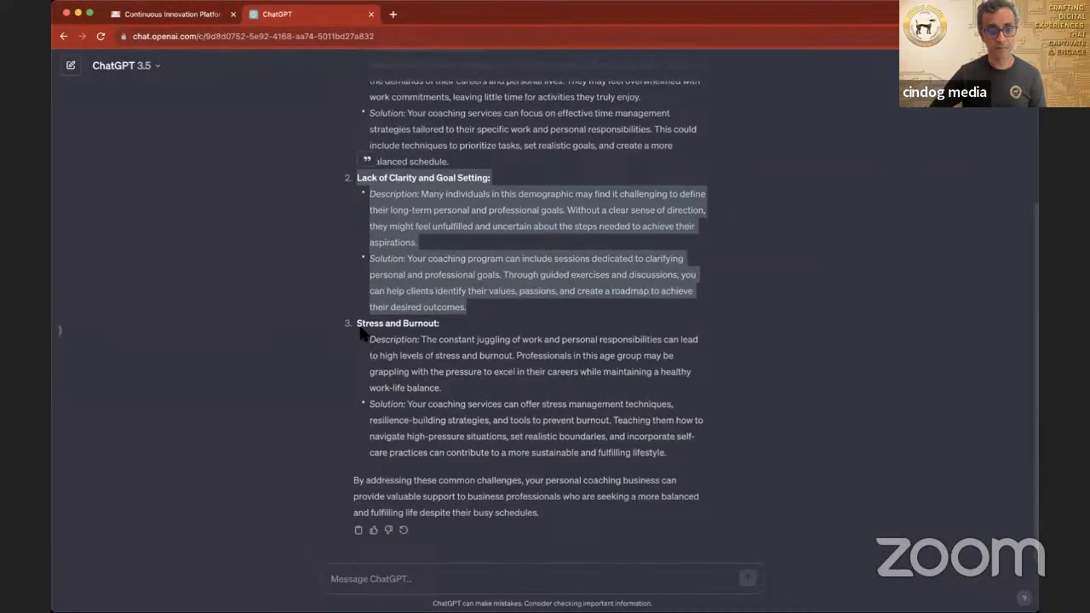
left_click_drag(356, 324, 648, 442)
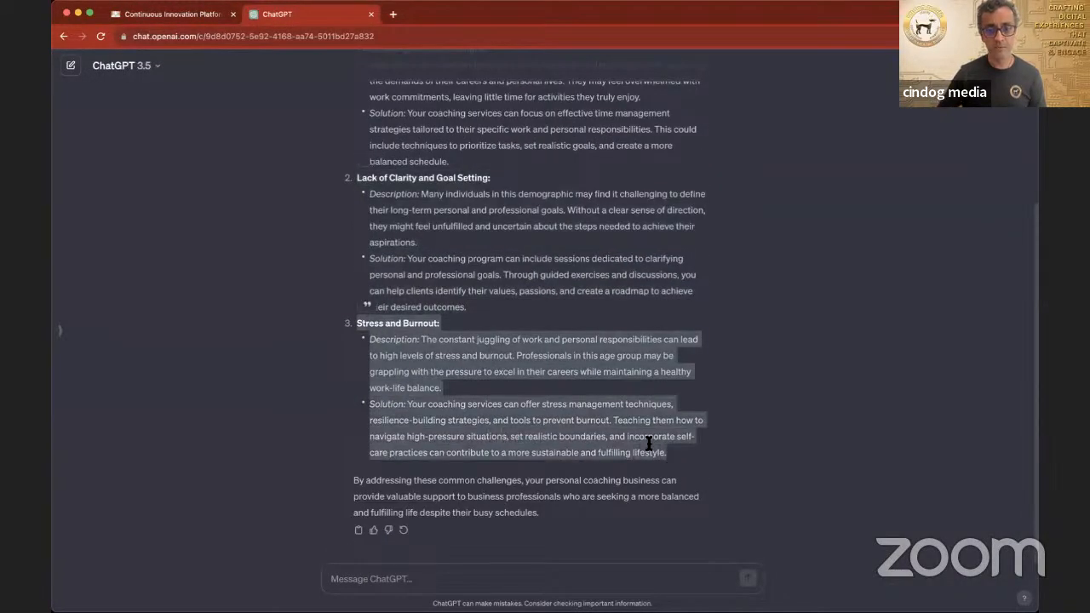
left_click(174, 15)
scroll(264, 155, "down", 8)
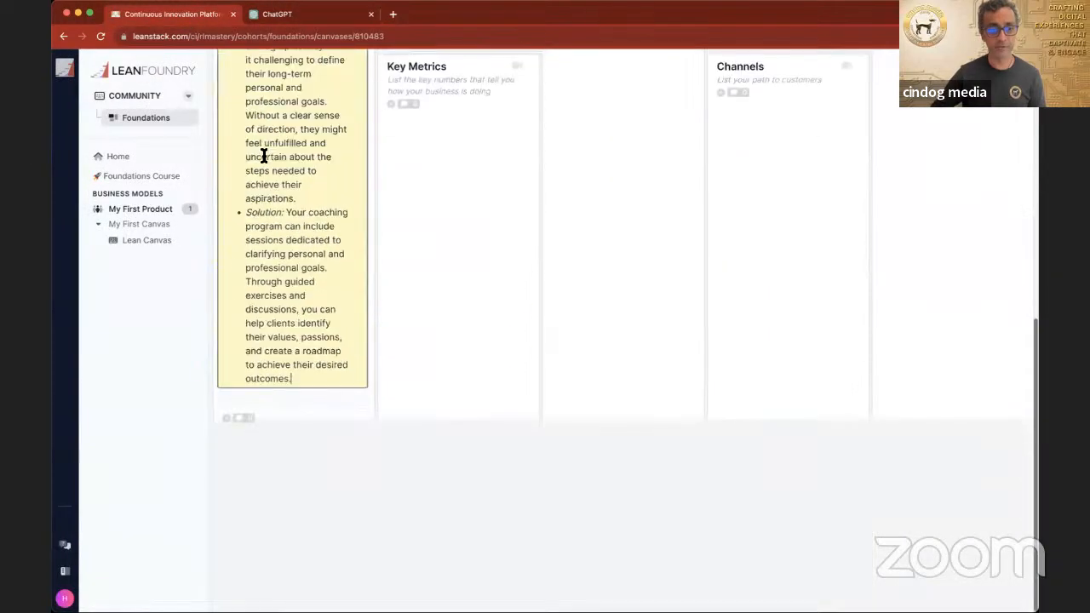
left_click(266, 397)
key("super+v")
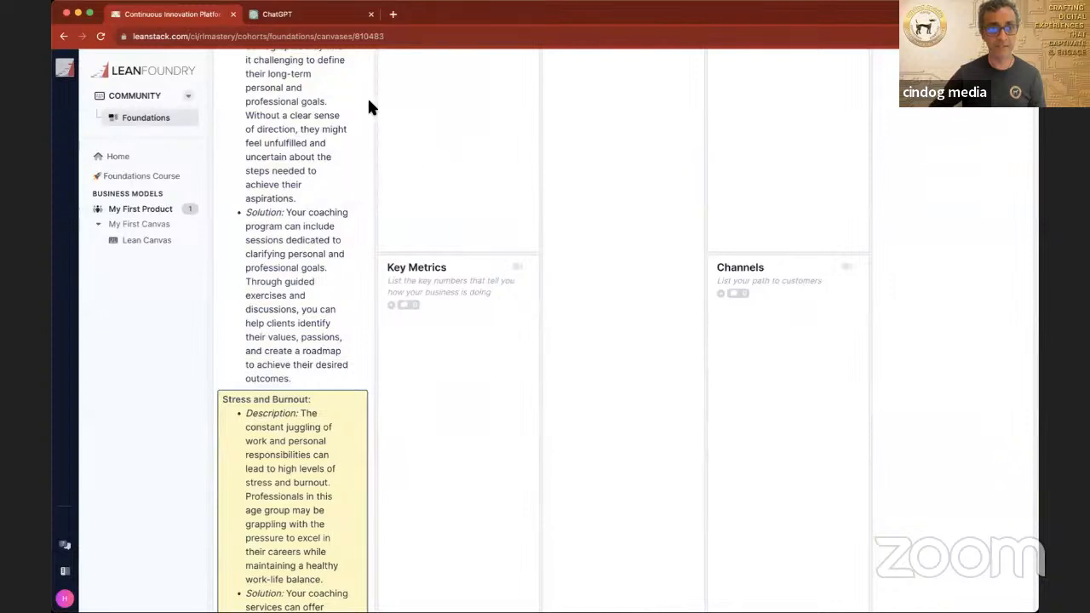
left_click(294, 15)
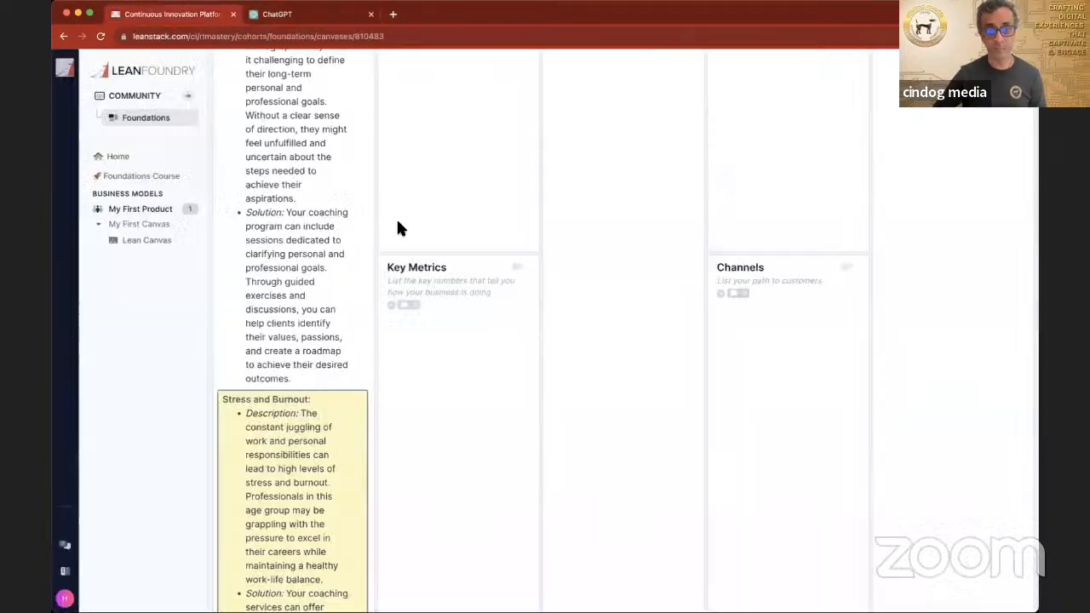
Step: Move the solution paragraph of the "Time Management Challenges" problem on the Lean Canvas into a new entry in the Solution section
left_click(203, 16)
scroll(399, 228, "up", 10)
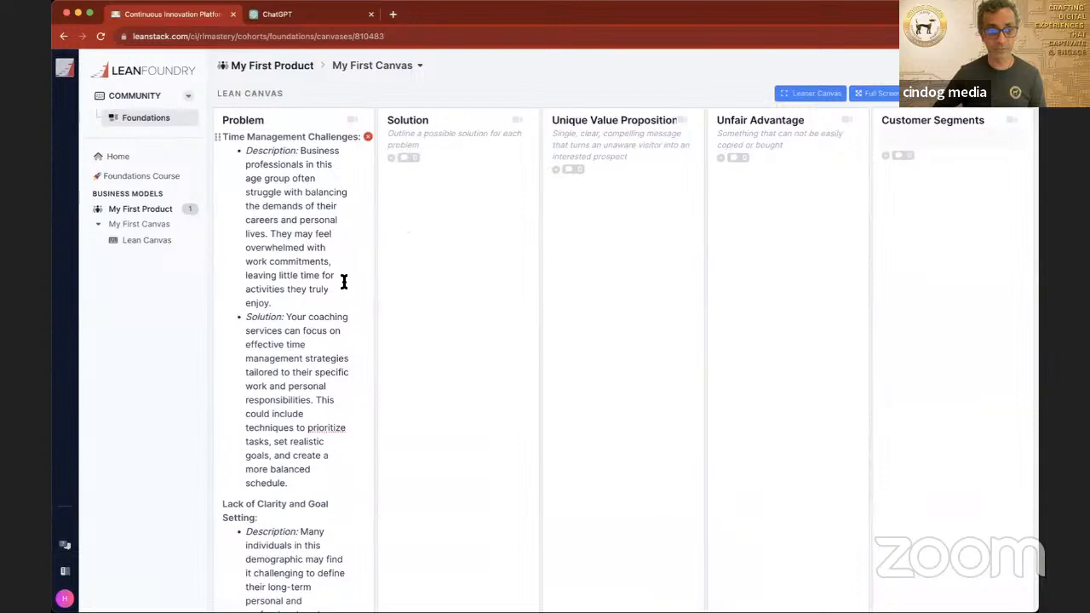
scroll(343, 282, "down", 1)
left_click_drag(246, 273, 352, 445)
key("super+c")
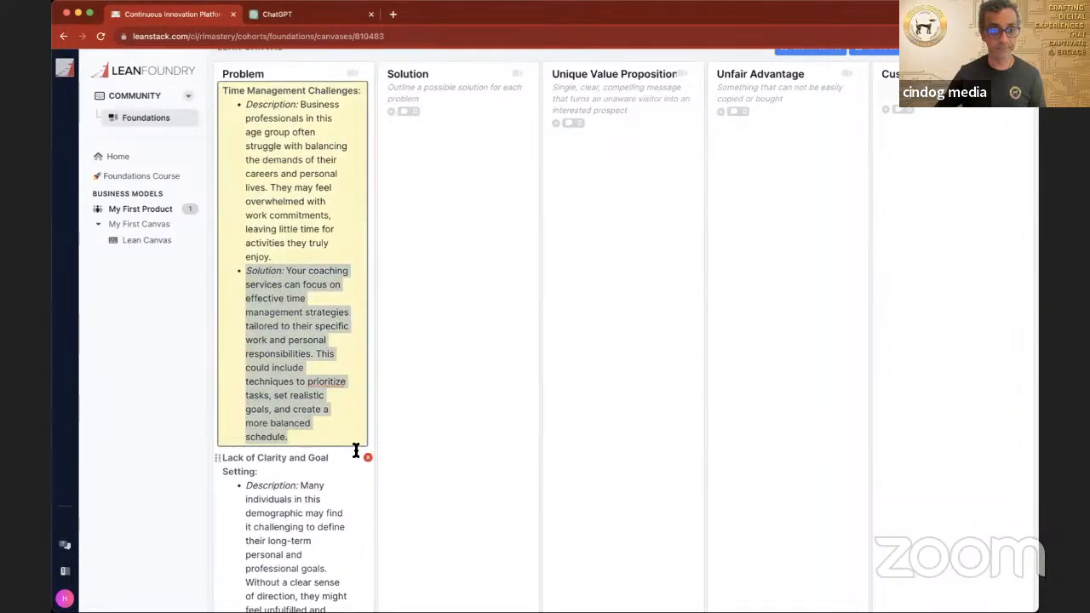
key("BackSpace")
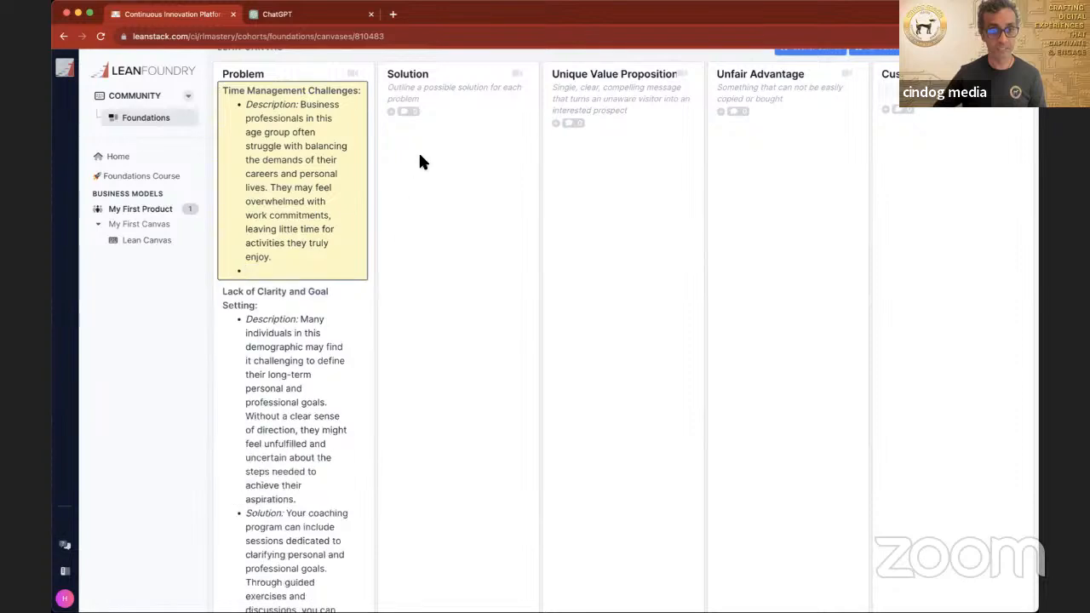
left_click(419, 95)
left_click(416, 94)
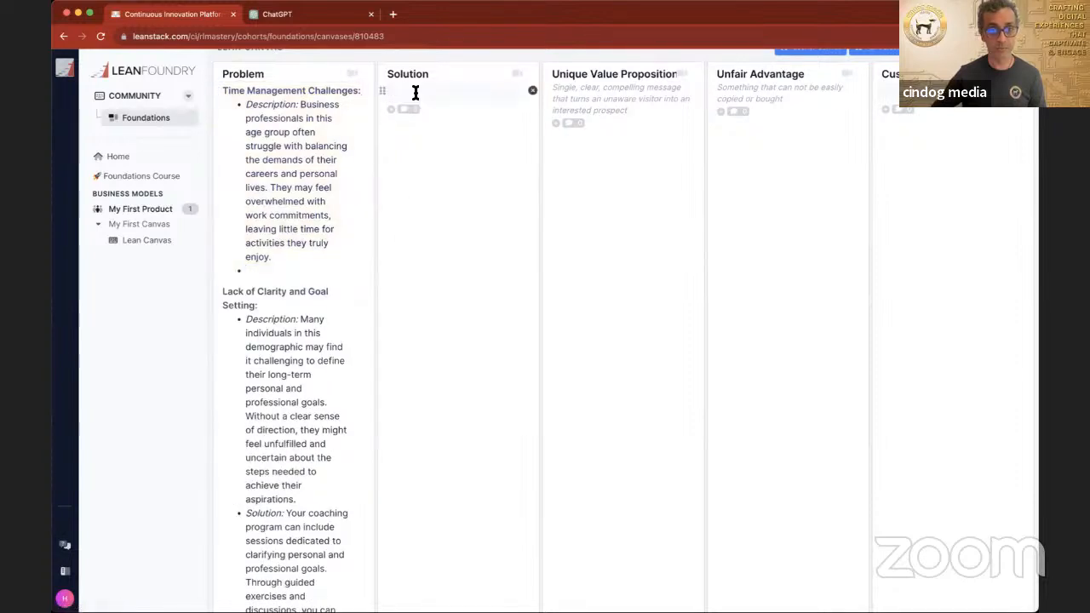
key("super+v")
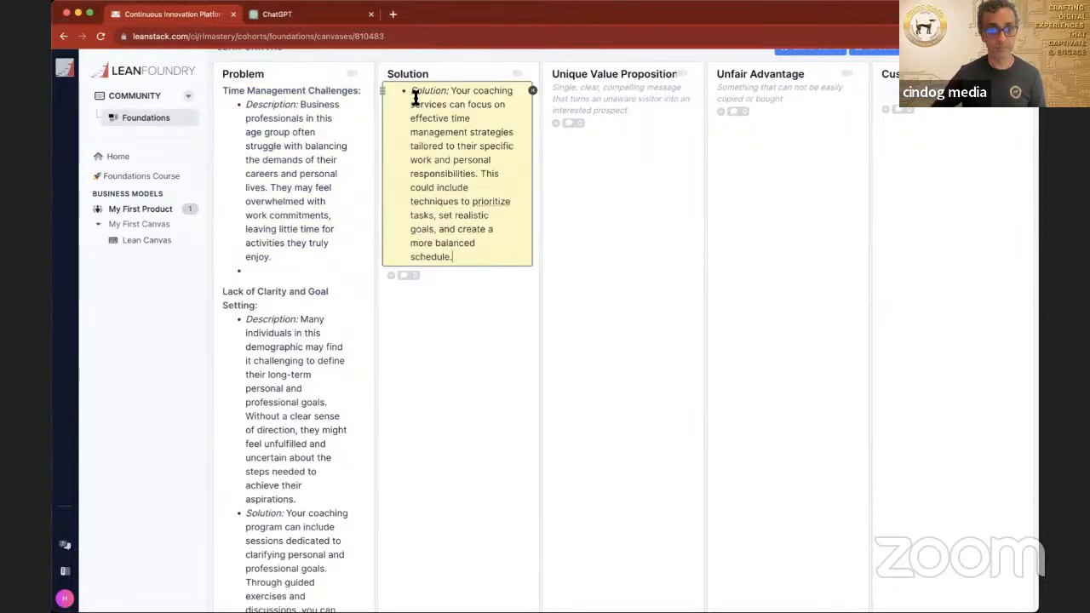
Step: Insert "Time Management Challenges" before the word "Solution:" in the first Solution entry
type("Time Manag")
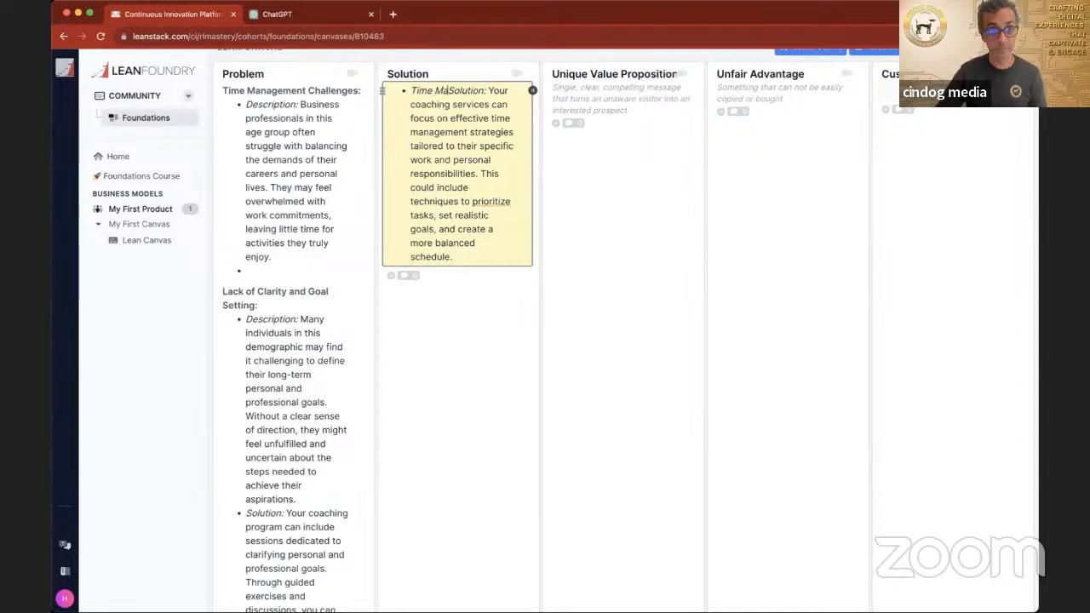
type("ement Ch")
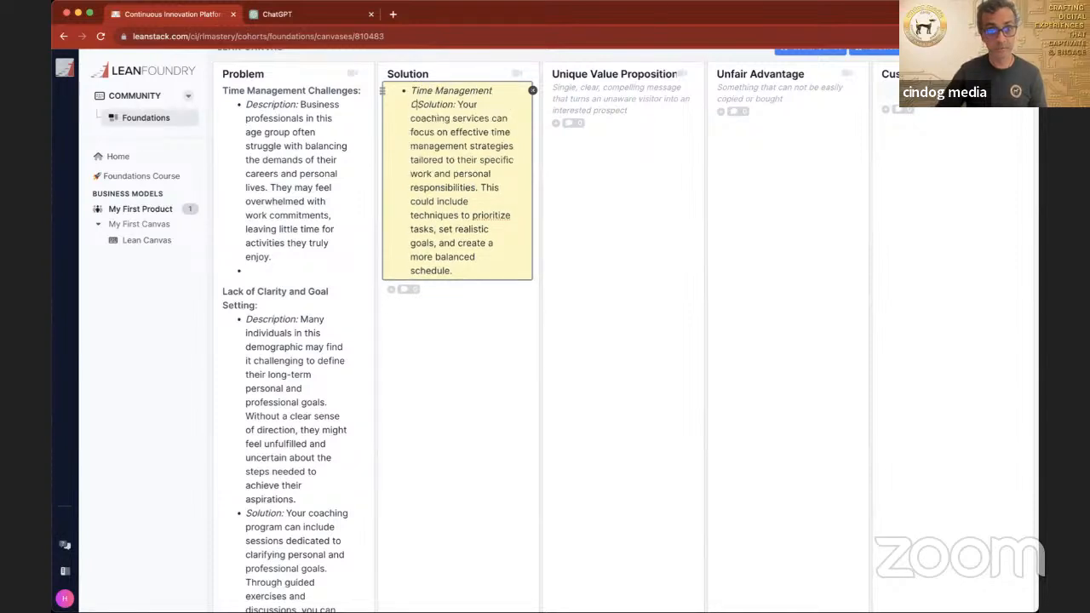
type("allenges")
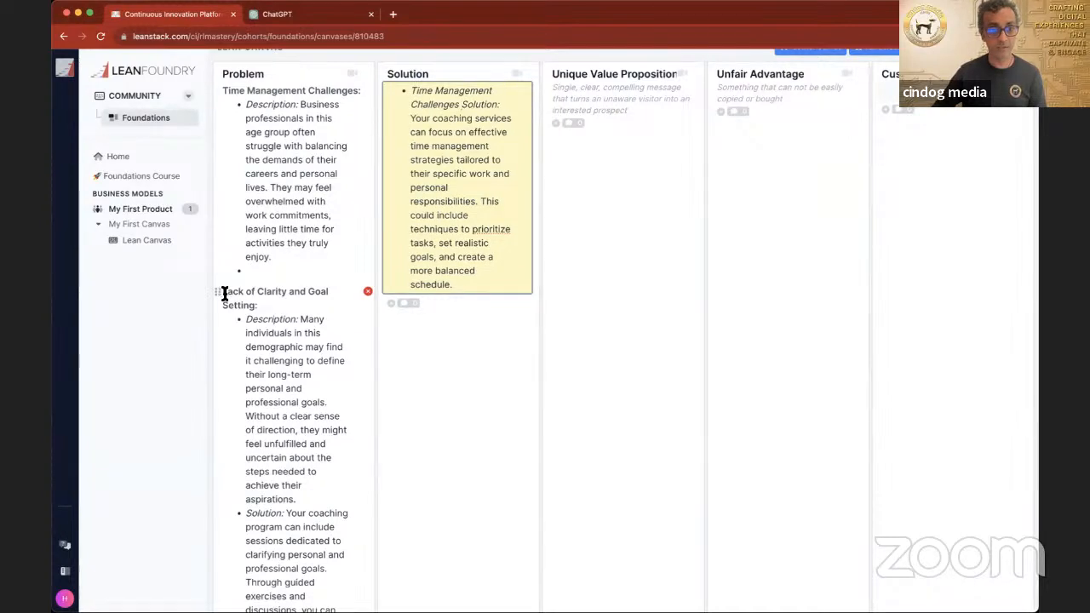
Step: Copy the solution paragraph of the "Lack of Clarity and Goal Setting" problem into a second entry in the Solution section
scroll(261, 403, "down", 3)
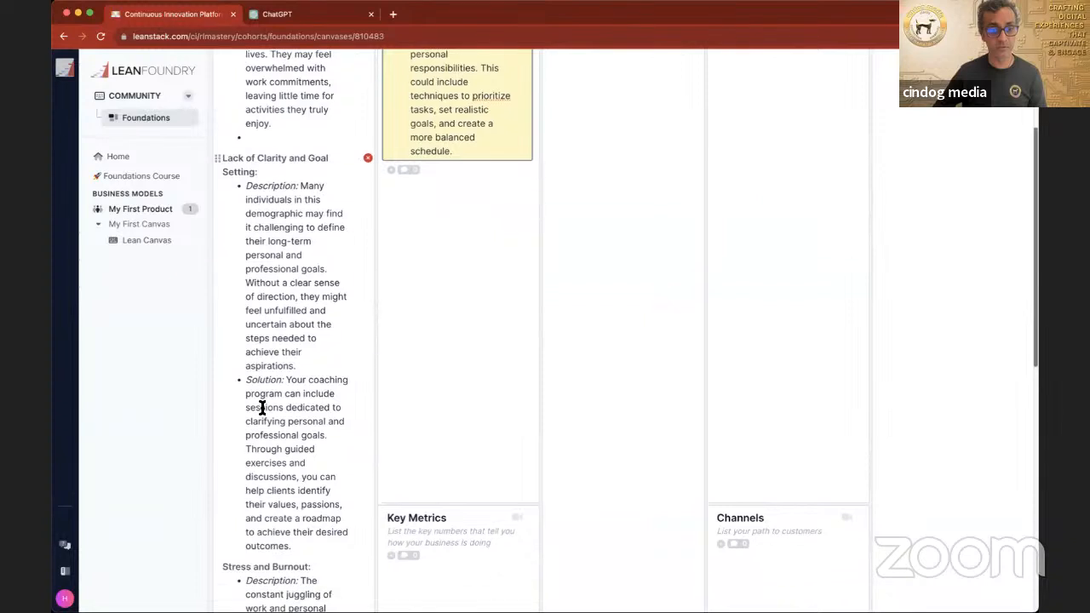
left_click_drag(245, 372, 366, 498)
key("super+c")
left_click(458, 148)
left_click(452, 165)
scroll(451, 166, "up", 5)
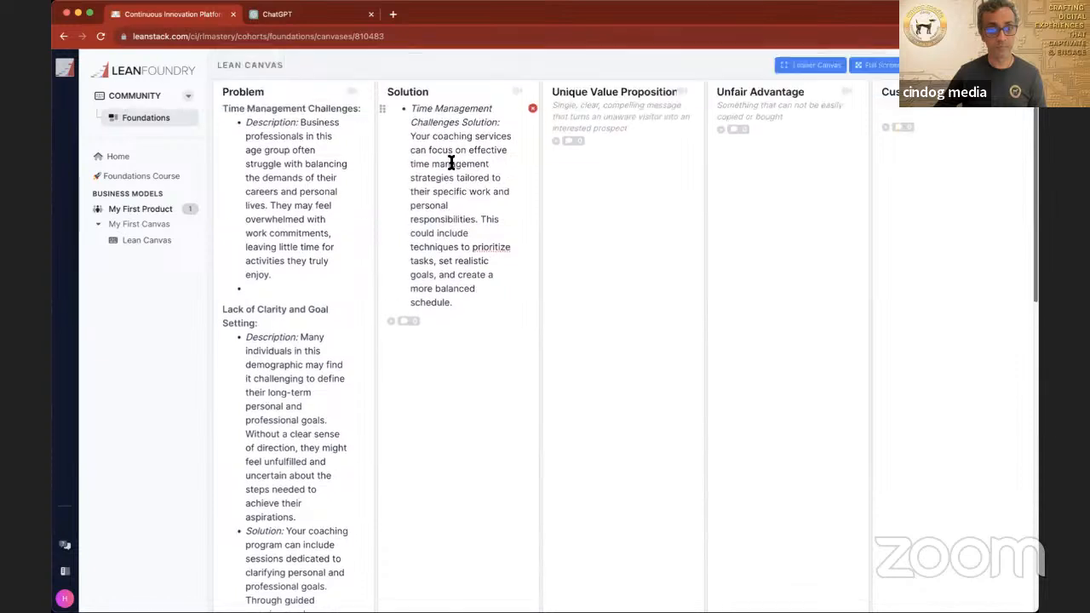
left_click(453, 336)
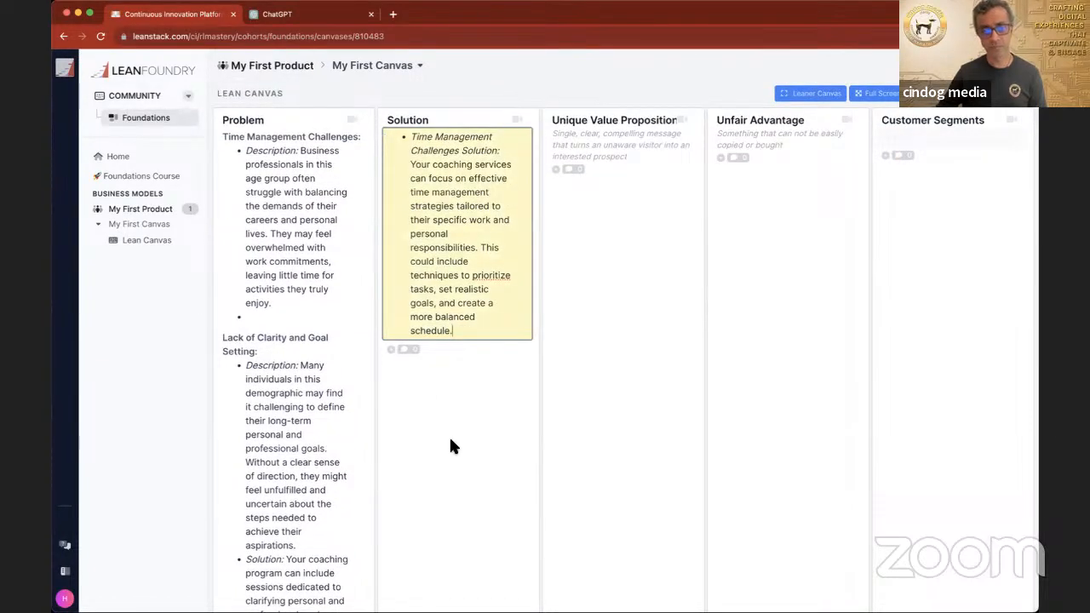
scroll(452, 442, "down", 2)
scroll(451, 440, "down", 1)
left_click(434, 514)
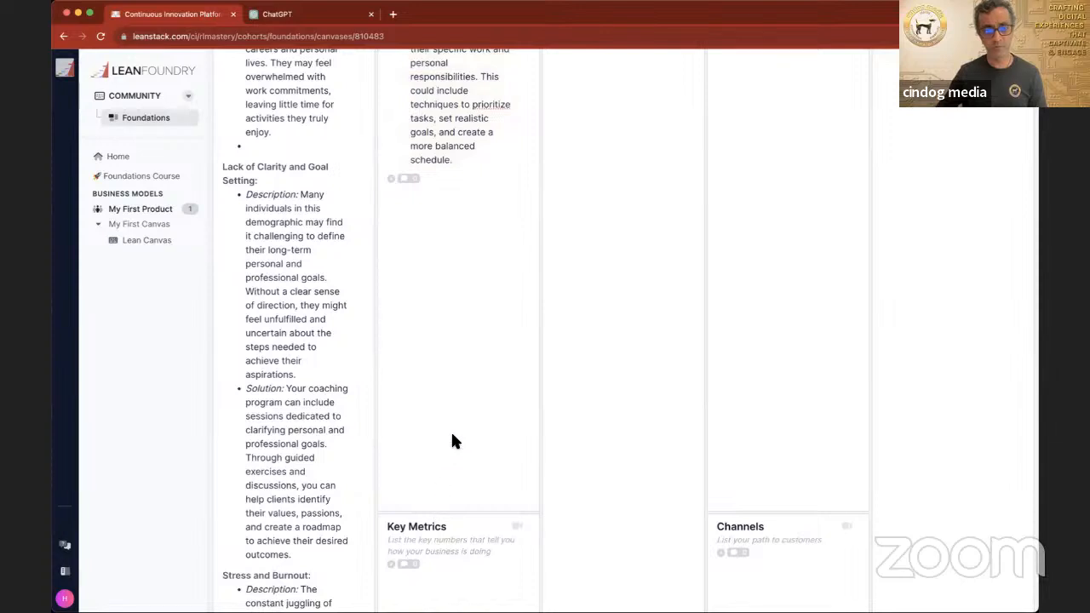
left_click(459, 162)
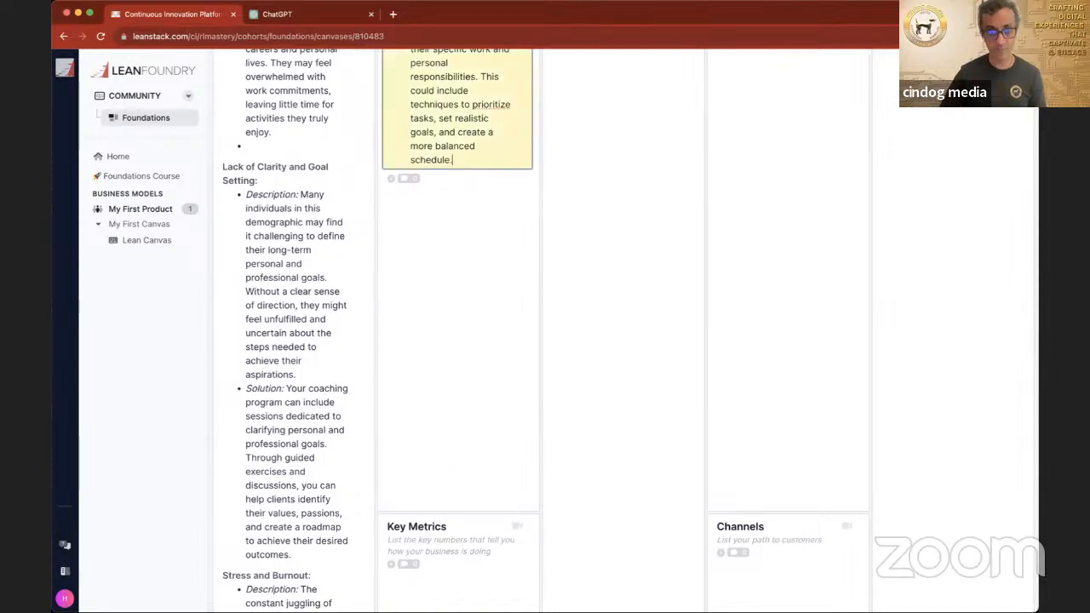
key("Return")
key("super+v")
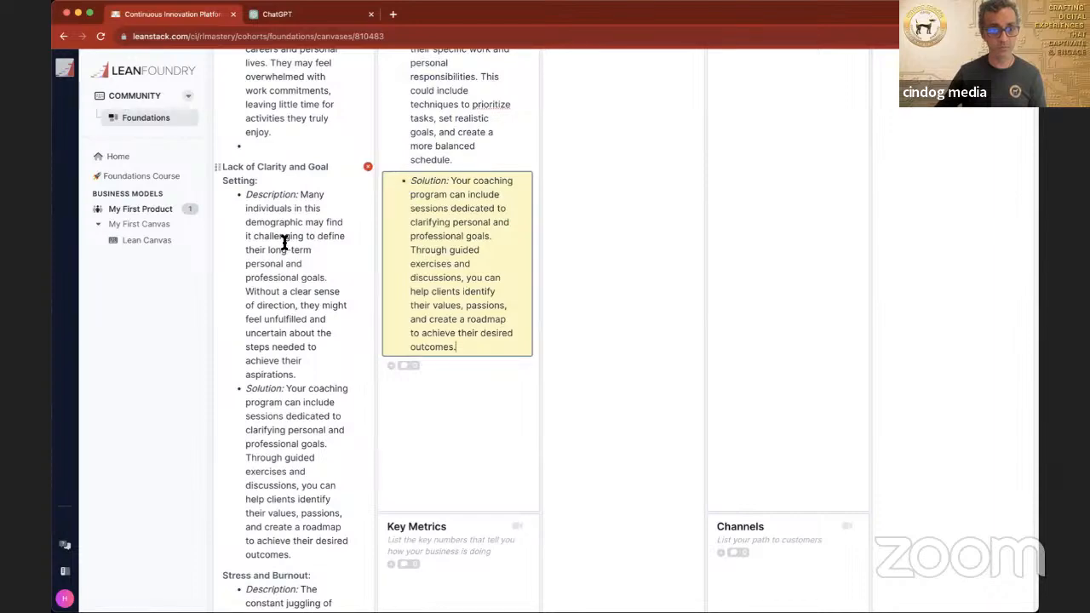
Step: Delete the solution paragraph and its leftover empty bullet from the "Lack of Clarity and Goal Setting" entry in the Problem section
scroll(284, 243, "up", 3)
scroll(284, 244, "down", 5)
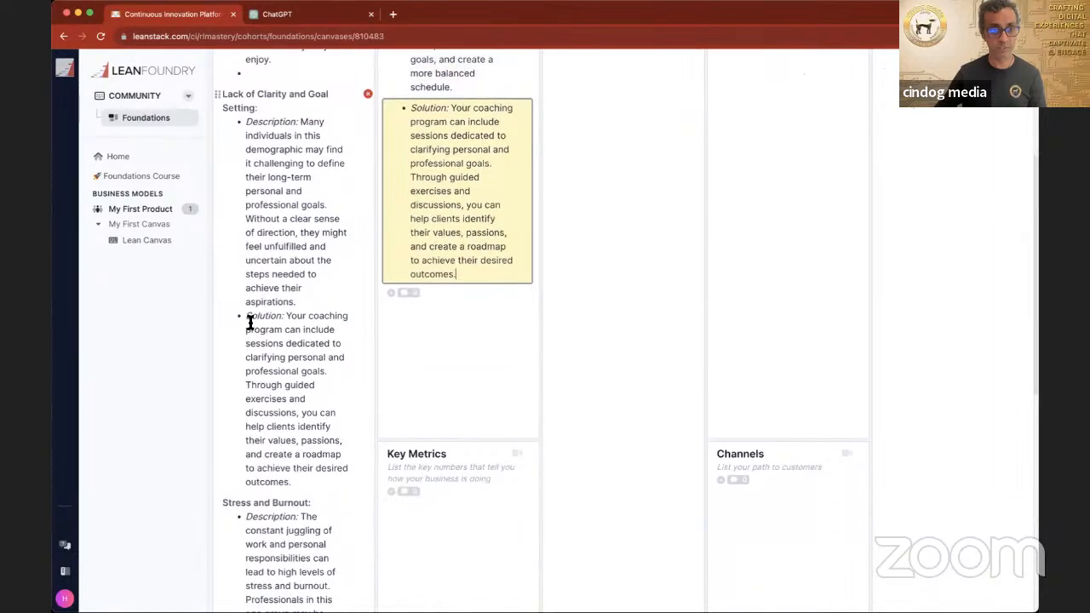
left_click_drag(247, 316, 342, 479)
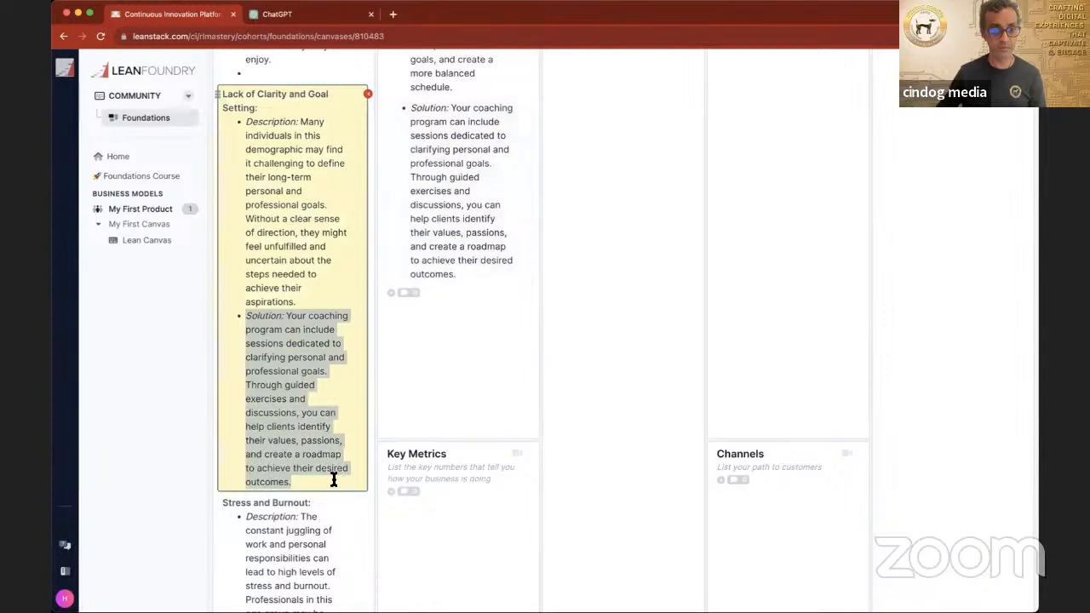
key("BackSpace")
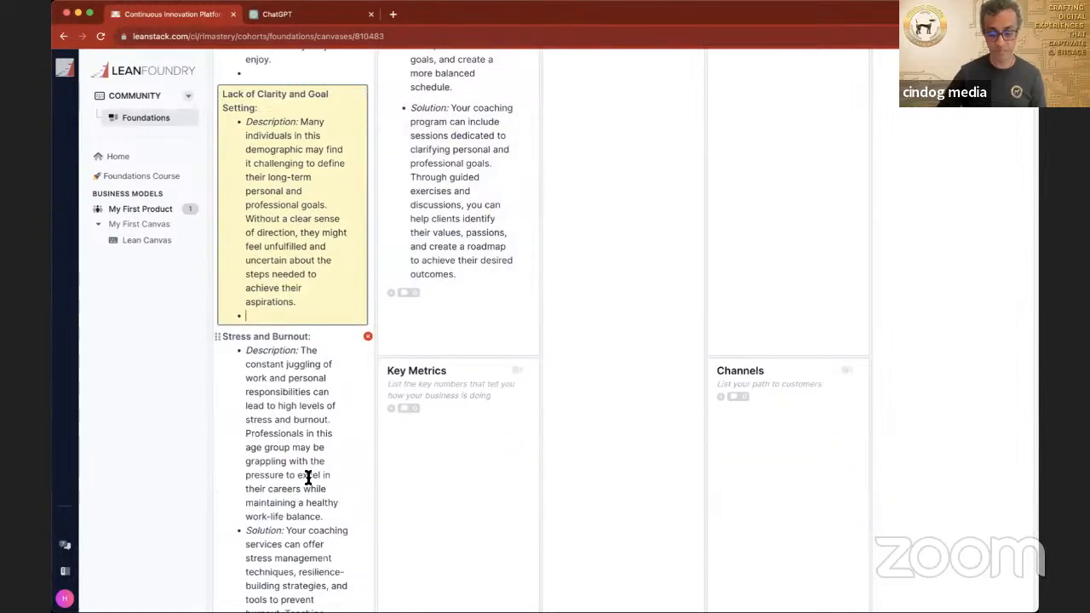
key("BackSpace")
scroll(292, 508, "down", 2)
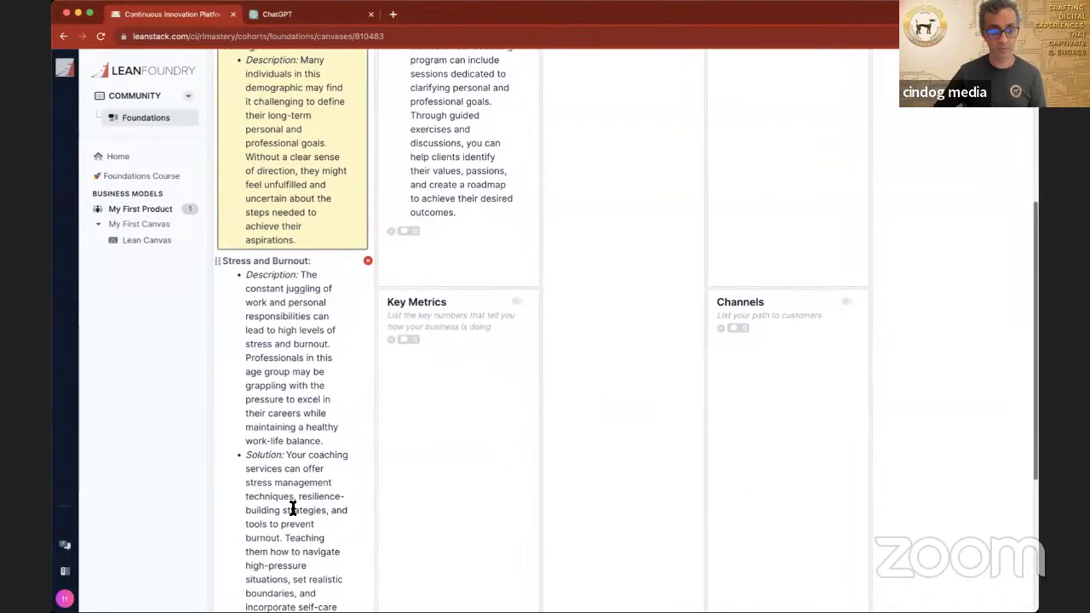
Step: Insert "Lack of Clarity and Goal Setting" before the word "Solution:" in the second Solution entry
scroll(271, 310, "up", 4)
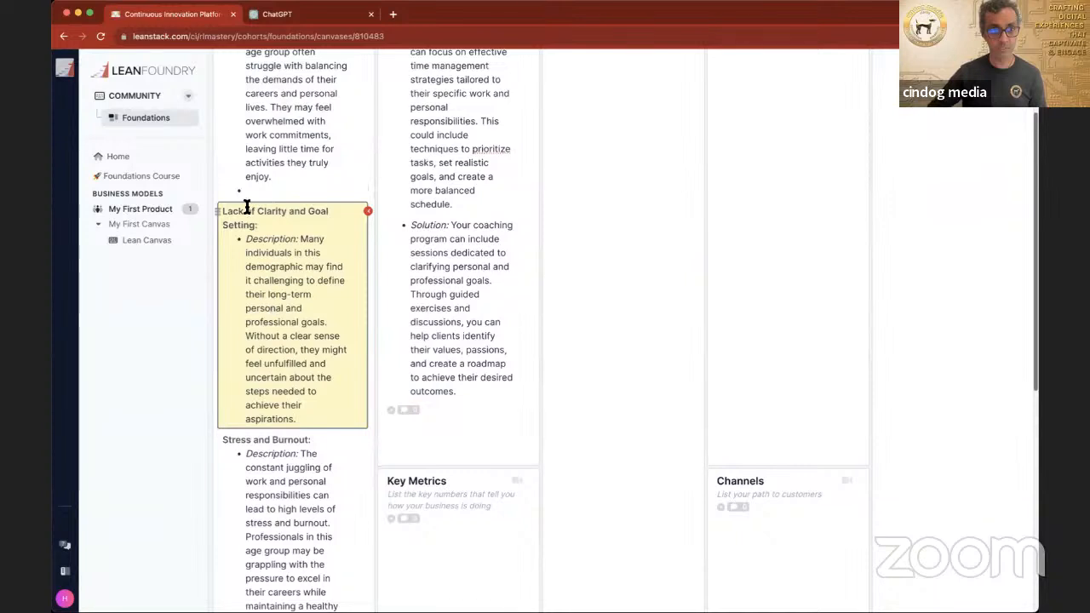
scroll(253, 215, "up", 3)
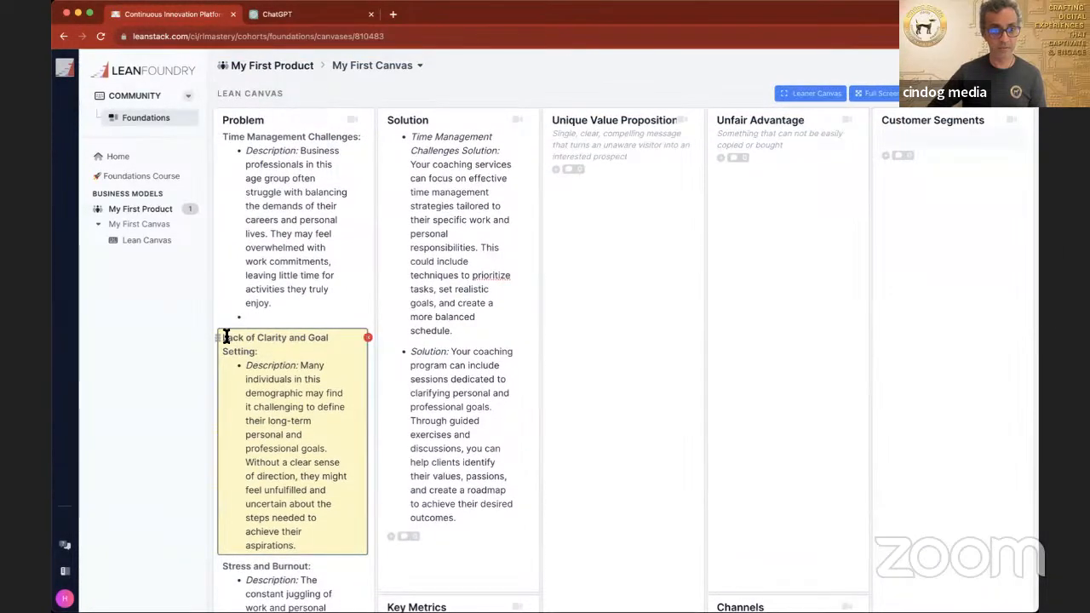
triple_click(277, 348)
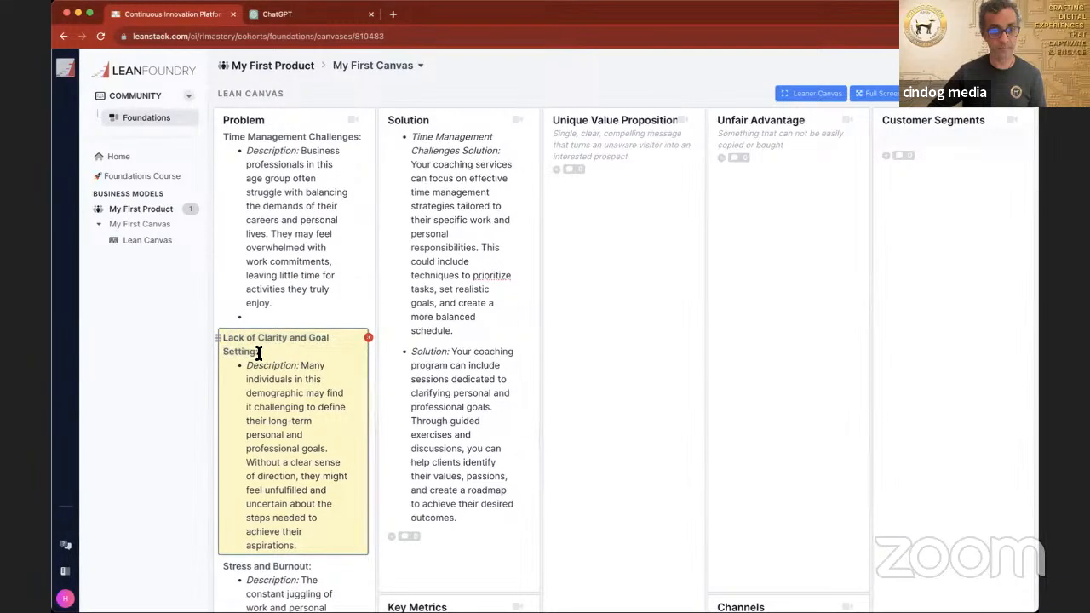
left_click_drag(259, 351, 227, 339)
left_click(411, 351)
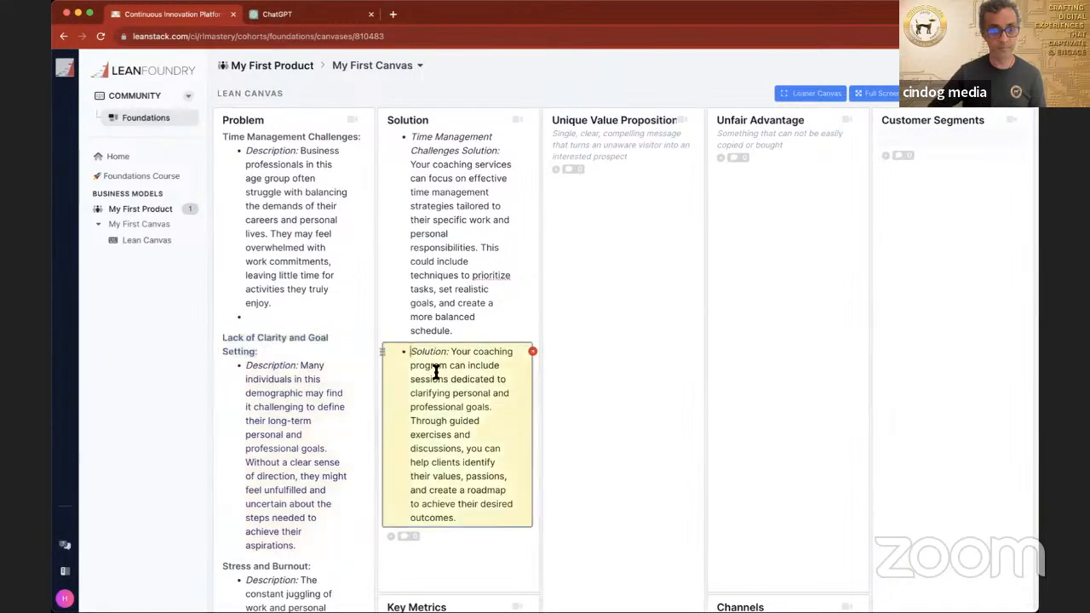
type("Lack of")
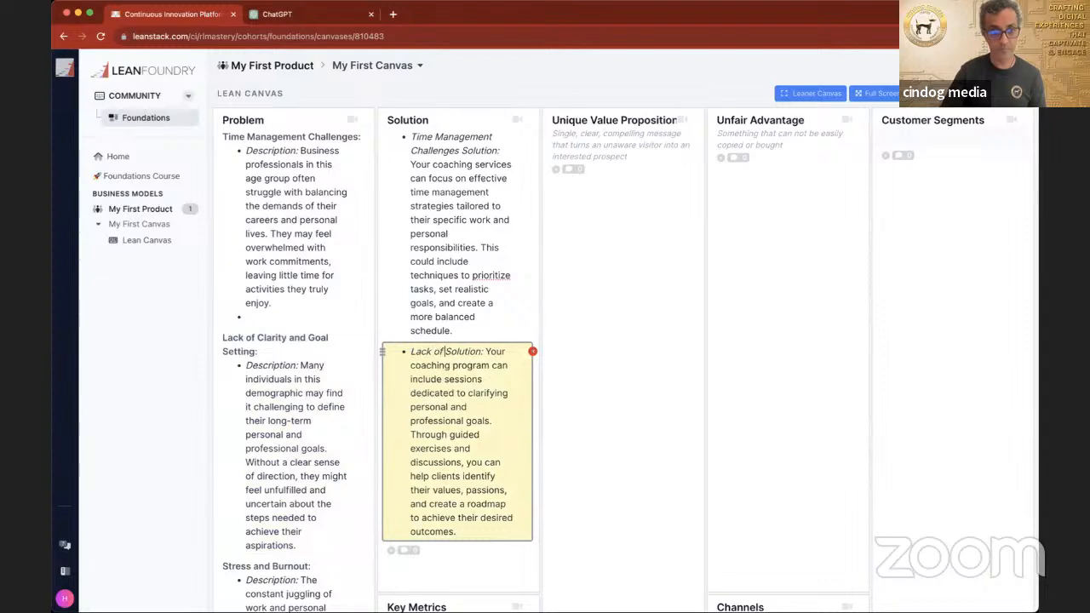
type(" Clarity and Goal")
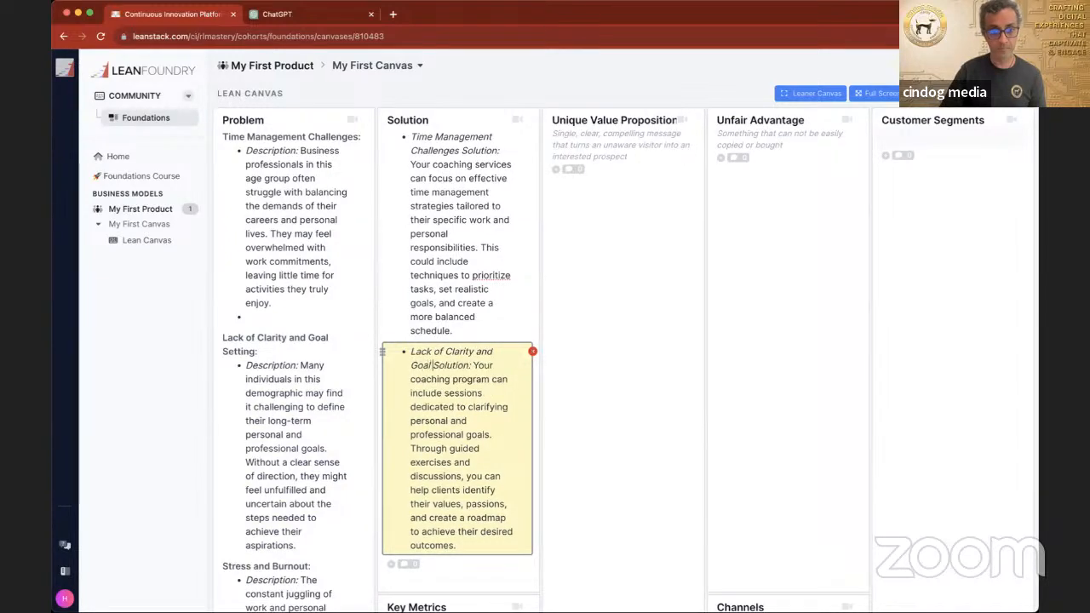
type(" Setting")
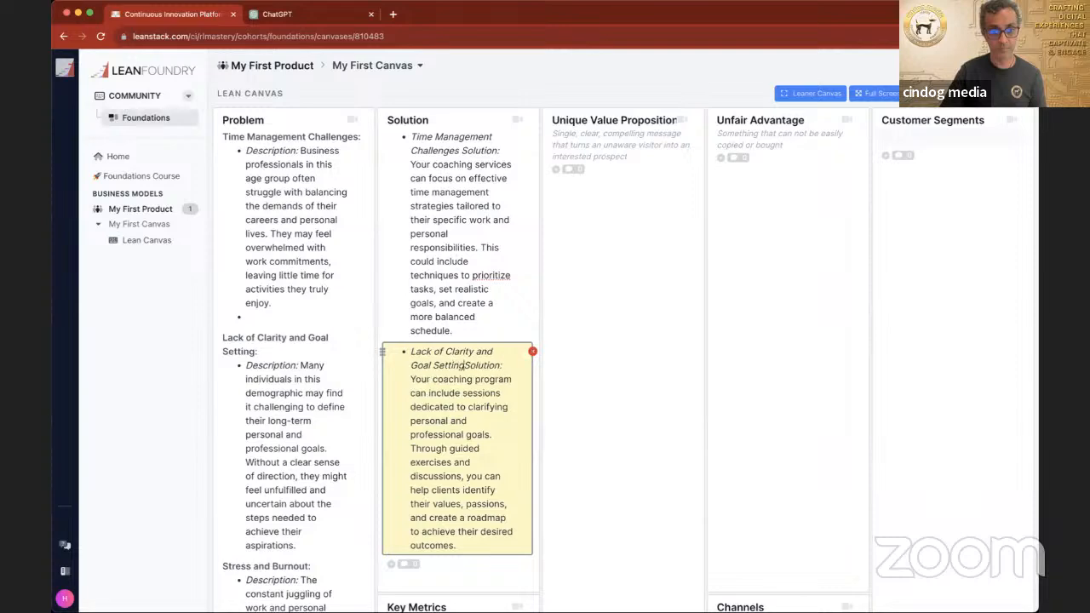
Step: Copy the "Stress and Burnout" problem's solution paragraph into a third Solution entry on the canvas, checking the original prompt in ChatGPT in between
scroll(545, 341, "down", 5)
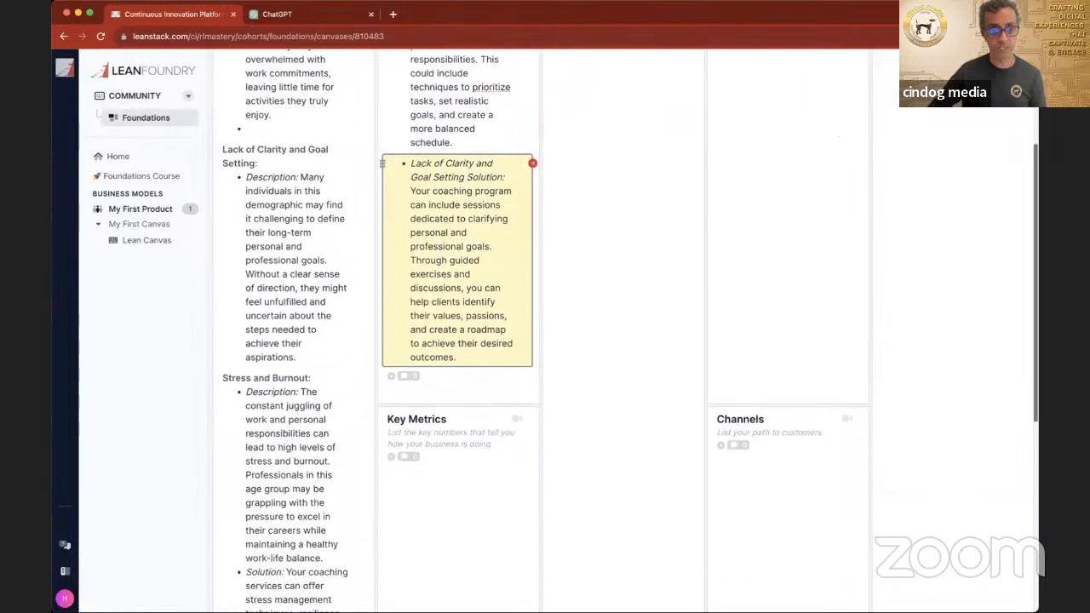
scroll(338, 423, "down", 3)
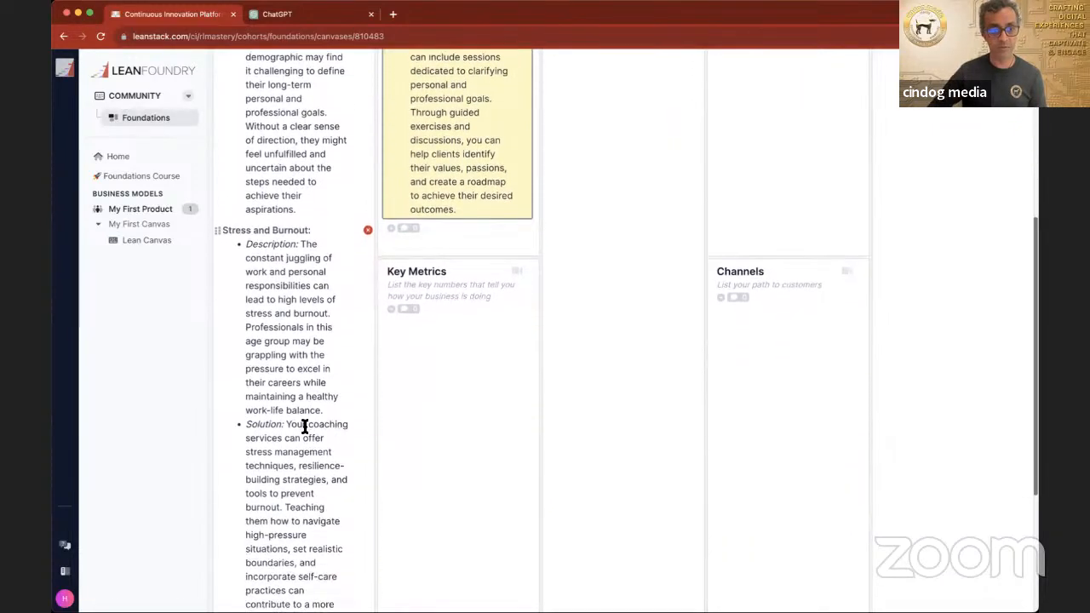
left_click_drag(244, 424, 341, 396)
key("super+c")
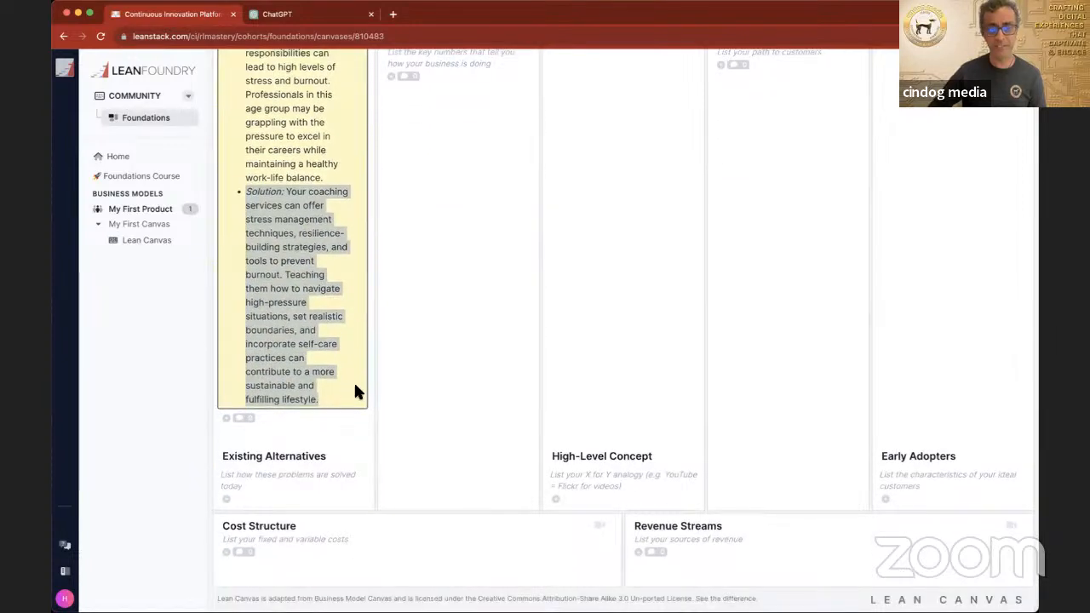
scroll(471, 206, "up", 1)
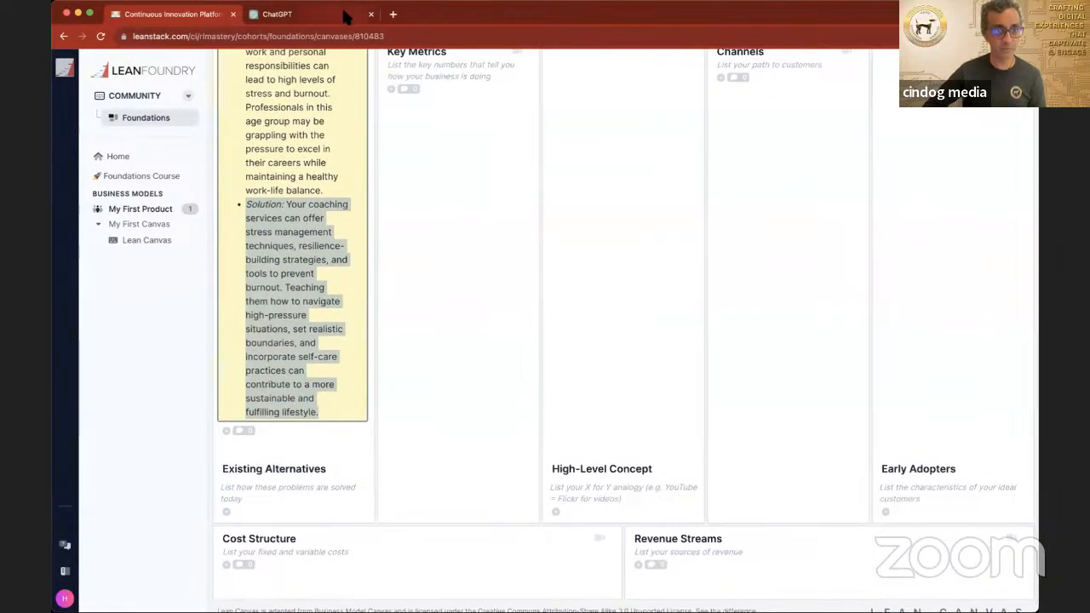
left_click(344, 16)
scroll(573, 268, "up", 5)
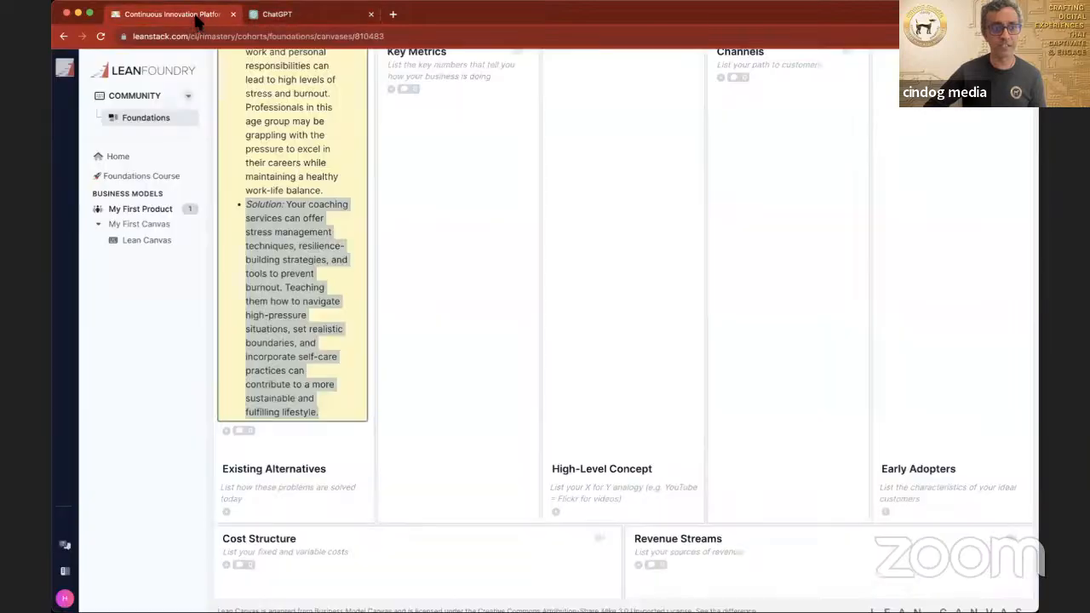
left_click(192, 17)
scroll(427, 189, "up", 5)
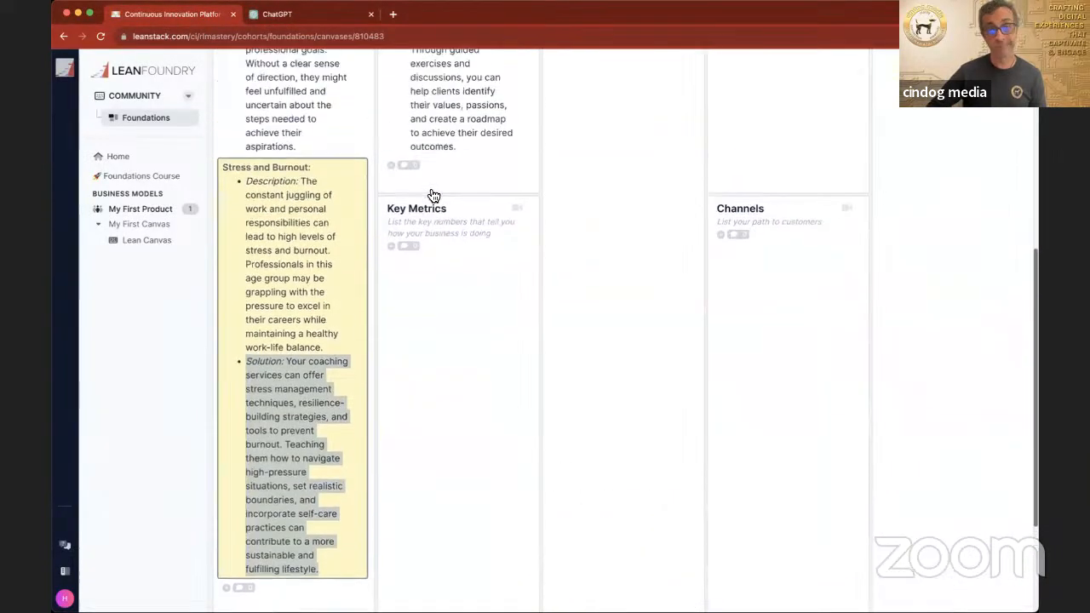
scroll(429, 188, "up", 1)
left_click(474, 239)
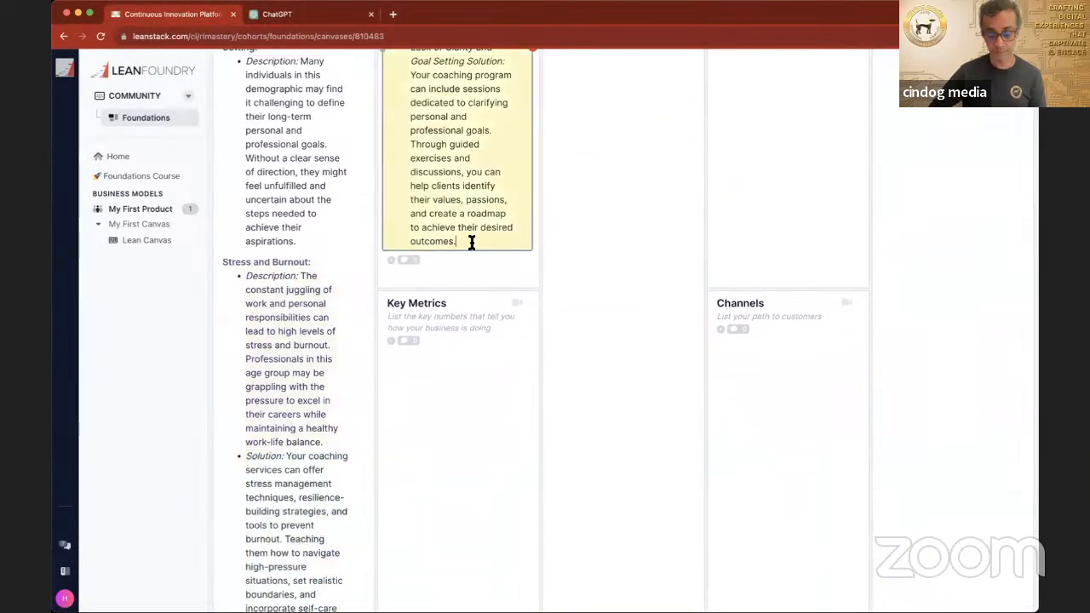
key("Return")
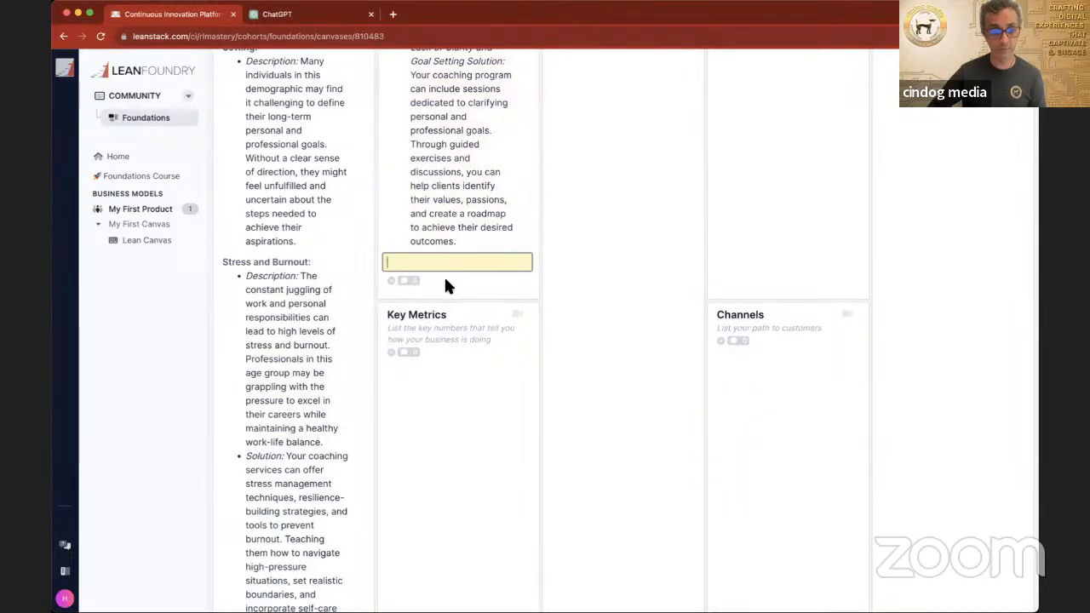
key("super+v")
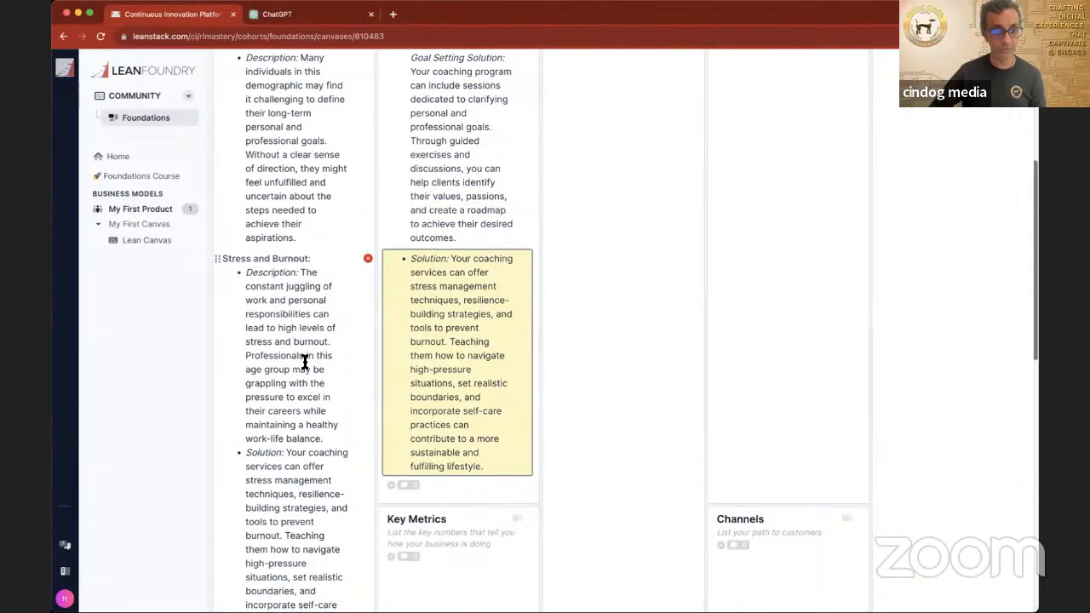
scroll(305, 360, "down", 1)
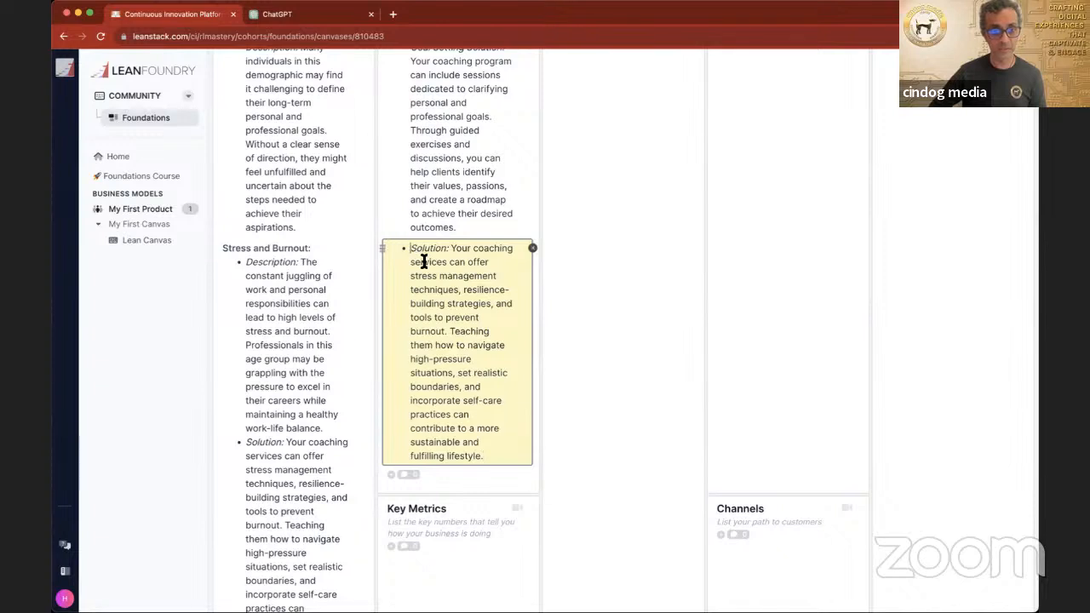
Step: Insert "Stress and Burnout" before the word "Solution:" in the third entry of the Solution section
left_click(411, 247)
type("Stree and")
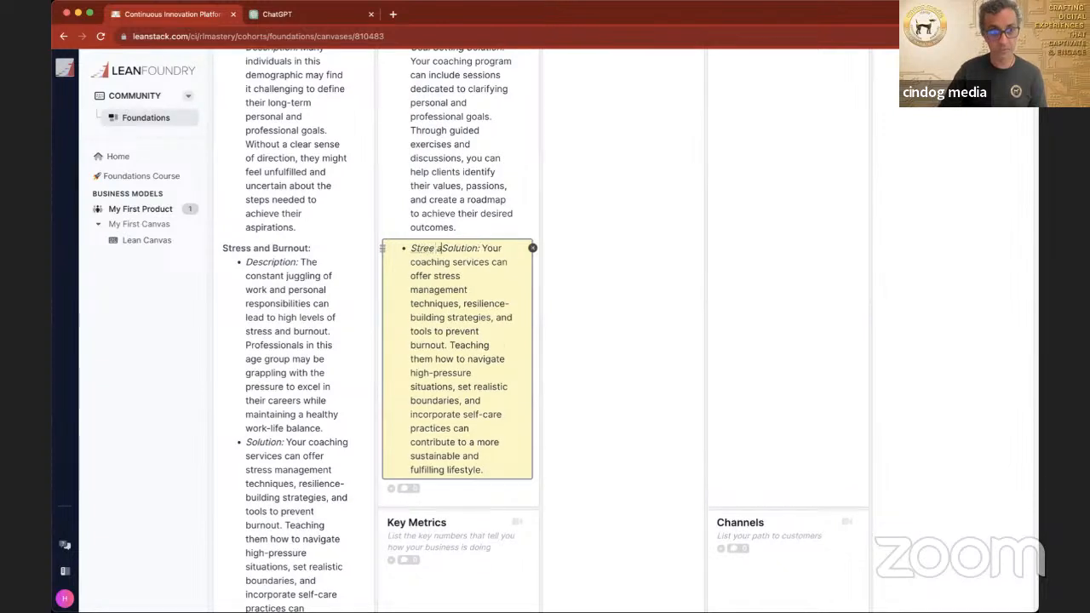
key("BackSpace")
key("BackSpace")
key("BackSpace")
key("BackSpace")
key("BackSpace")
type("s")
type("and Burn")
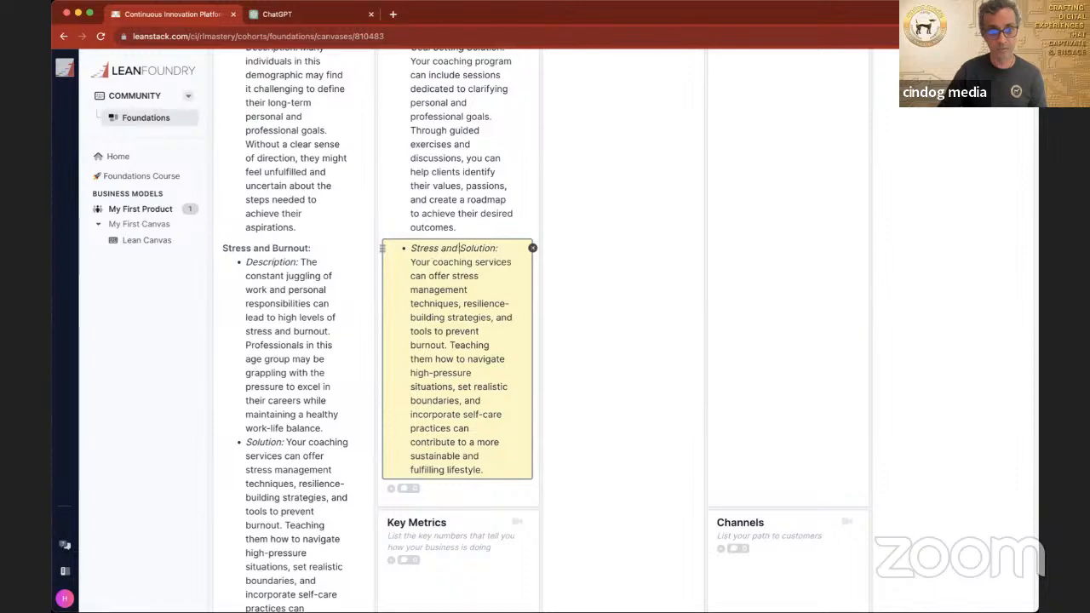
type("out")
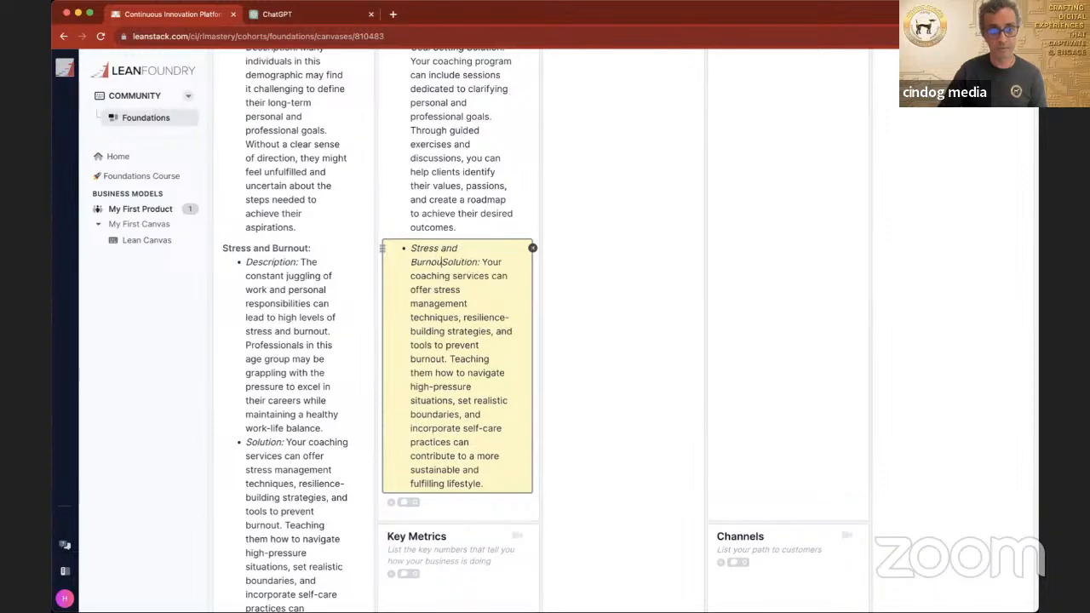
key("shift+Return")
Step: Delete the solution paragraph and its leftover empty bullet from the "Stress and Burnout" entry in the Problem section
scroll(295, 302, "down", 5)
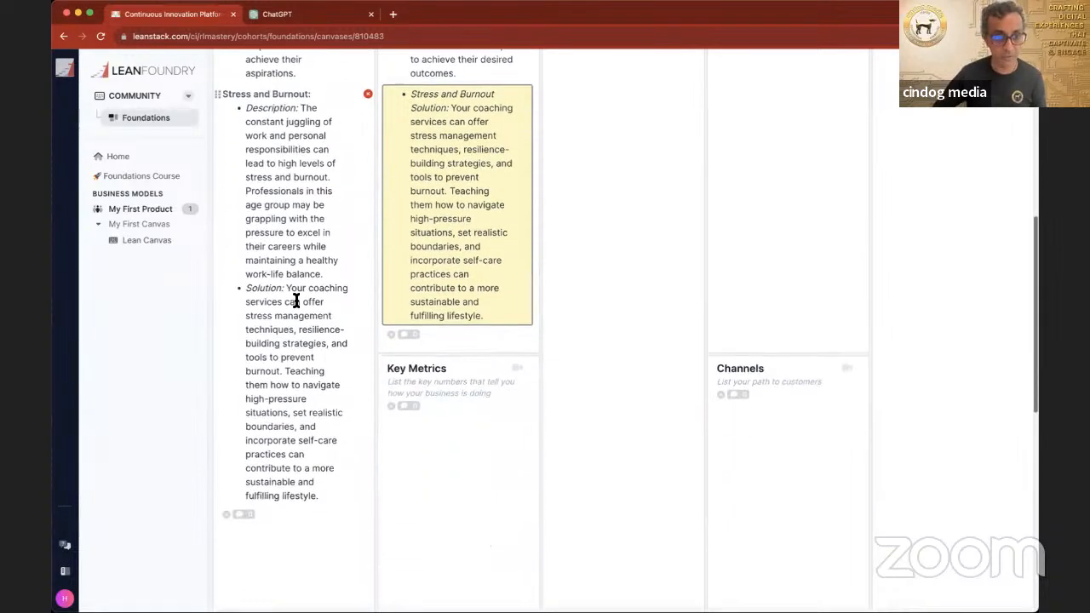
left_click(249, 237)
left_click_drag(257, 246, 346, 450)
key("BackSpace")
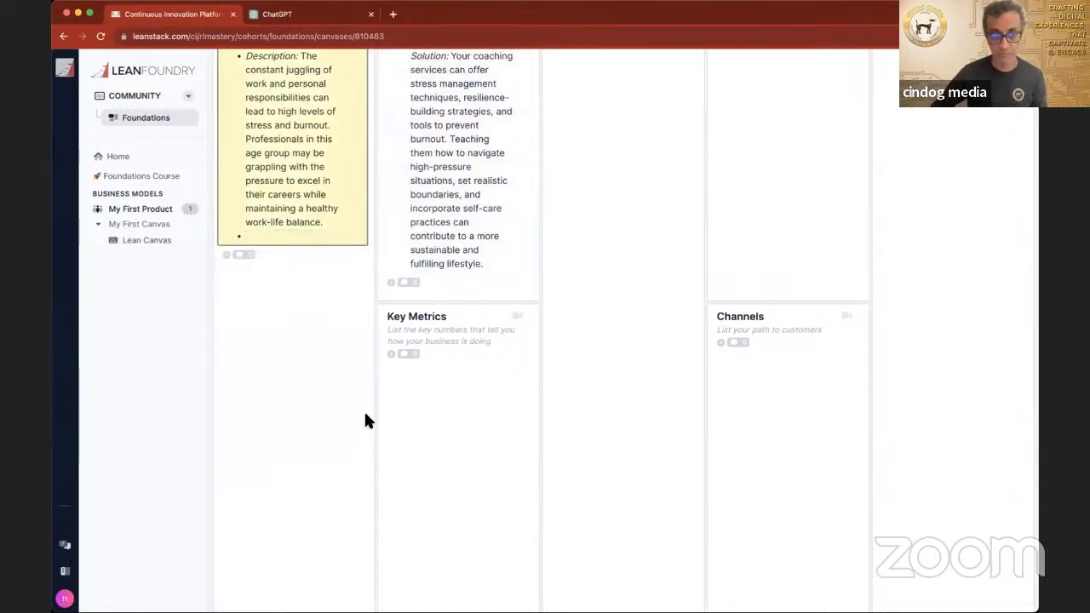
key("BackSpace")
scroll(544, 341, "up", 10)
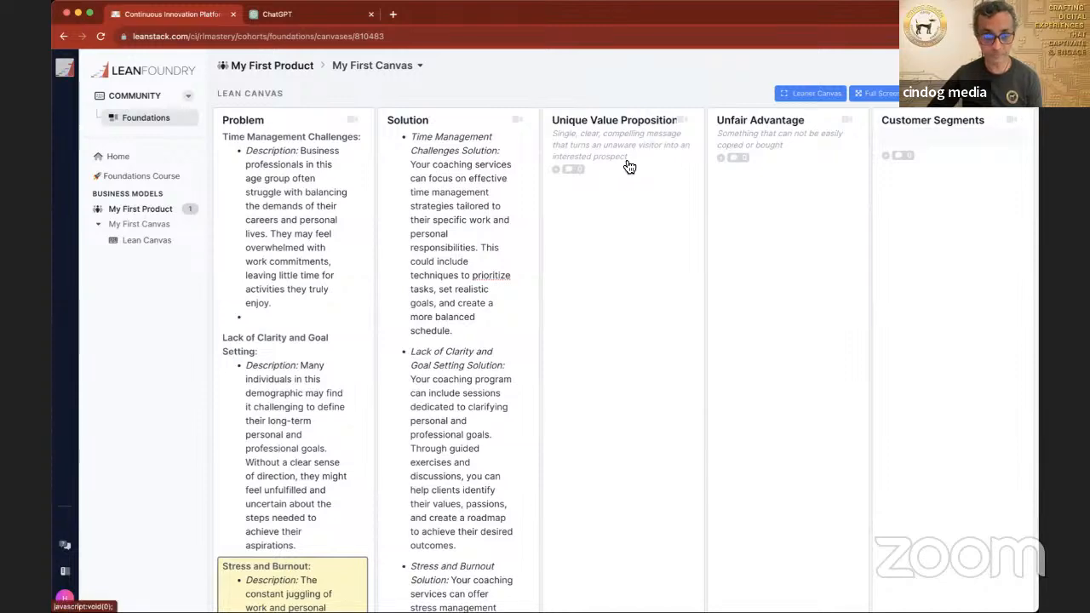
Step: In ChatGPT, start a prompt: "Based on the Problem and Solutions that you have found about can you please provide my business with a Unique Value"
left_click(312, 17)
scroll(611, 295, "down", 5)
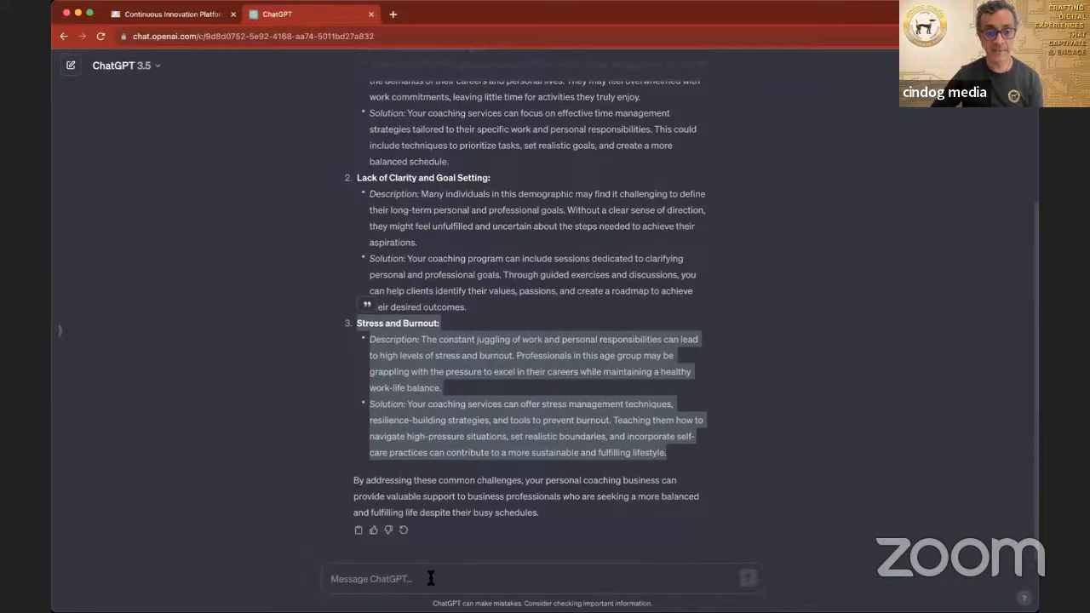
left_click(434, 578)
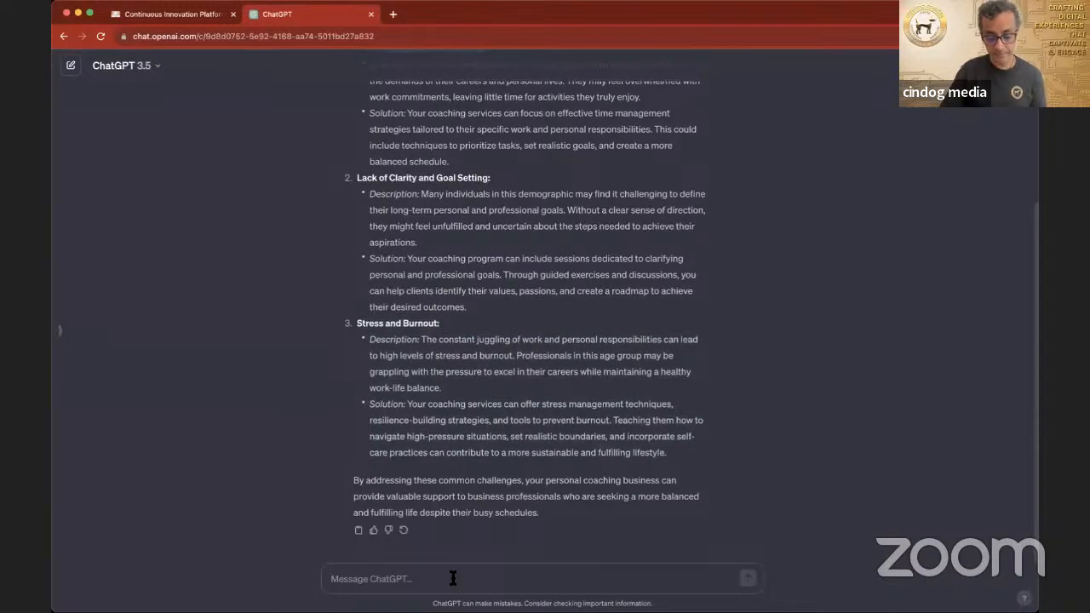
type("Bas")
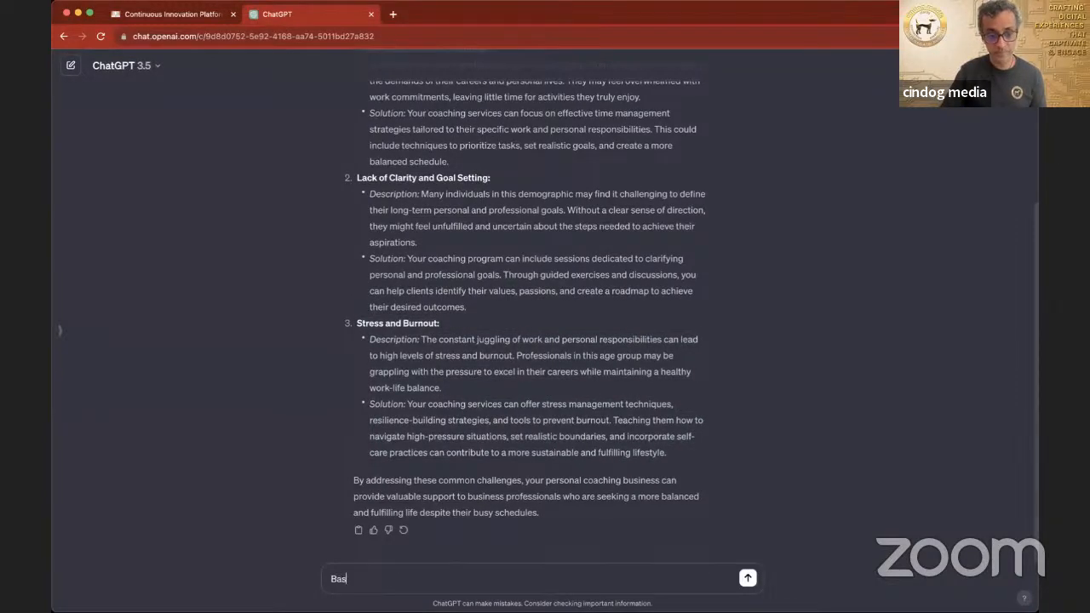
type("ed on the Problem and So")
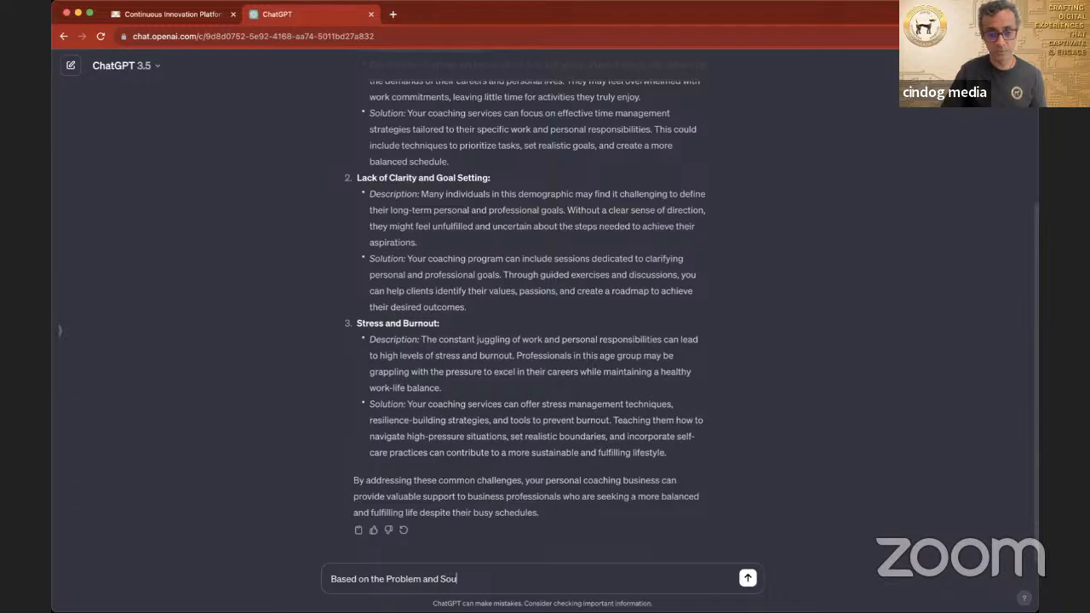
type("lutios")
type(" that you have found about can you pleasef")
key("BackSpace")
type("provide my busin")
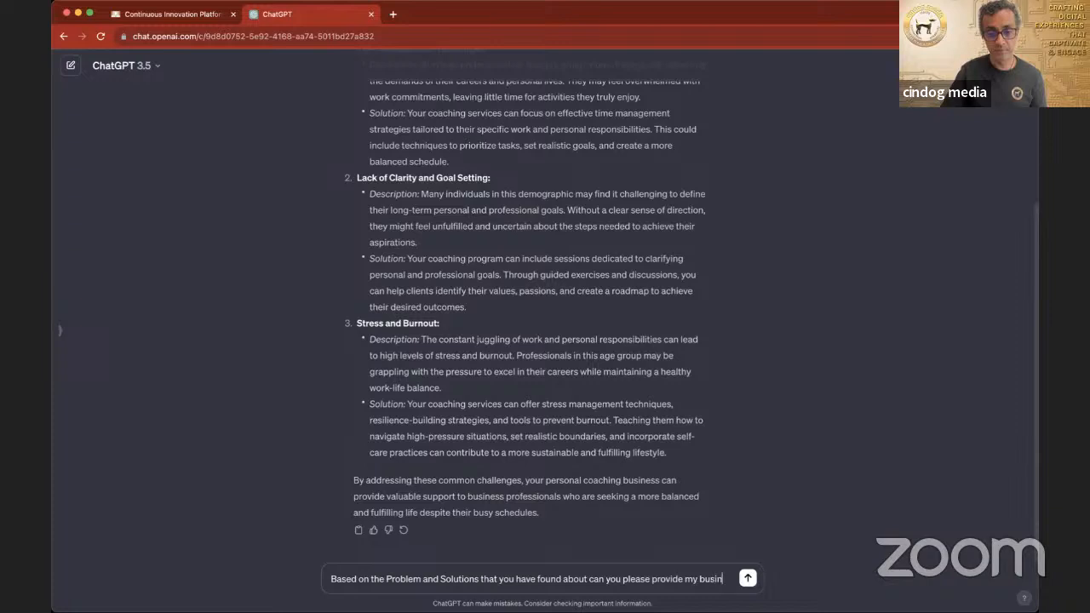
type("ess wit")
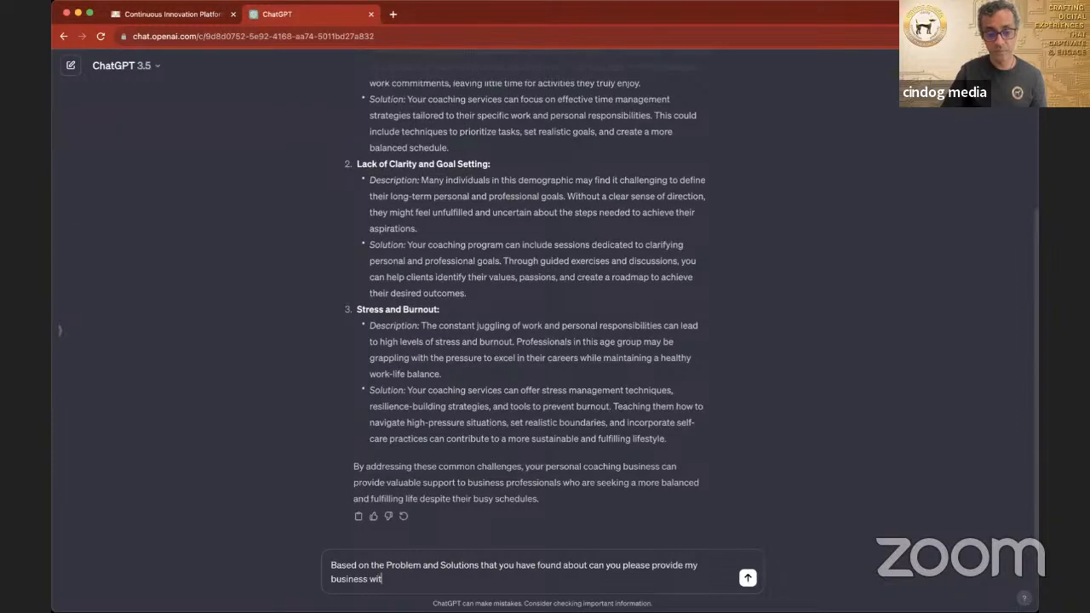
type("h a Unique Valut")
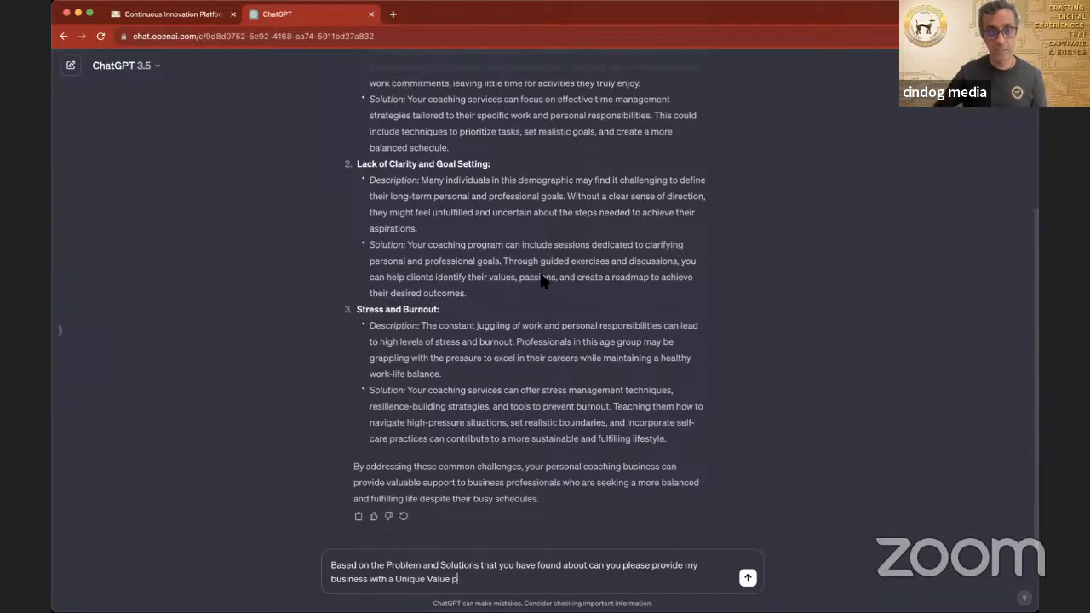
Step: Check the canvas heading, complete the prompt with "Proposition that will inspire people to take up my Personal Coaching services without hestitation." and send it
left_click(202, 21)
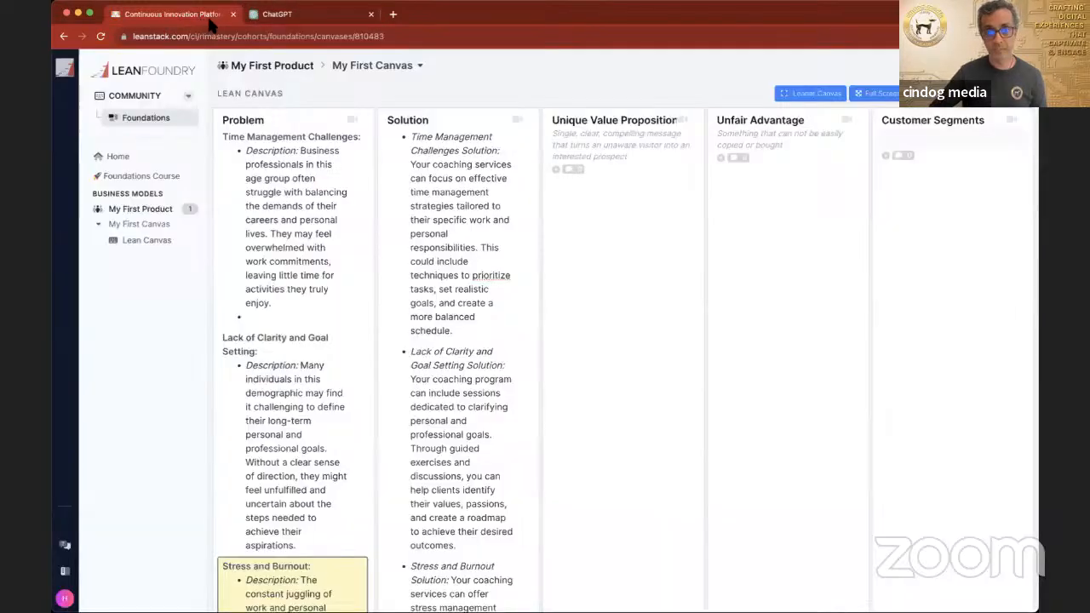
left_click(309, 19)
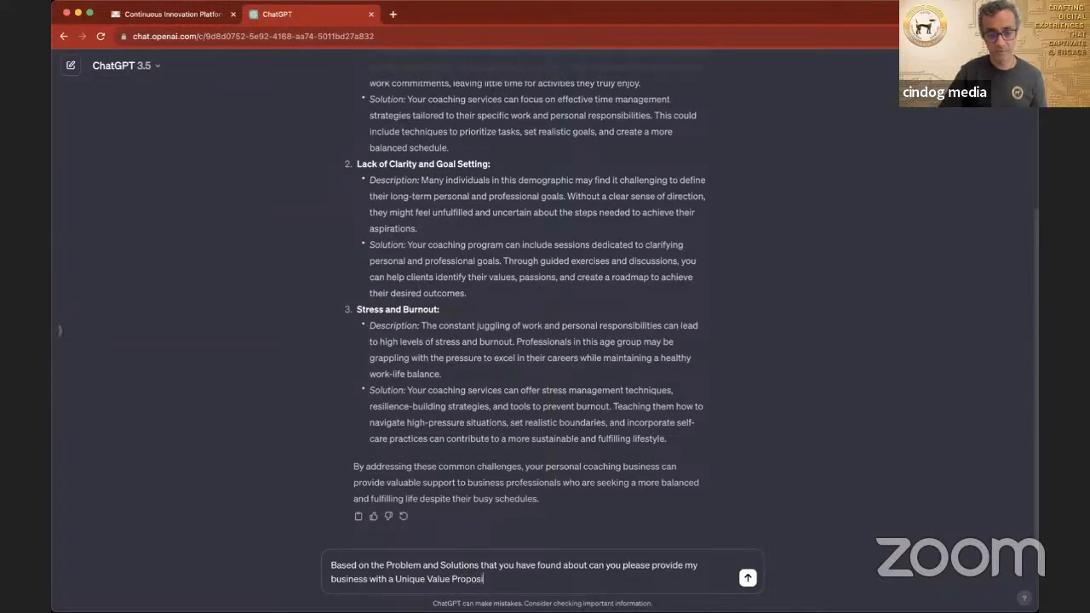
type("ion tha")
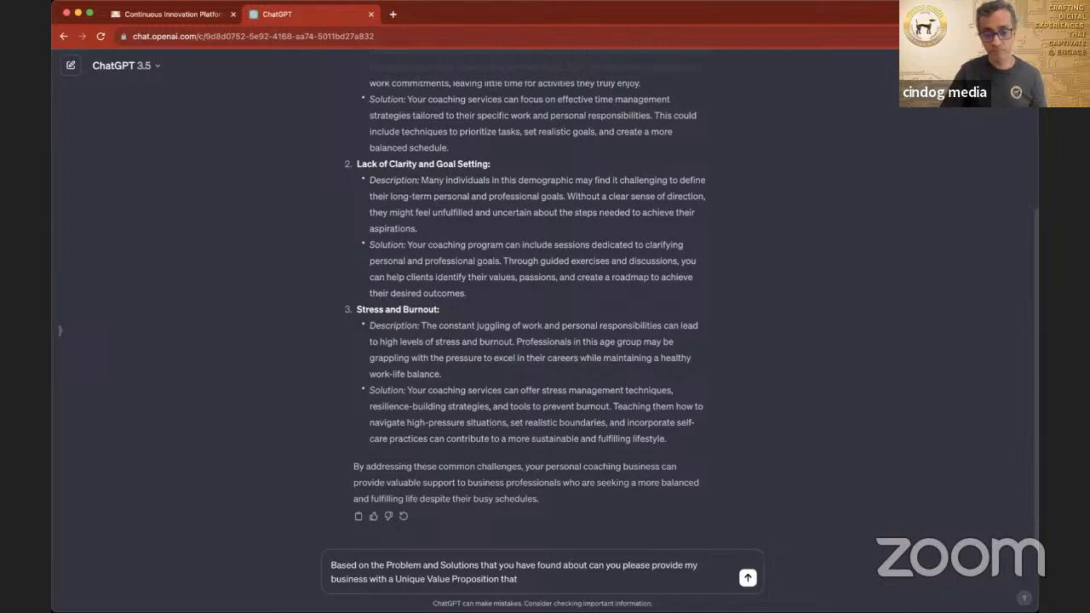
type("t")
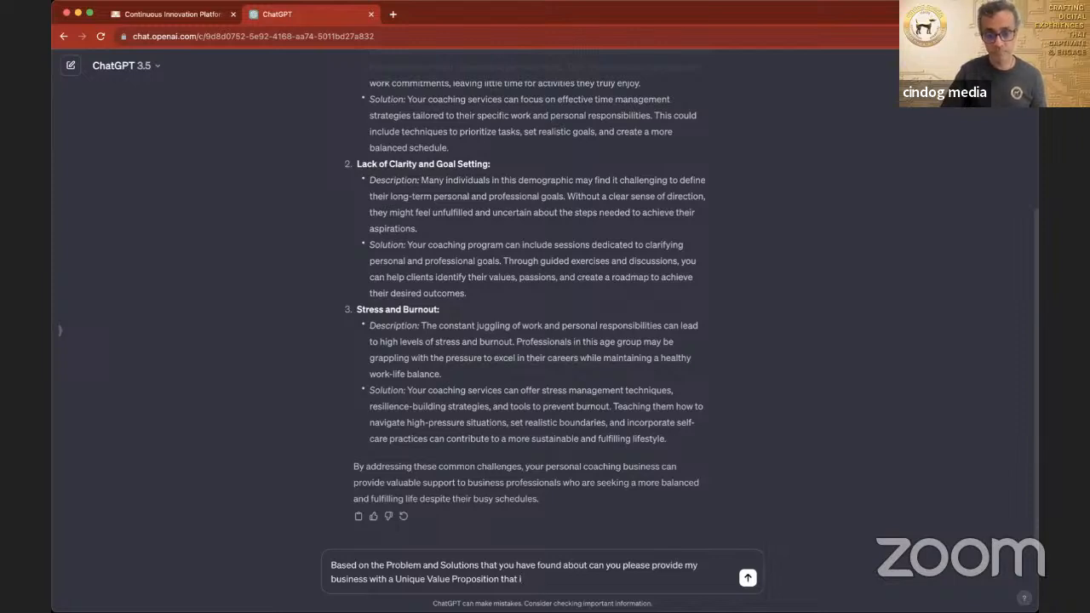
type(" i")
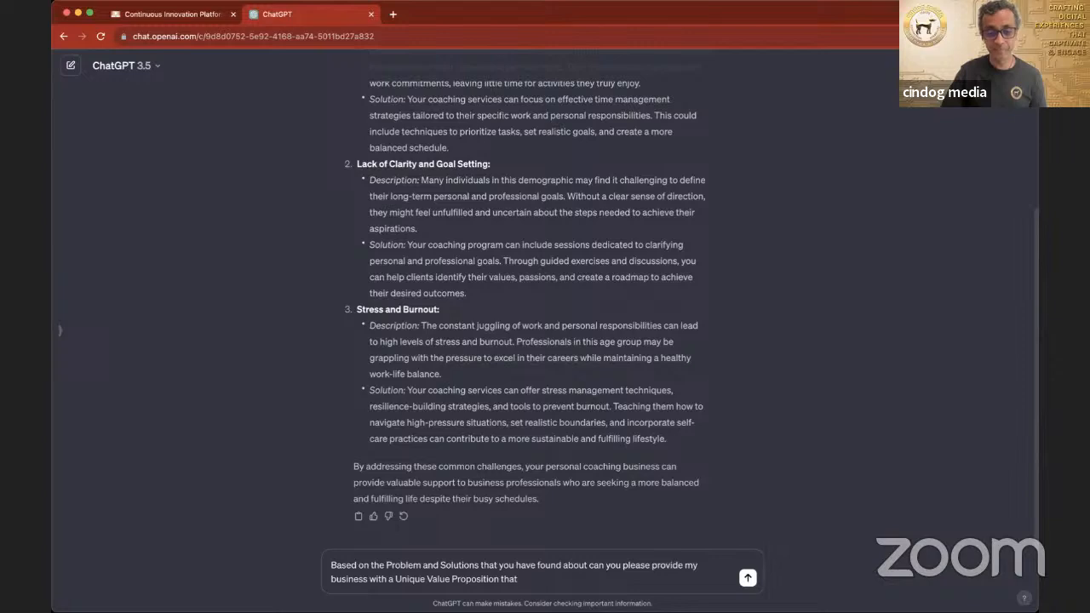
type("will inspire people to")
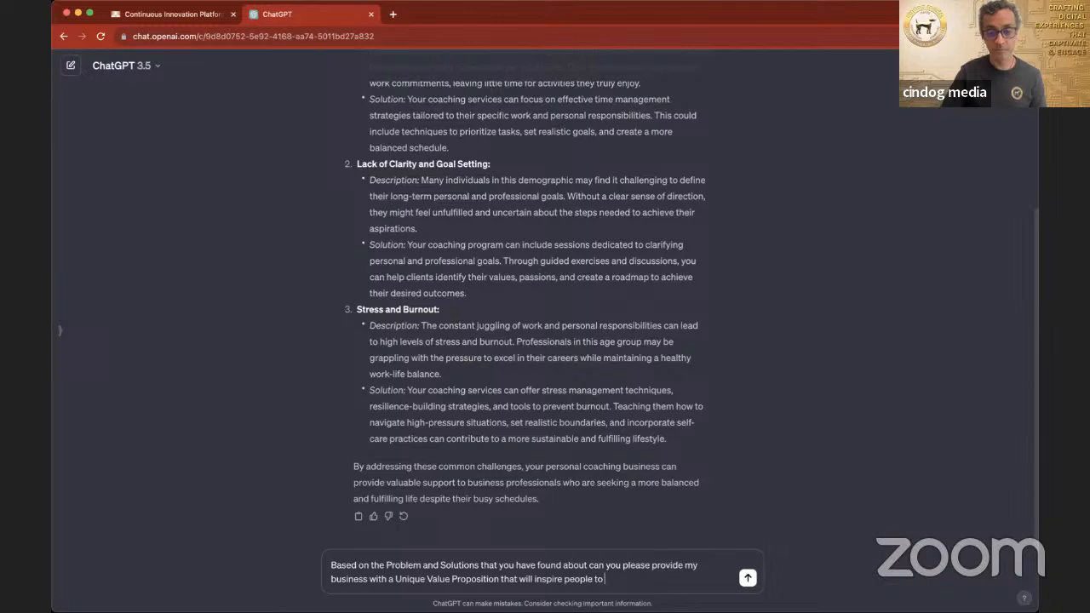
type(" take up my Personal Coaching services with")
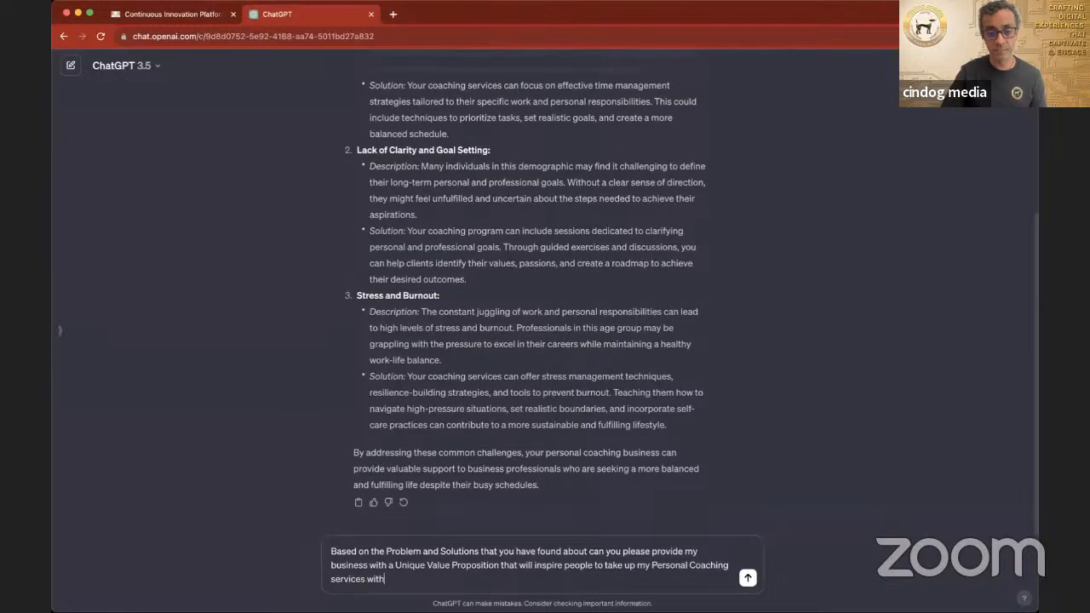
type("out hestitation.")
key("Return")
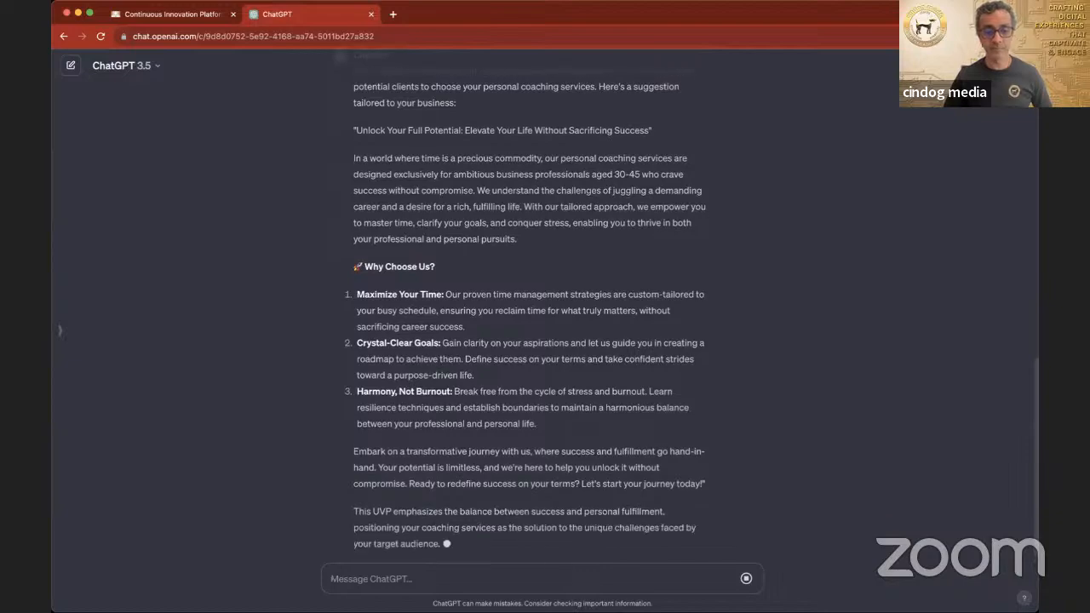
Step: Review the generated value proposition and send ChatGPT the follow-up "Can you please summarise this into 6 lines"
left_click(214, 15)
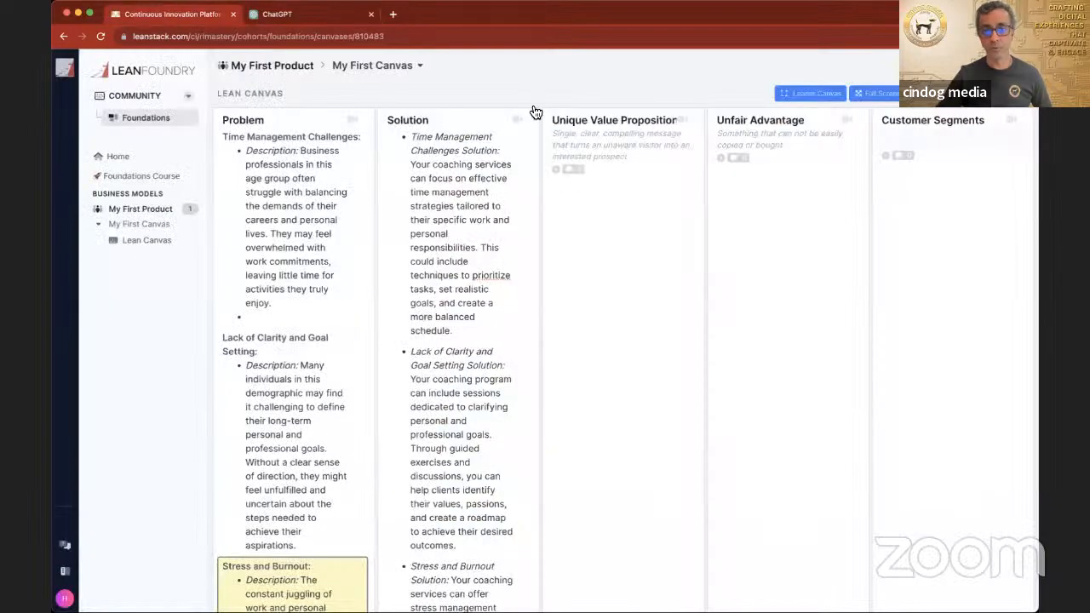
left_click(280, 16)
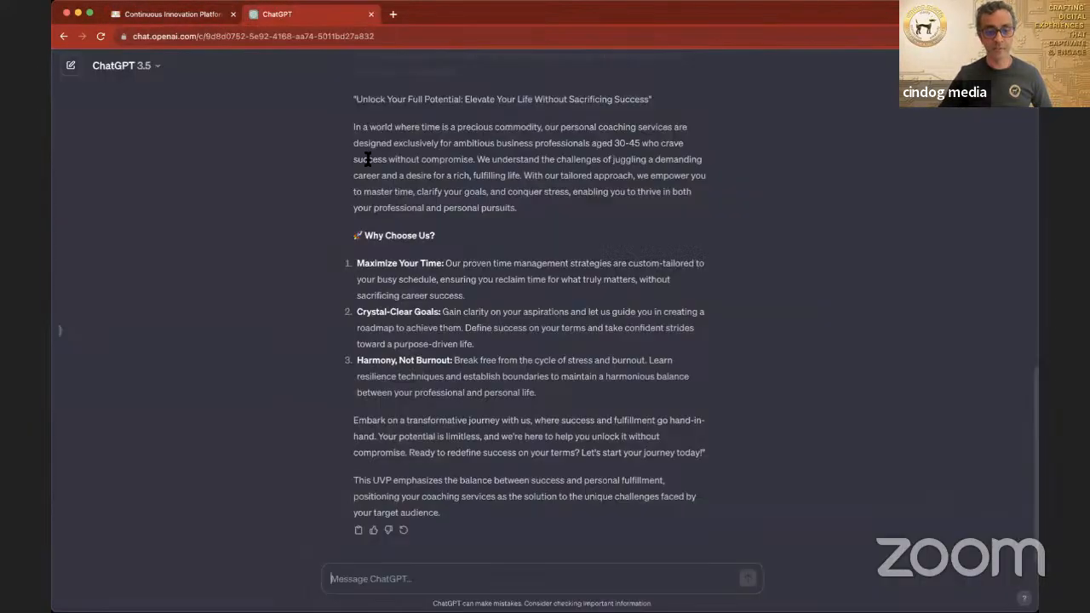
scroll(454, 275, "up", 2)
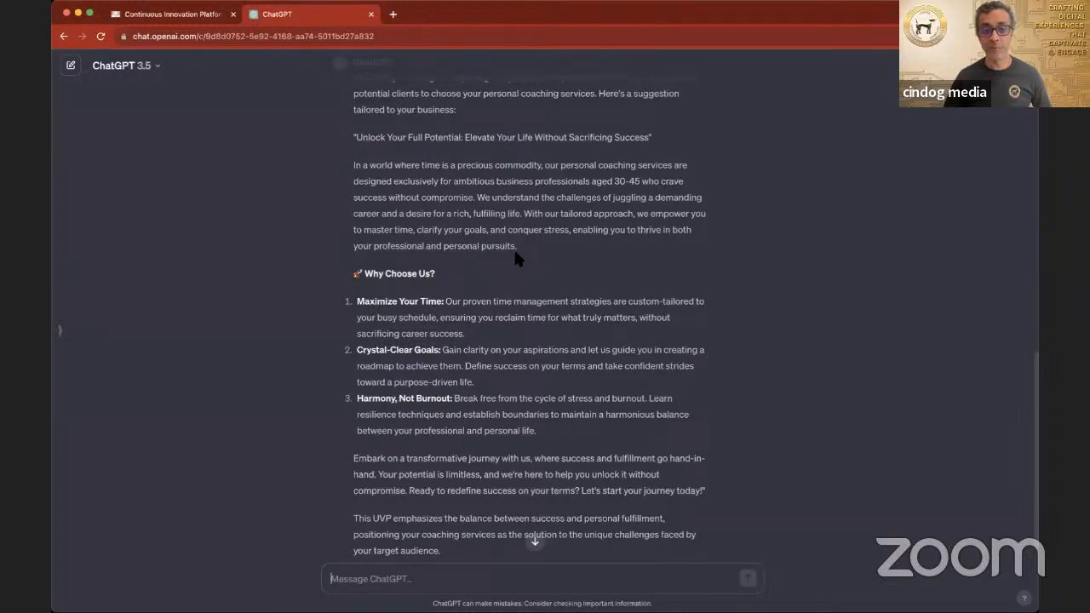
scroll(488, 274, "down", 2)
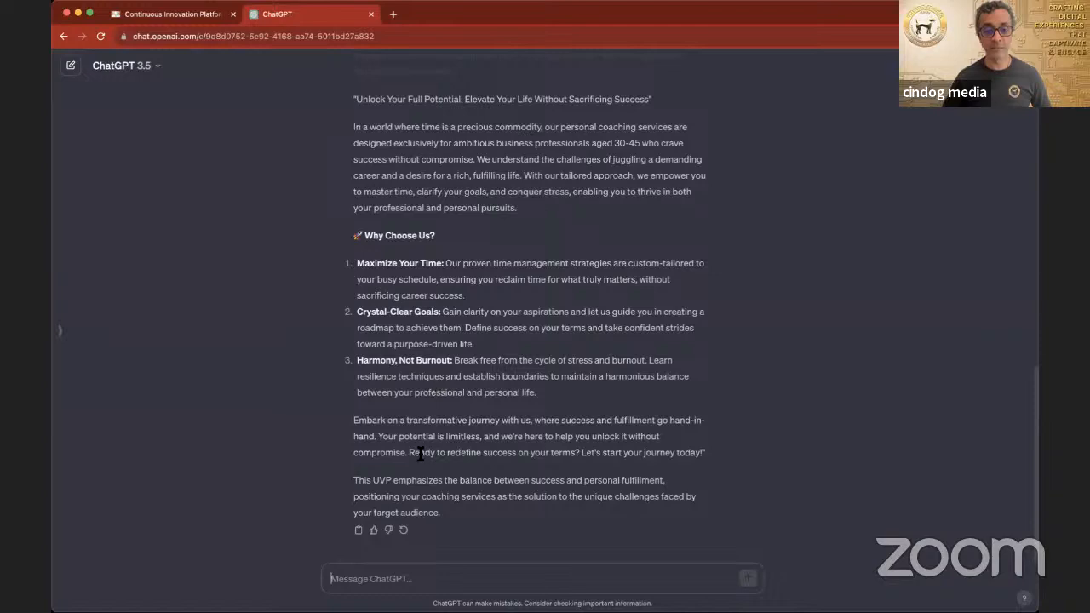
scroll(424, 483, "down", 1)
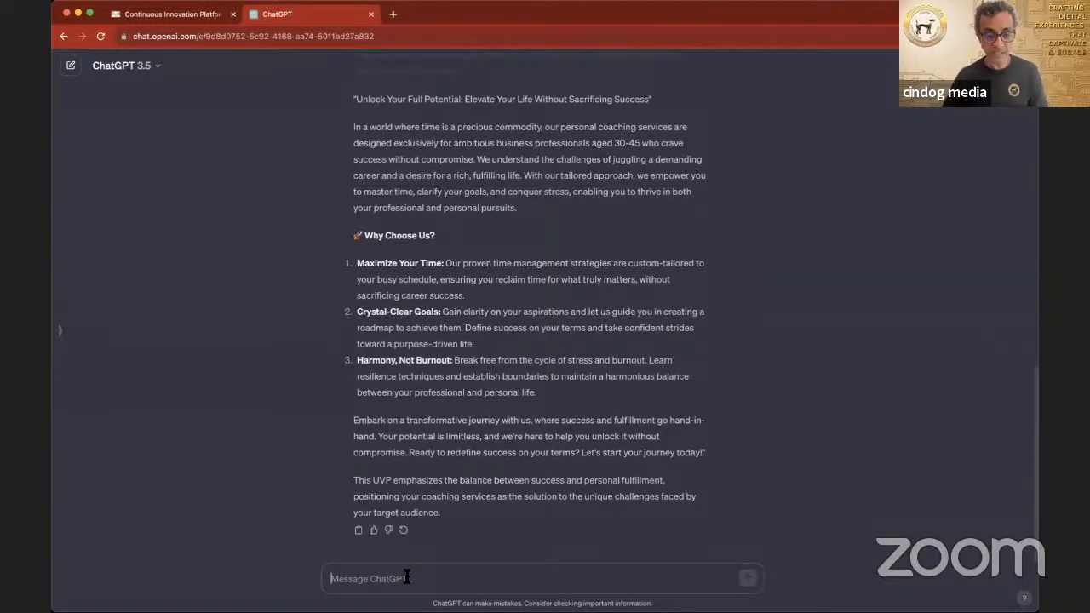
type("C")
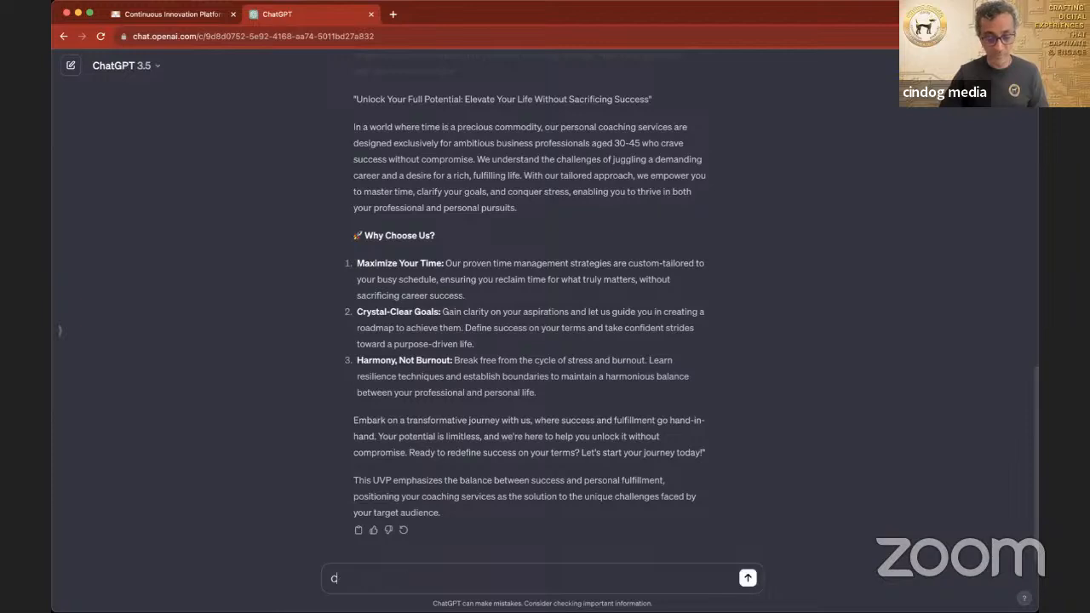
type("an you")
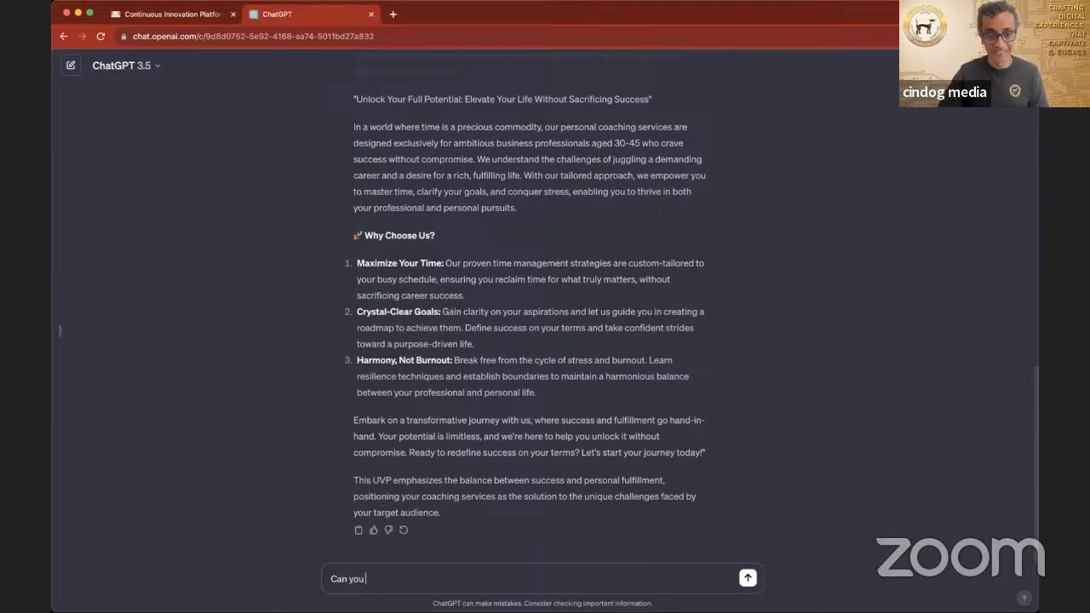
type(" please sum")
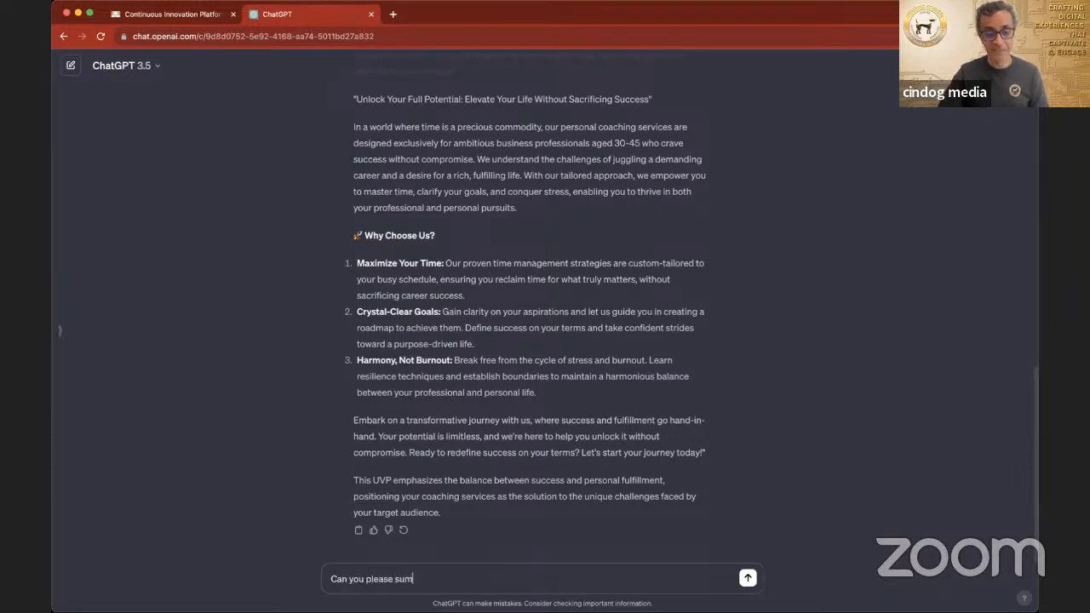
type("marise this into")
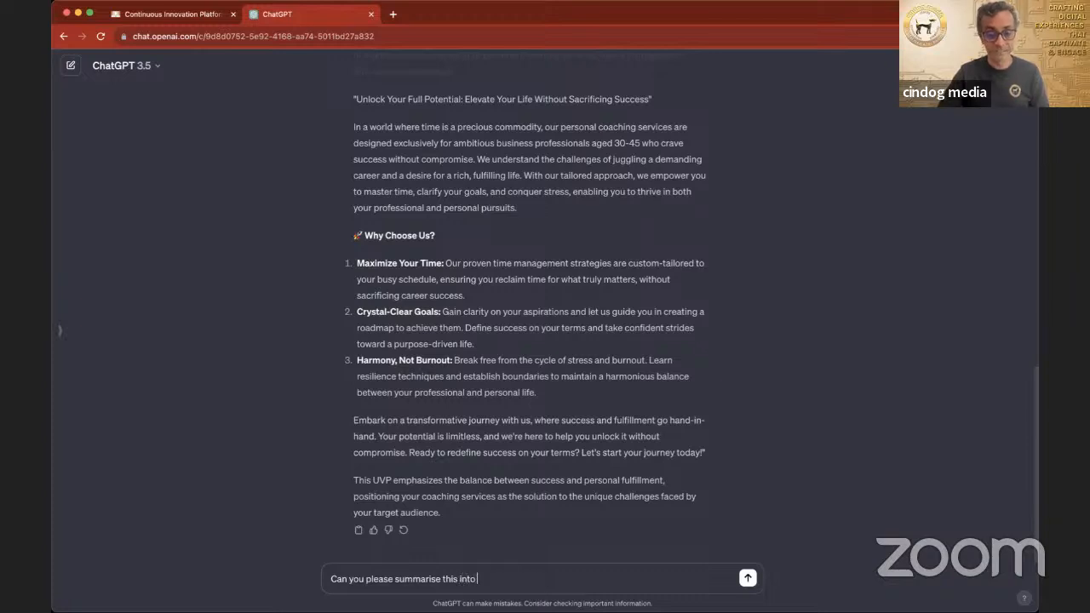
type(" 6 lin")
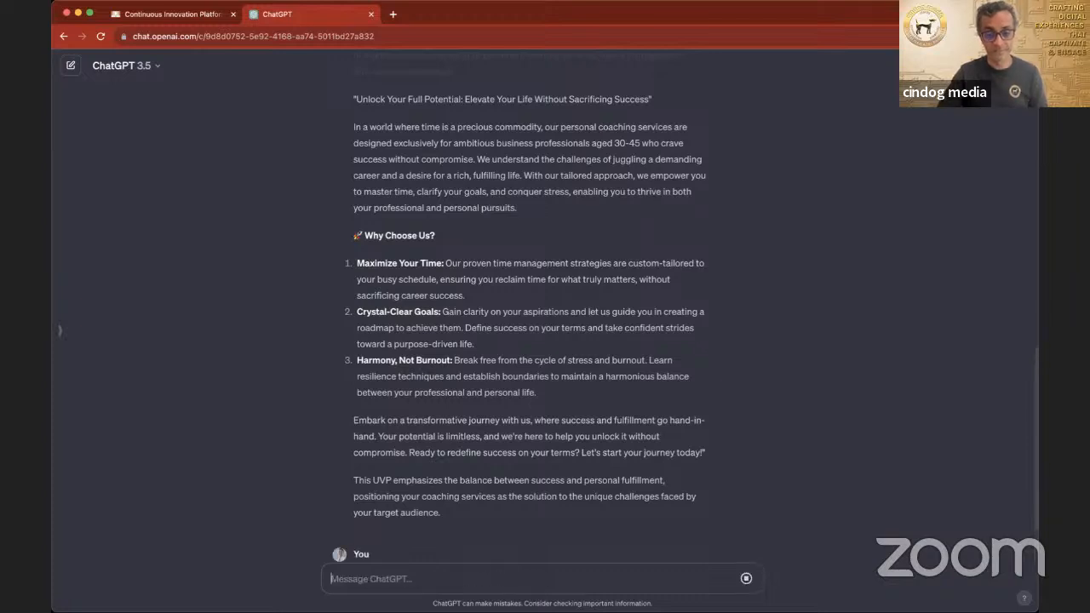
key("Return")
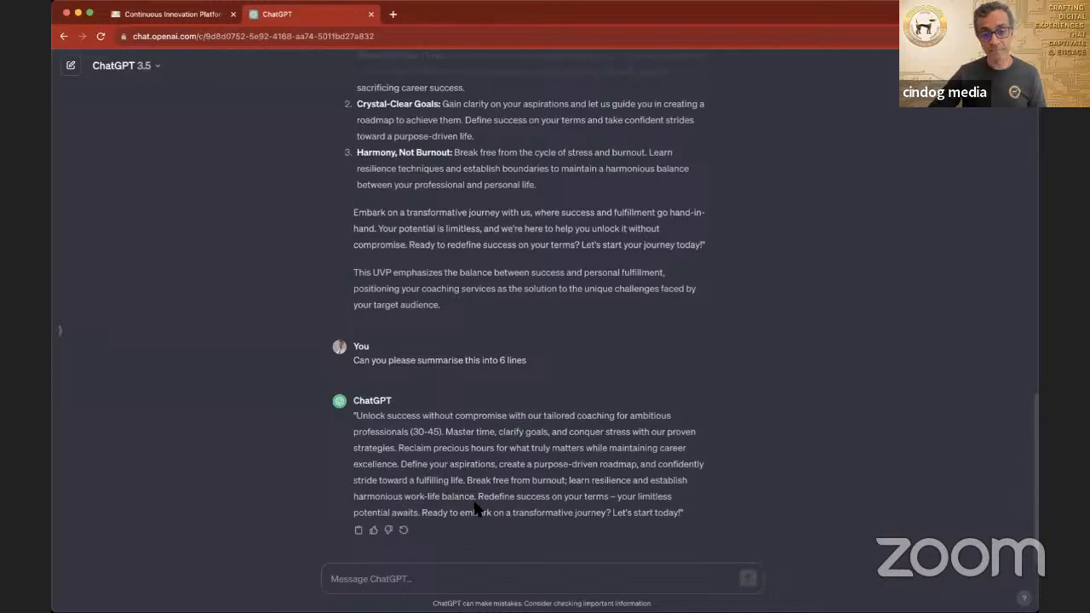
Step: Copy the full value proposition from "Unlock Your Full Potential" through "your target audience" in ChatGPT's earlier response
scroll(477, 508, "up", 6)
scroll(476, 508, "down", 1)
left_click_drag(355, 292, 611, 551)
key("super+c")
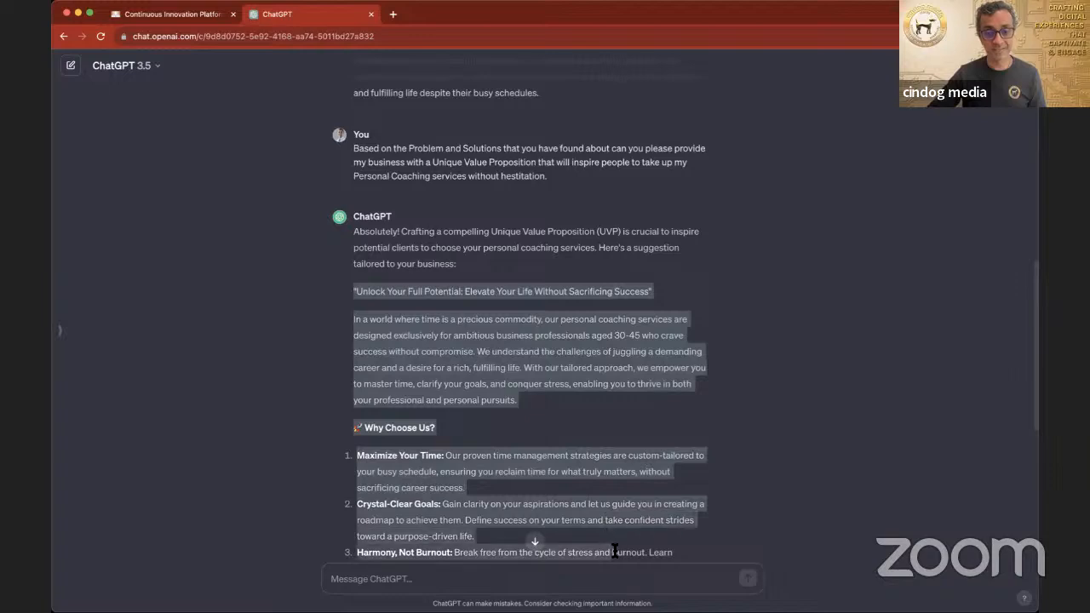
scroll(614, 546, "down", 2)
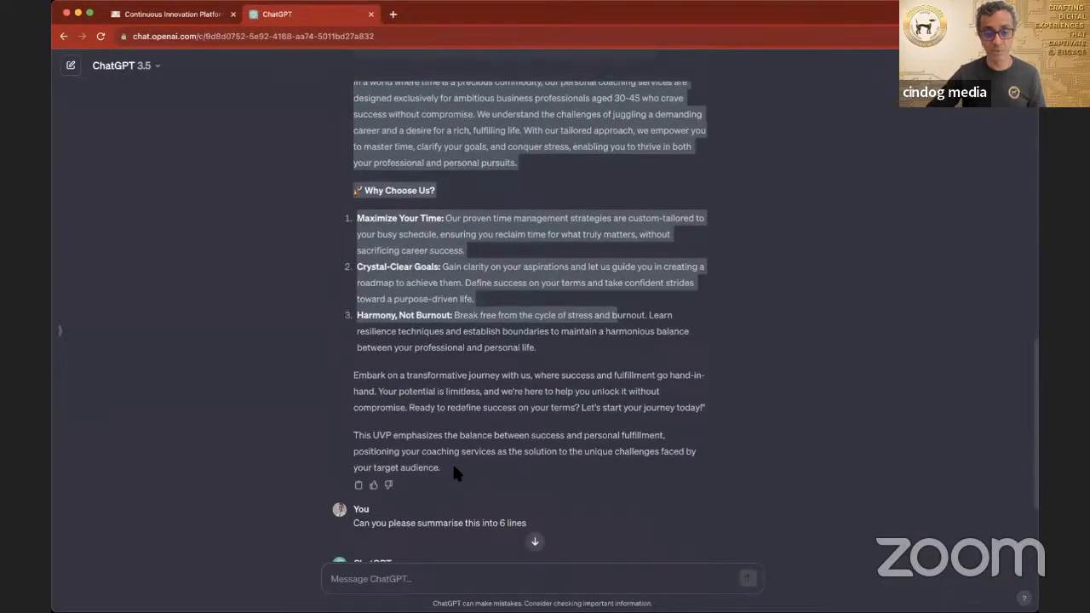
left_click(445, 460, "shift")
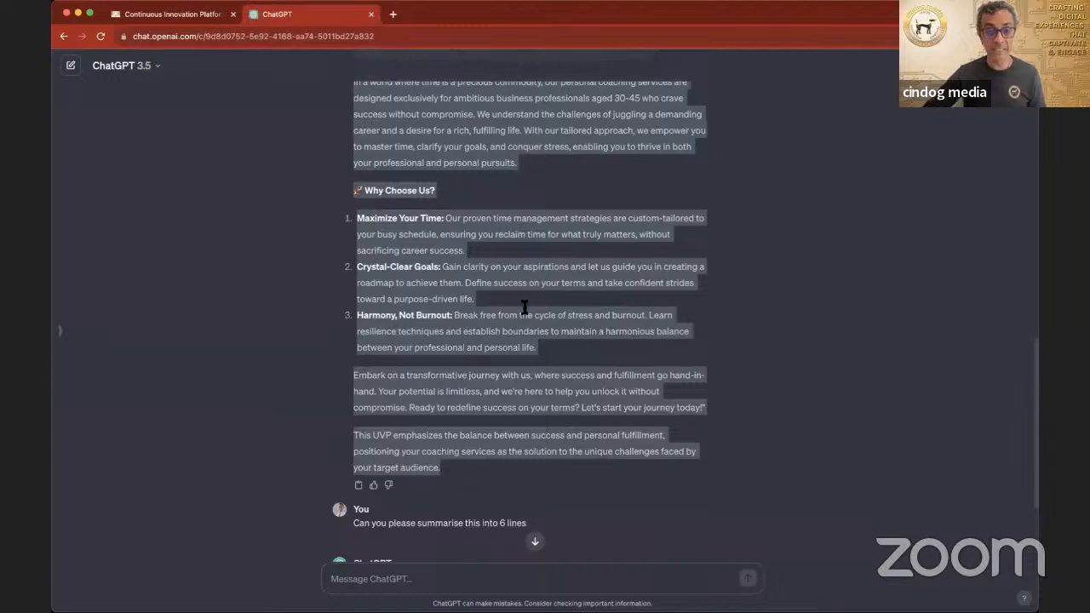
Step: Paste the copied text into the Unique Value Proposition section of the Lean Canvas and check the entry
left_click(205, 17)
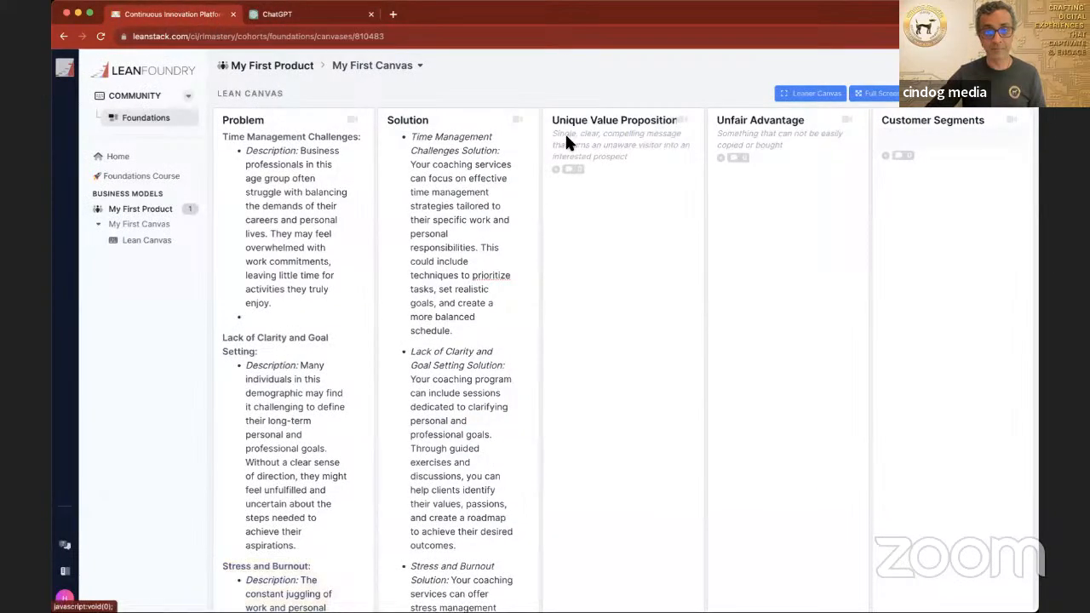
left_click(610, 162)
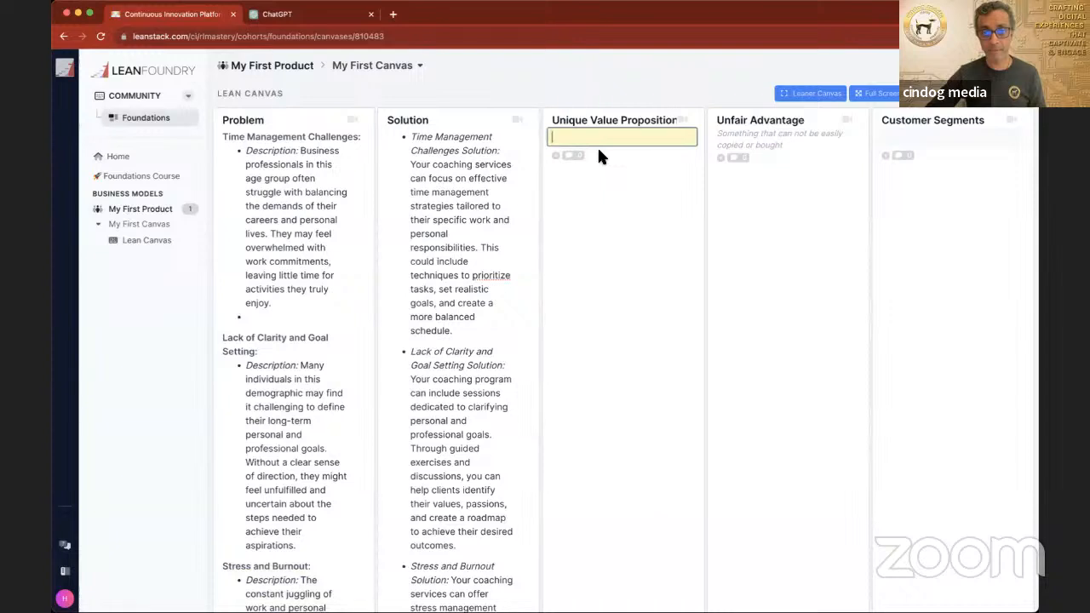
left_click(644, 262)
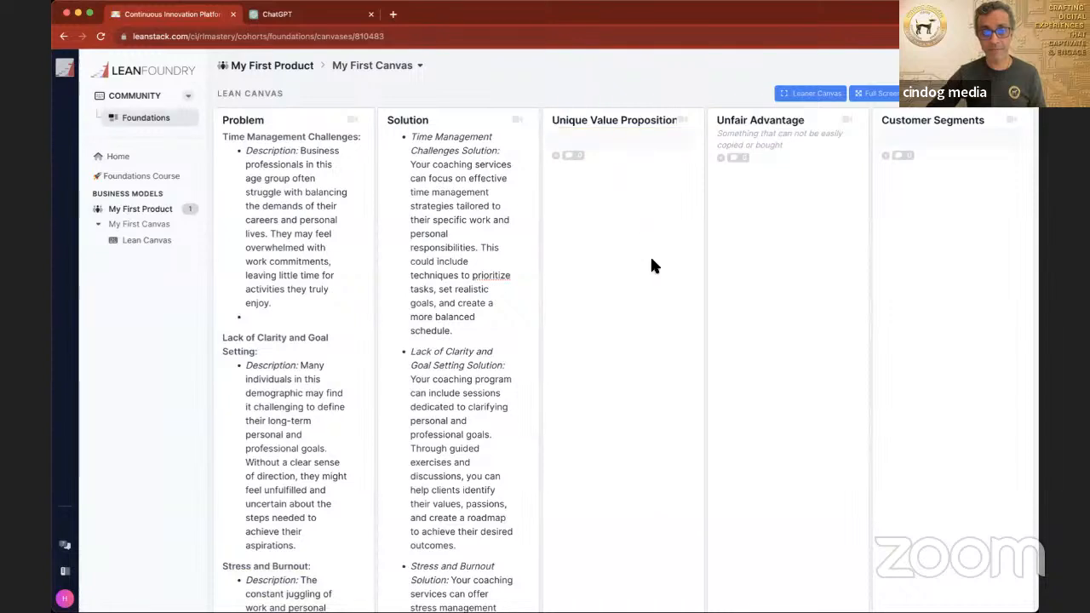
left_click(575, 139)
key("super+v")
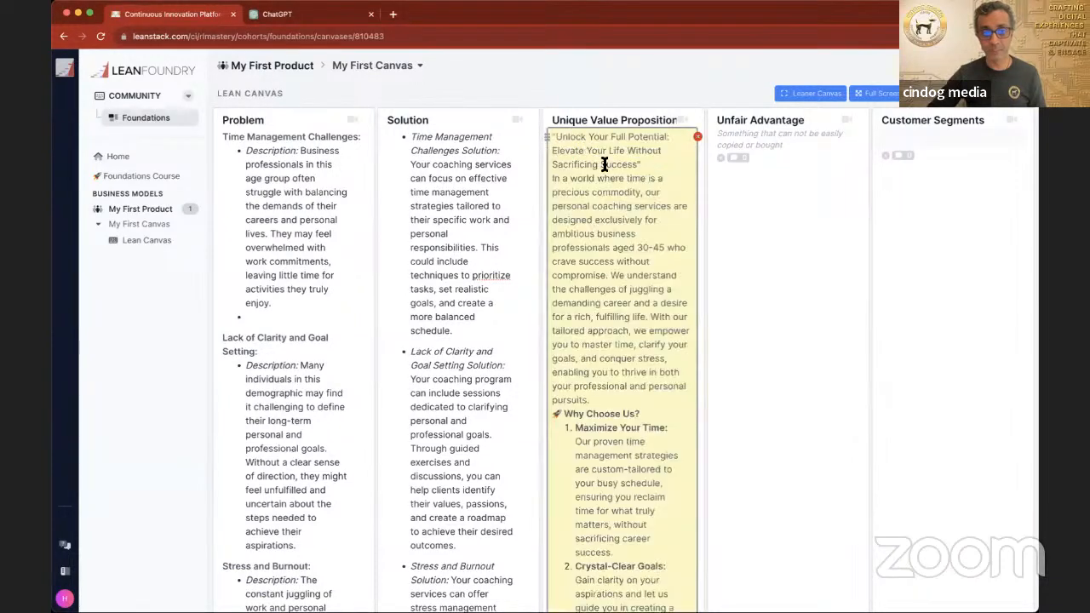
left_click(717, 322)
scroll(659, 355, "down", 10)
scroll(659, 354, "up", 10)
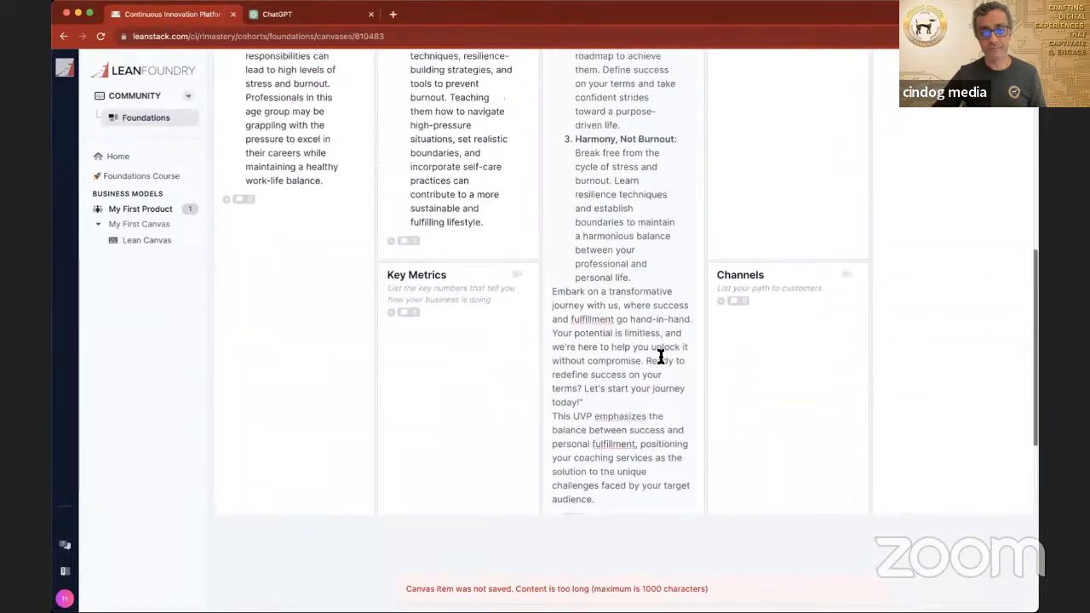
scroll(659, 355, "up", 5)
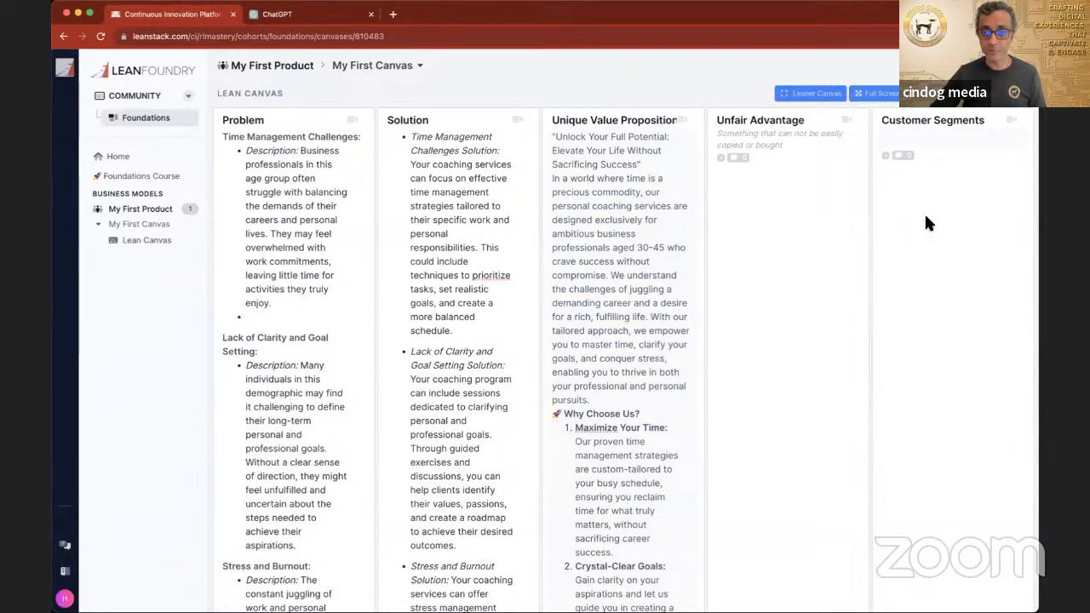
Step: Check the Revenue Streams section, then start a ChatGPT prompt: "Based on the problem and solutions mentioned about can you please"
scroll(924, 217, "down", 1)
scroll(923, 218, "down", 10)
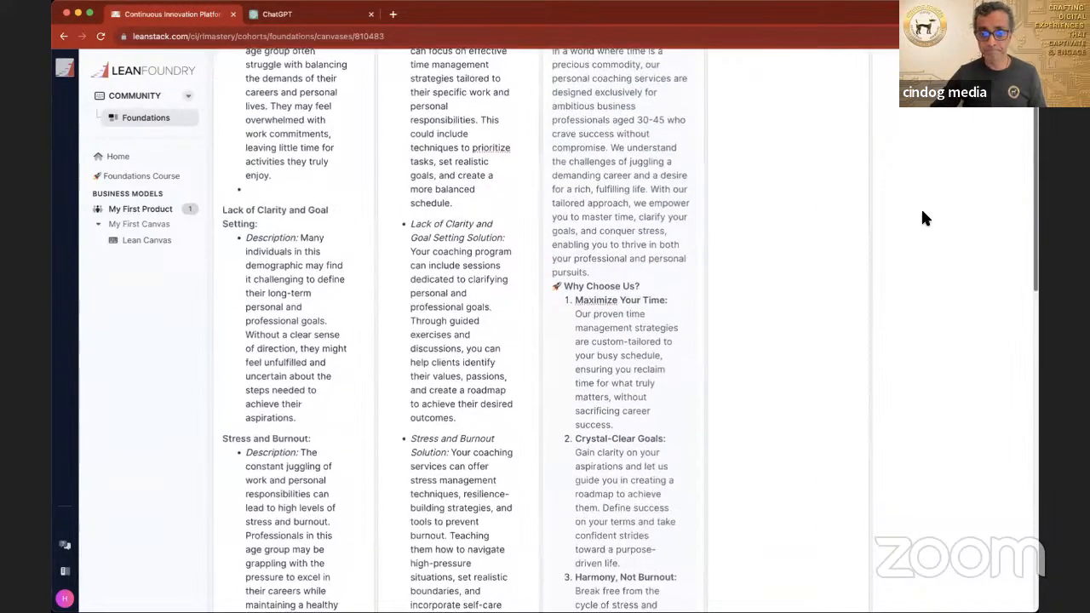
scroll(925, 218, "down", 10)
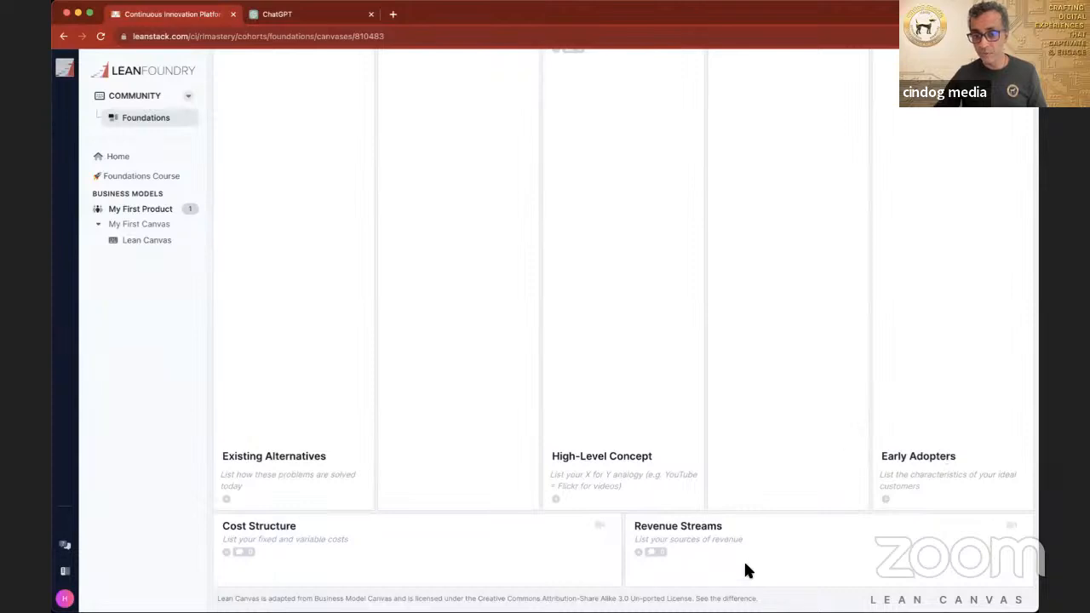
left_click(295, 16)
left_click(414, 578)
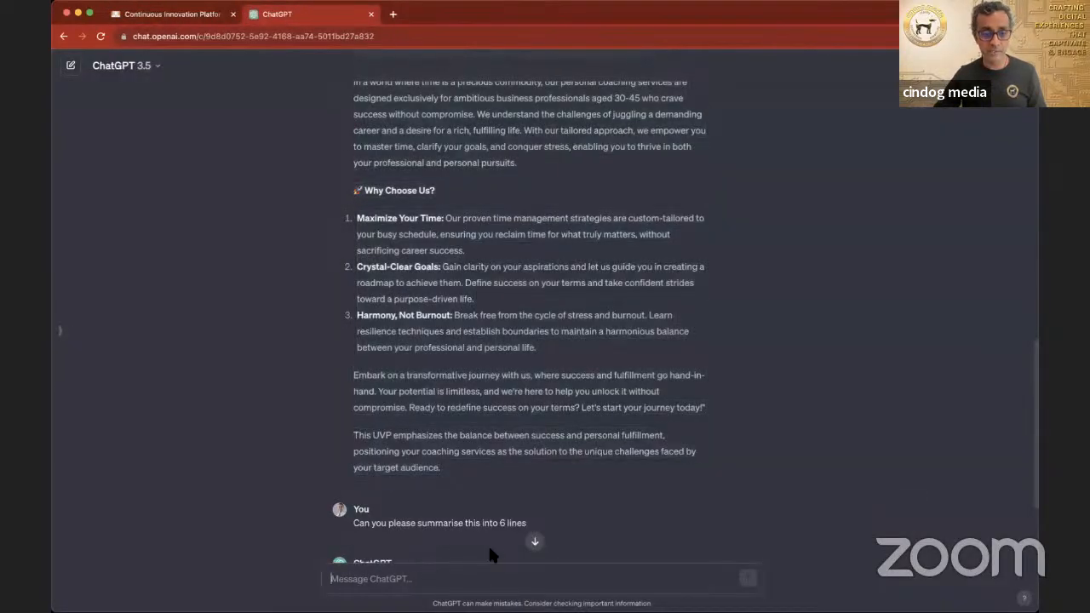
scroll(519, 442, "down", 4)
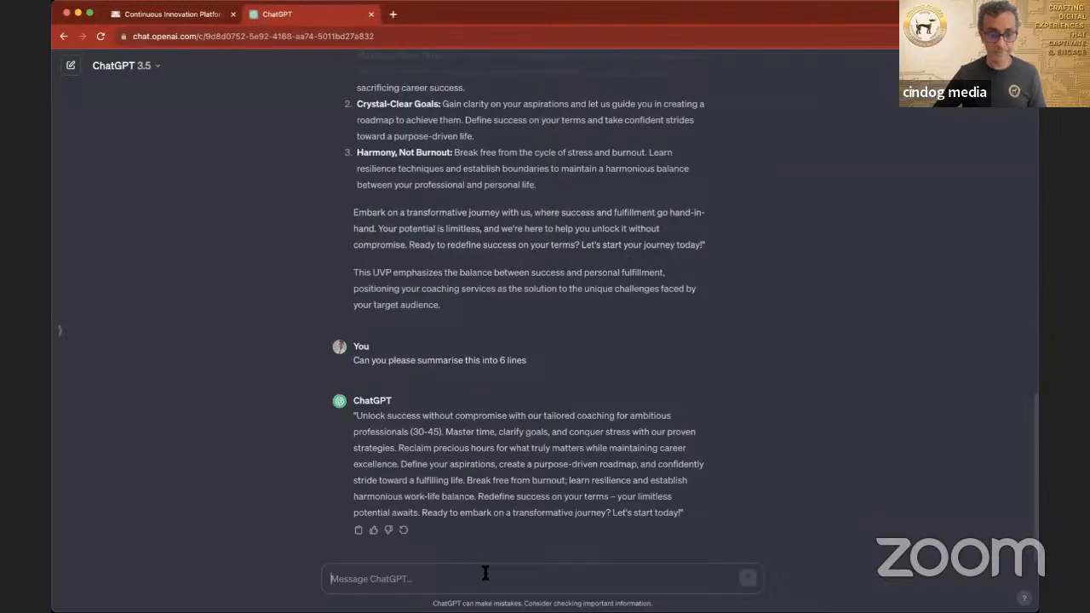
type("Based on the pro")
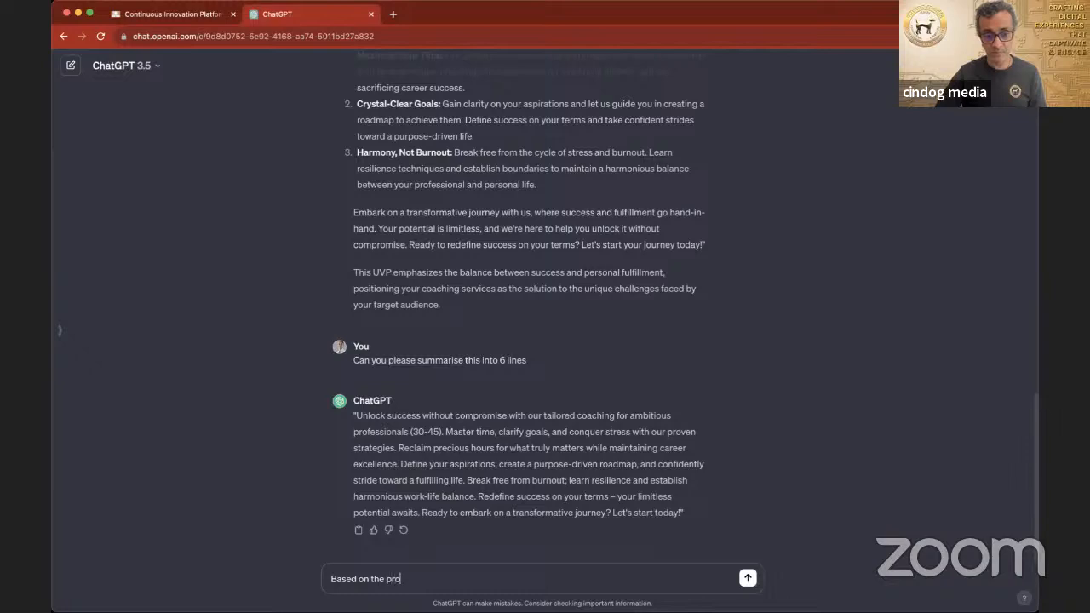
type("blem and solutions men")
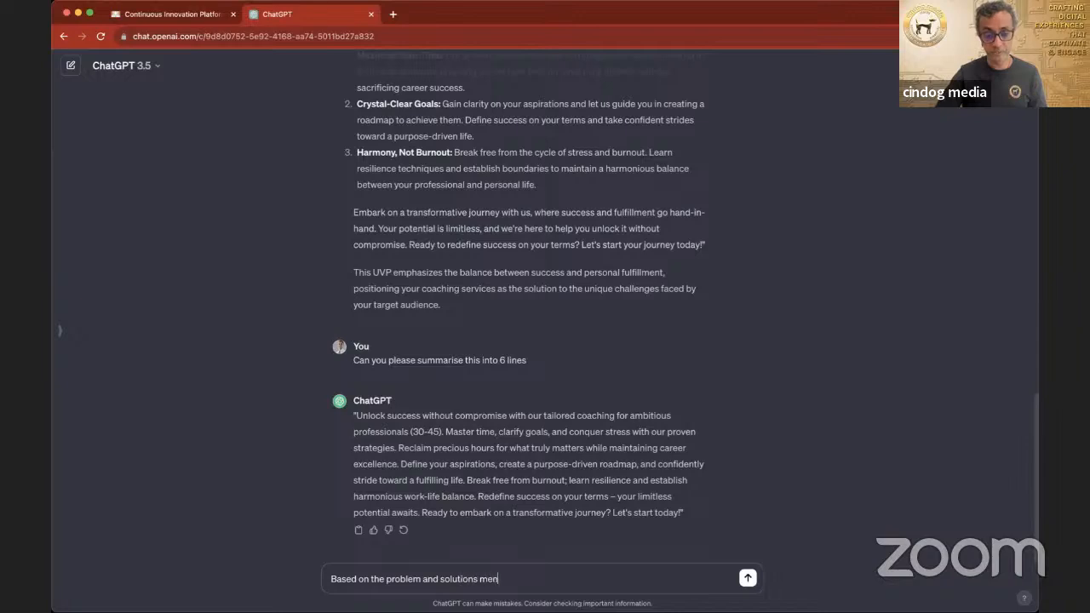
type("about can you please p")
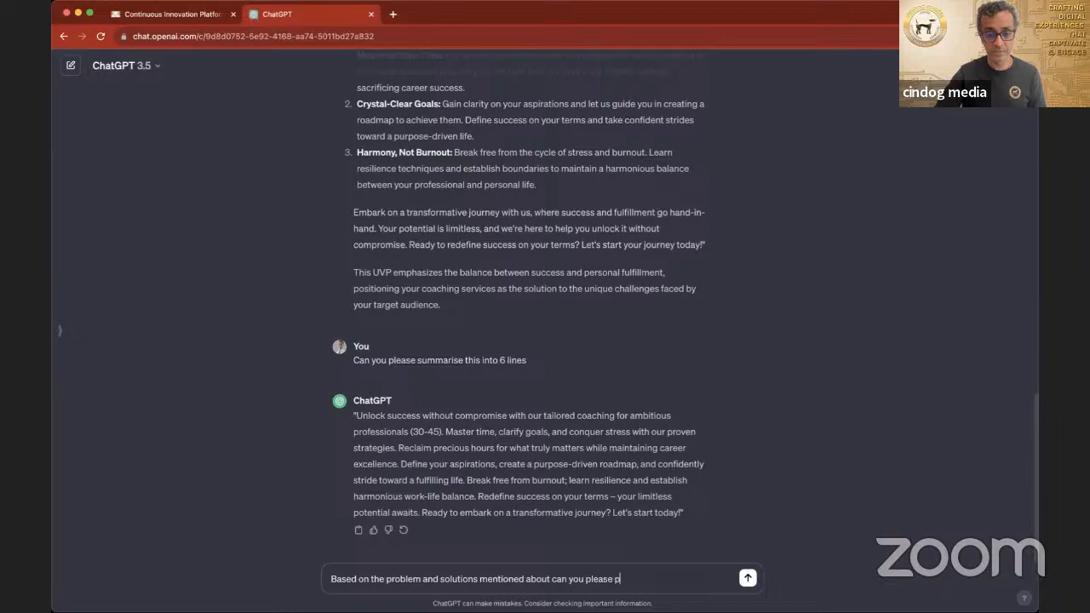
type("rovide a prio")
Step: Complete the prompt with "provide a product description of what I can offer and a pricepoint" and send it
key("BackSpace")
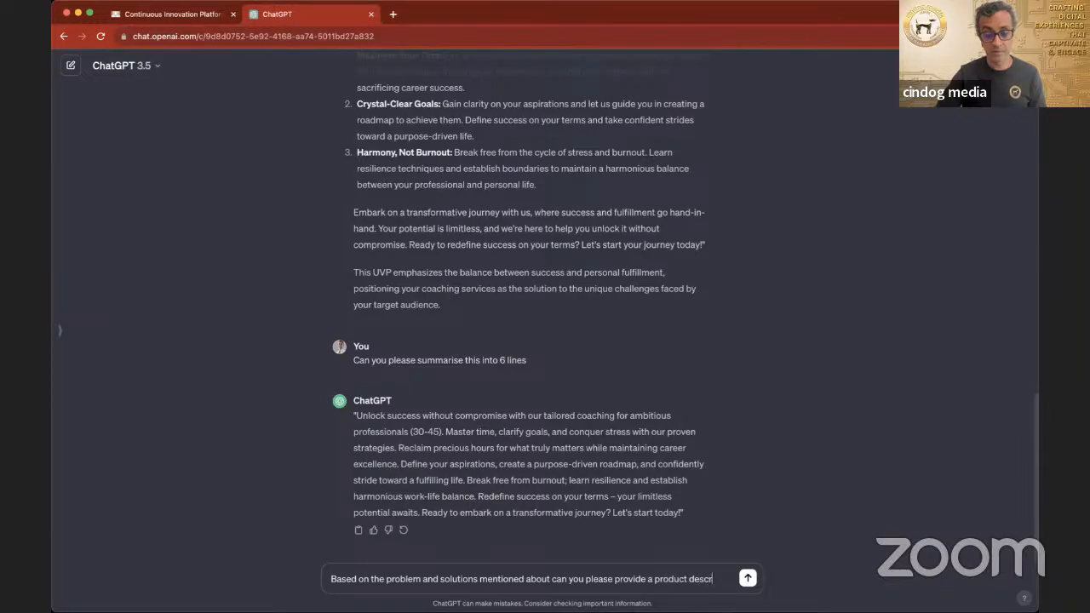
type("of")
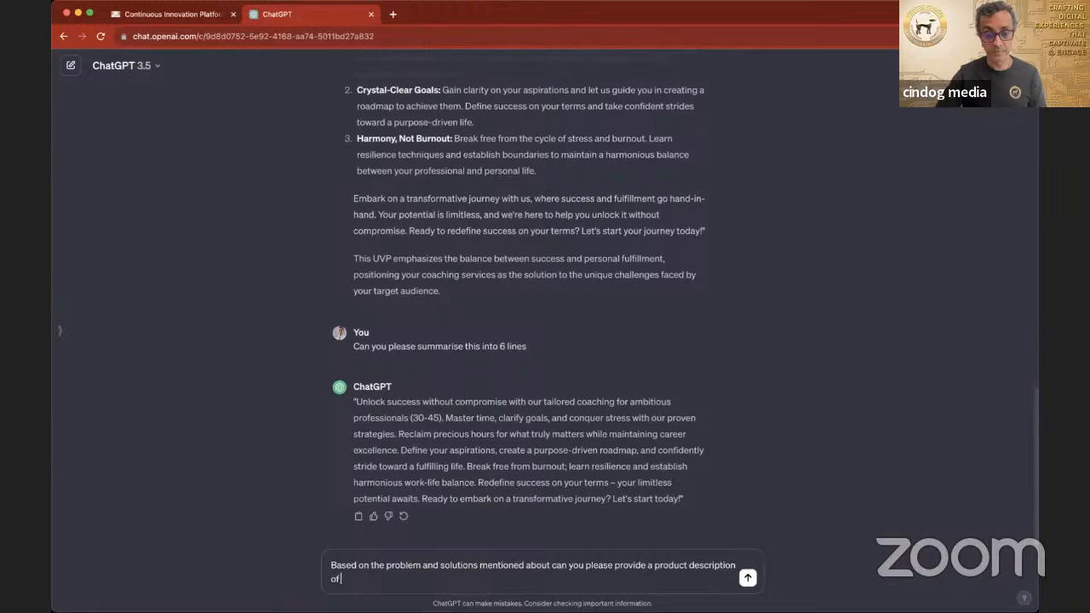
type(" what I can offer and a pri")
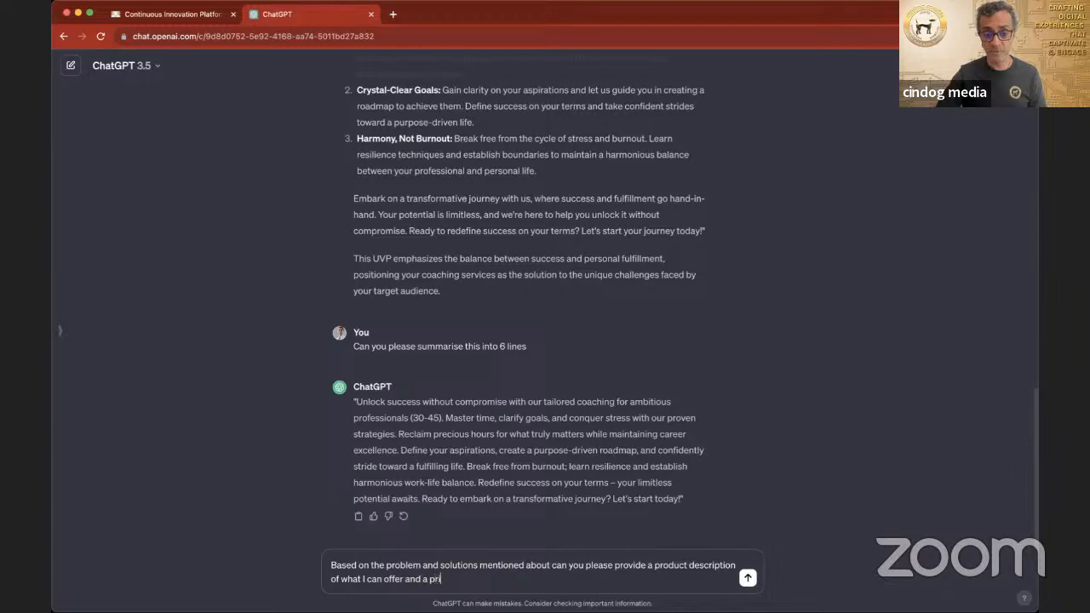
type("cepoint")
key("Return")
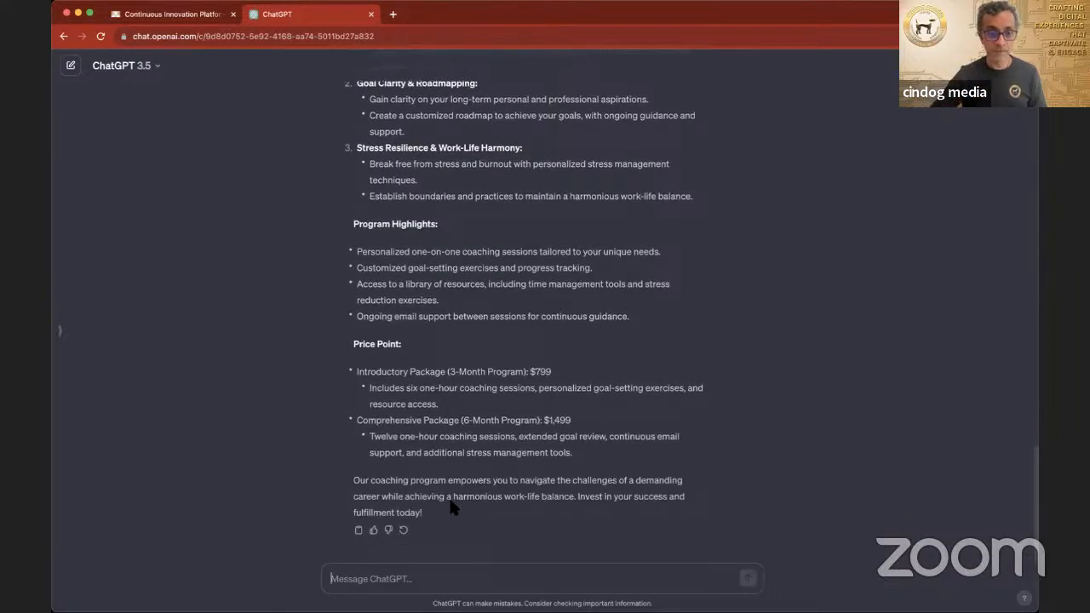
Step: Review the generated coaching program description and price point, selecting the response through its closing paragraph
scroll(451, 505, "up", 2)
scroll(451, 506, "up", 5)
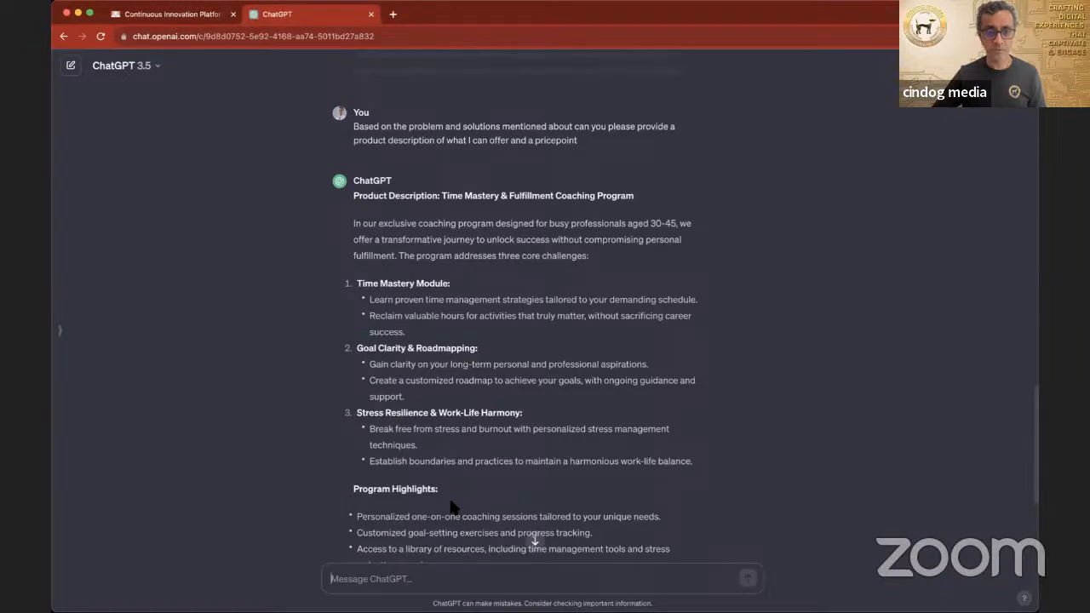
scroll(451, 506, "down", 2)
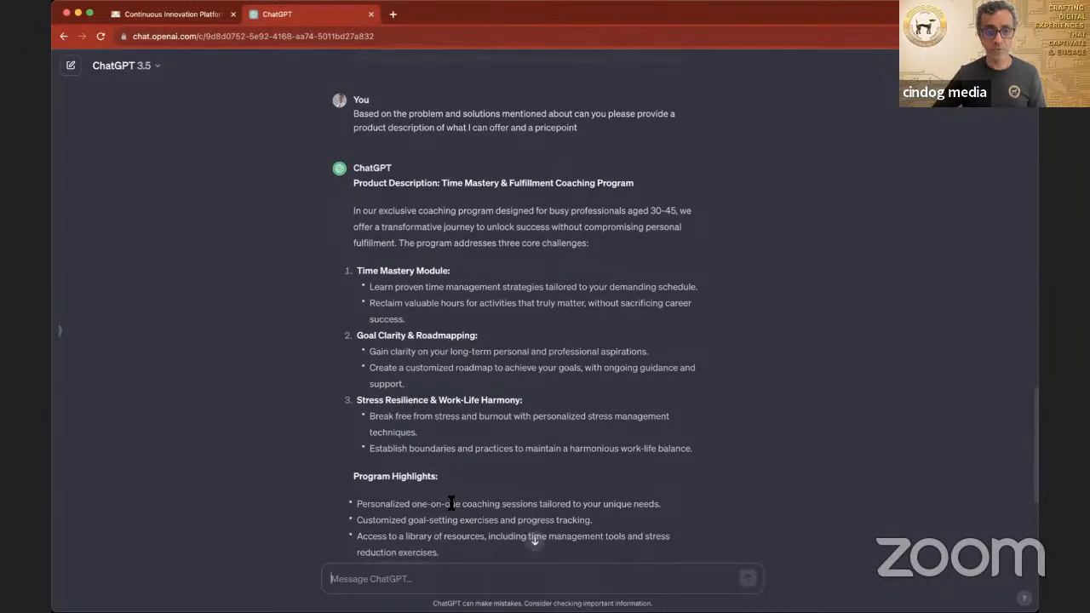
scroll(451, 505, "up", 2)
left_click_drag(353, 189, 579, 511)
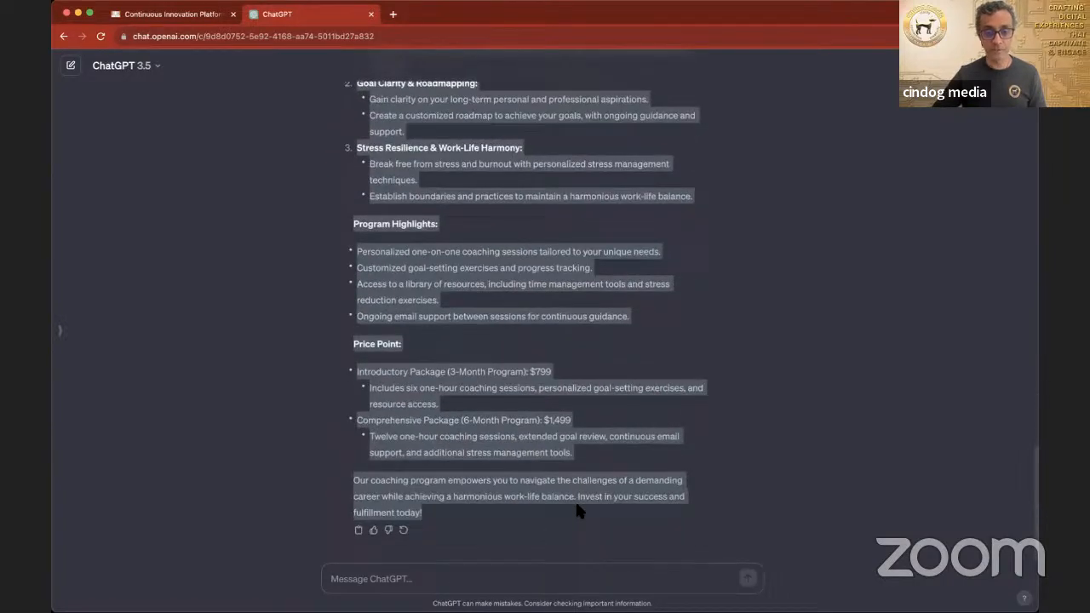
Step: Return to the Lean Canvas and look through its sections for where the product offering and pricing belong
left_click(167, 14)
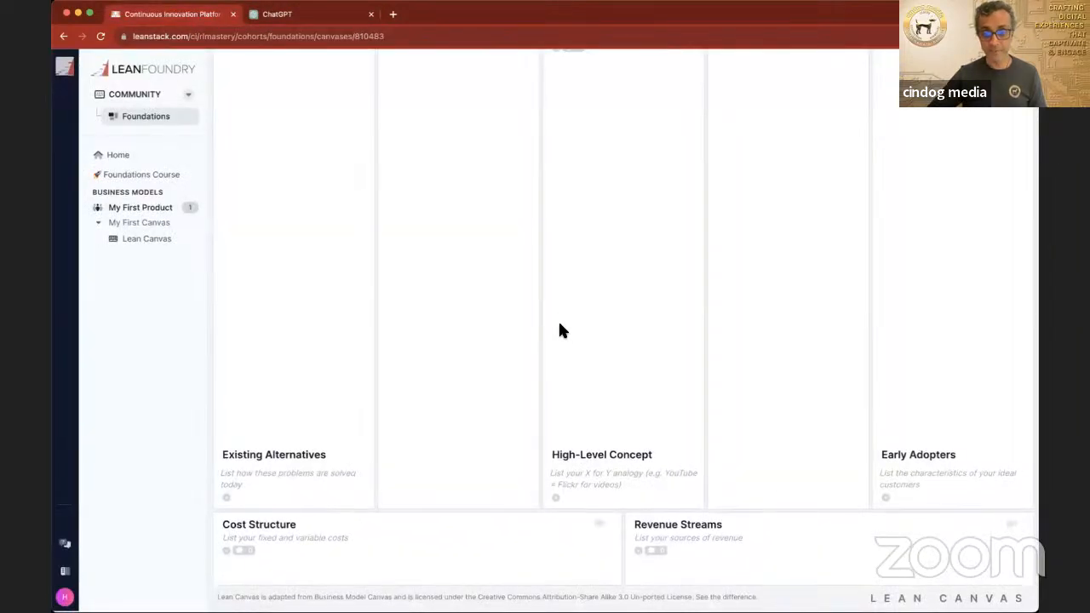
scroll(560, 330, "up", 2)
scroll(559, 330, "up", 2)
scroll(559, 330, "down", 4)
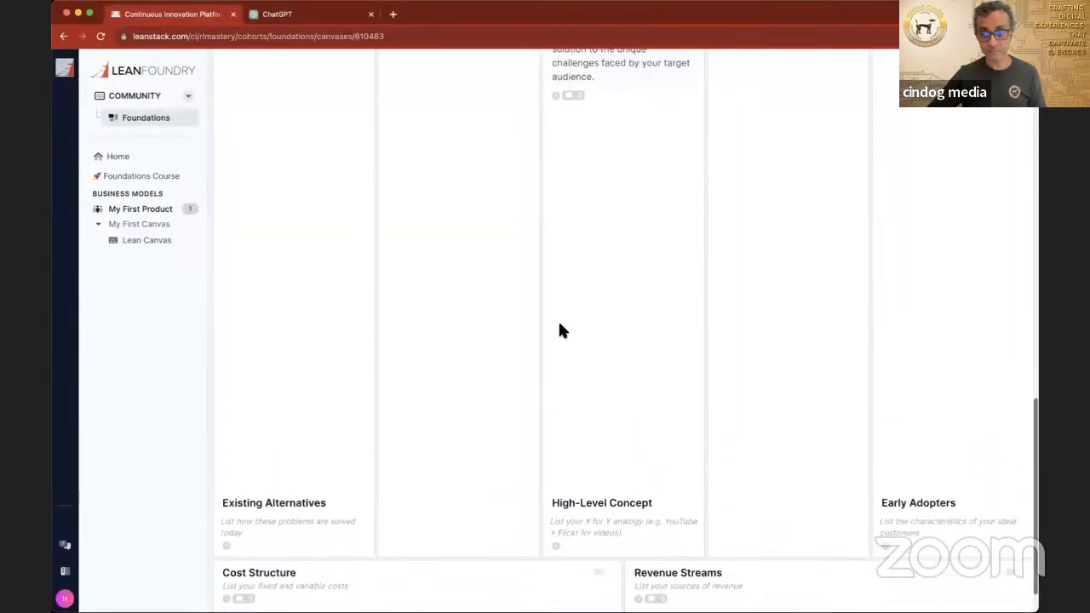
scroll(559, 331, "up", 5)
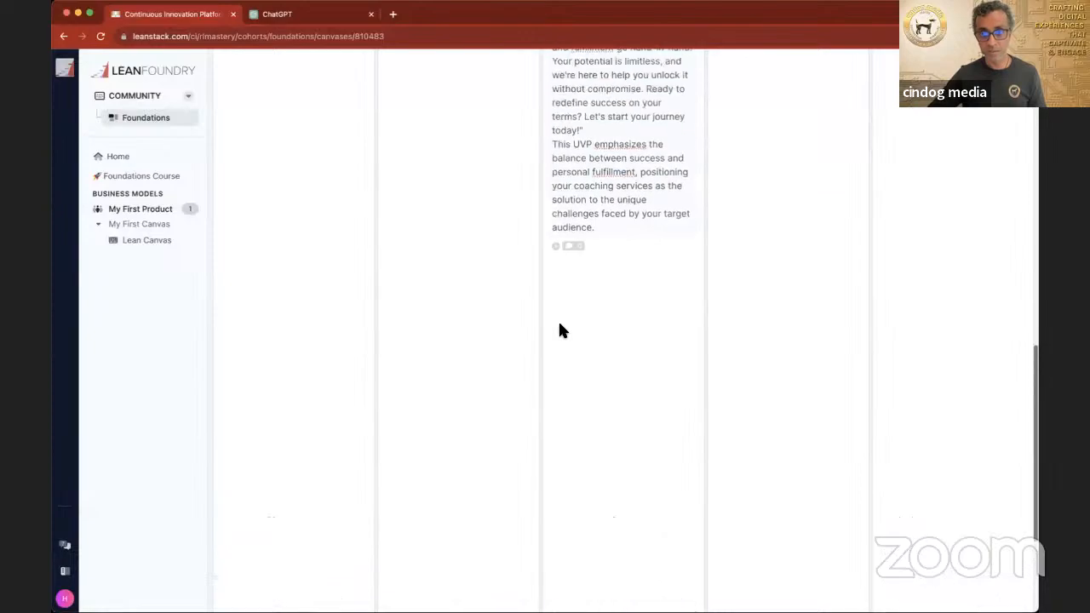
scroll(560, 327, "up", 8)
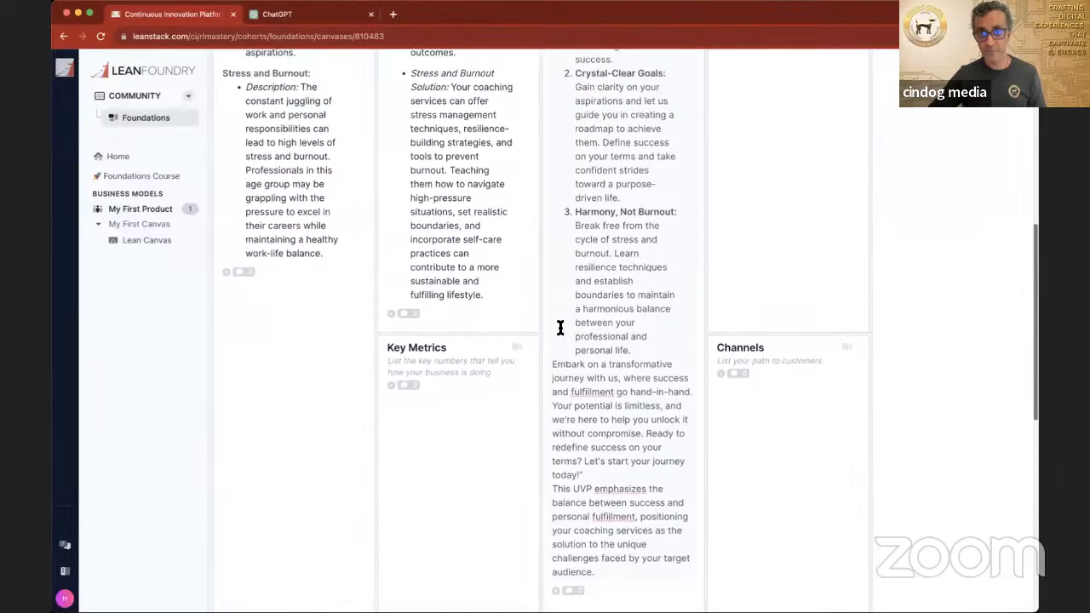
scroll(559, 329, "down", 6)
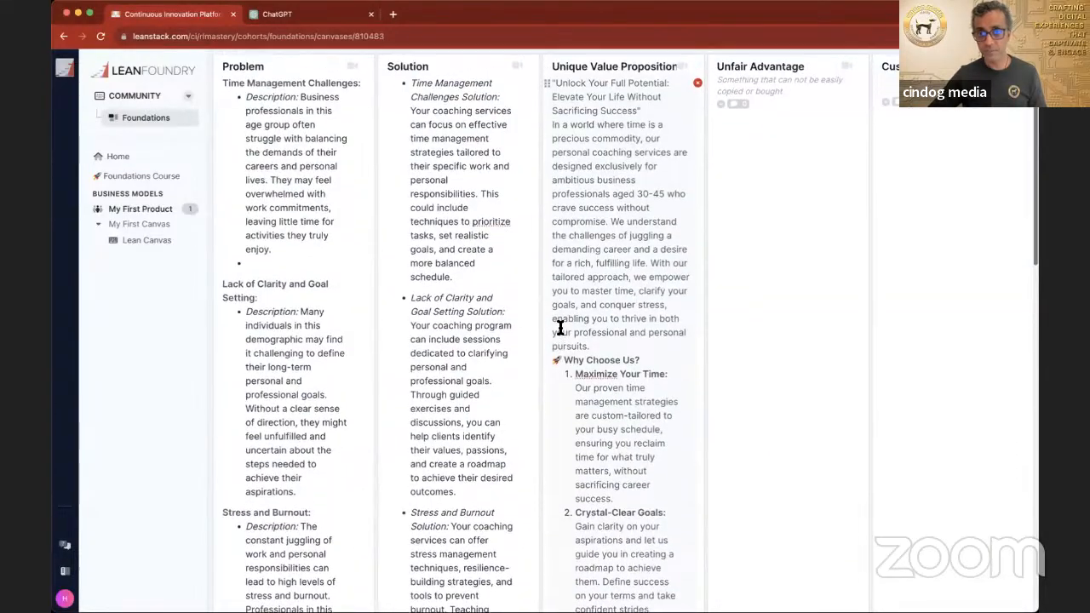
scroll(560, 330, "down", 3)
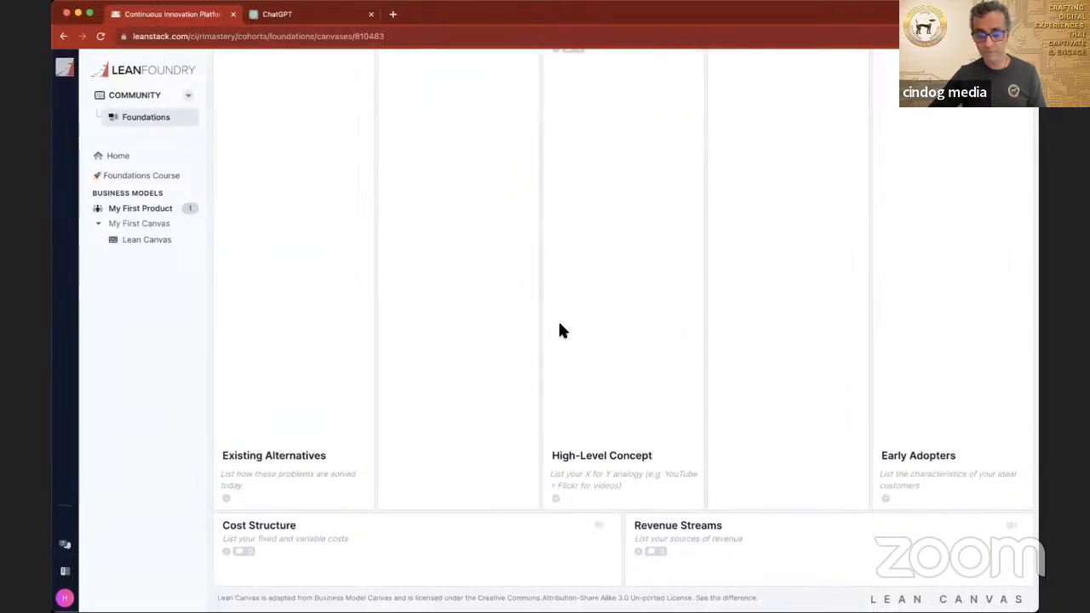
Step: Add an entry reading "Product offering" to the Revenue Streams section
left_click(688, 547)
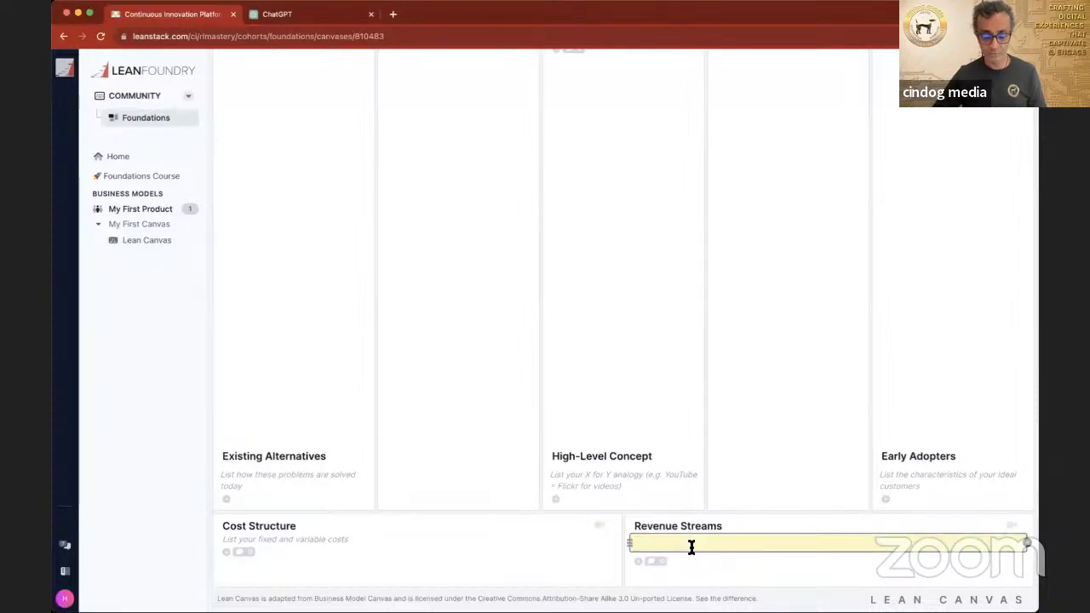
type("Product ")
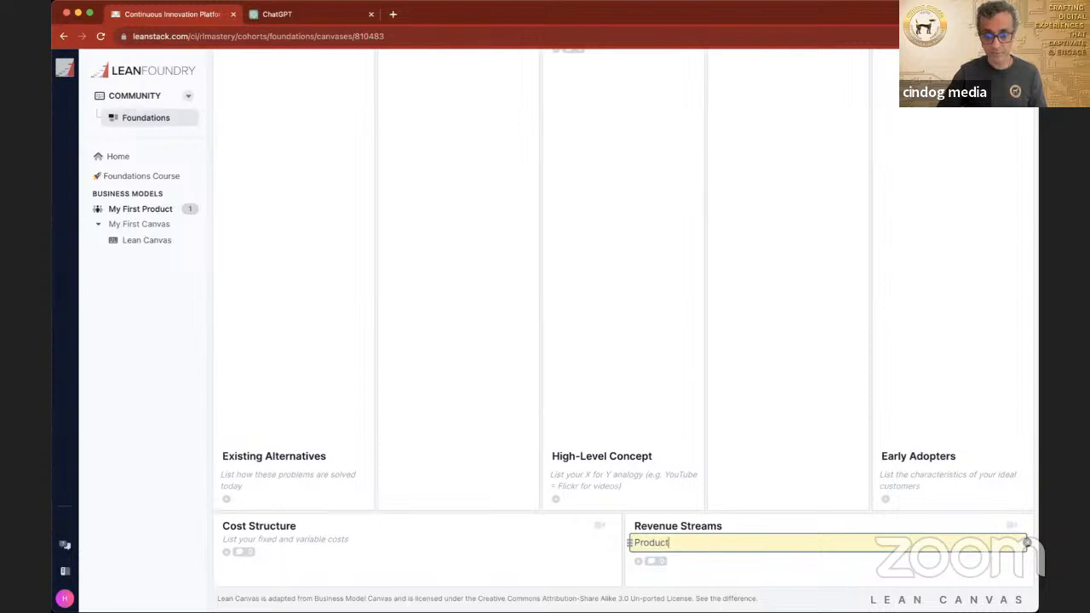
type("offering")
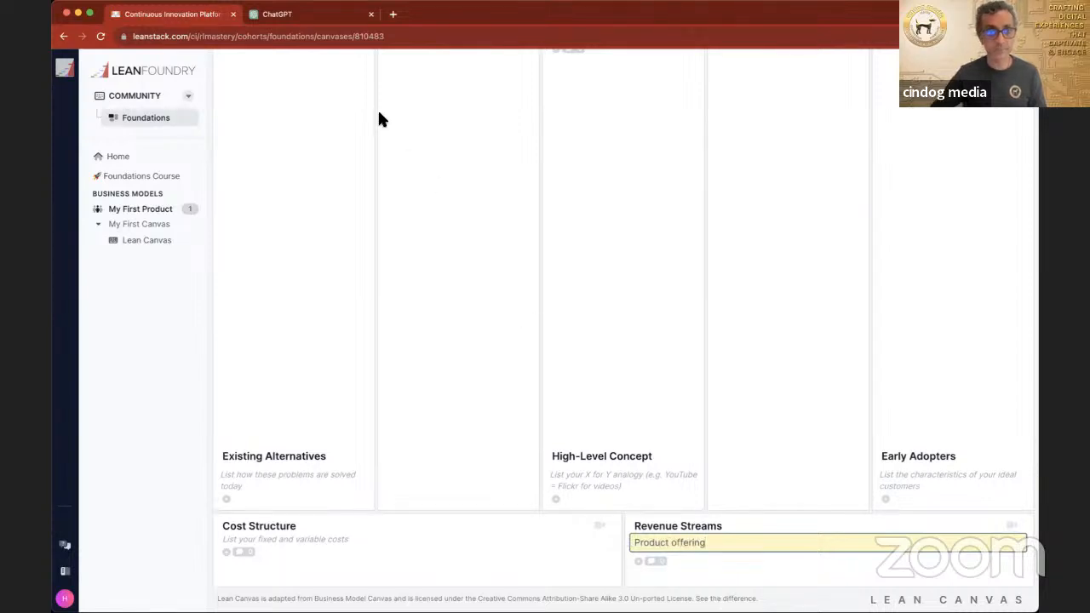
Step: Copy the $799 Introductory and $1,499 Comprehensive package details from ChatGPT into a new Revenue Streams entry below "Product offering:" on the Lean Canvas
left_click(312, 15)
left_click(386, 372)
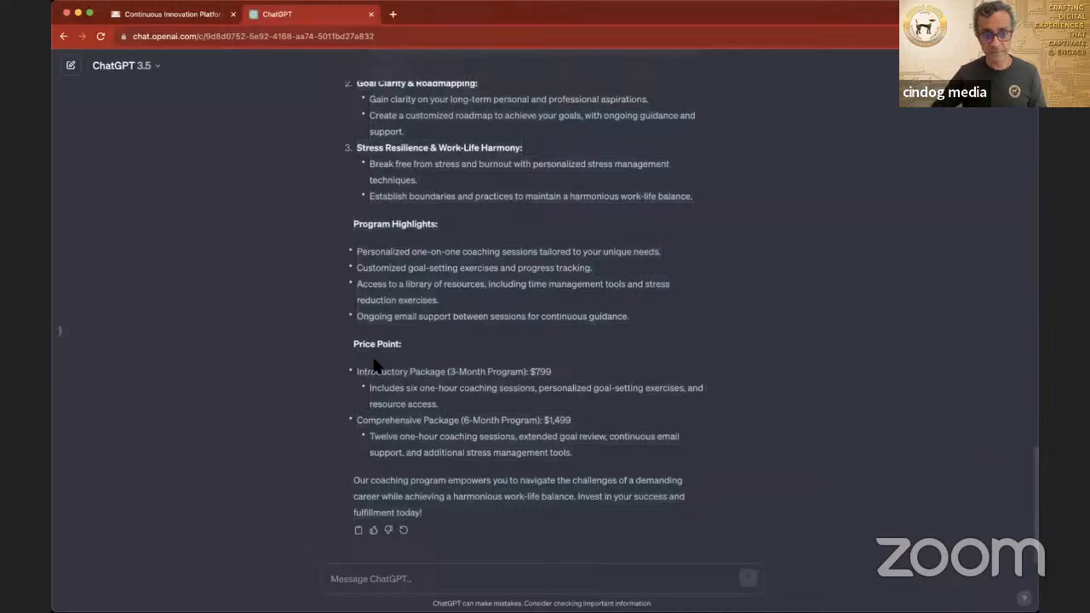
left_click_drag(357, 372, 572, 454)
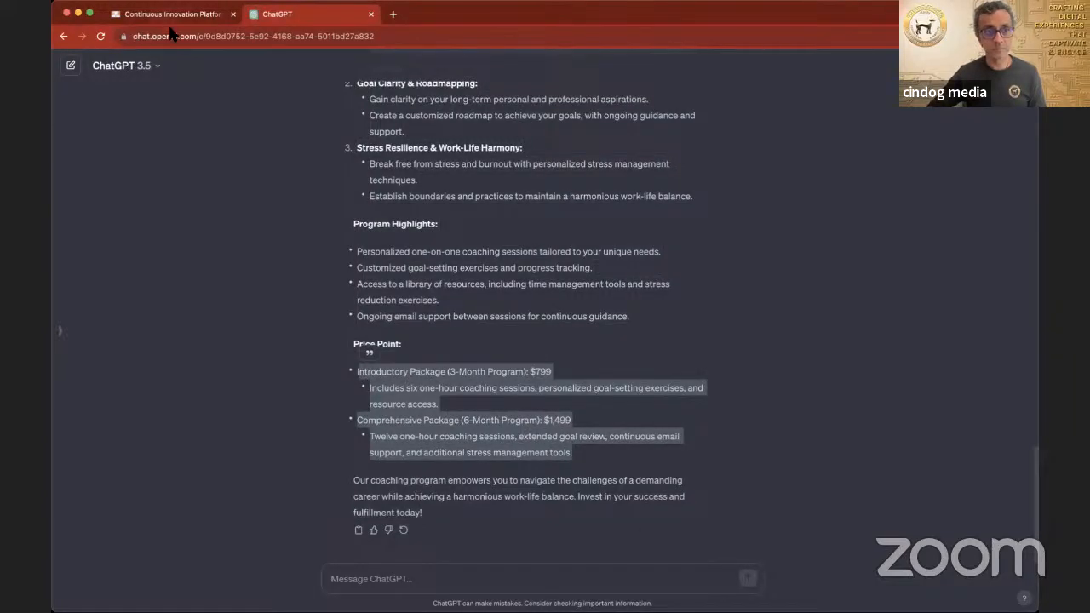
key("ctrl+shift+Tab")
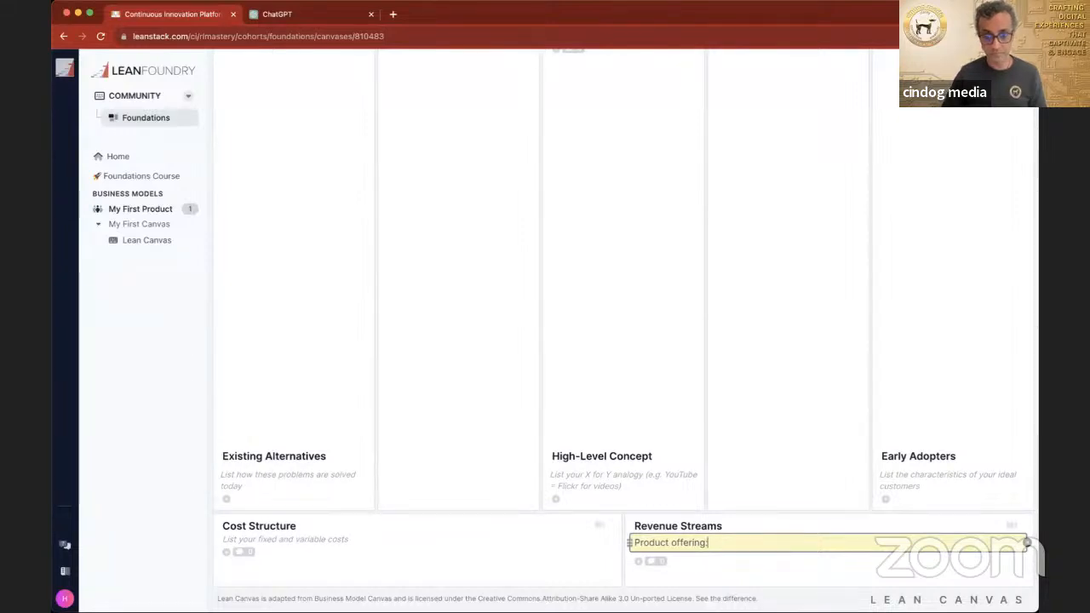
key("Return")
key("super+v")
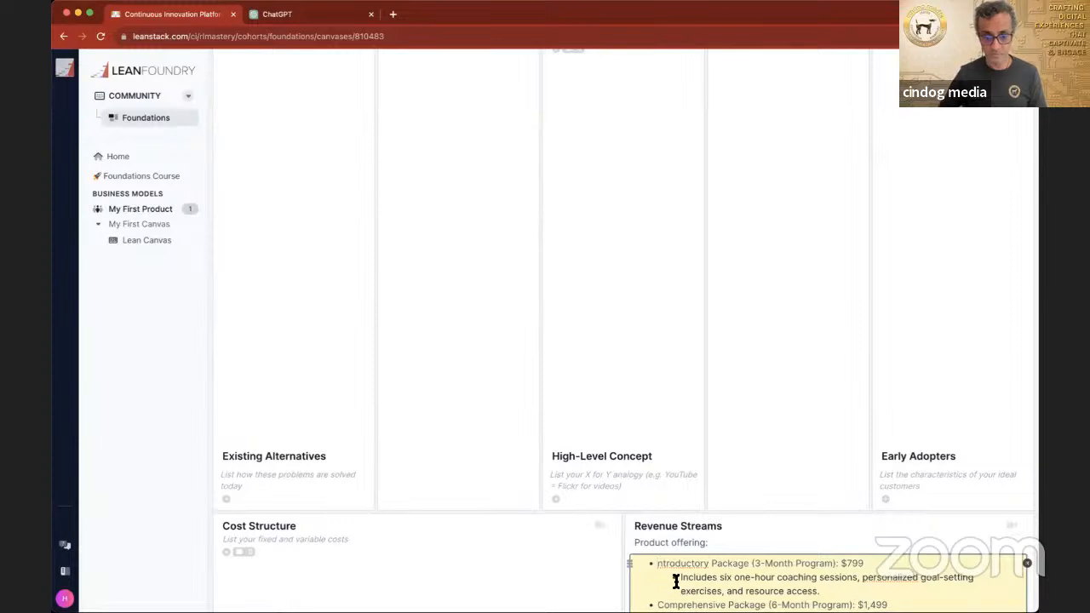
left_click(752, 408)
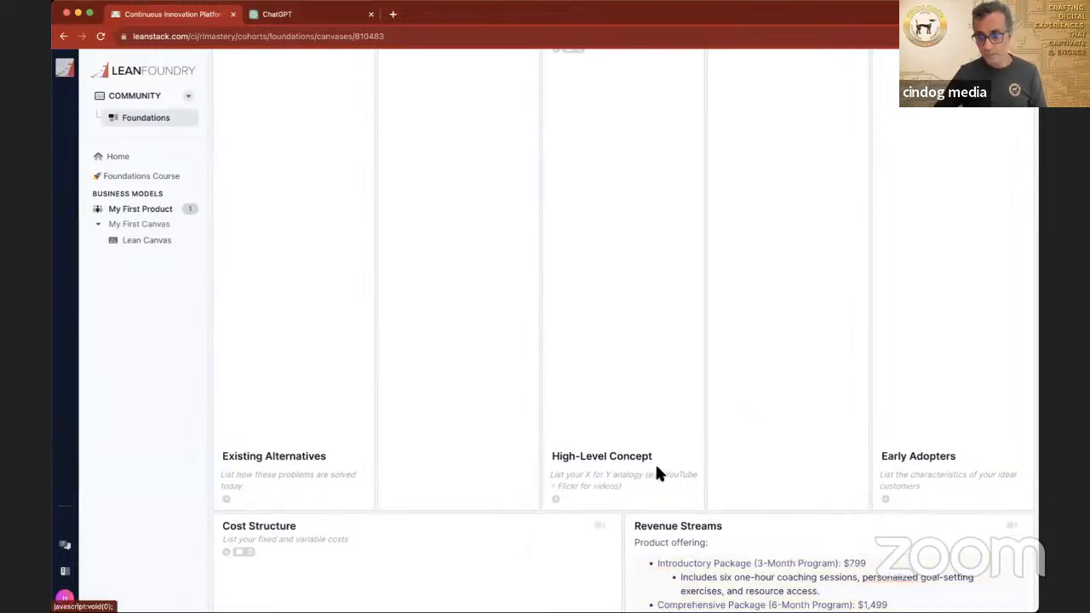
Step: Add a Cost Structure entry reading "Time and Effort in Providing the Coaching"
scroll(657, 470, "down", 1)
scroll(659, 474, "down", 1)
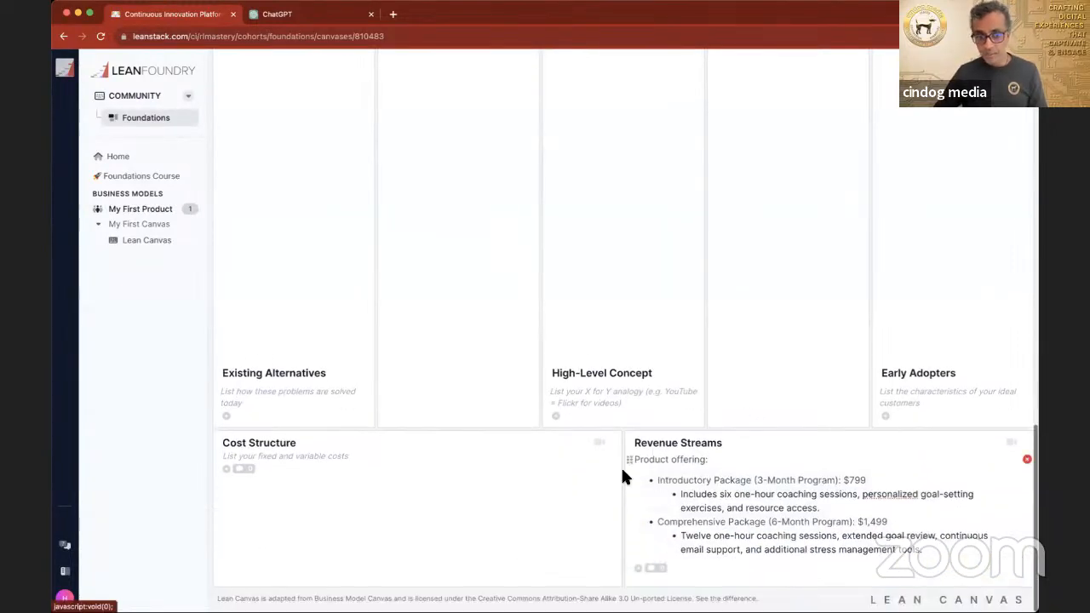
left_click(311, 463)
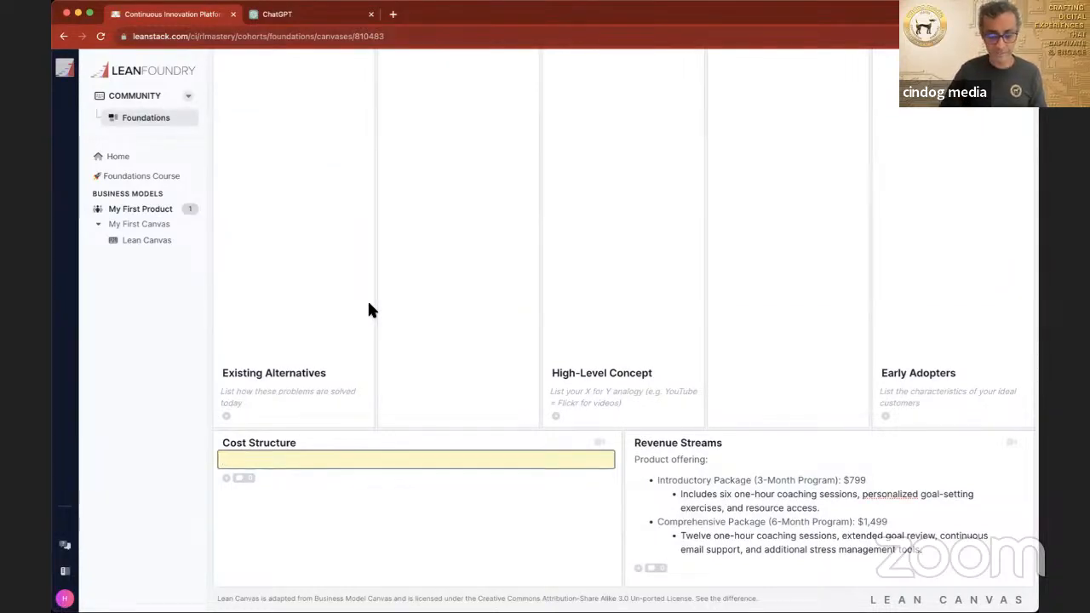
type("me and")
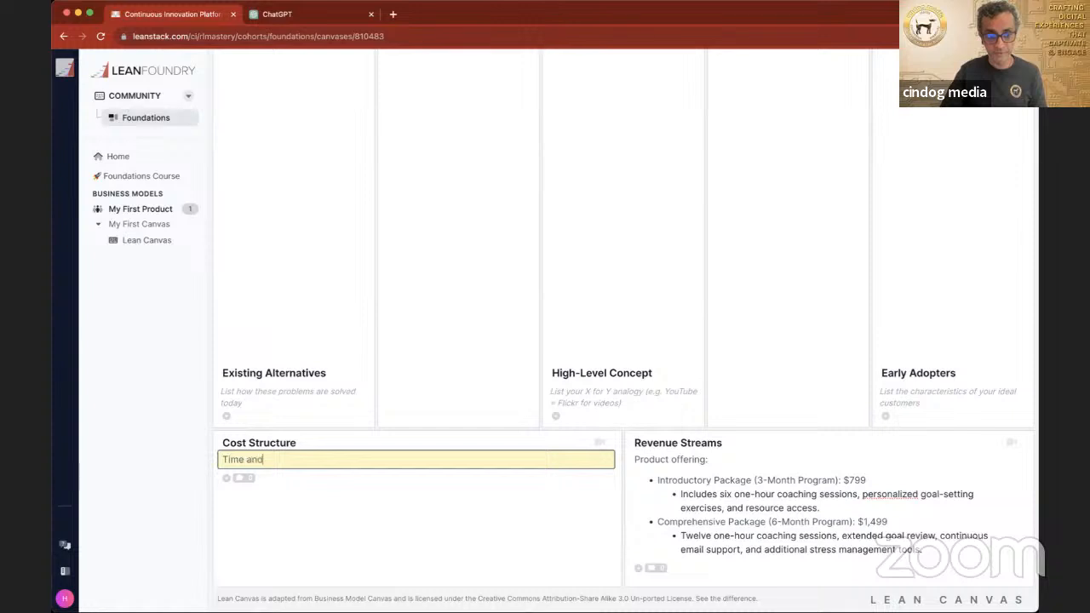
type(" Effort in Provid")
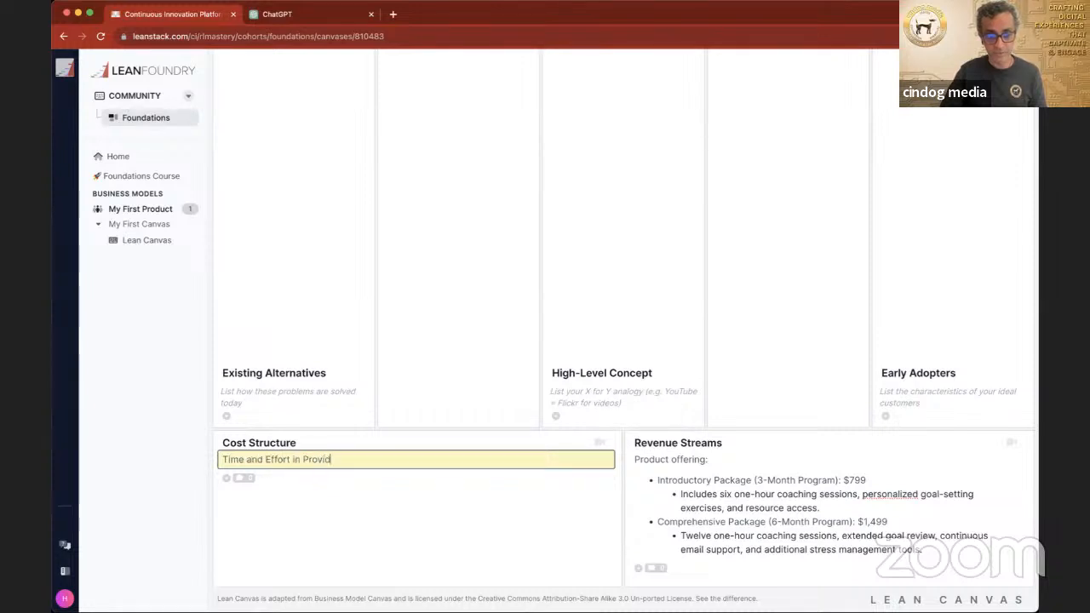
type("ing the Coaching")
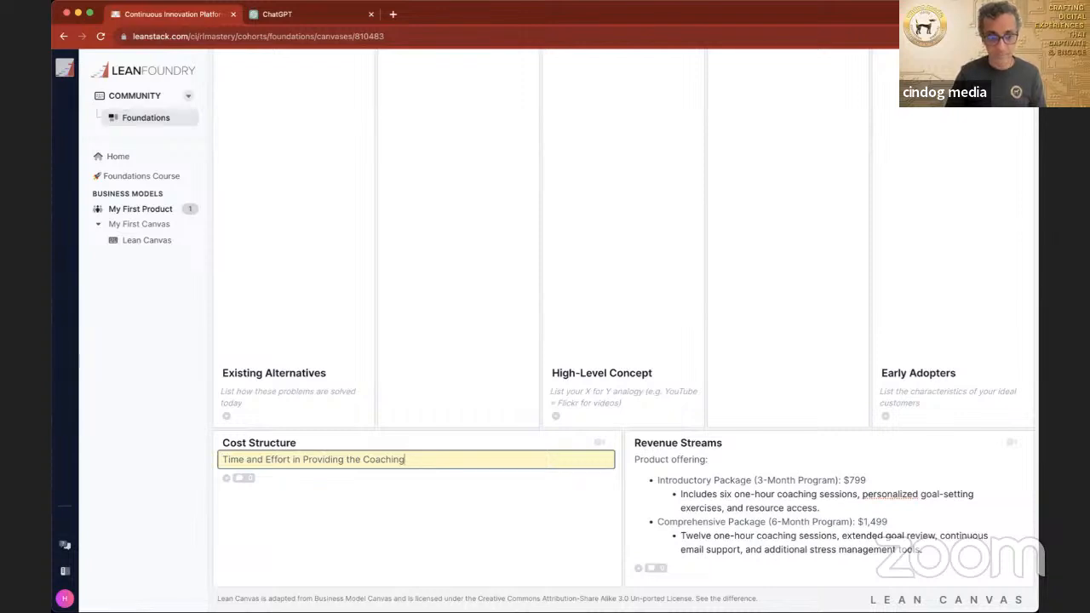
key("Return")
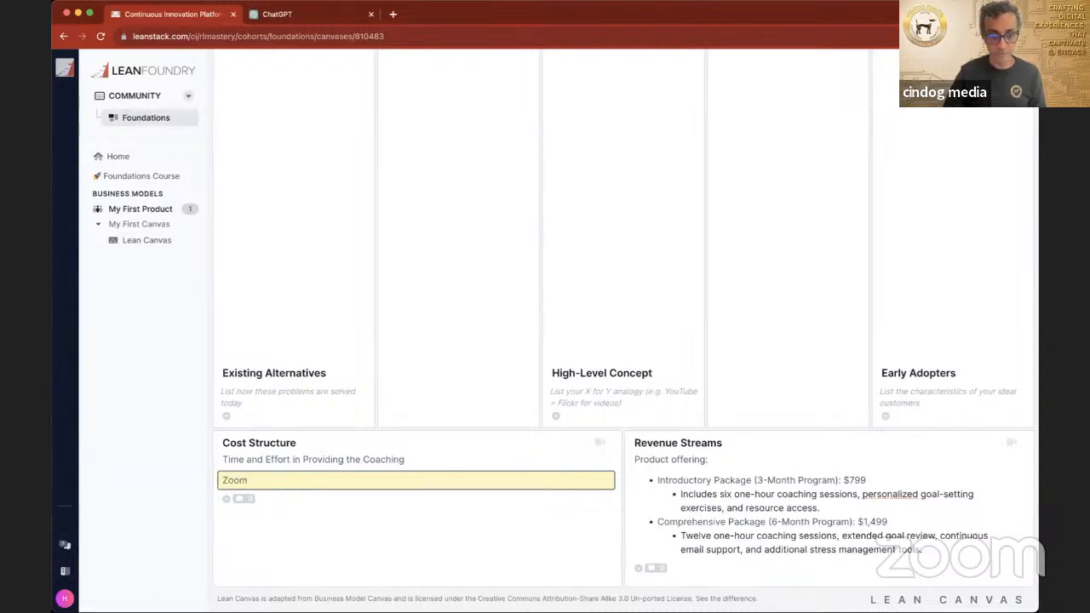
Step: Add a Cost Structure entry reading "Zoom or Skype Subscription or other platform where you will provide the consultations with the customer"
type("Zoom or Skype")
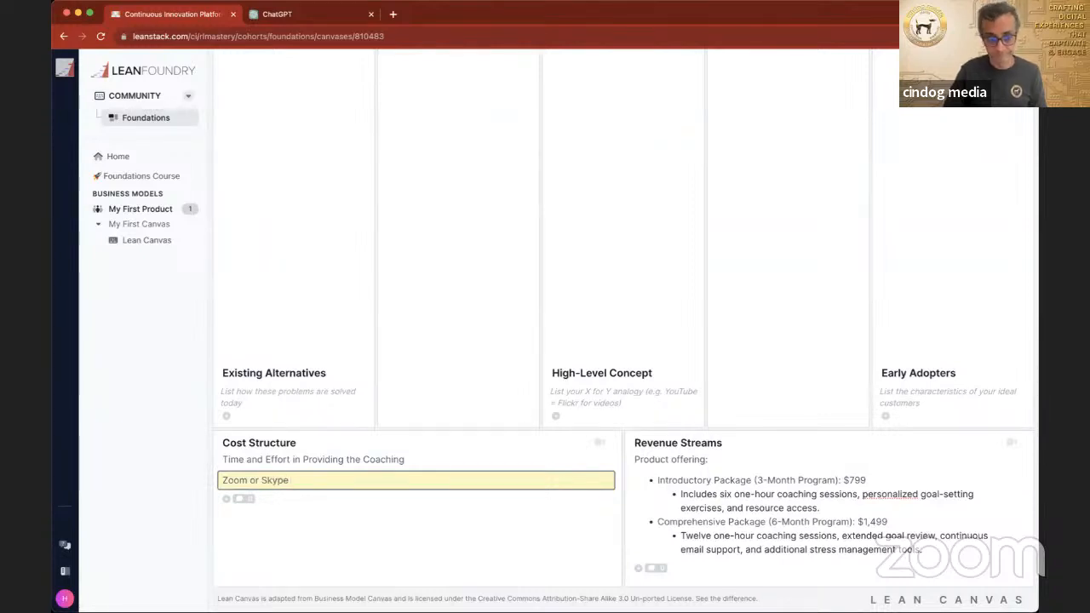
type(" Sub")
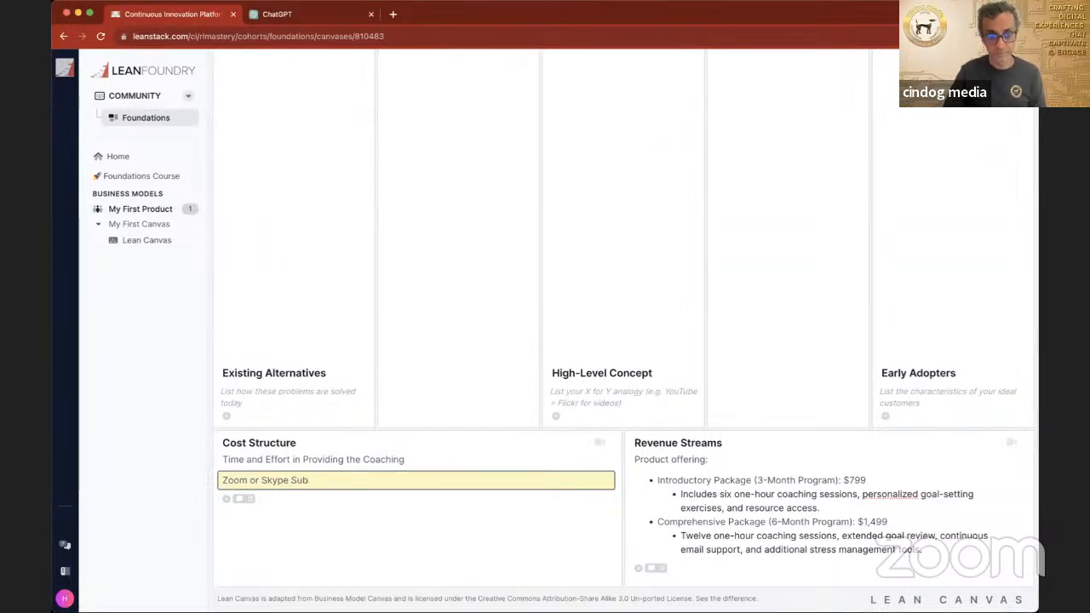
type("scri")
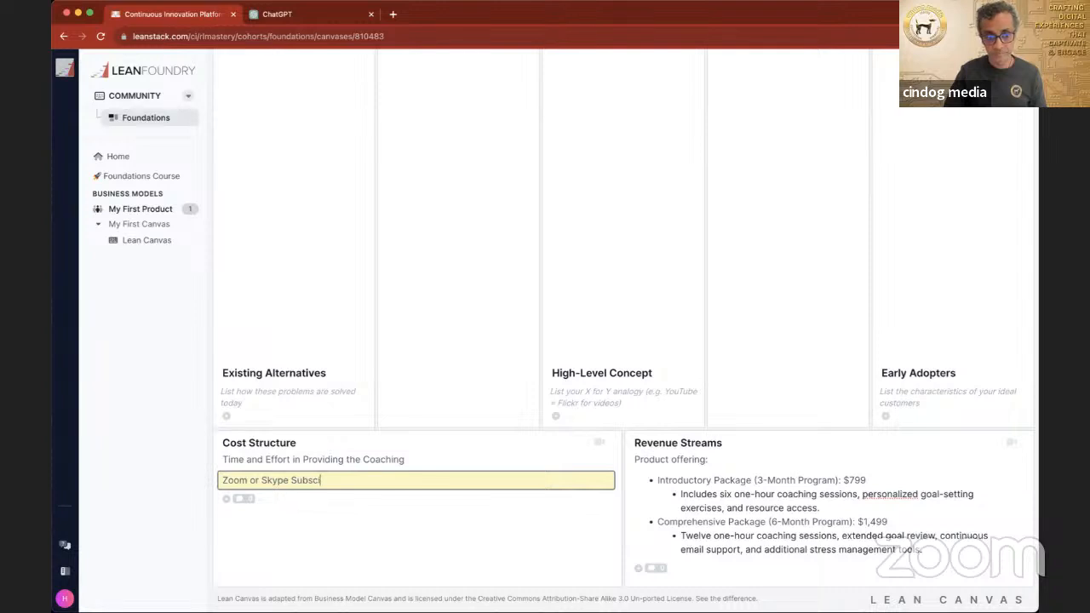
type("ption of")
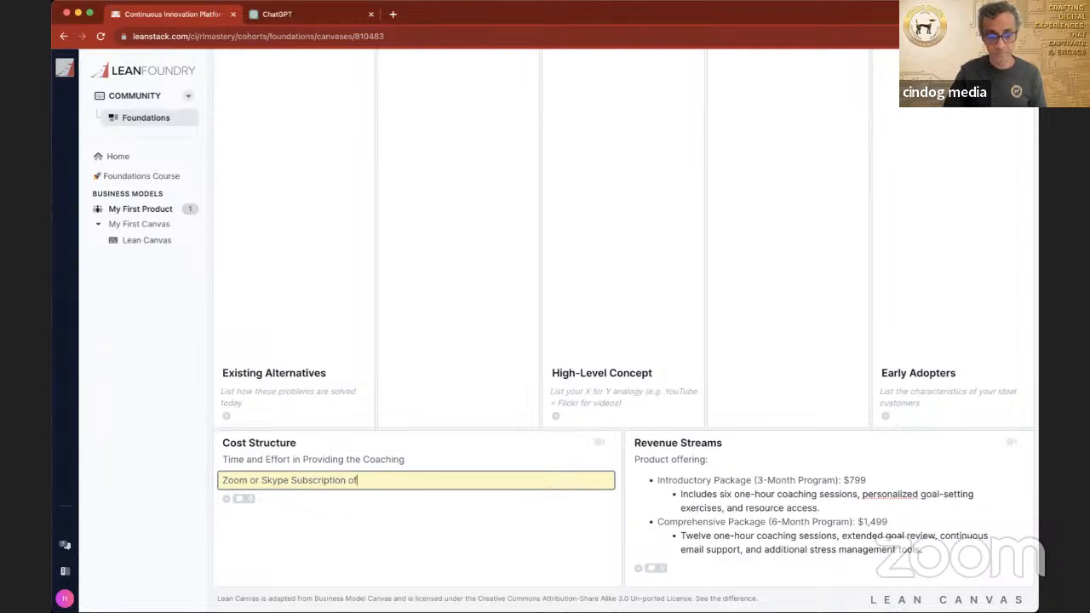
key("BackSpace")
type("r other platform where")
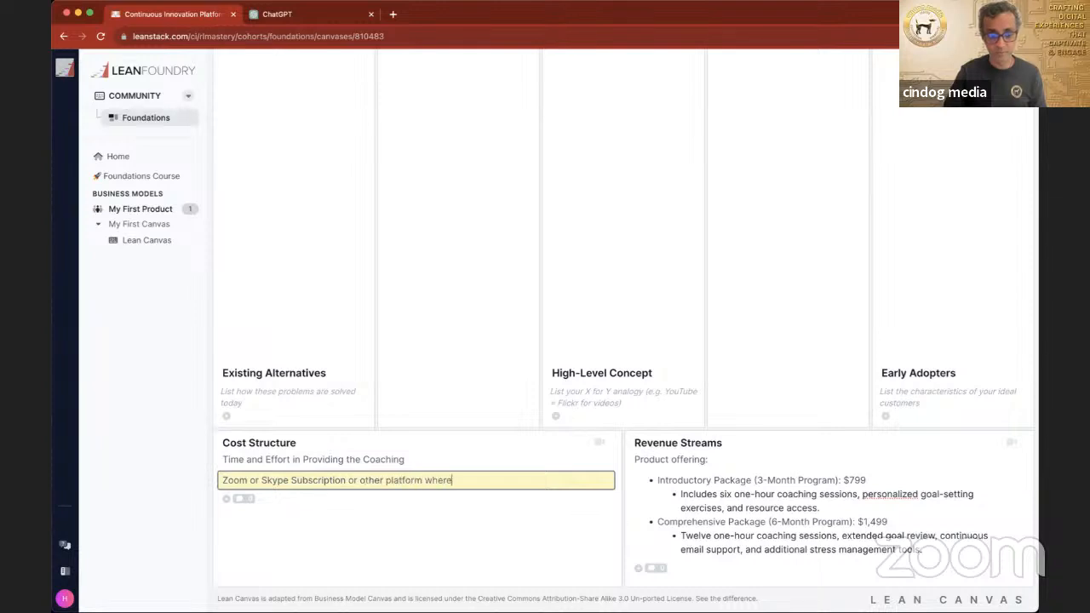
type(" you will provide the consultations")
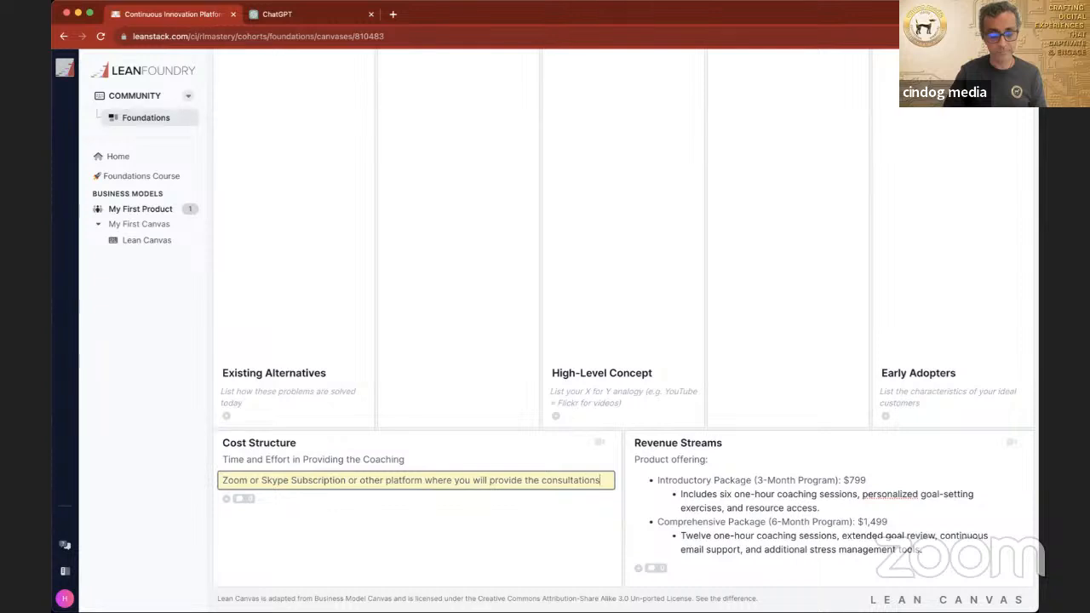
type(" for")
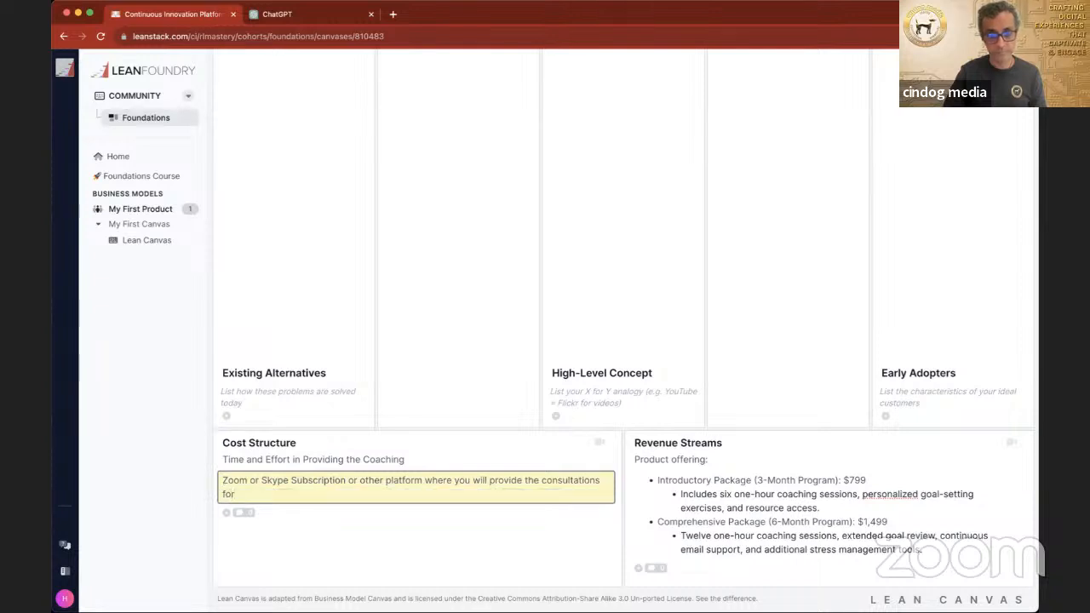
key("BackSpace")
key("BackSpace")
key("BackSpace")
type("with the customer")
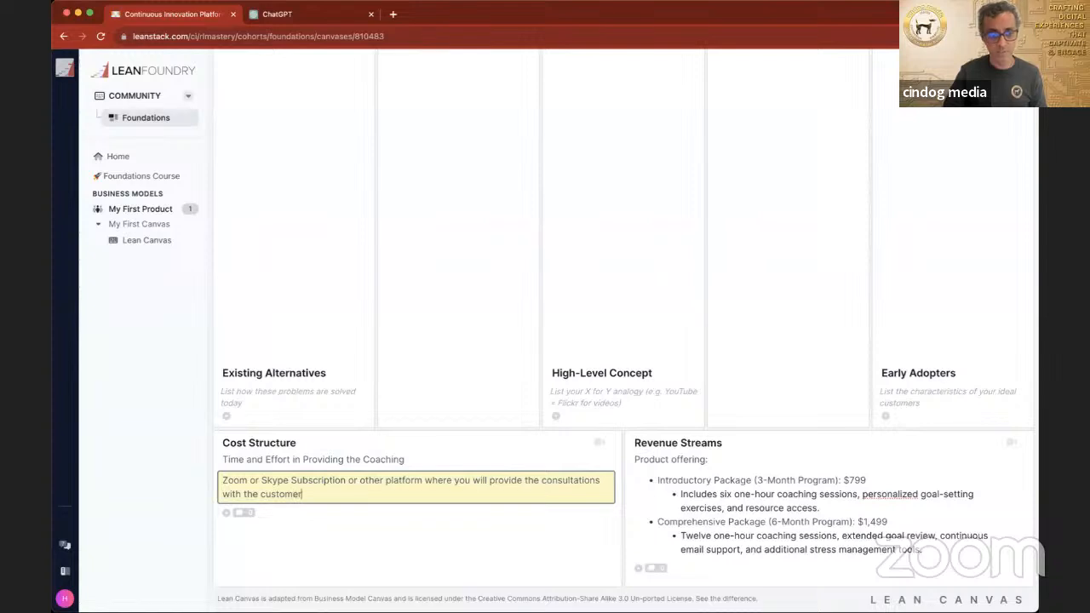
key("Return")
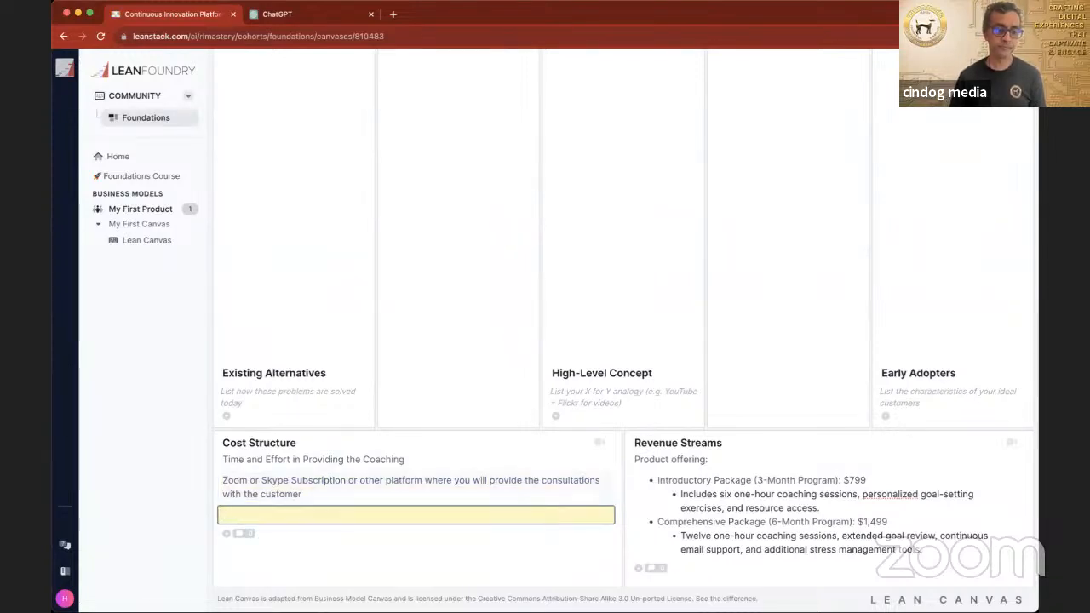
Step: Add two more Cost Structure entries, "Insurances" and "Admin support"
type("Insurances")
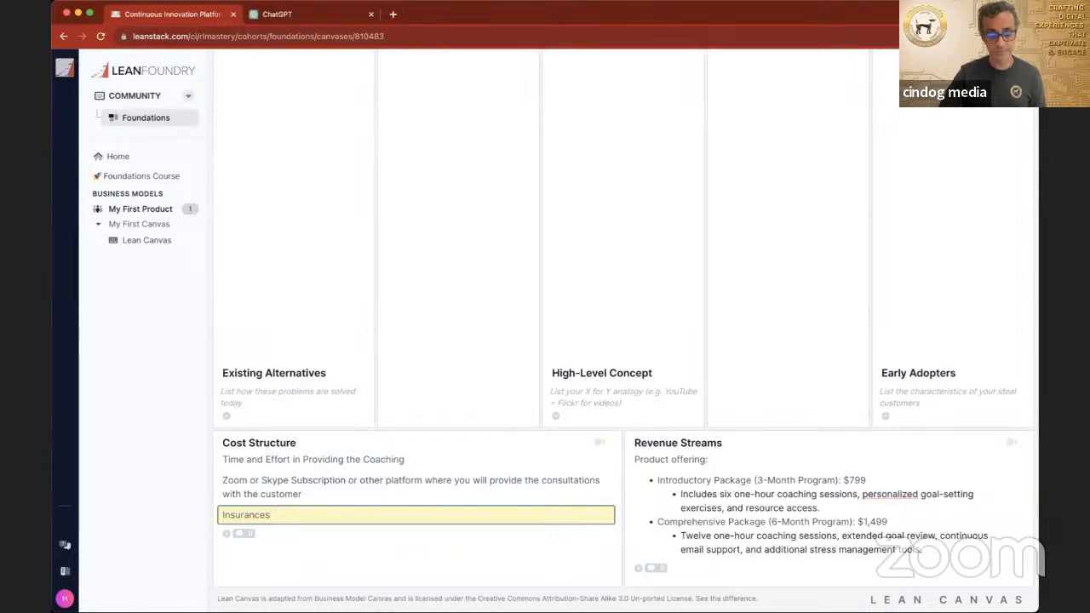
key("Return")
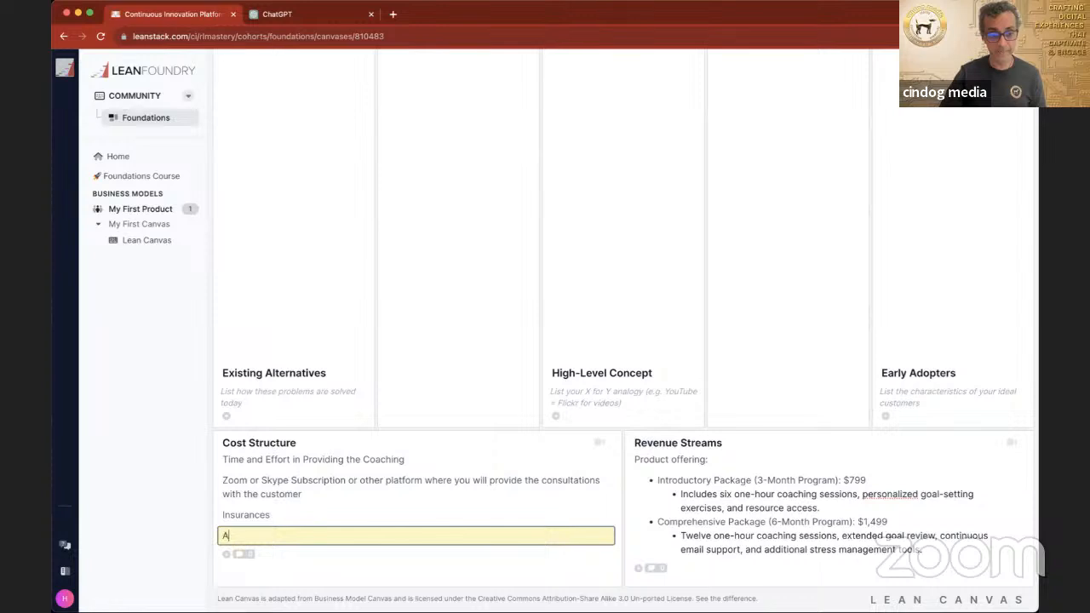
type("n")
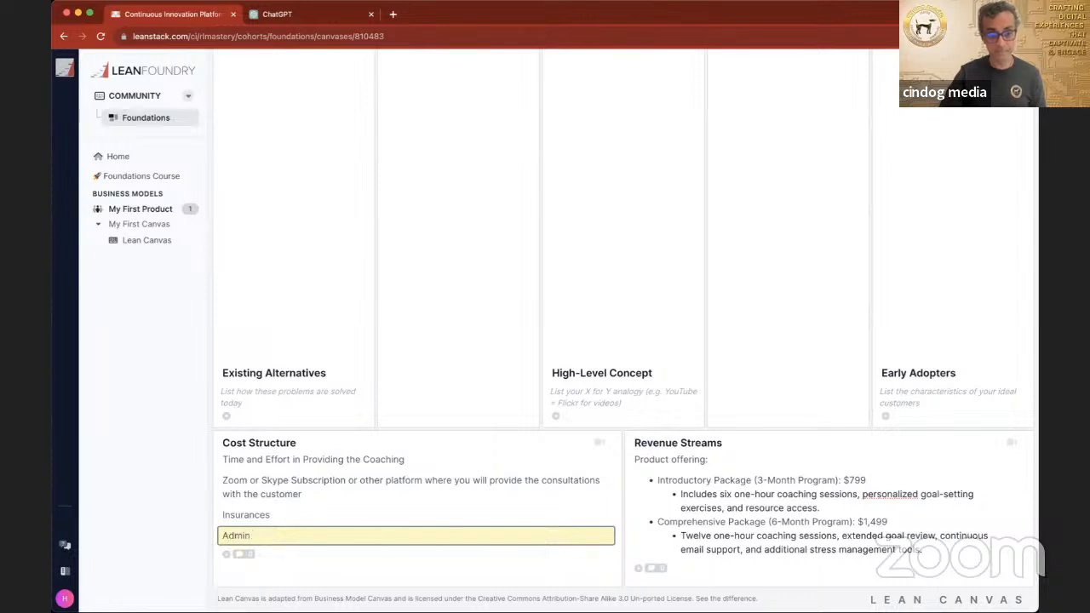
type(" support")
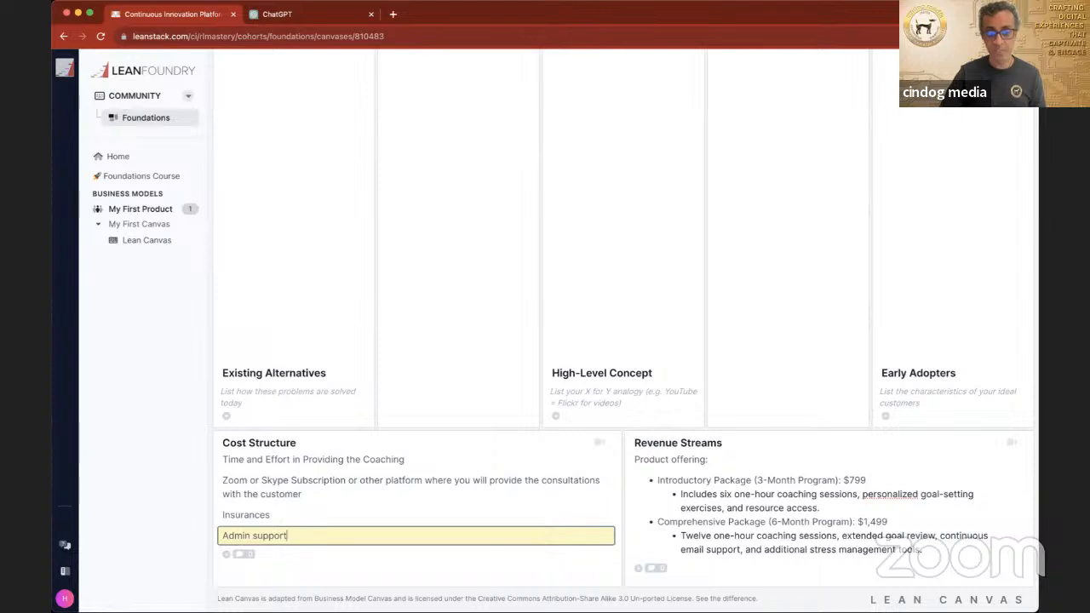
key("Return")
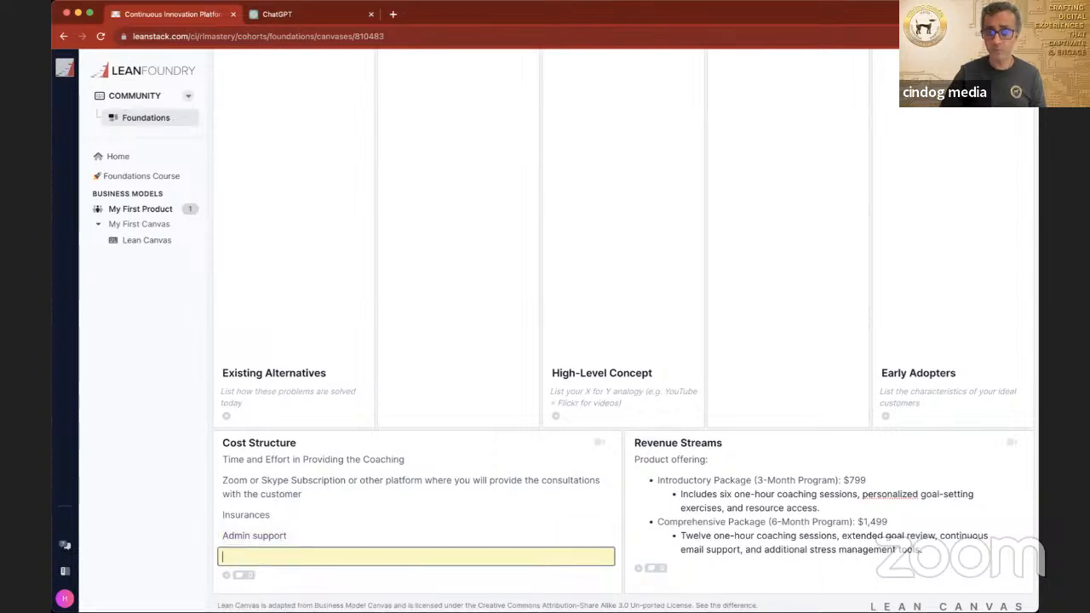
Step: Add "Marketing / Website Support" as the last Cost Structure entry
type("Marketing ")
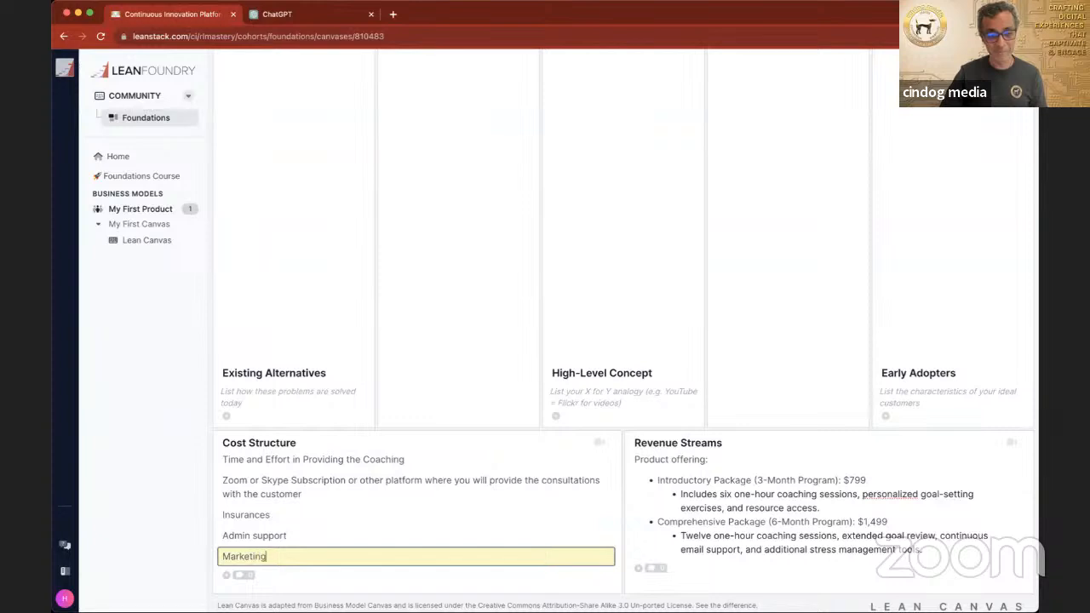
type("/ Website Support")
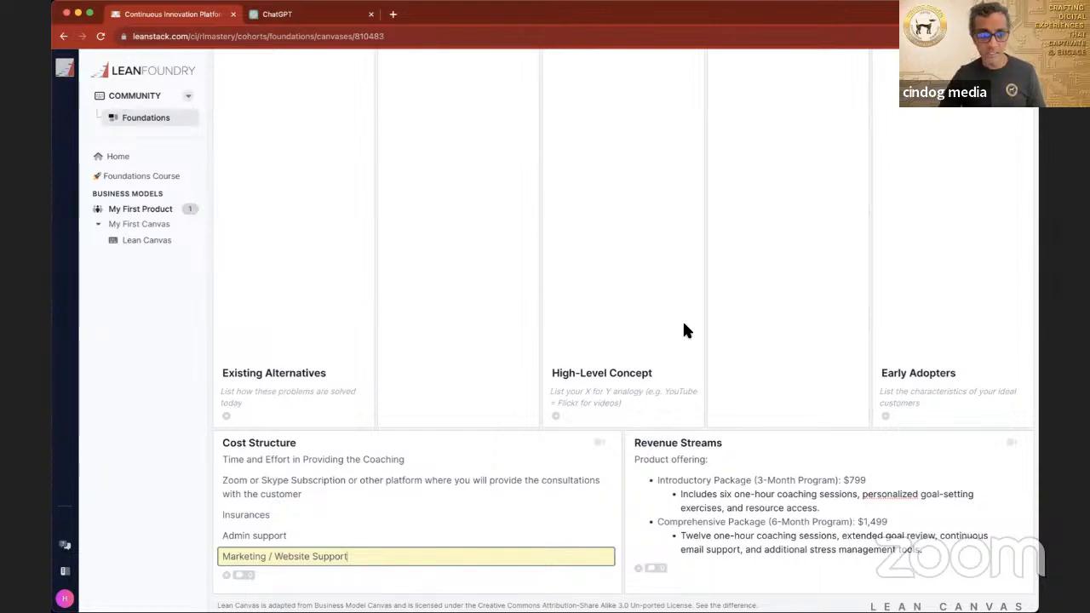
scroll(684, 324, "up", 1)
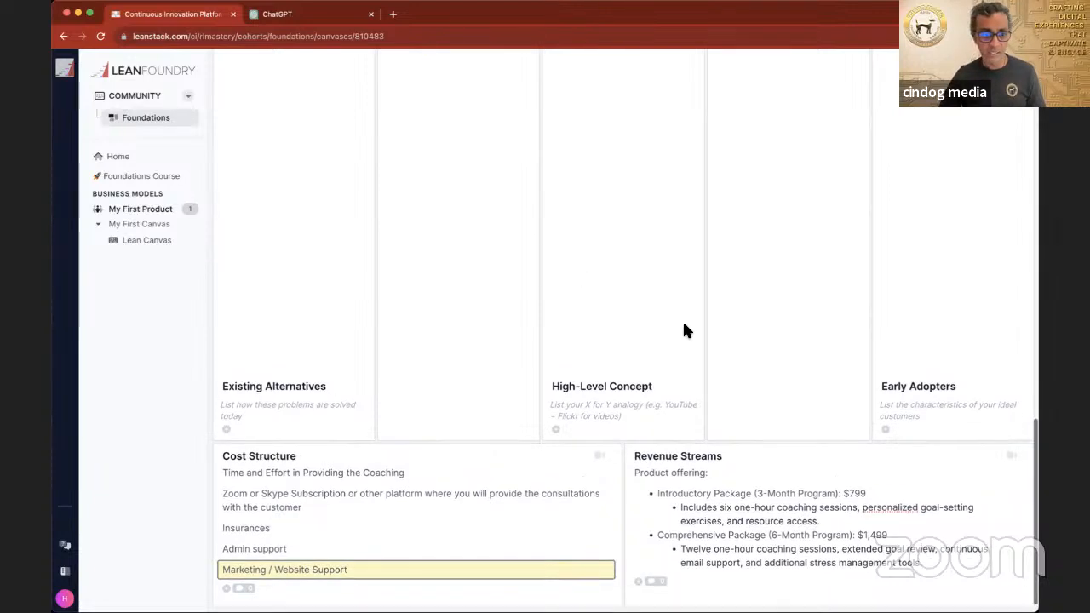
left_click(338, 411)
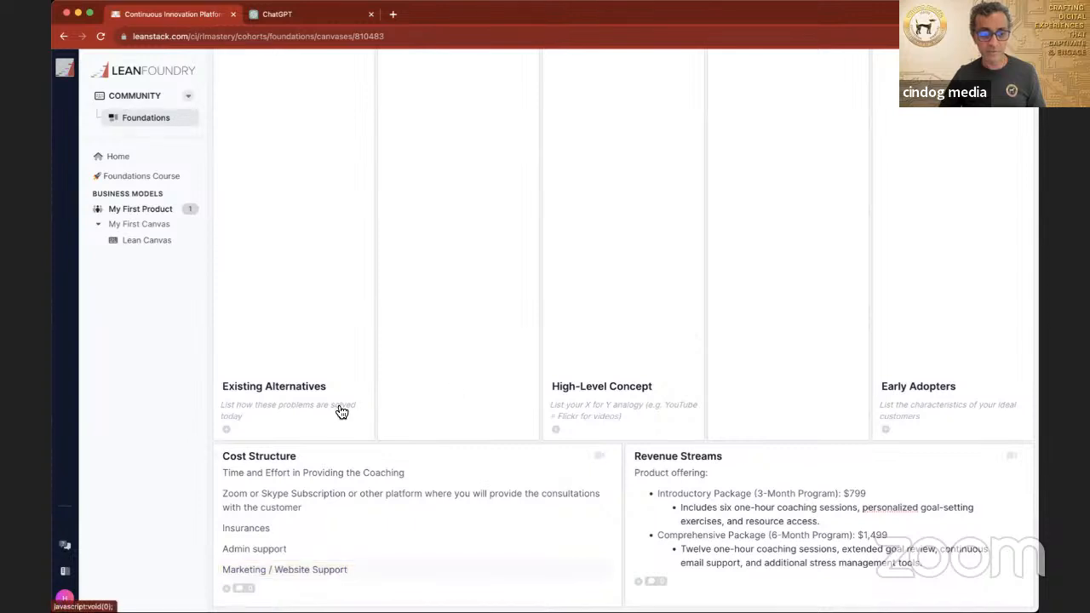
Step: Add "Existing Coaches" as the first entry under Existing Alternatives
left_click(269, 410)
type("Existing")
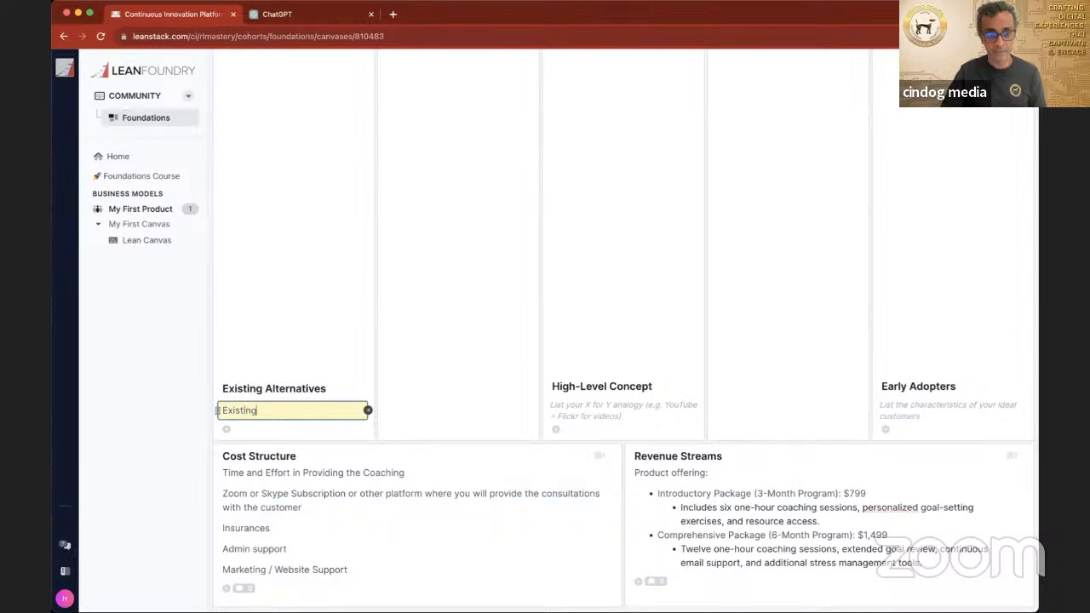
type(" Coaches")
key("Return")
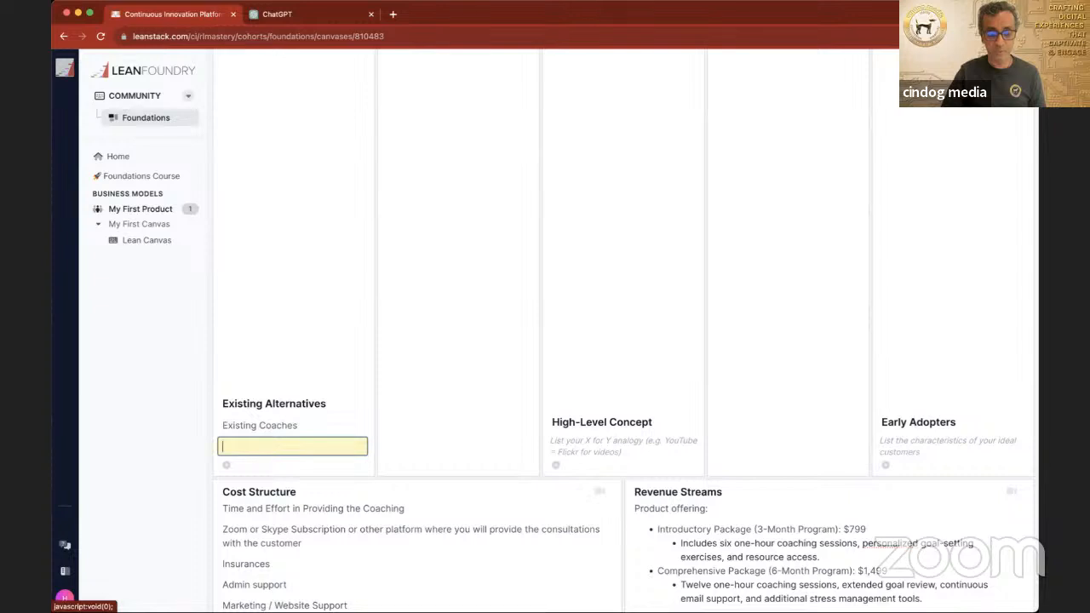
Step: Add a second Existing Alternatives entry reading "Coaching Seminars (Tony Robbins)"
type("Coaching Seminars (Tony")
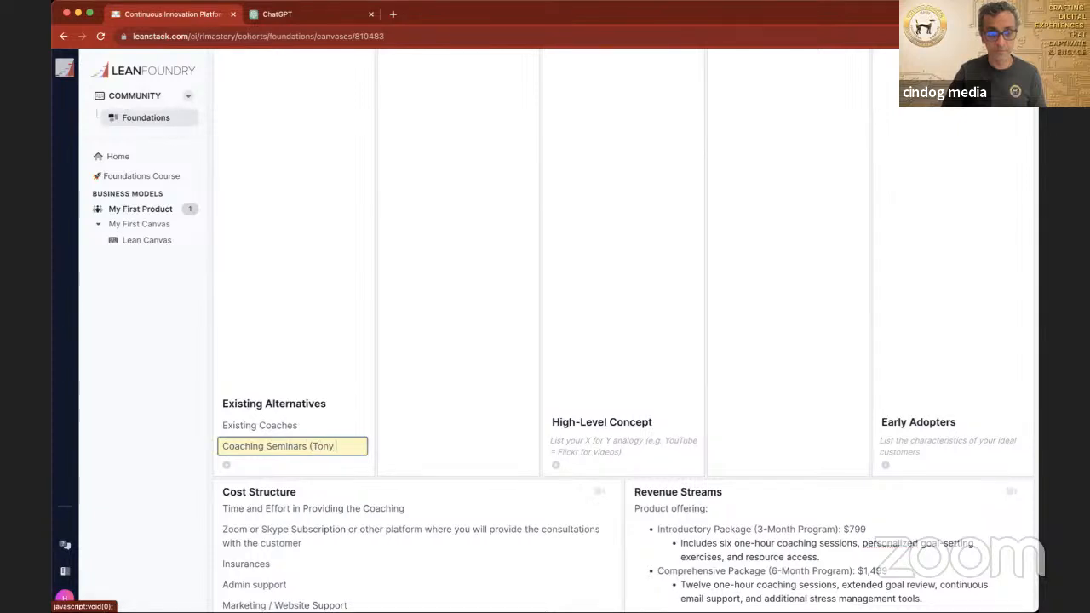
type(" Robbins")
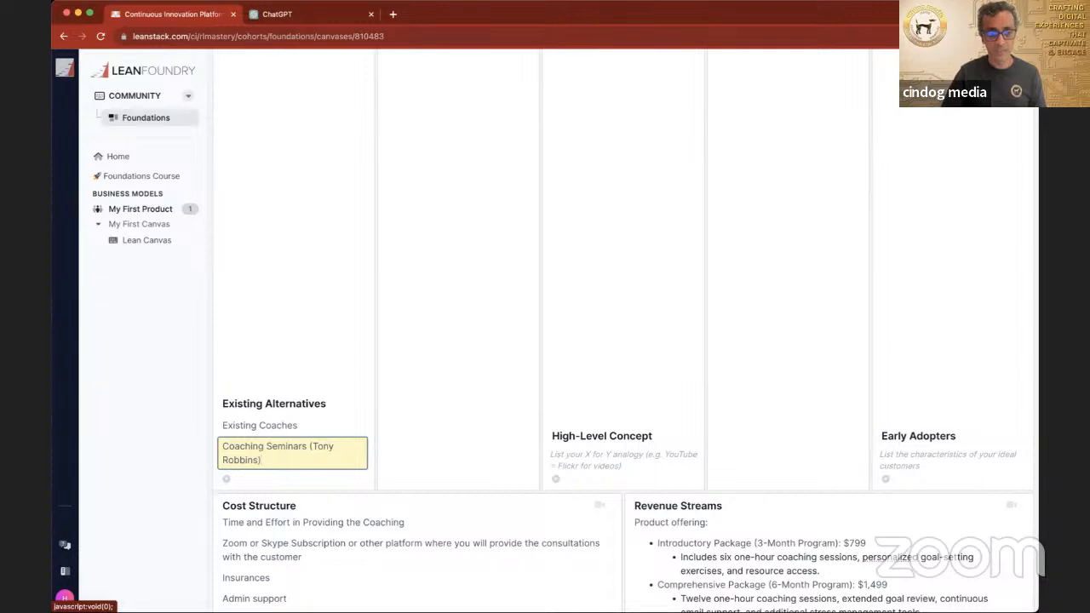
left_click(647, 361)
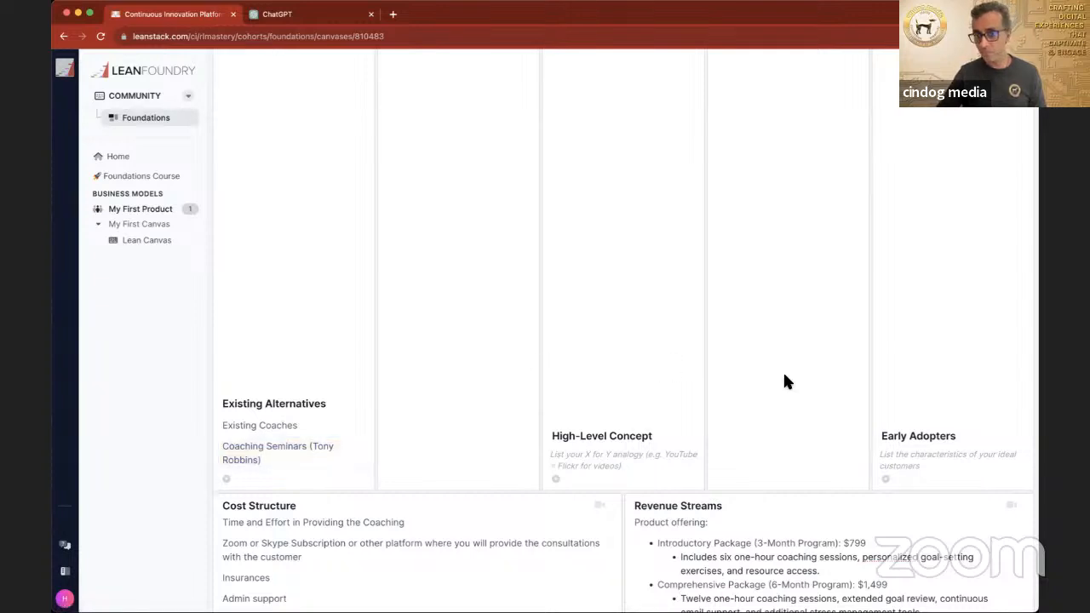
scroll(782, 373, "up", 6)
scroll(785, 381, "up", 2)
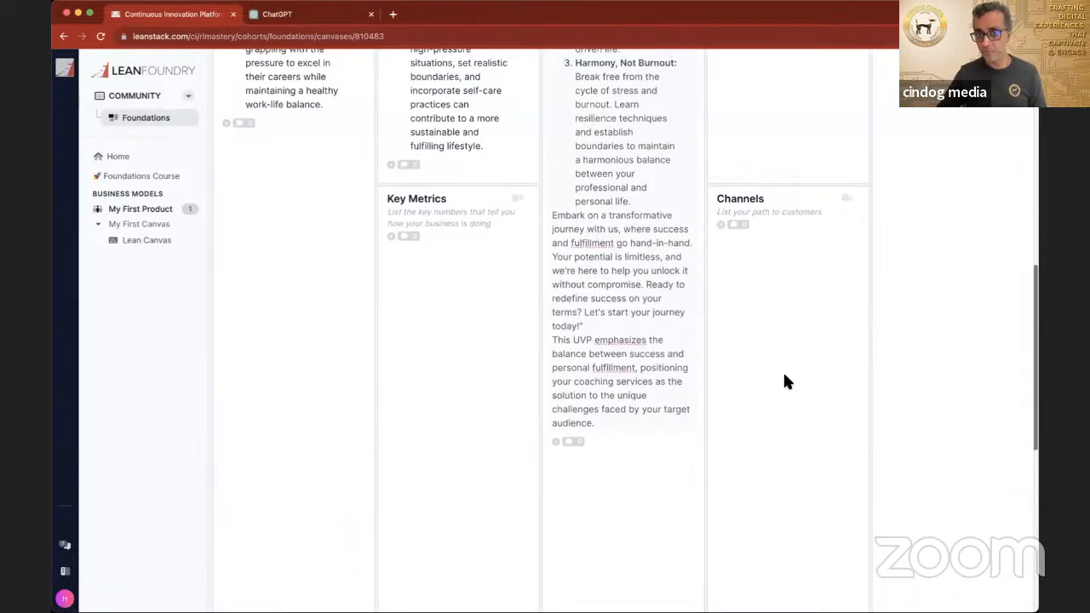
Step: Switch to ChatGPT and copy the Time Mastery & Fulfillment Coaching Program description, from its title through the Program Highlights
scroll(785, 382, "up", 5)
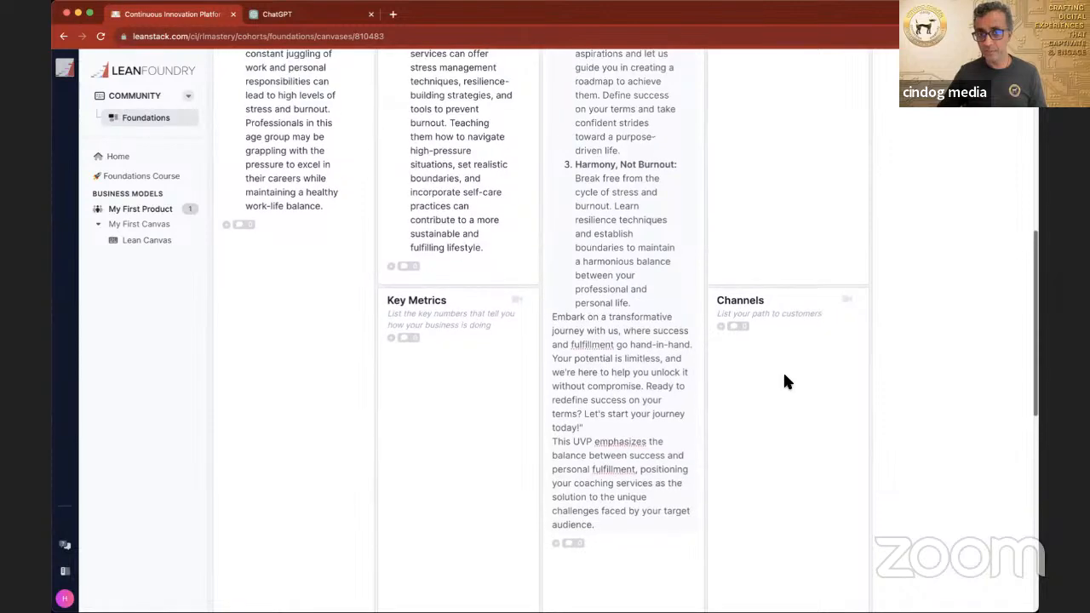
scroll(785, 382, "up", 5)
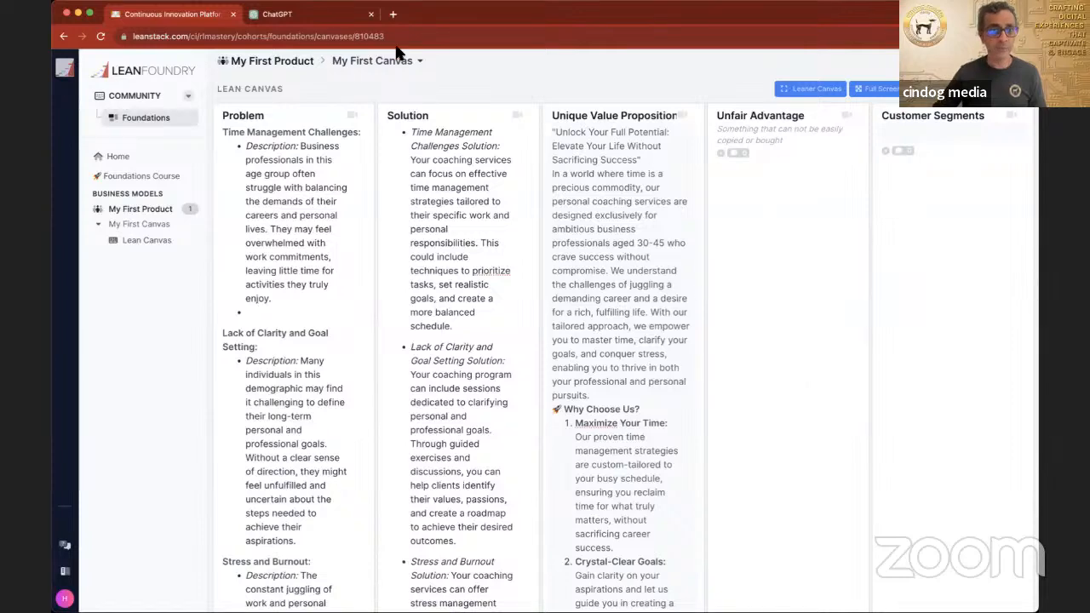
left_click(280, 15)
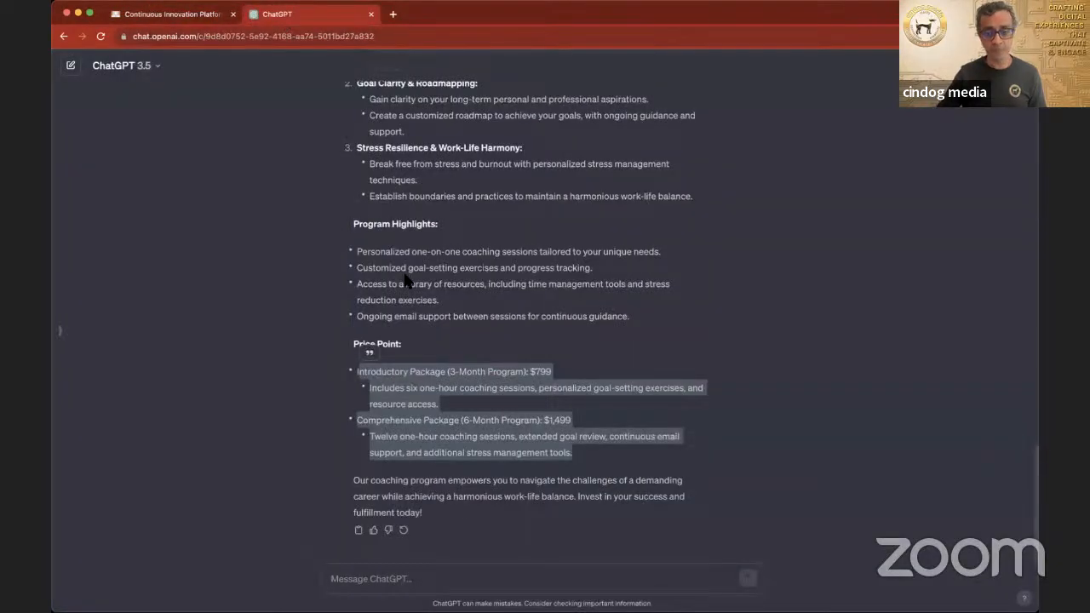
scroll(432, 291, "up", 5)
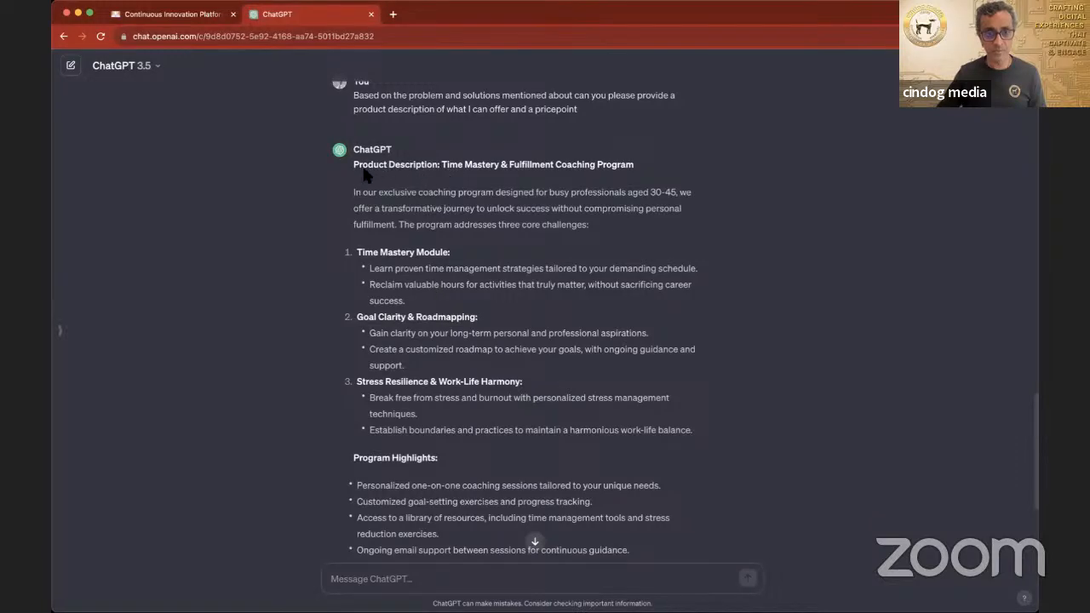
left_click_drag(355, 165, 620, 426)
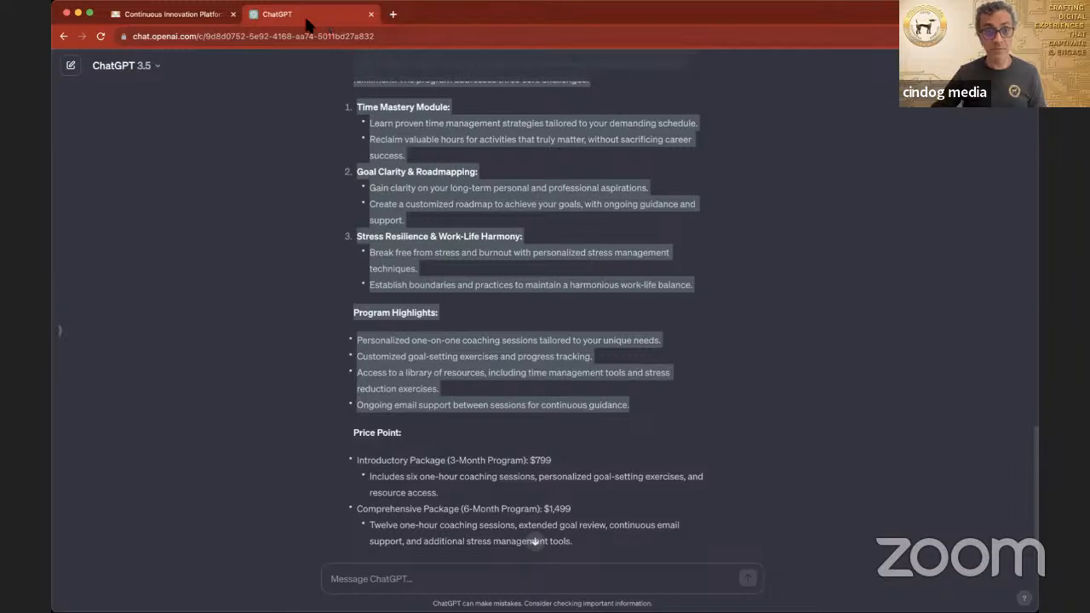
Step: Back in the LEANFoundry canvas, paste the copied program description as a new Revenue Streams entry below the priced packages
left_click(184, 21)
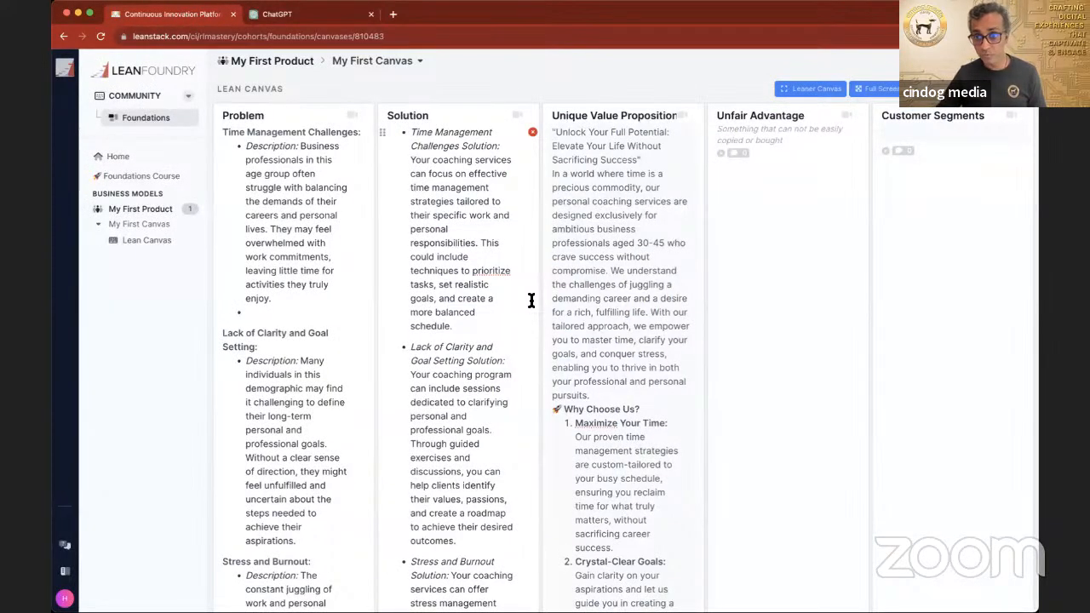
scroll(530, 300, "down", 10)
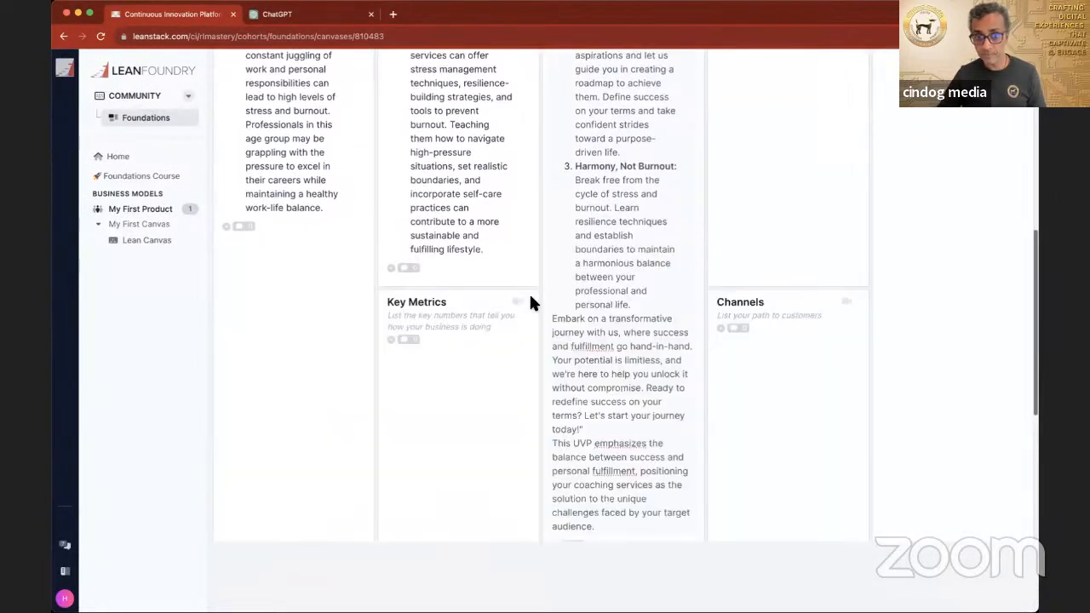
scroll(529, 303, "down", 10)
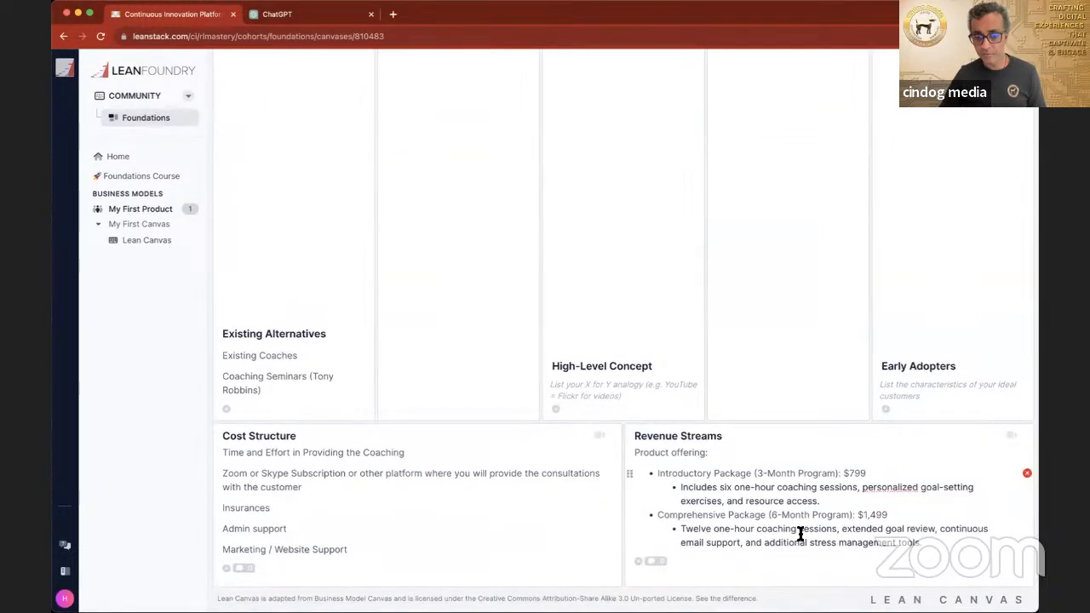
left_click(905, 545)
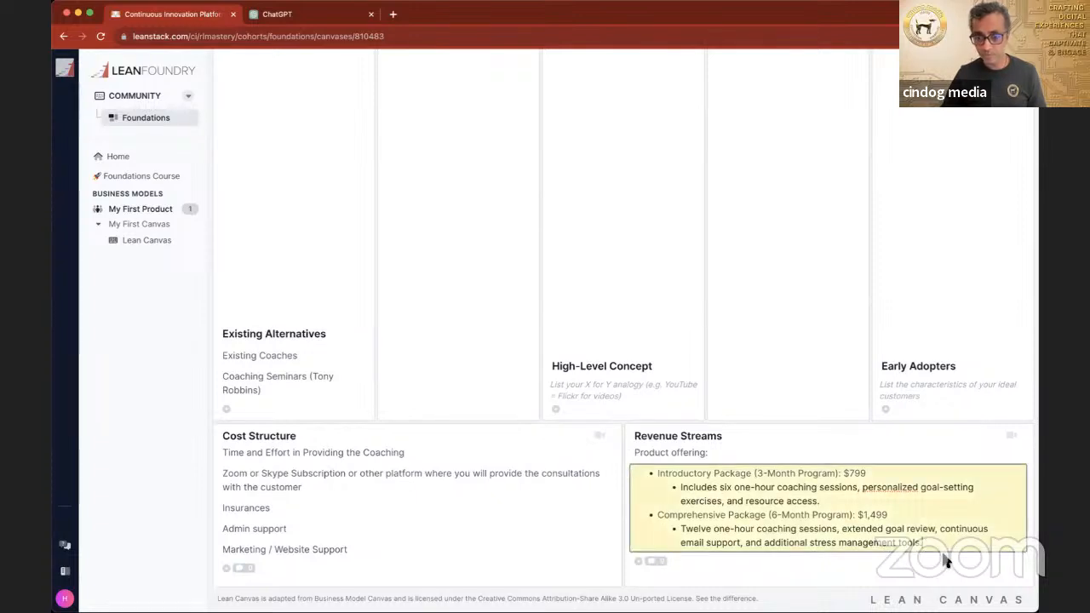
key("Return")
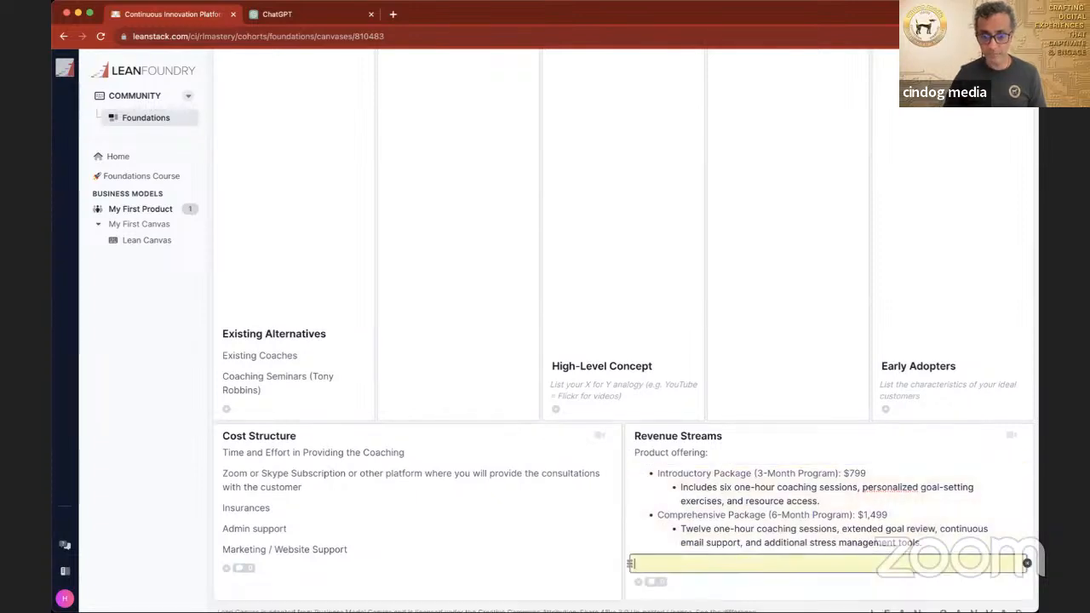
key("super+v")
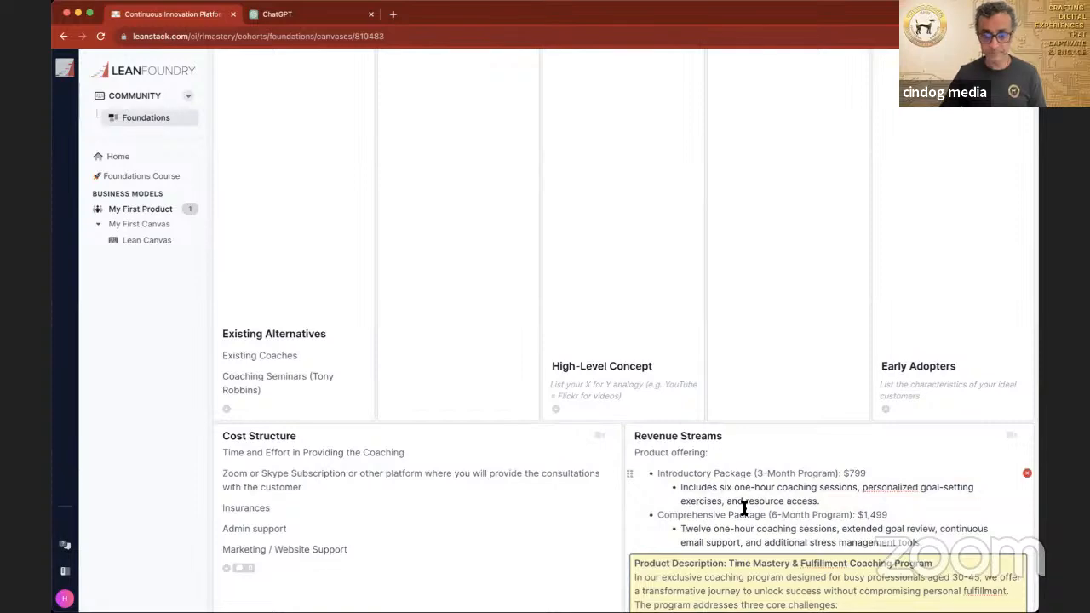
key("Return")
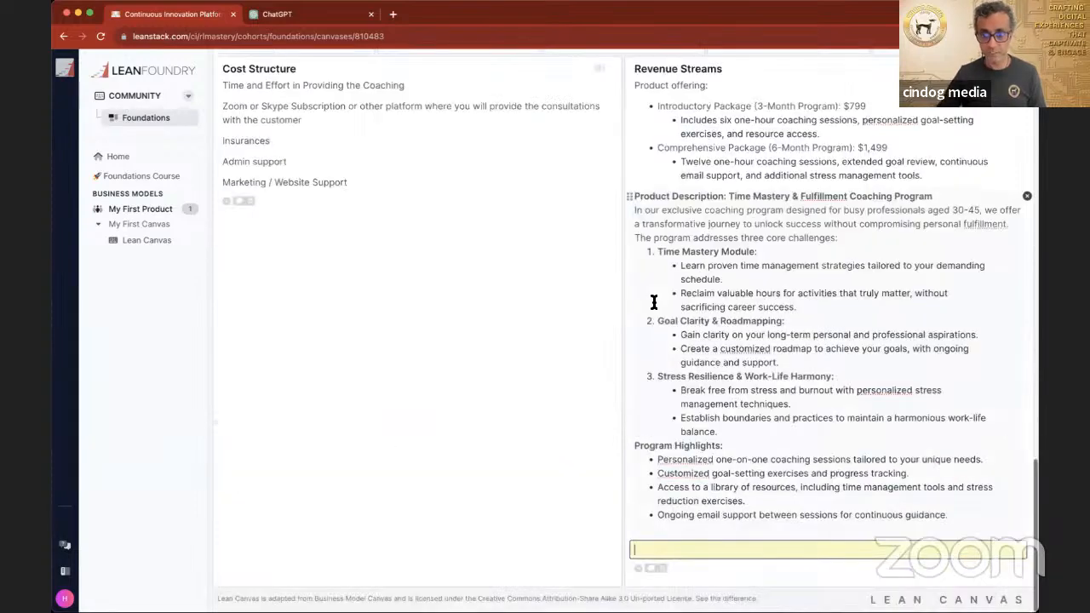
Step: Review the canvas from Revenue Streams up to the Problem, Solution and Customer Segments sections to see what still needs filling in
scroll(501, 332, "up", 1)
scroll(501, 334, "up", 10)
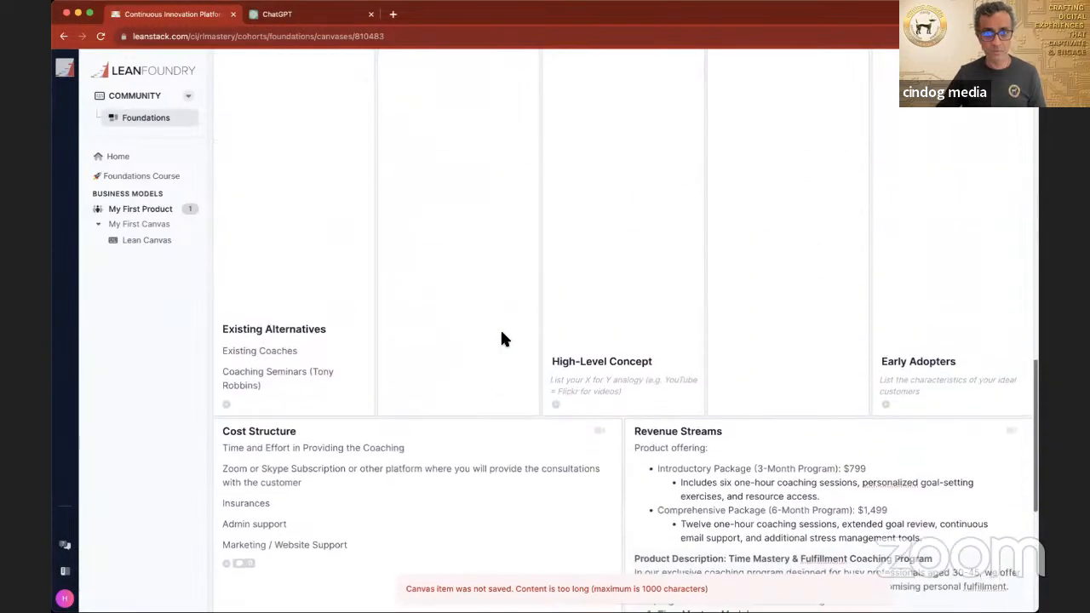
scroll(501, 339, "up", 8)
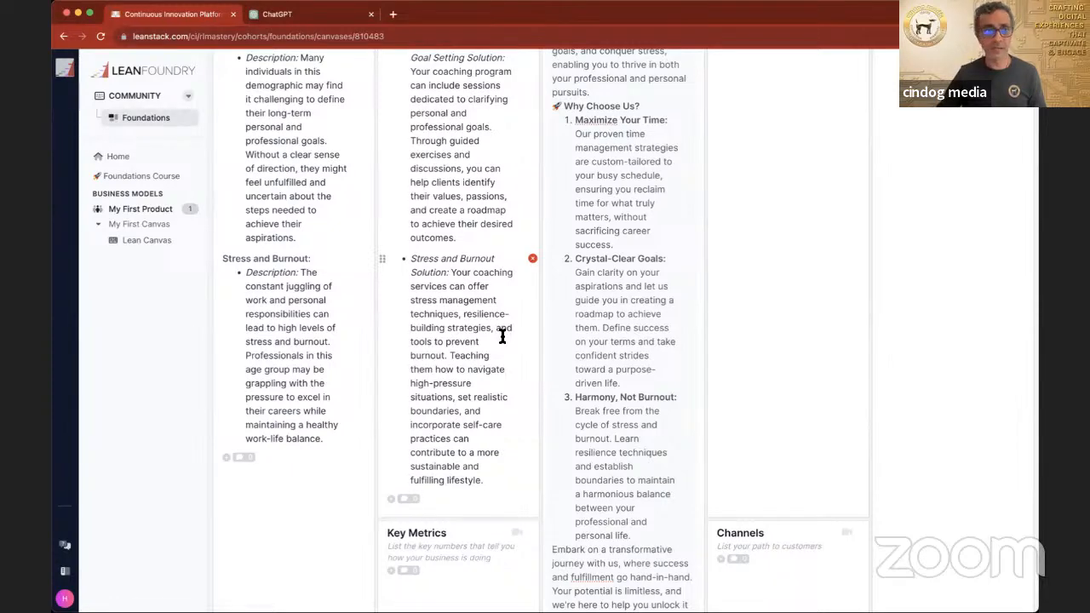
scroll(502, 337, "up", 5)
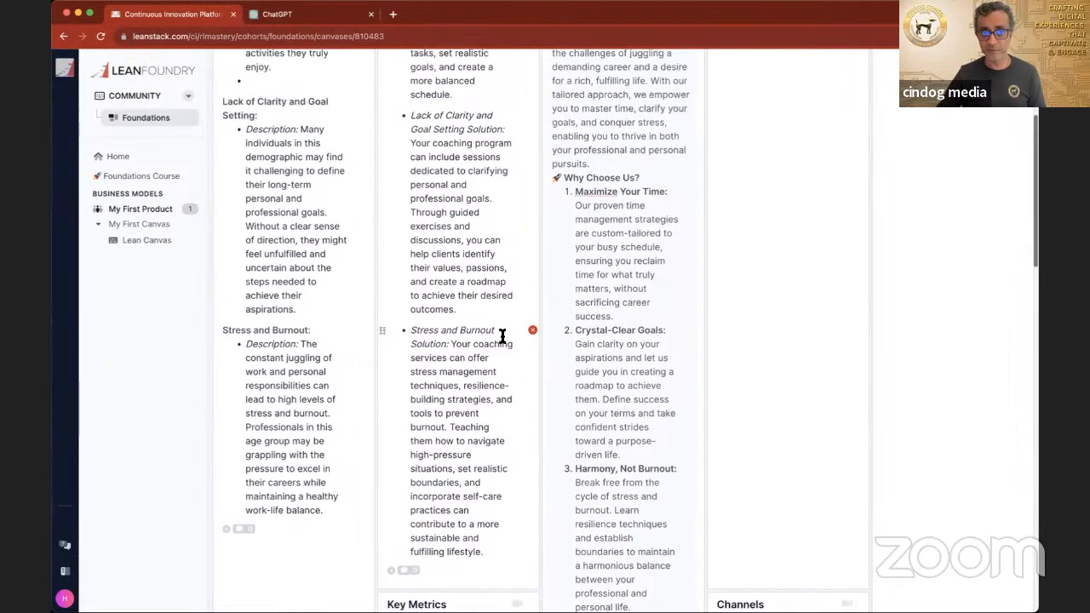
scroll(503, 336, "up", 1)
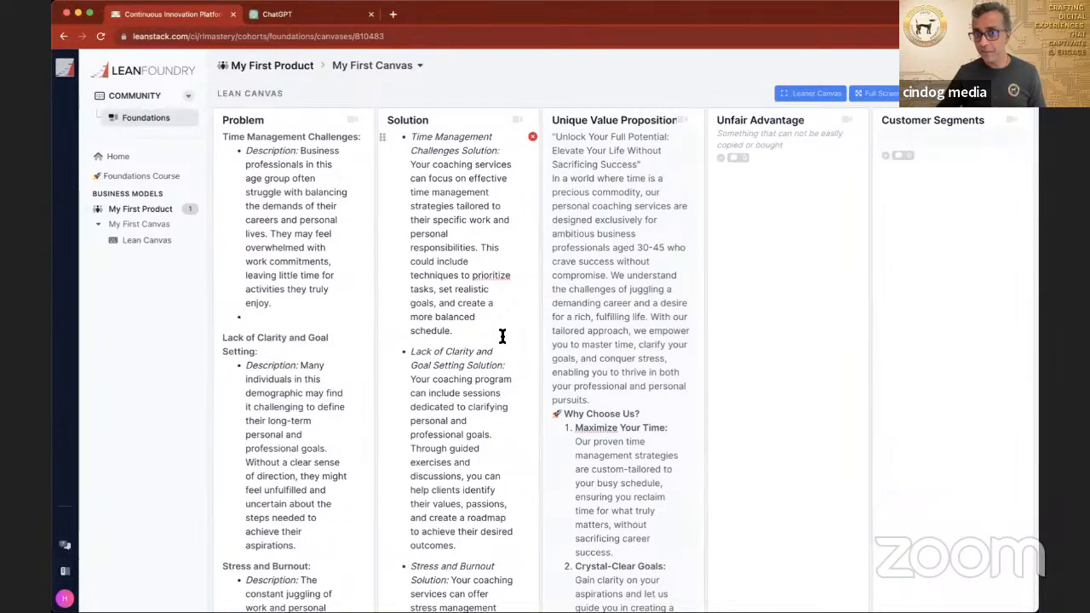
scroll(502, 336, "down", 1)
scroll(502, 336, "down", 4)
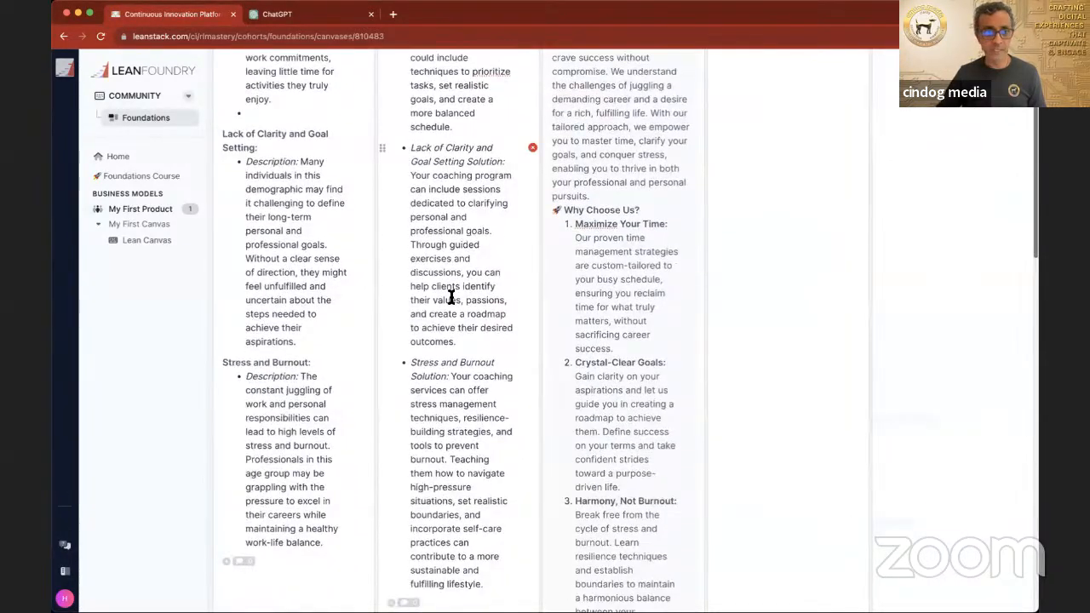
scroll(549, 250, "up", 5)
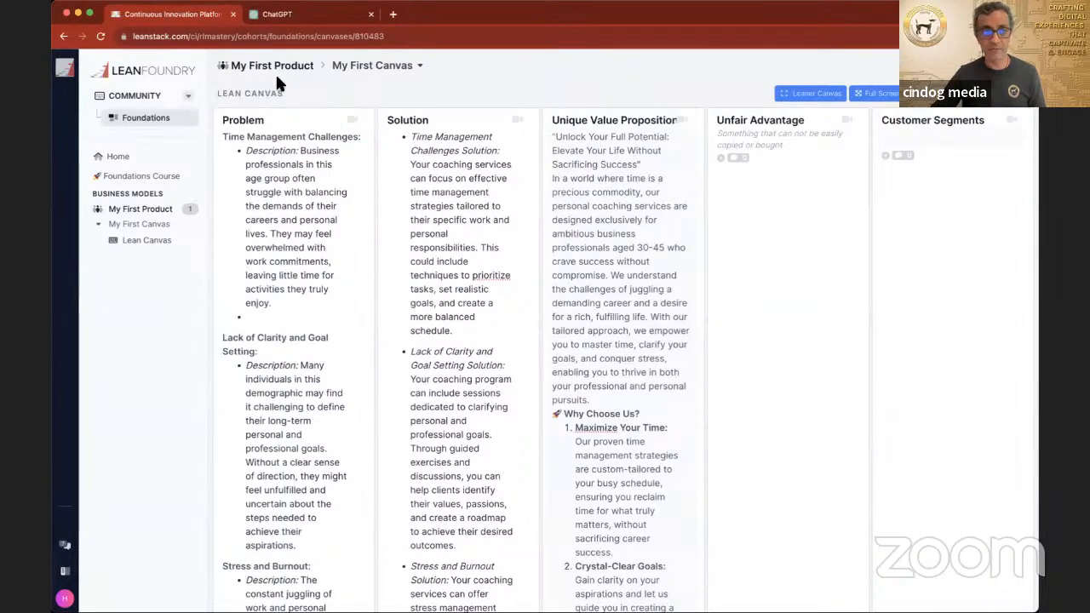
Step: Switch to ChatGPT and look back through the conversation to the opening prompt describing the target audience
left_click(292, 20)
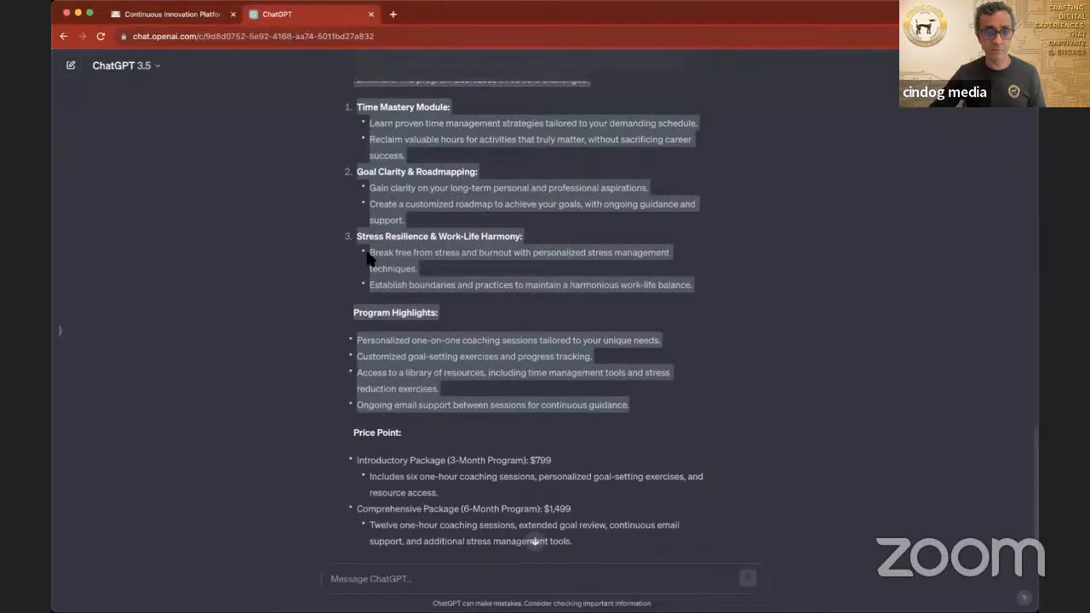
scroll(367, 258, "up", 3)
scroll(368, 258, "up", 7)
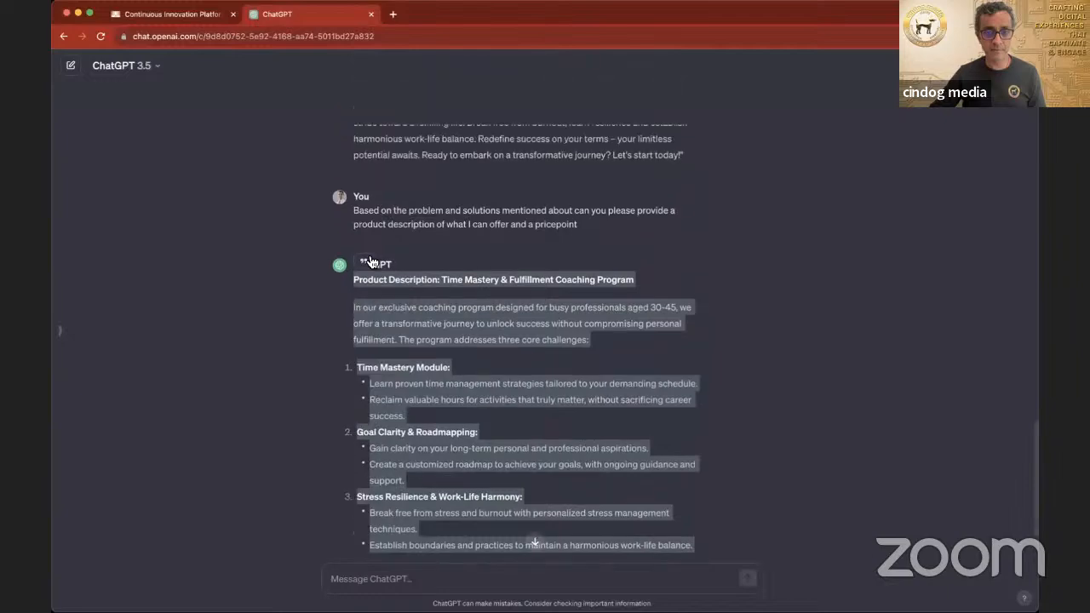
scroll(367, 258, "up", 4)
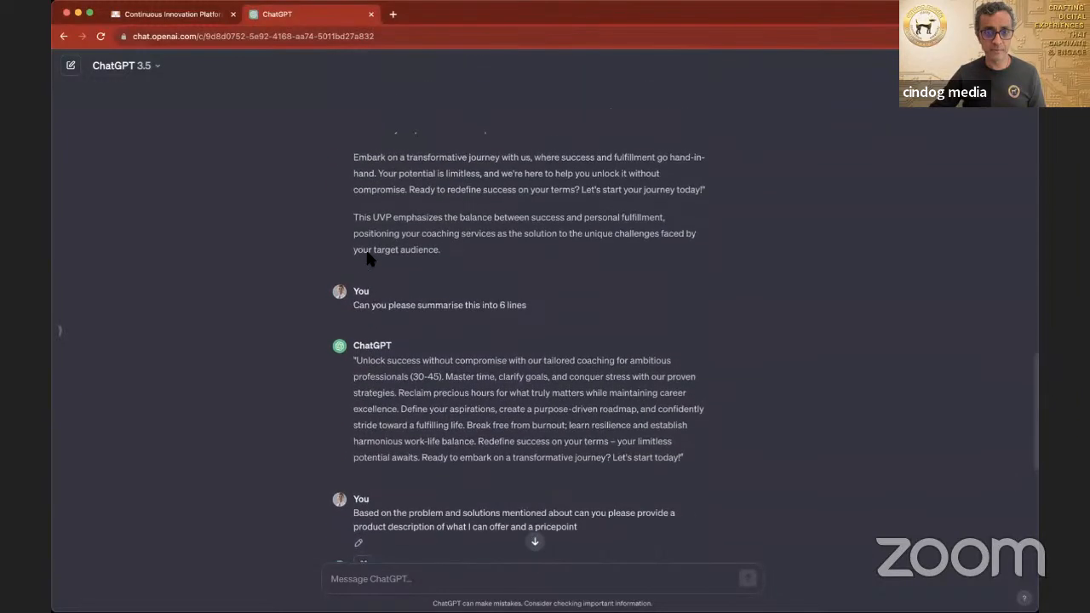
scroll(368, 254, "up", 4)
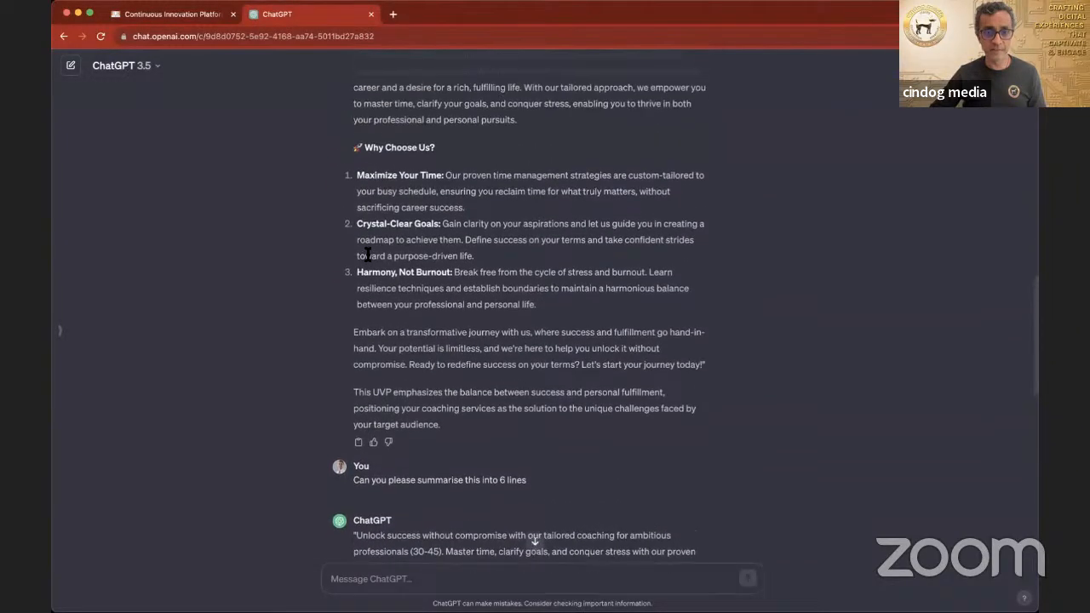
scroll(368, 258, "up", 1)
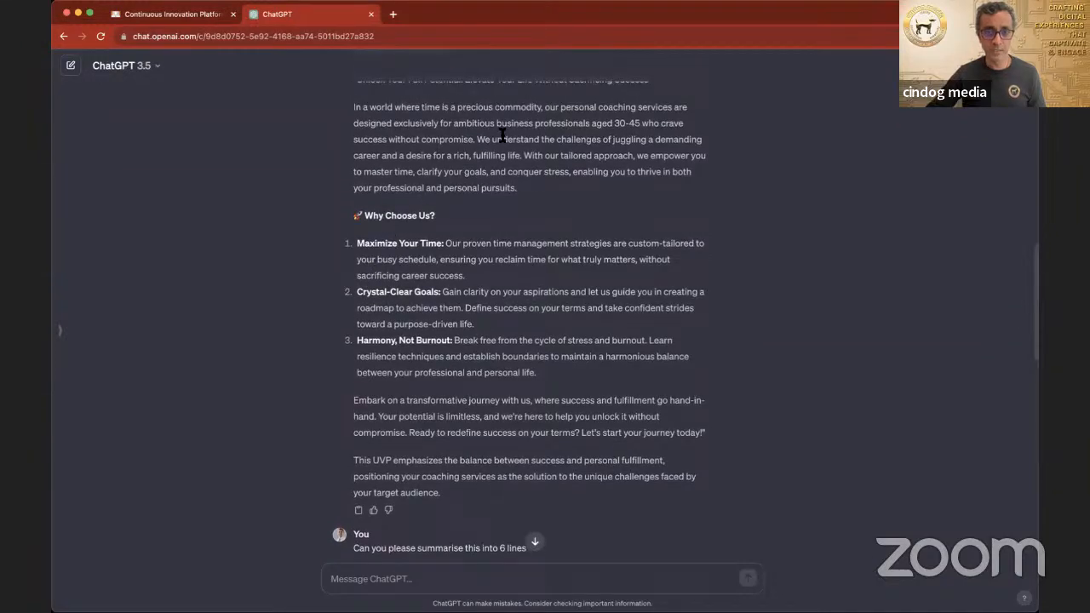
scroll(474, 128, "up", 10)
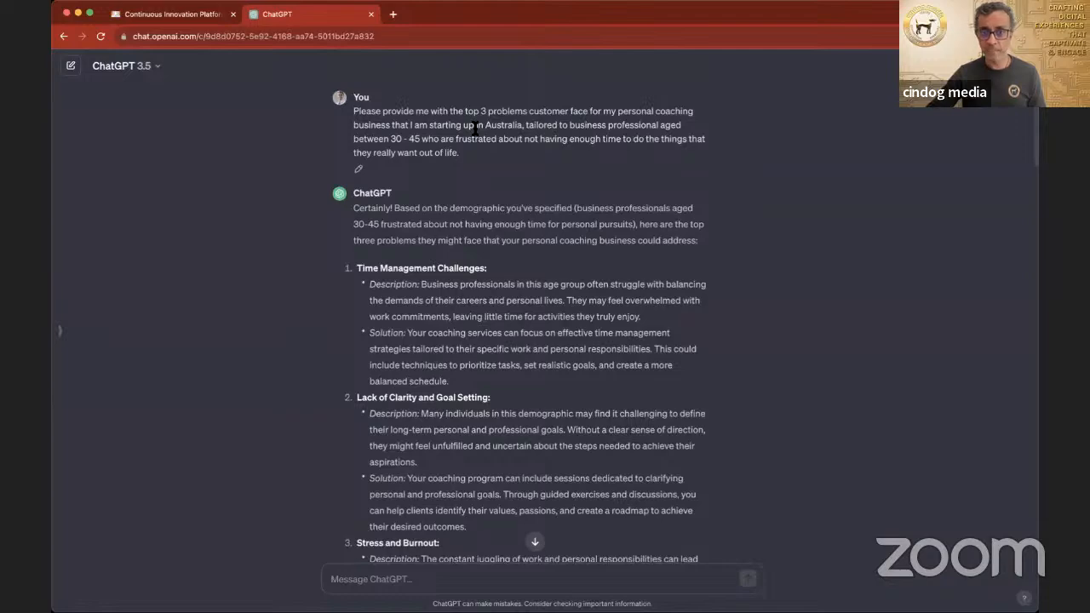
scroll(474, 128, "down", 2)
scroll(474, 128, "down", 15)
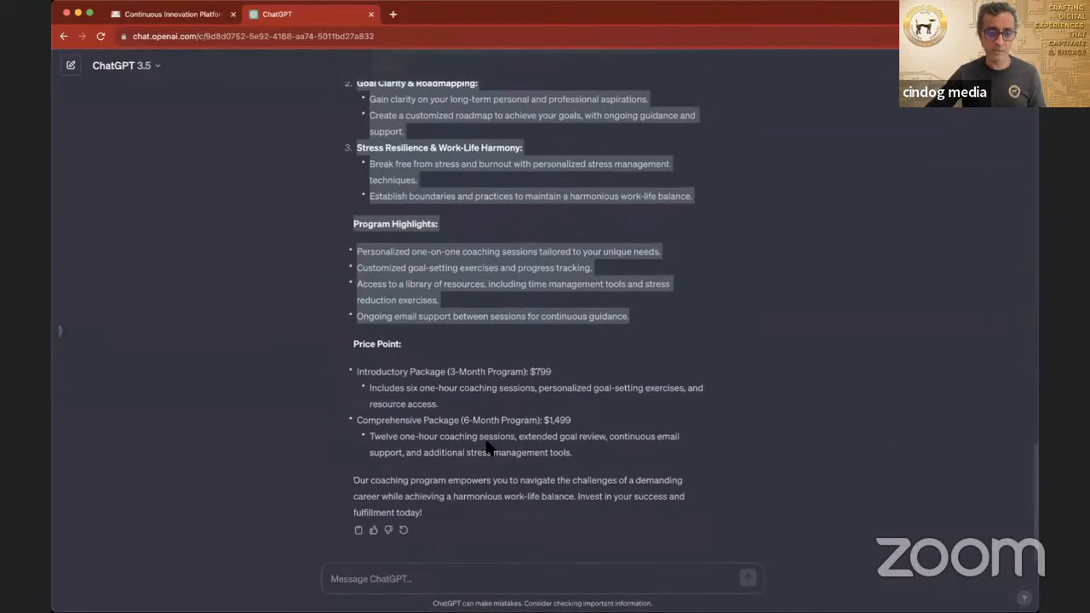
Step: Ask ChatGPT "Can you analyse 30-45 year old males in Australia who are busy professionals and come up with 3 customer segments"
left_click(494, 579)
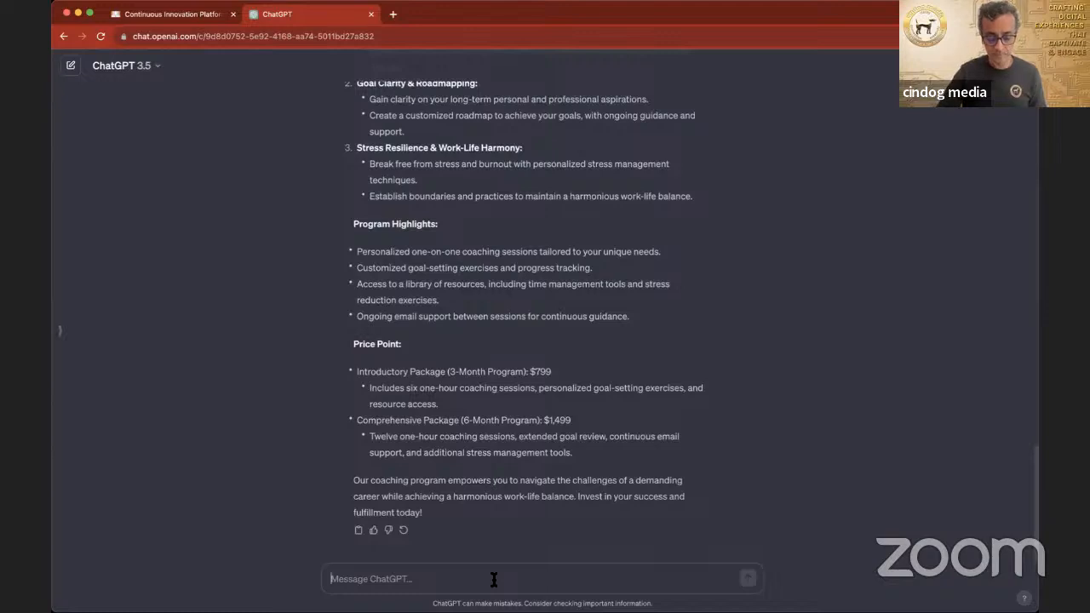
type("Can you")
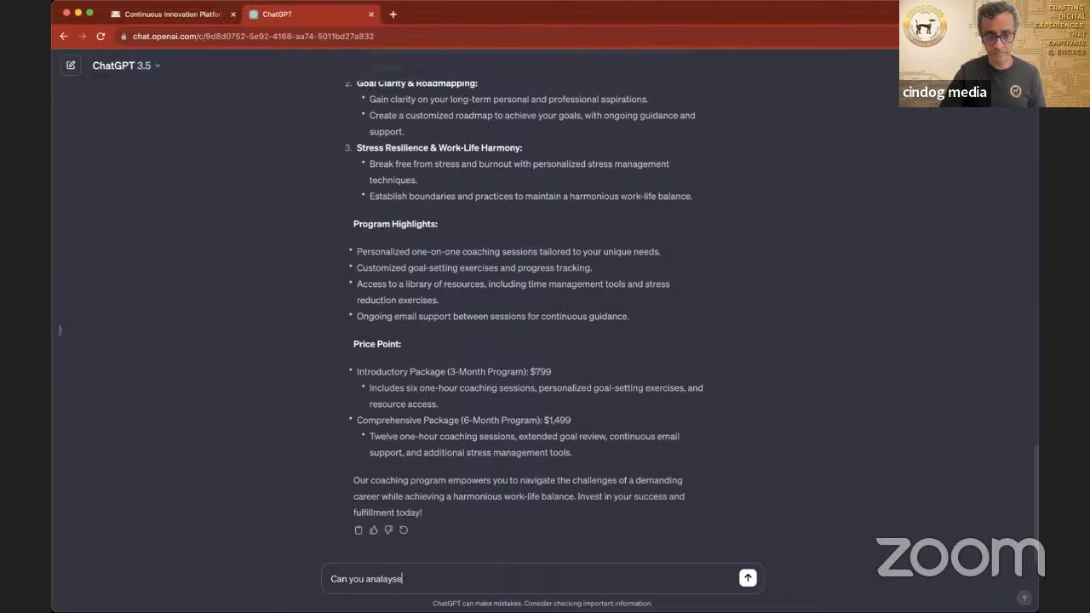
type(" analay")
key("BackSpace")
key("BackSpace")
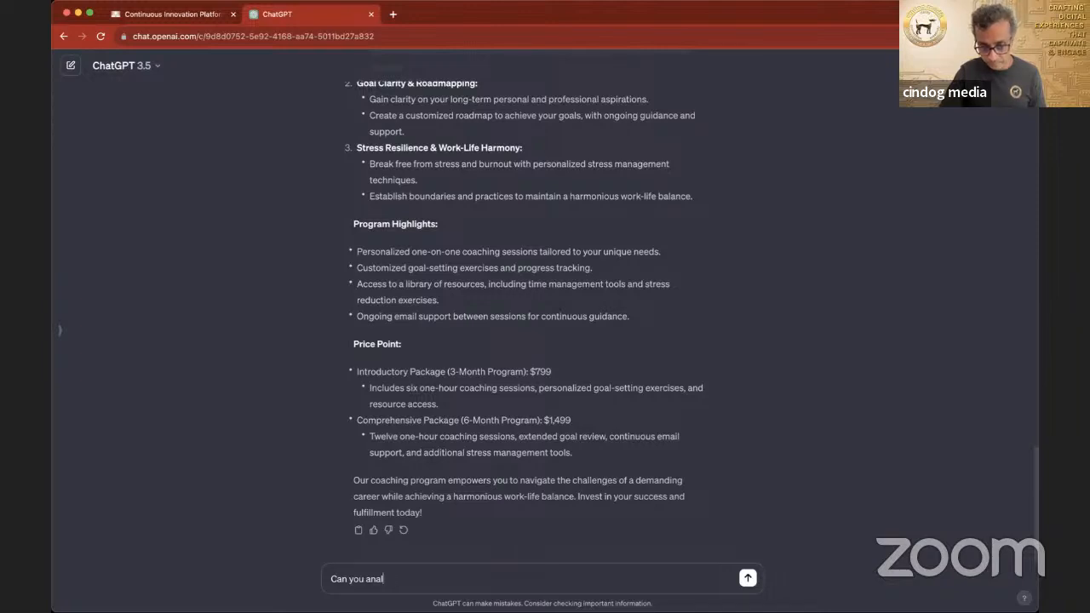
type("yse")
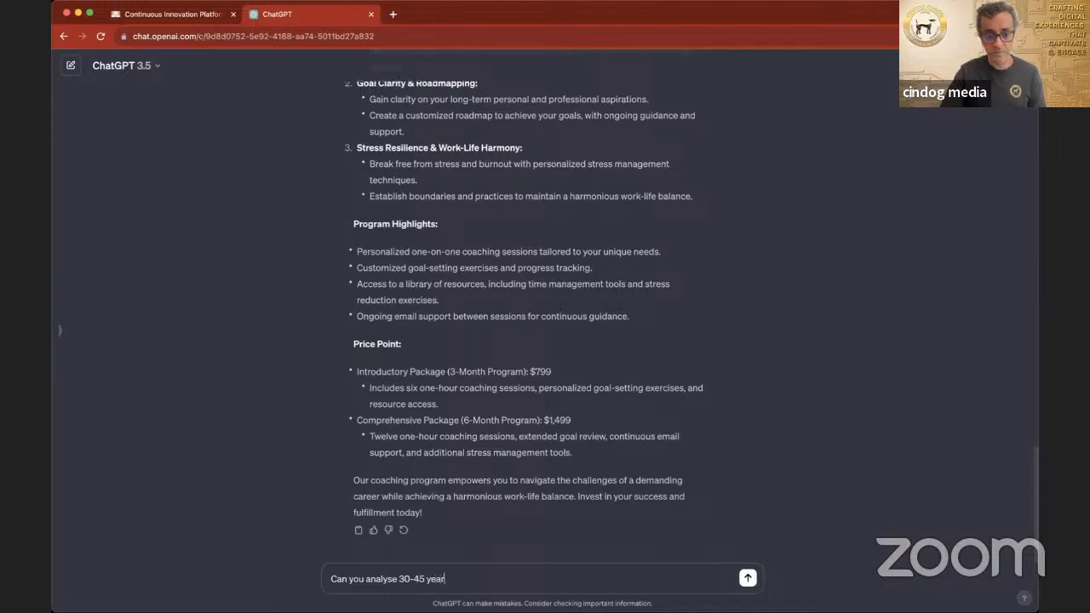
type("30-45 year old males in Austra")
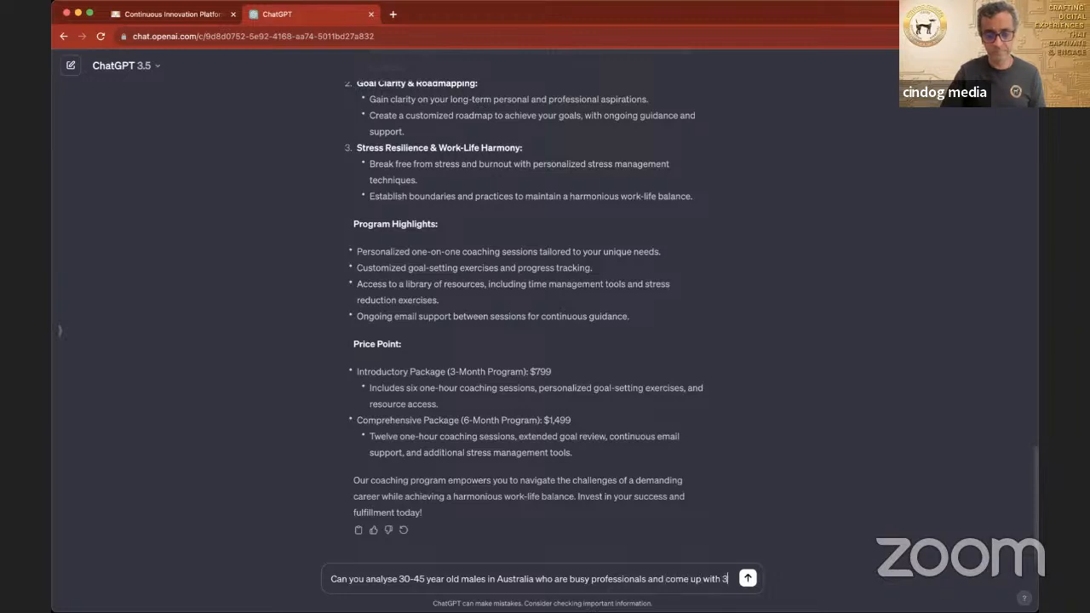
type("usto")
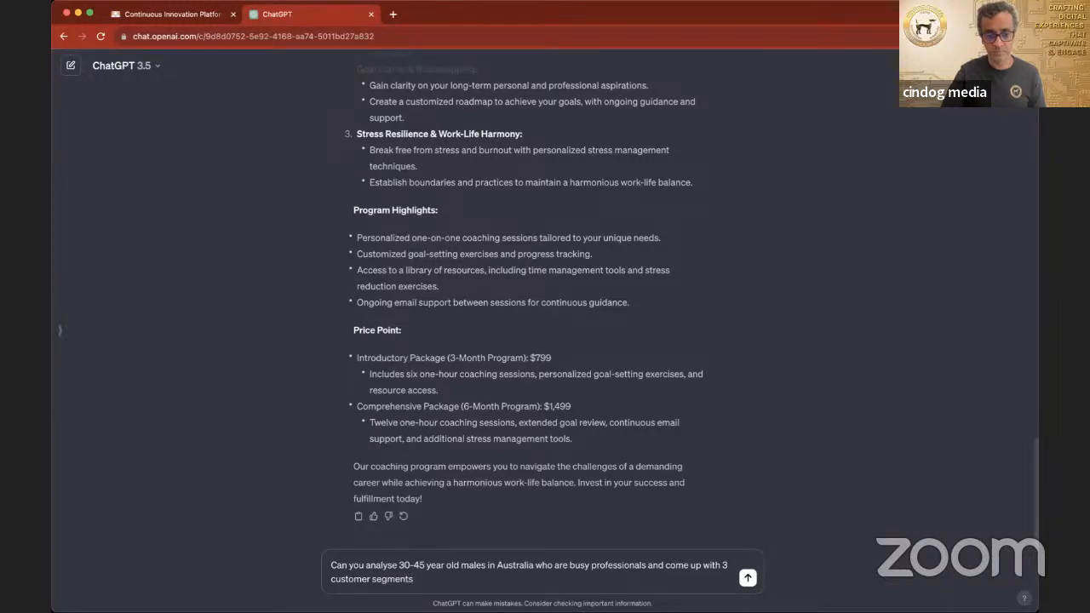
type("mer segments")
key("Return")
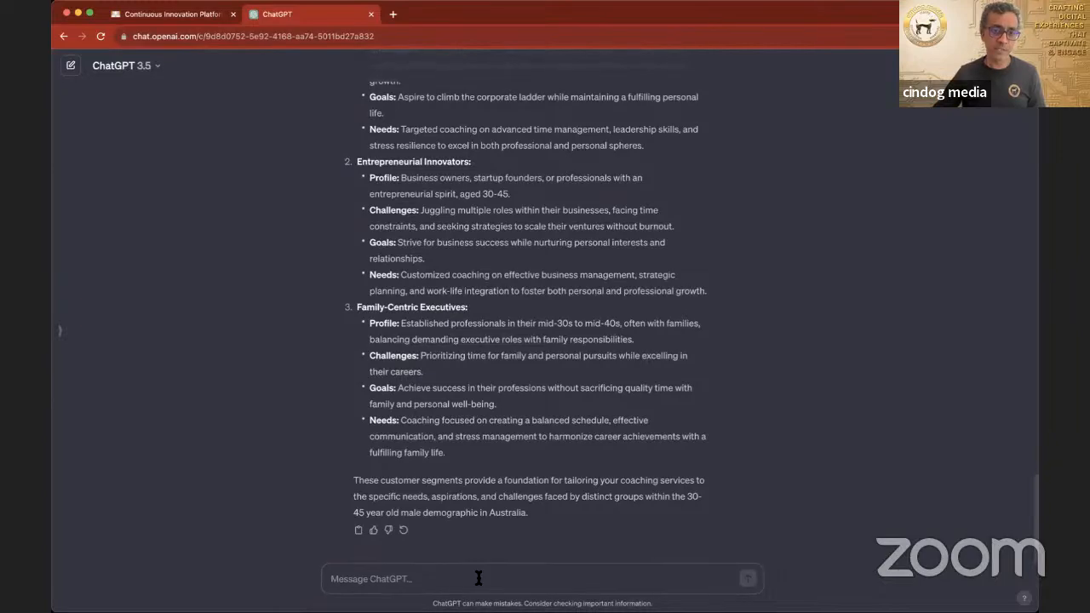
Step: Read through the profile, challenges, goals and needs of each customer segment in ChatGPT's reply
scroll(483, 419, "up", 5)
scroll(482, 420, "up", 2)
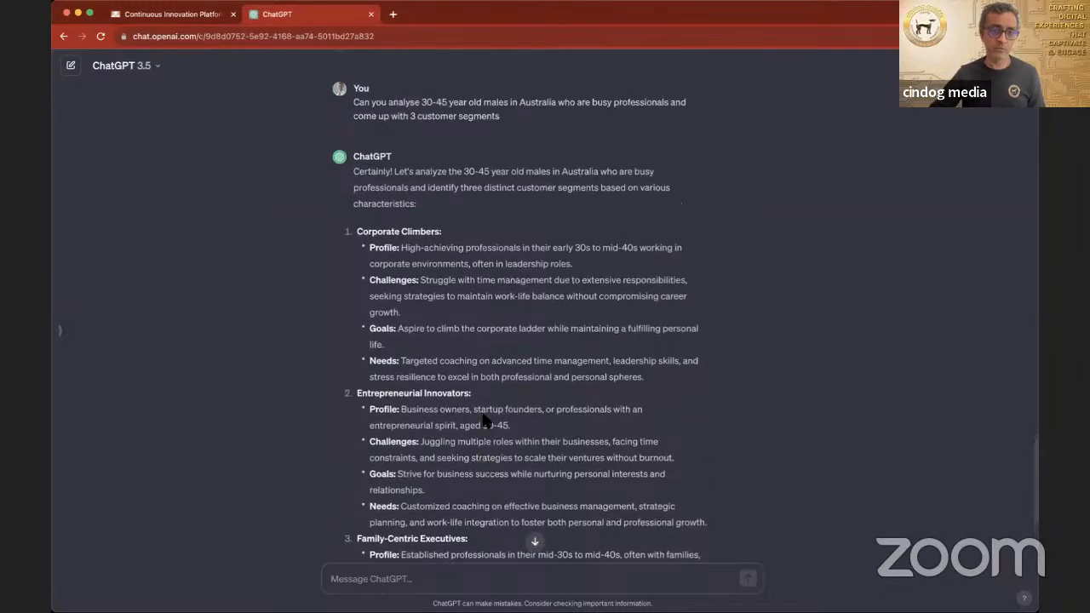
scroll(483, 420, "down", 2)
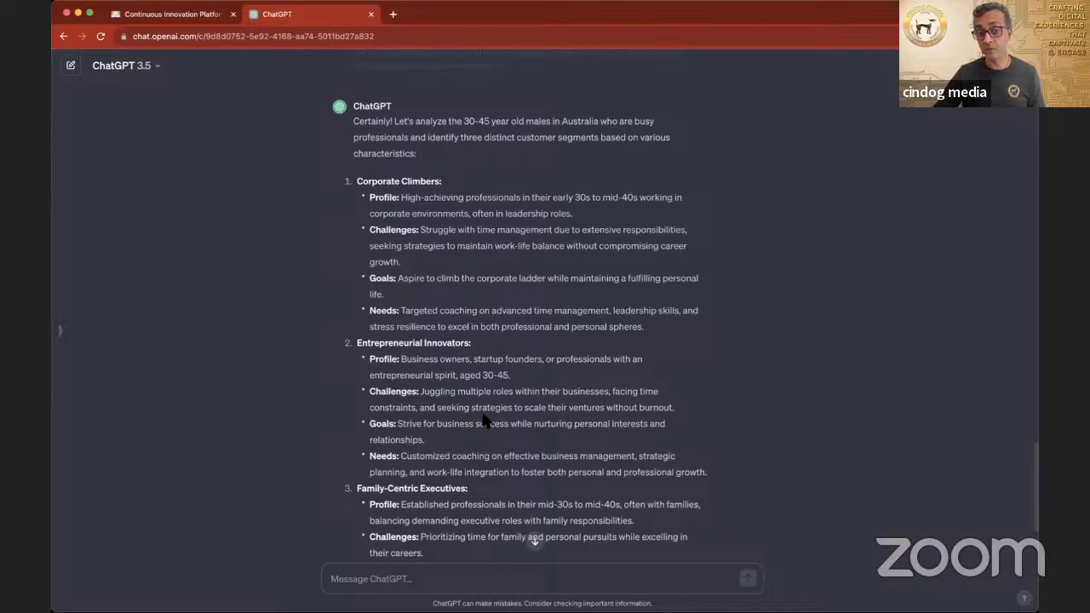
scroll(449, 397, "down", 1)
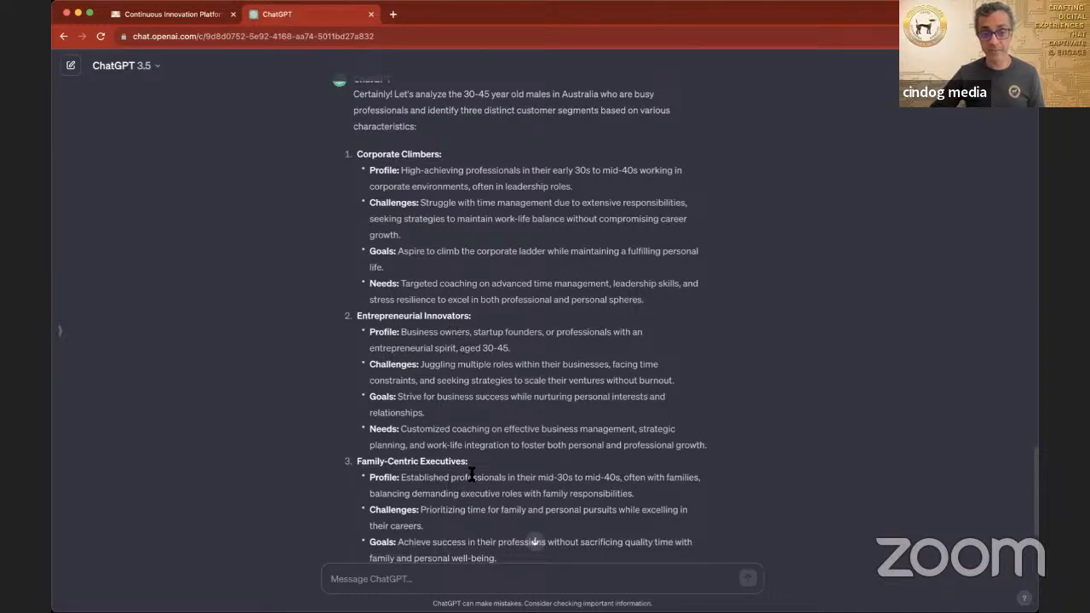
left_click_drag(357, 154, 564, 464)
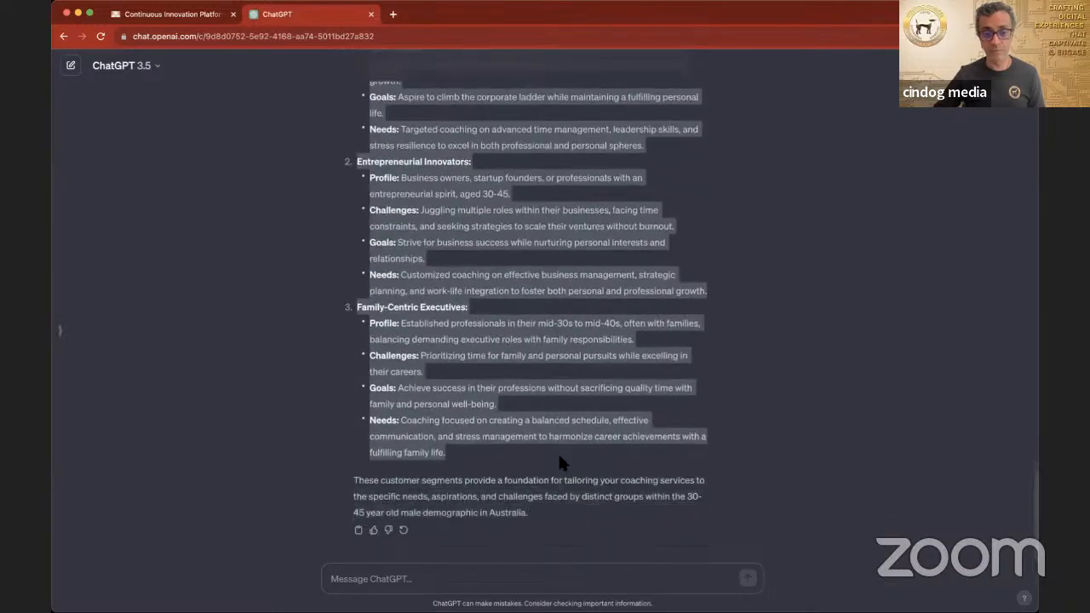
left_click(177, 15)
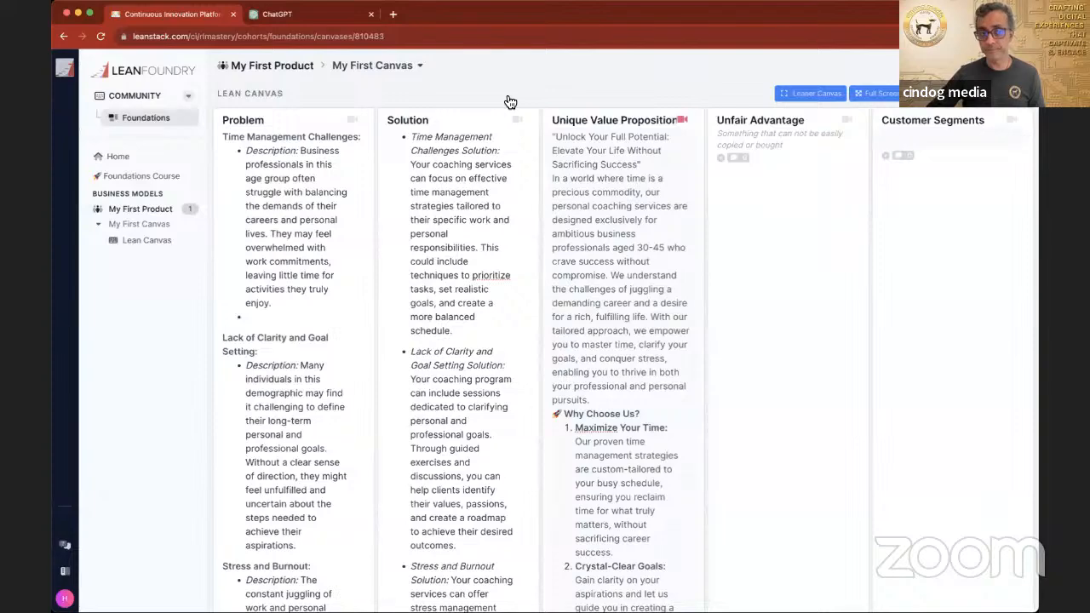
left_click(303, 17)
Step: Copy the Corporate Climbers segment from ChatGPT's reply into the Customer Segments section of the Lean Canvas
scroll(400, 160, "up", 3)
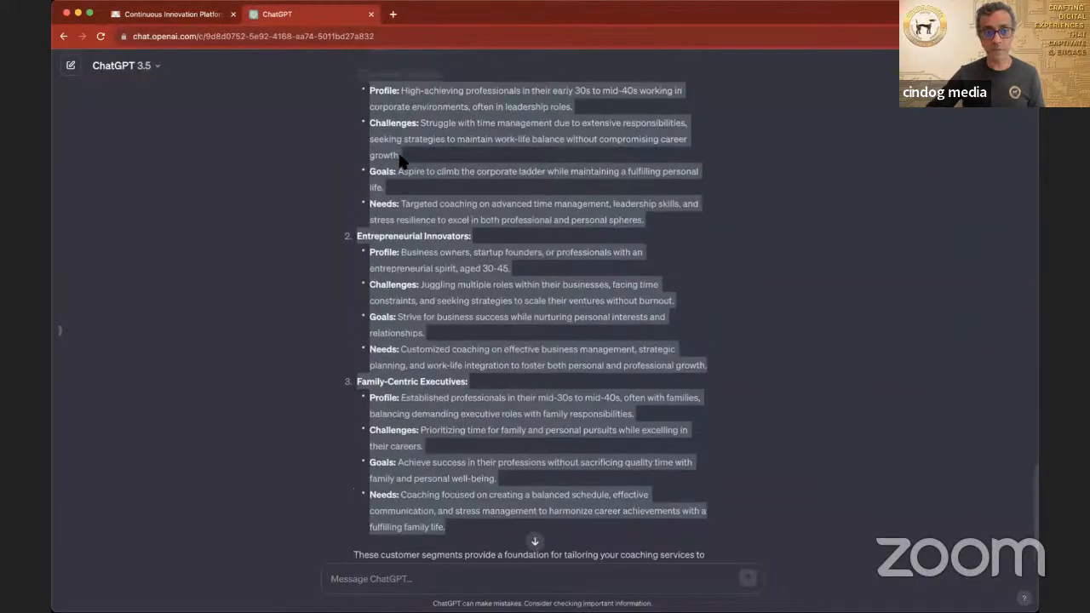
left_click(357, 133)
left_click_drag(357, 133, 666, 269)
key("ctrl+c")
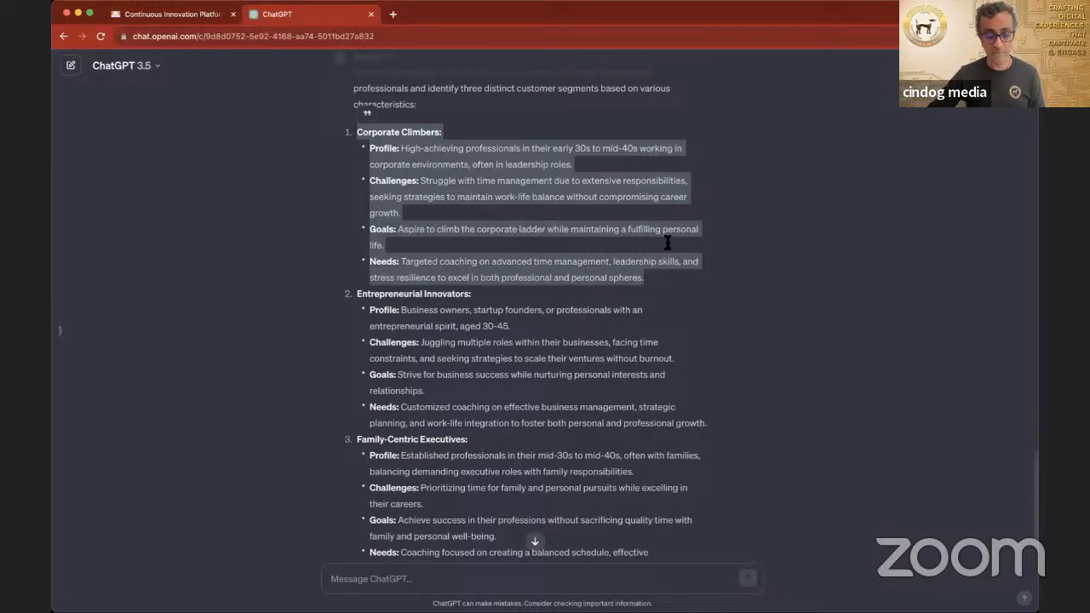
left_click(187, 15)
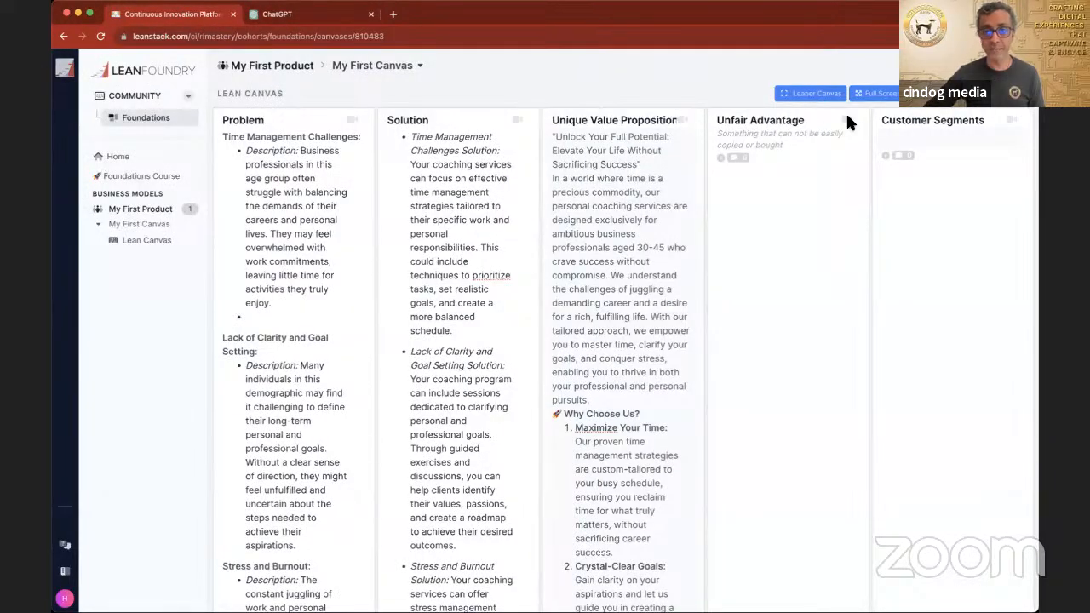
left_click(917, 140)
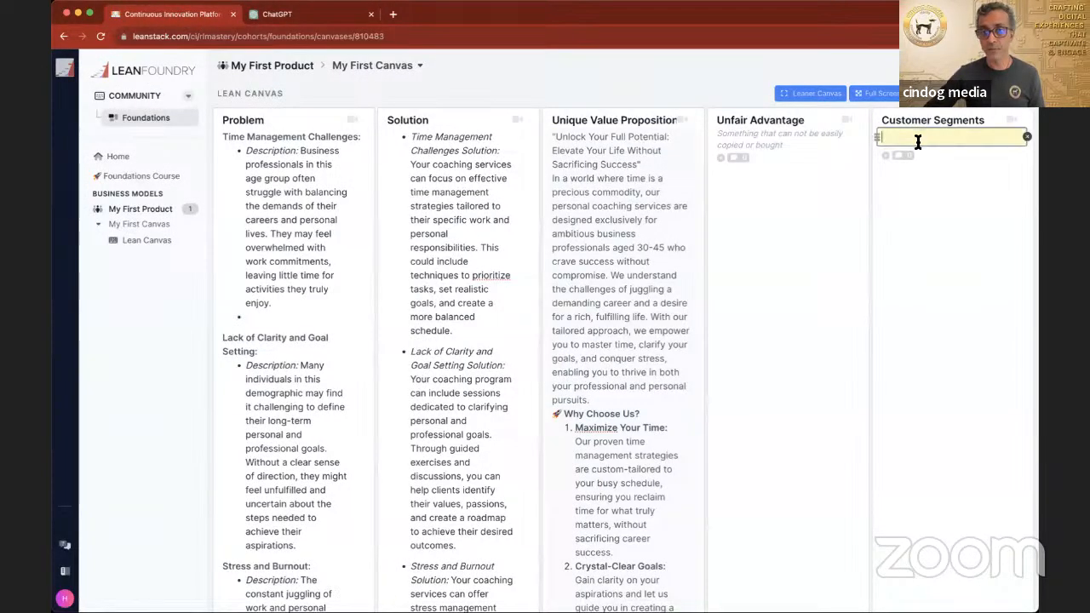
key("ctrl+v")
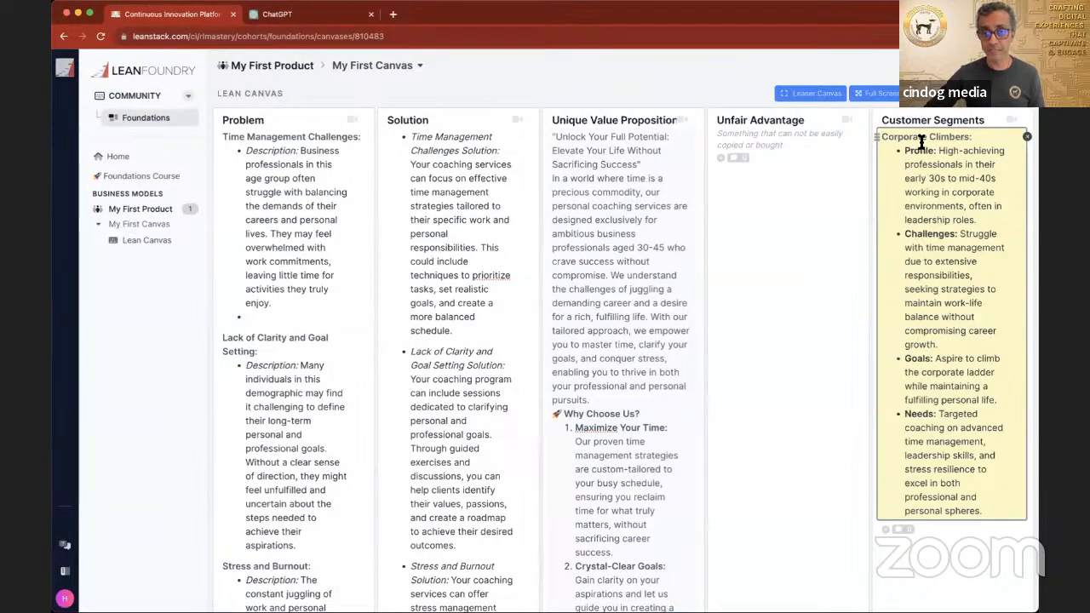
Step: Copy the Entrepreneurial Innovators segment from ChatGPT into a new Customer Segments entry below Corporate Climbers
left_click(281, 14)
left_click_drag(356, 293, 740, 427)
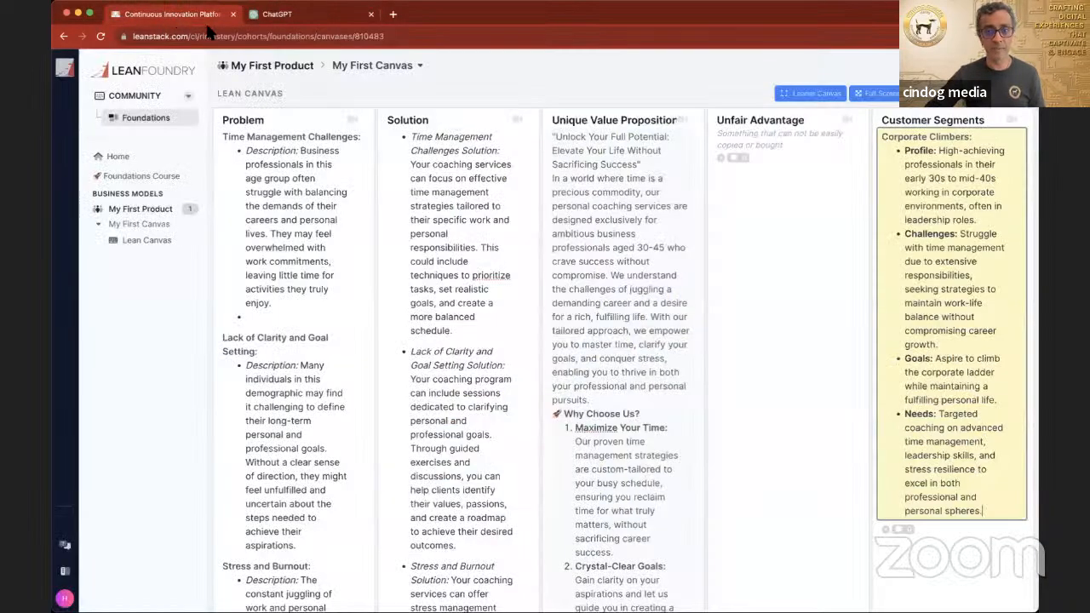
left_click(170, 14)
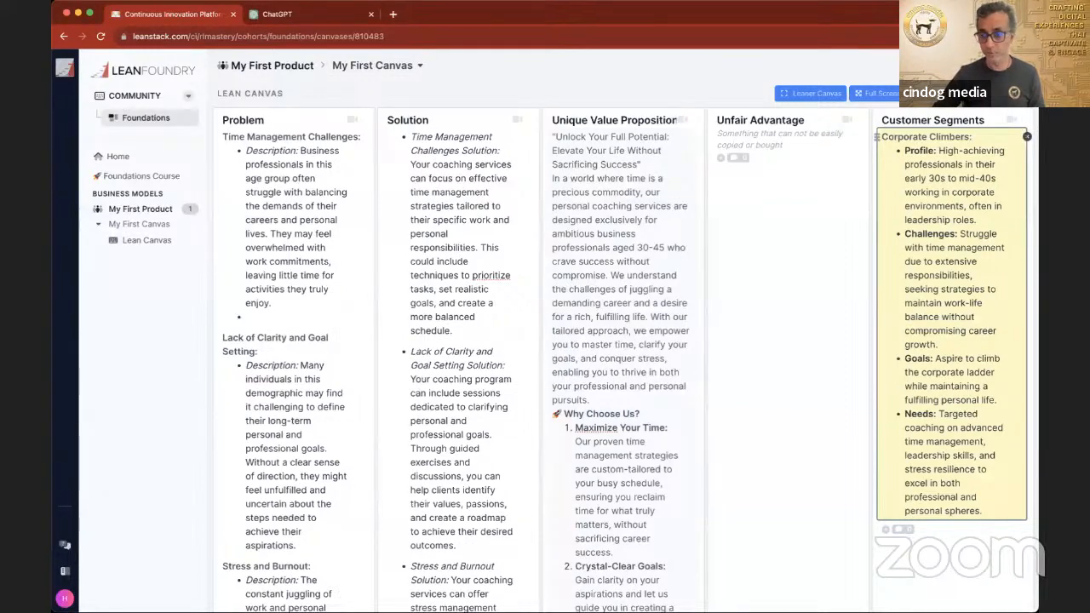
left_click(969, 532)
key("super+v")
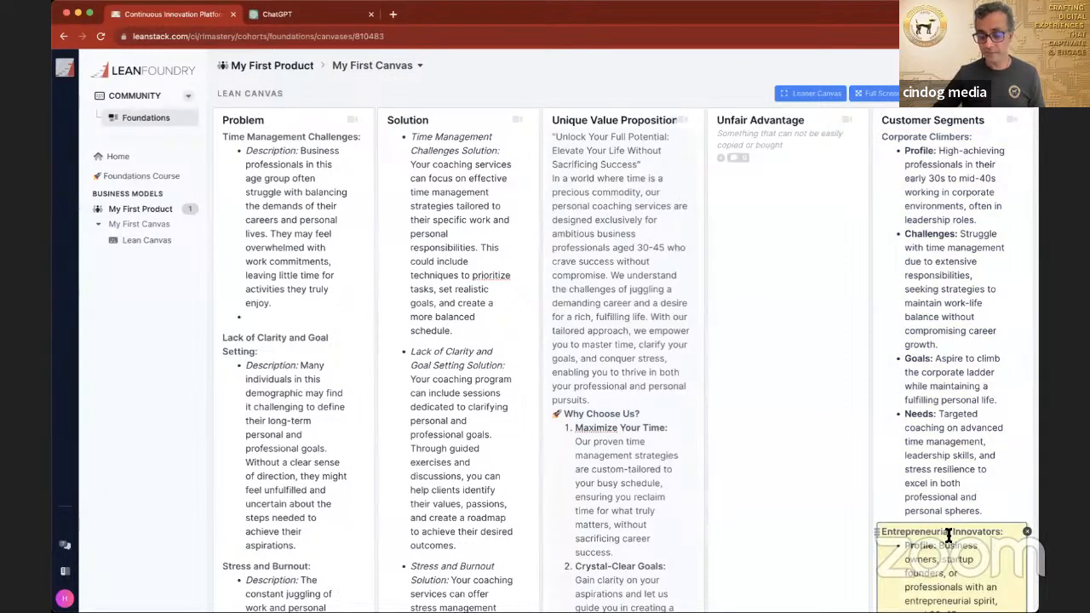
Step: Copy the full Family-Centric Executives segment from ChatGPT into a new Customer Segments entry below Entrepreneurial Innovators
left_click(315, 14)
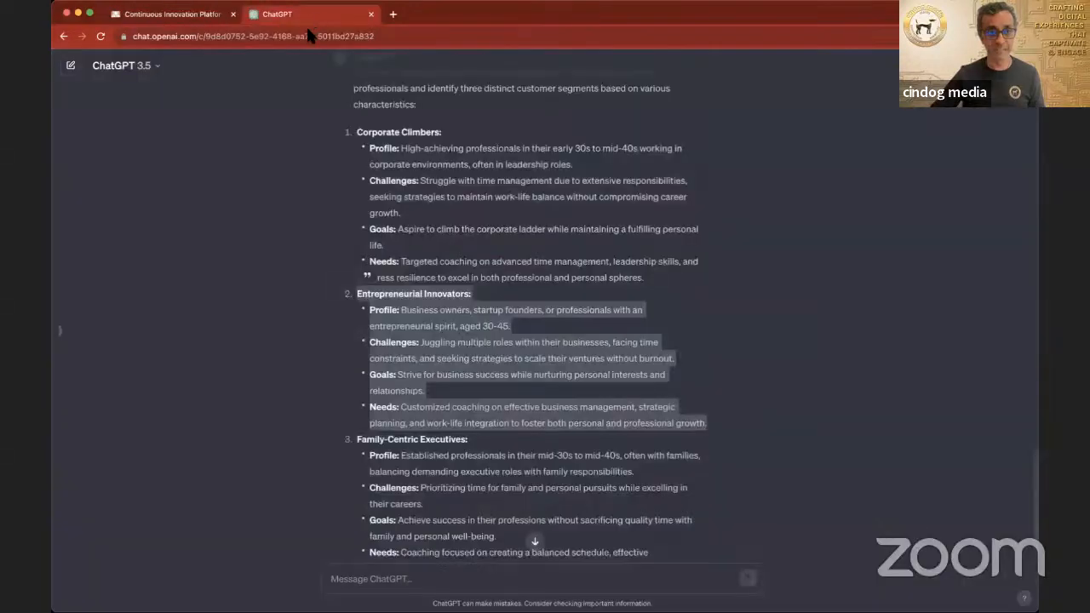
left_click(358, 442)
scroll(499, 377, "down", 3)
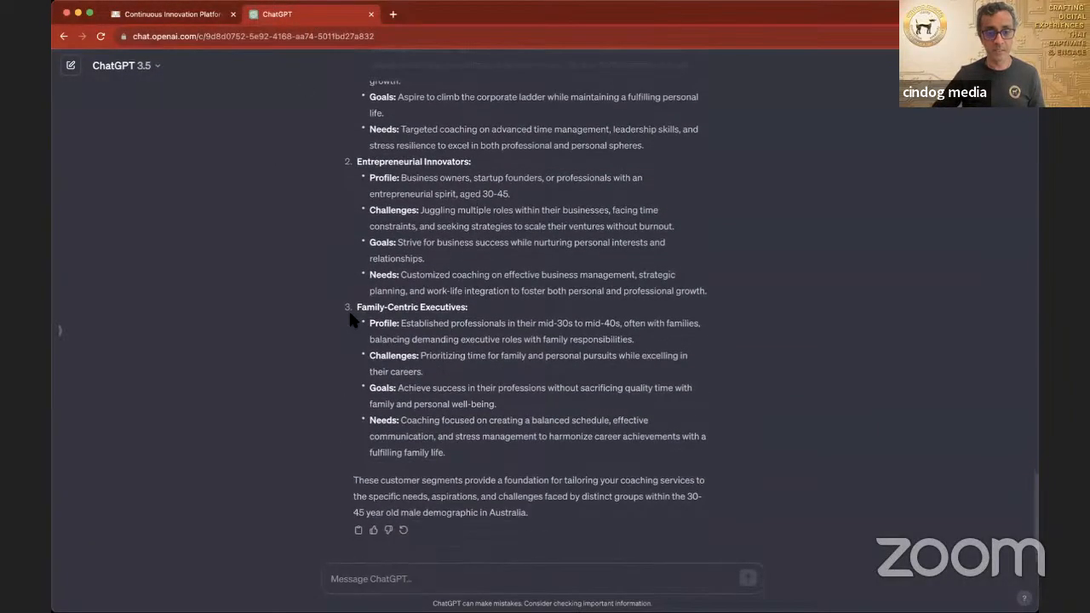
left_click_drag(358, 308, 478, 396)
key("super+c")
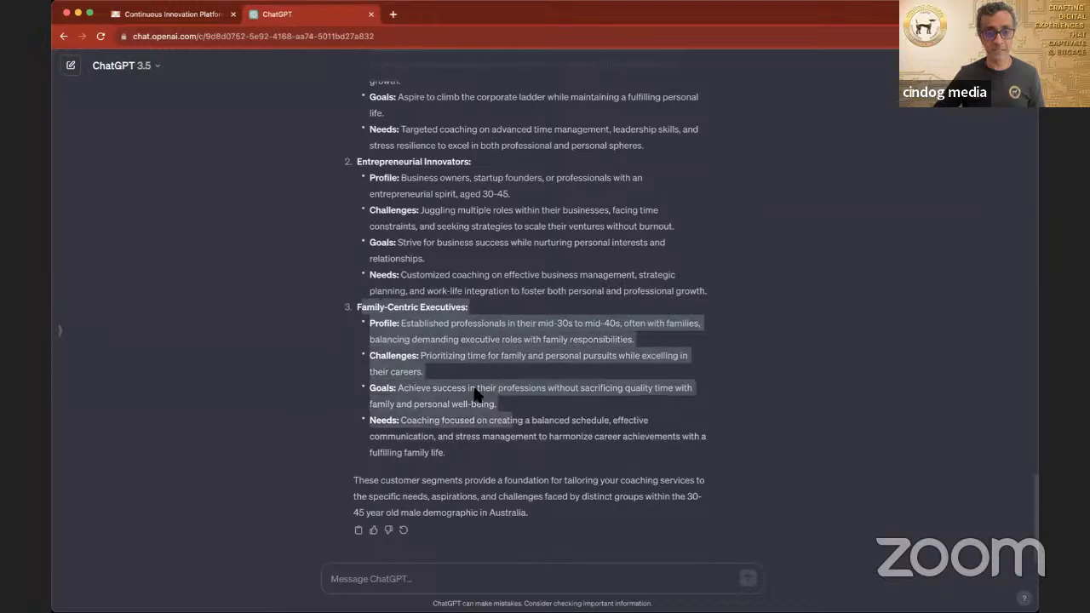
left_click_drag(356, 306, 532, 447)
left_click(187, 15)
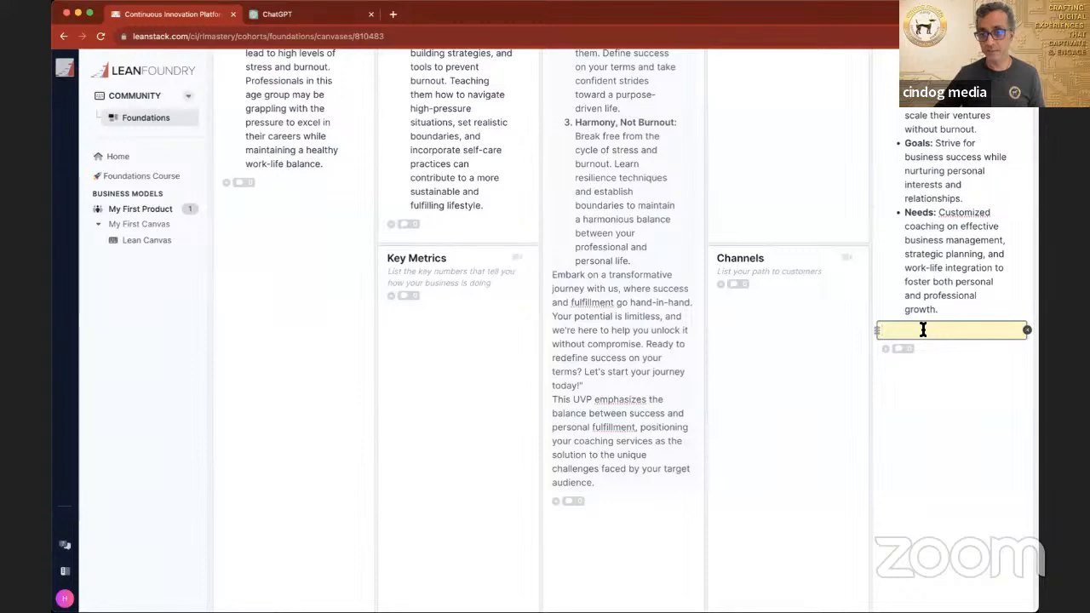
key("super+v")
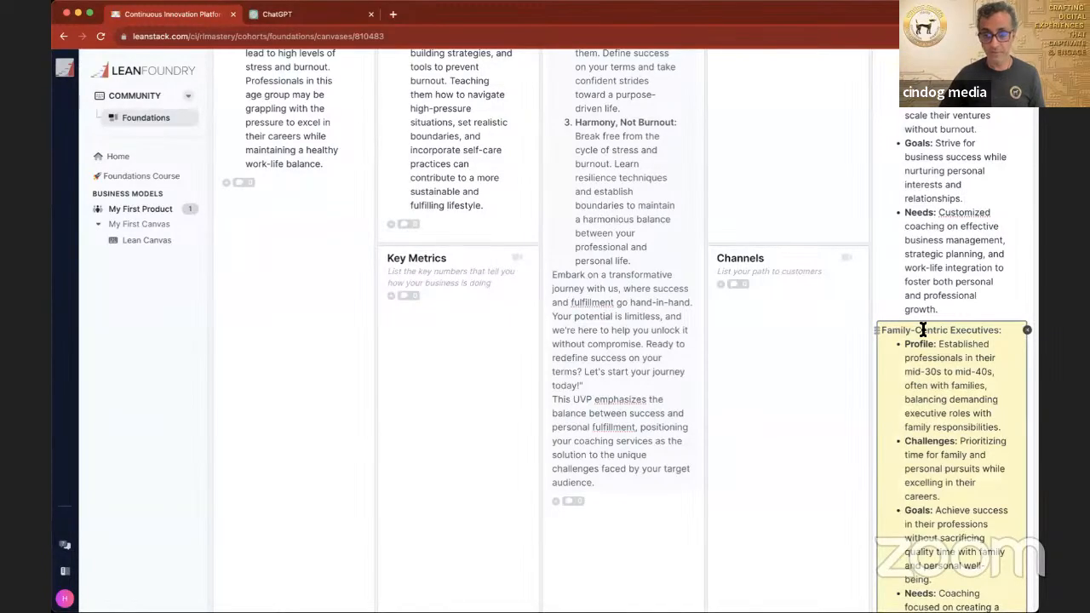
key("Return")
Step: Review the canvas from the Problem and Customer Segments sections down to Key Metrics and Channels
scroll(761, 222, "up", 2)
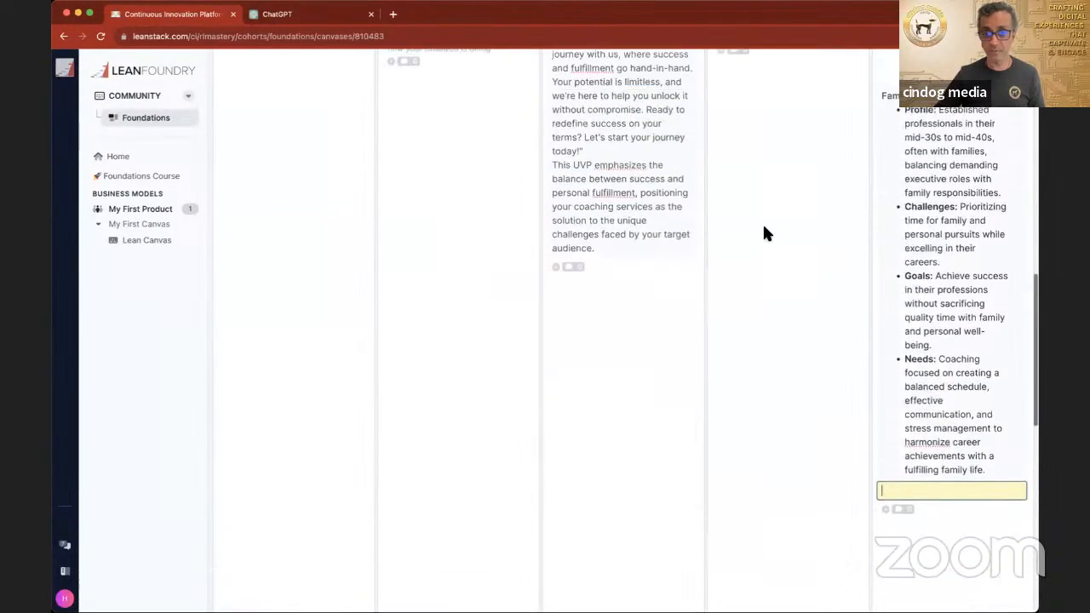
scroll(764, 228, "up", 8)
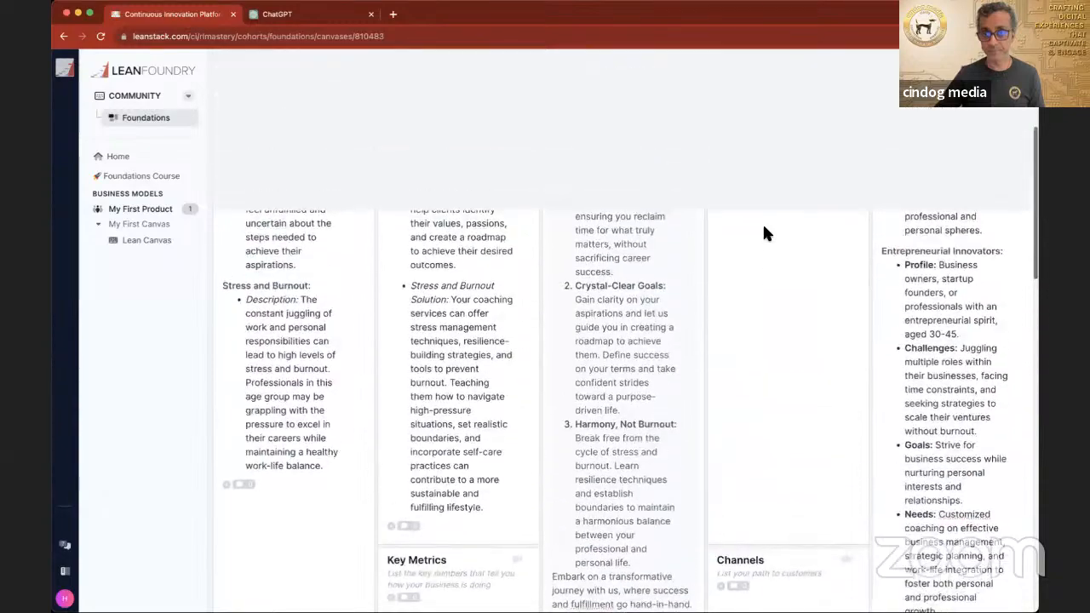
scroll(764, 228, "up", 5)
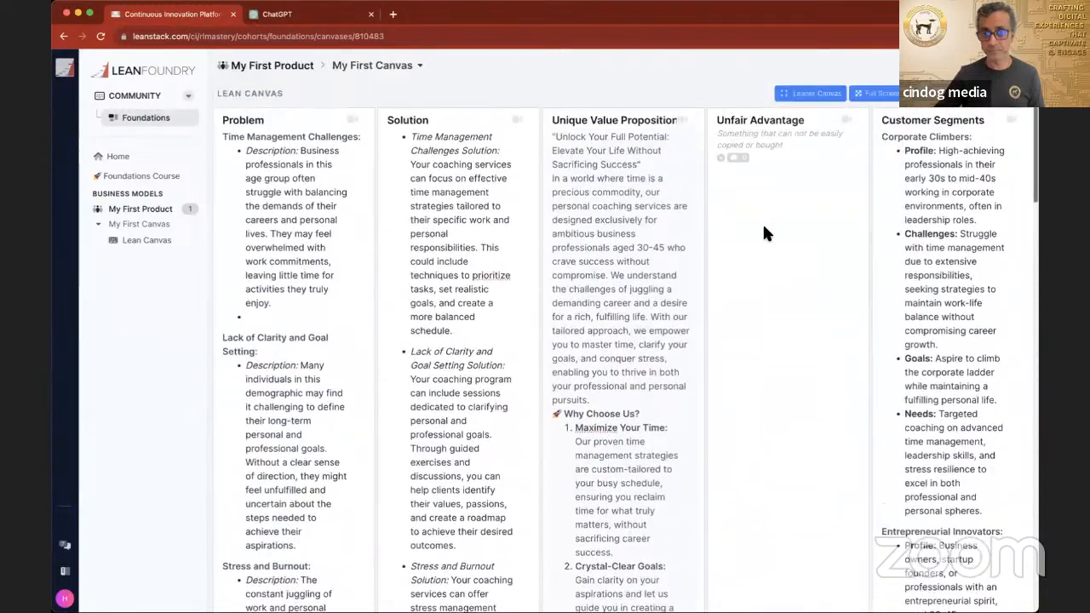
scroll(764, 232, "down", 5)
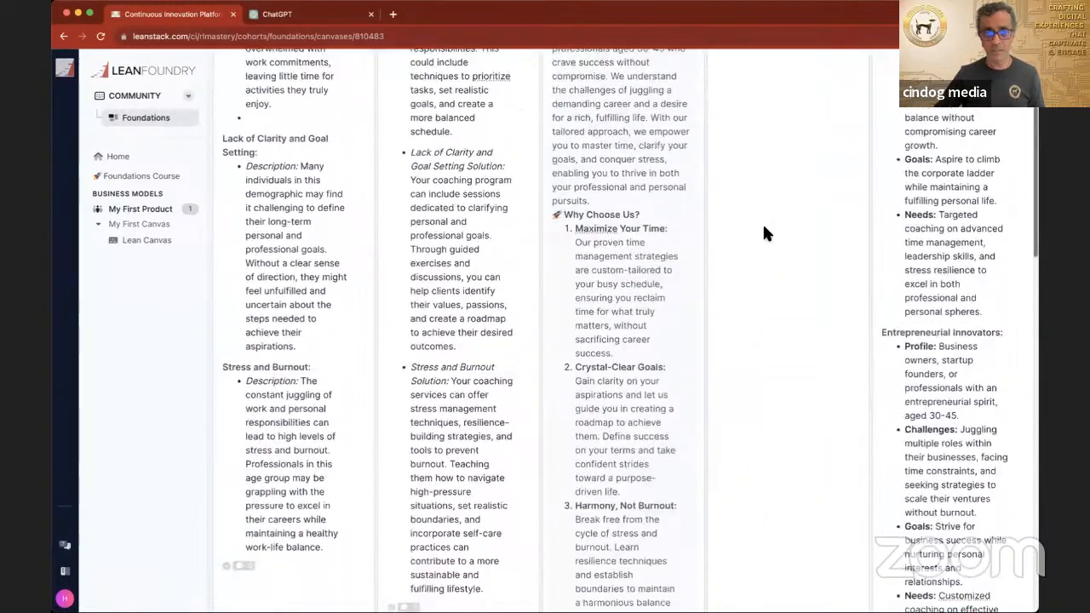
scroll(763, 233, "down", 4)
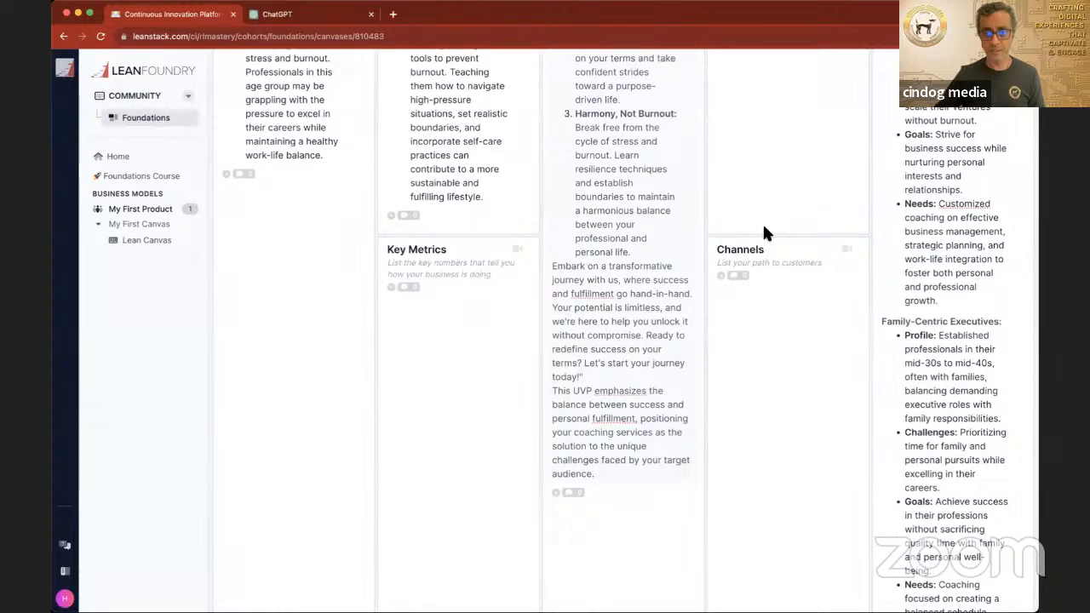
scroll(764, 232, "down", 1)
scroll(763, 232, "down", 1)
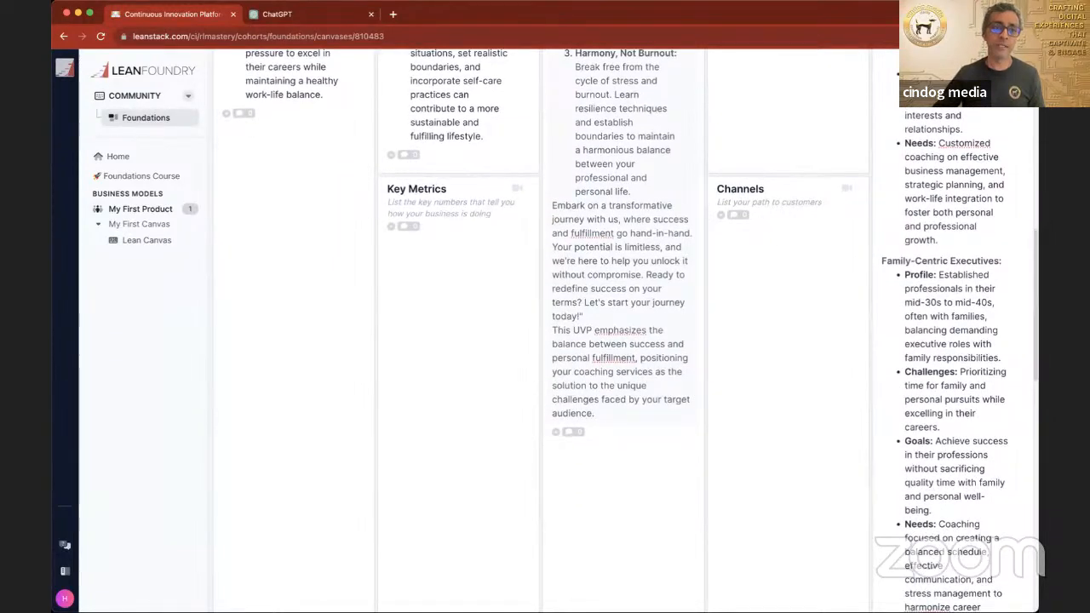
Step: Switch to ChatGPT and ask "for the above customer segments, how do I as a business owner find and market to them?"
left_click(310, 14)
left_click(449, 571)
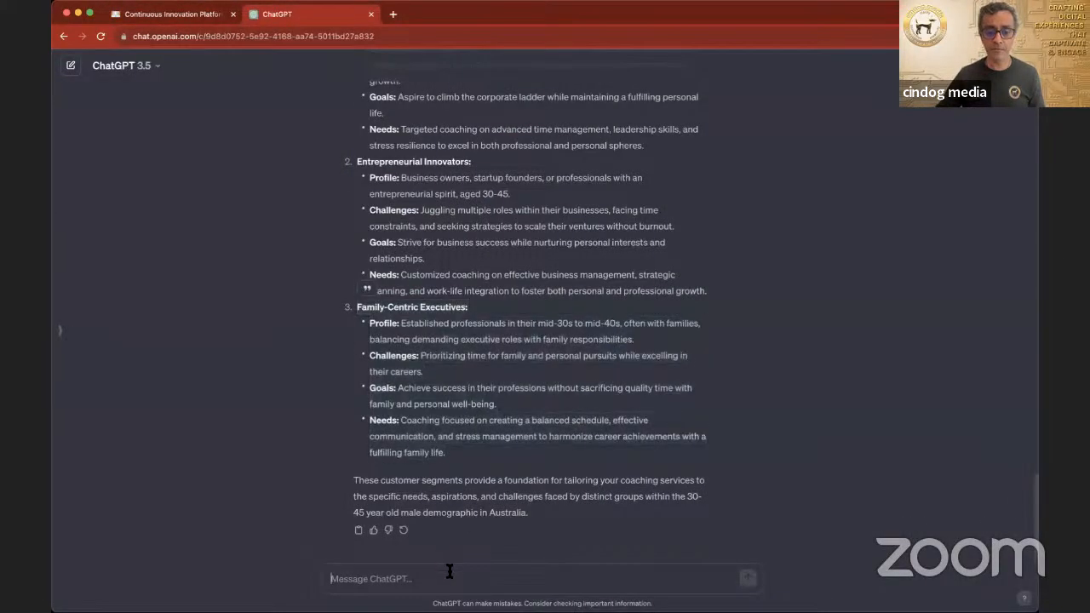
scroll(504, 500, "up", 5)
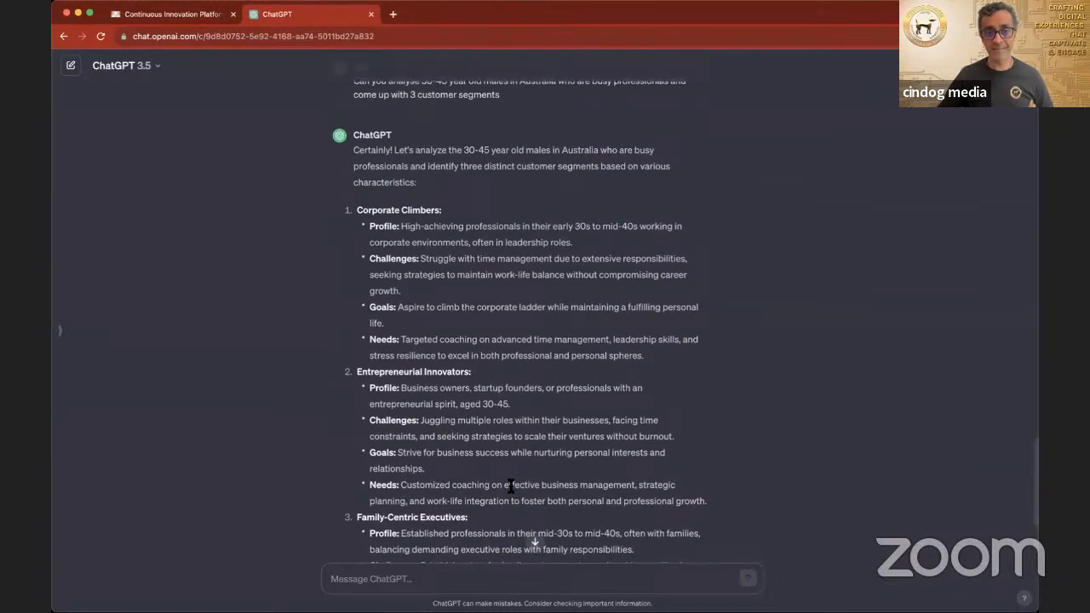
scroll(509, 486, "down", 2)
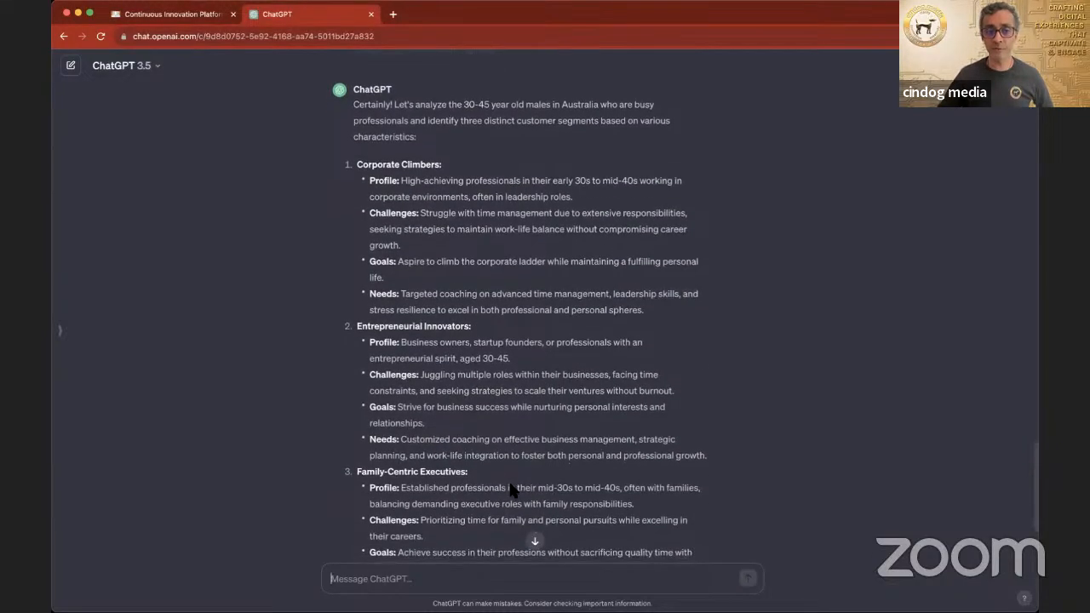
scroll(510, 485, "down", 5)
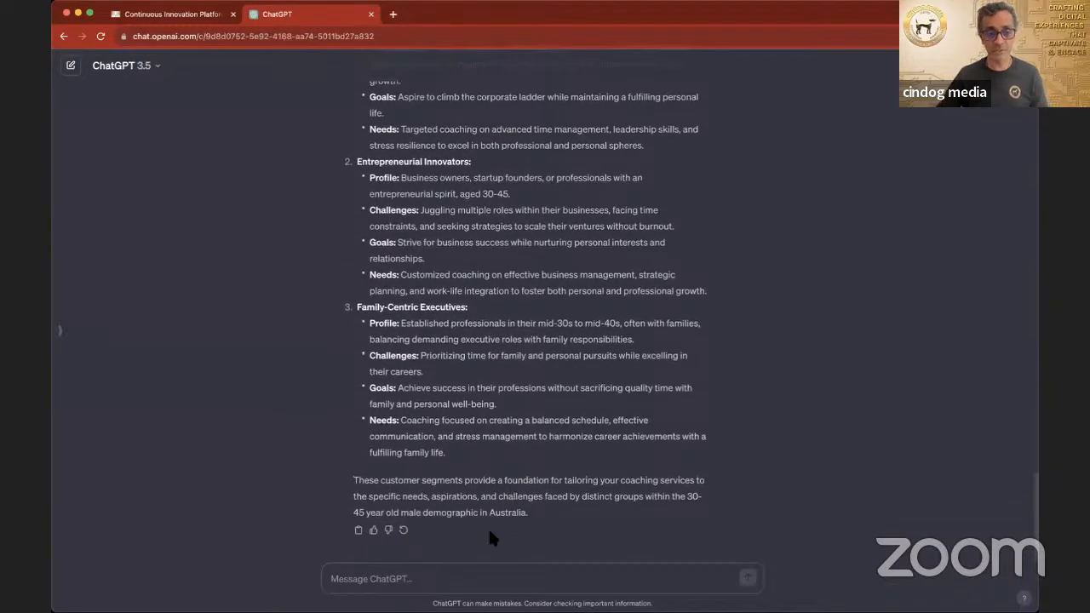
type("for")
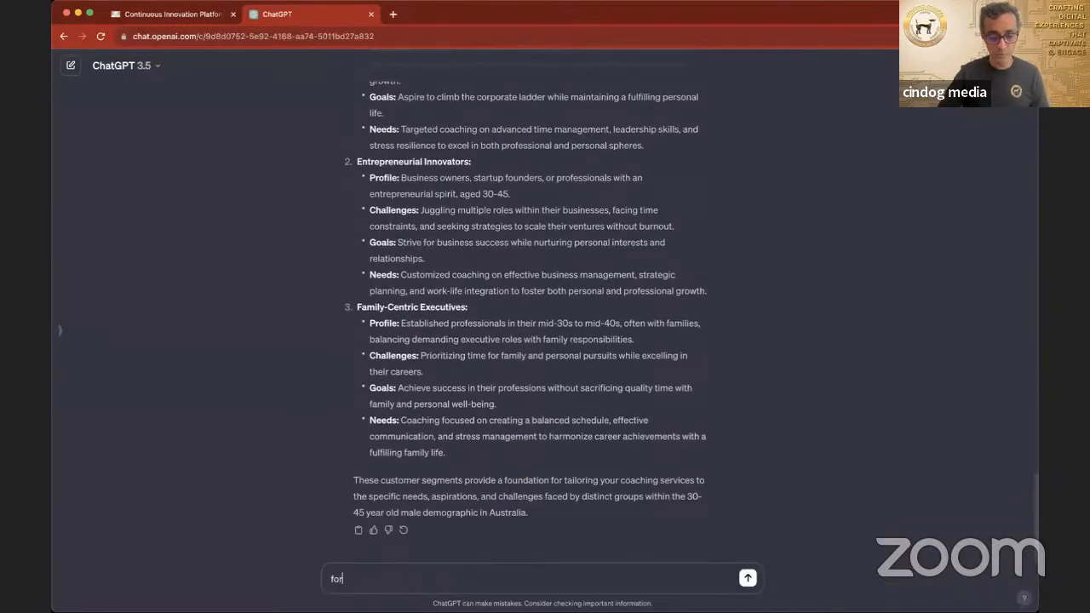
type(" the above customer s")
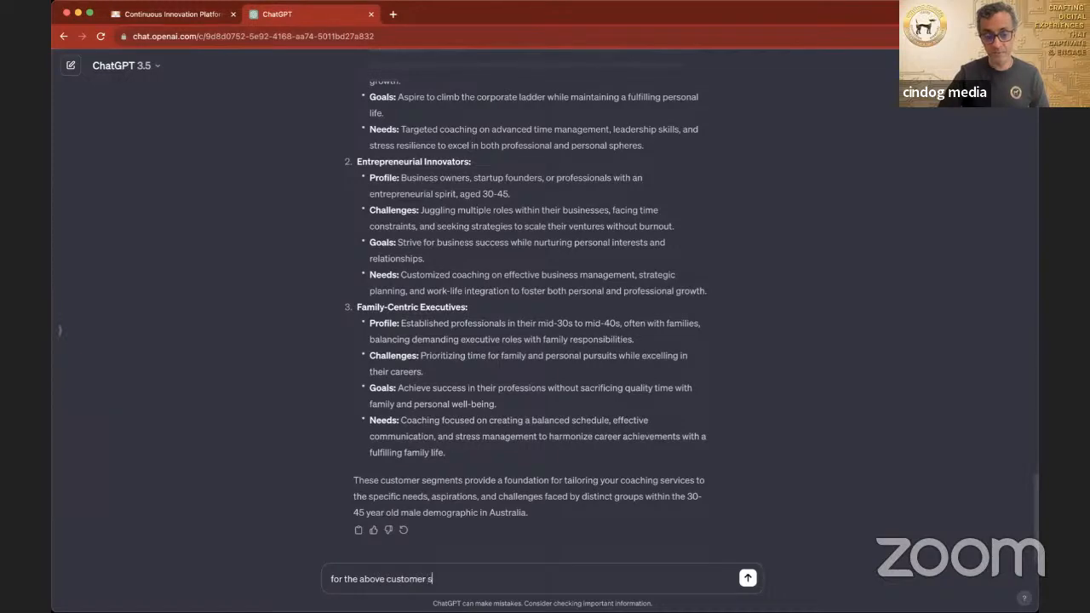
type("egments, wheh")
key("BackSpace")
type("er")
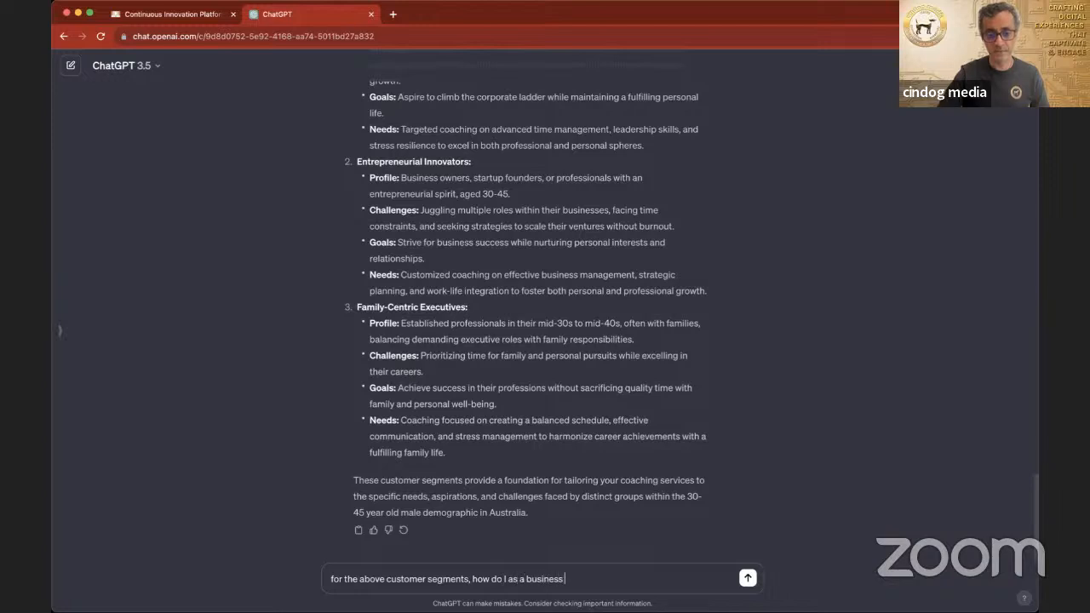
type("onw")
key("BackSpace")
type("wner find and market")
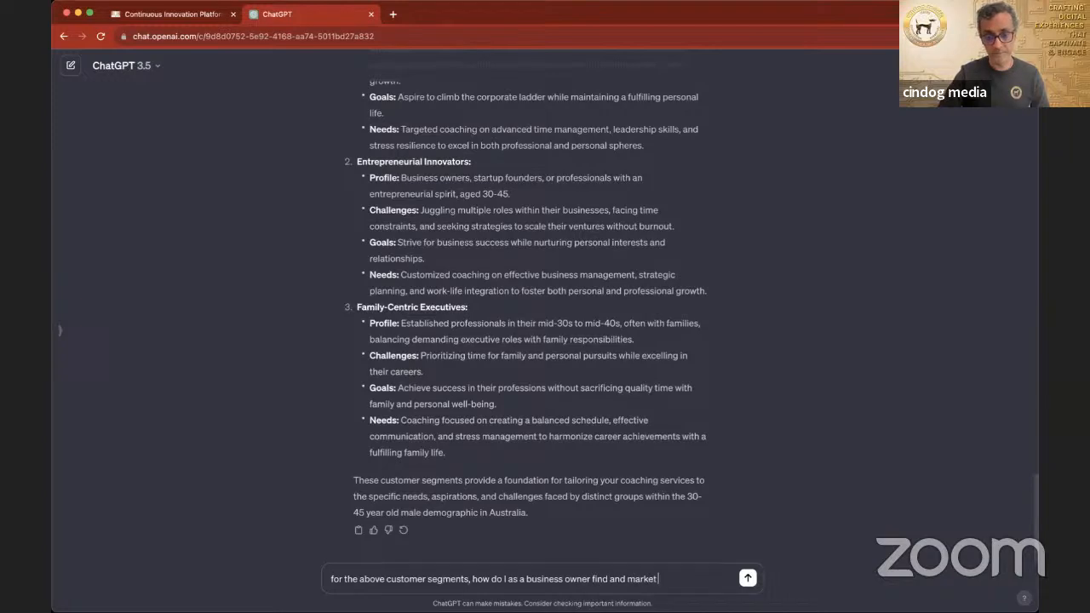
type("?")
key("Return")
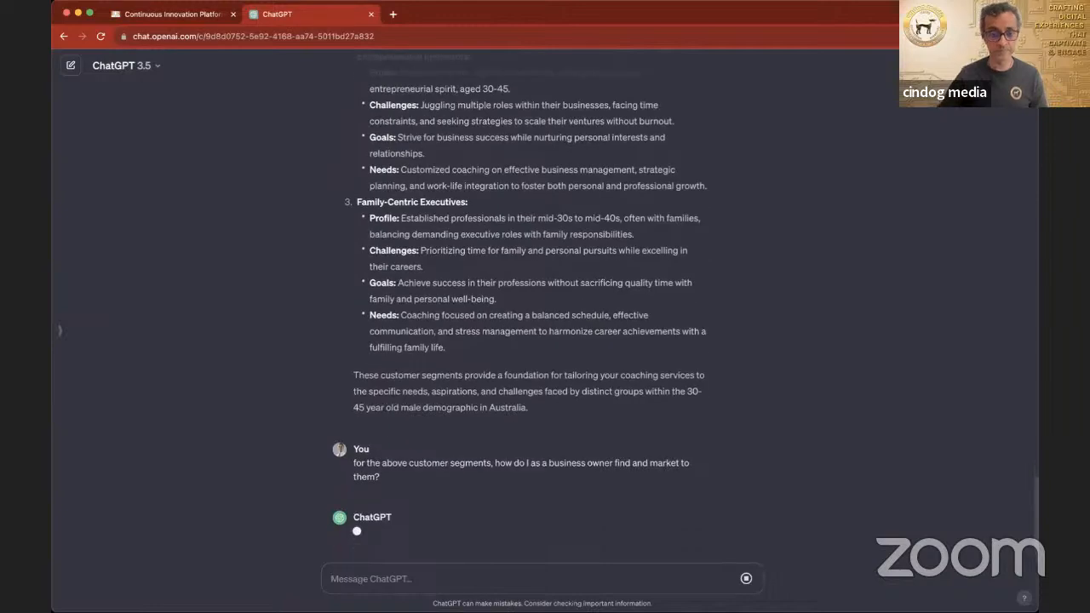
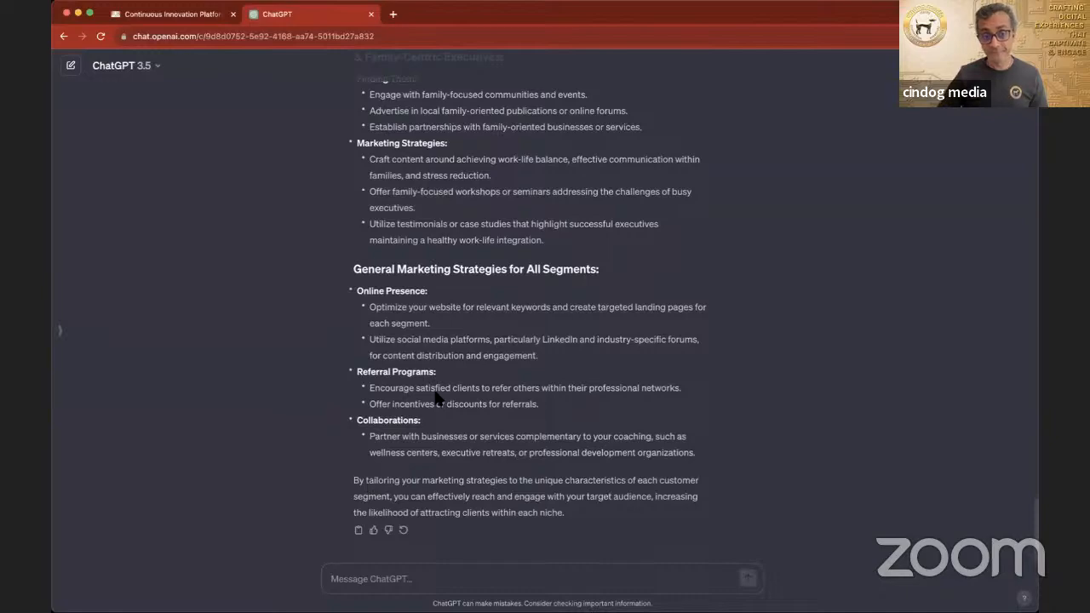
Step: Review ChatGPT's suggestions for finding and marketing to the three customer segments
scroll(436, 396, "up", 5)
scroll(436, 396, "up", 3)
scroll(436, 396, "up", 4)
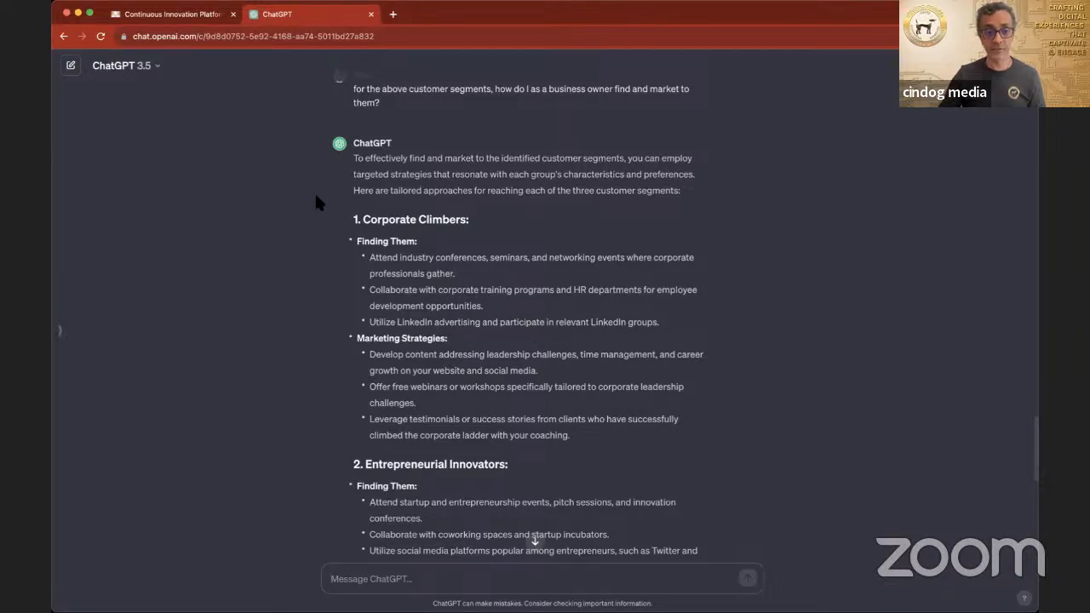
scroll(387, 364, "down", 3)
scroll(387, 365, "down", 1)
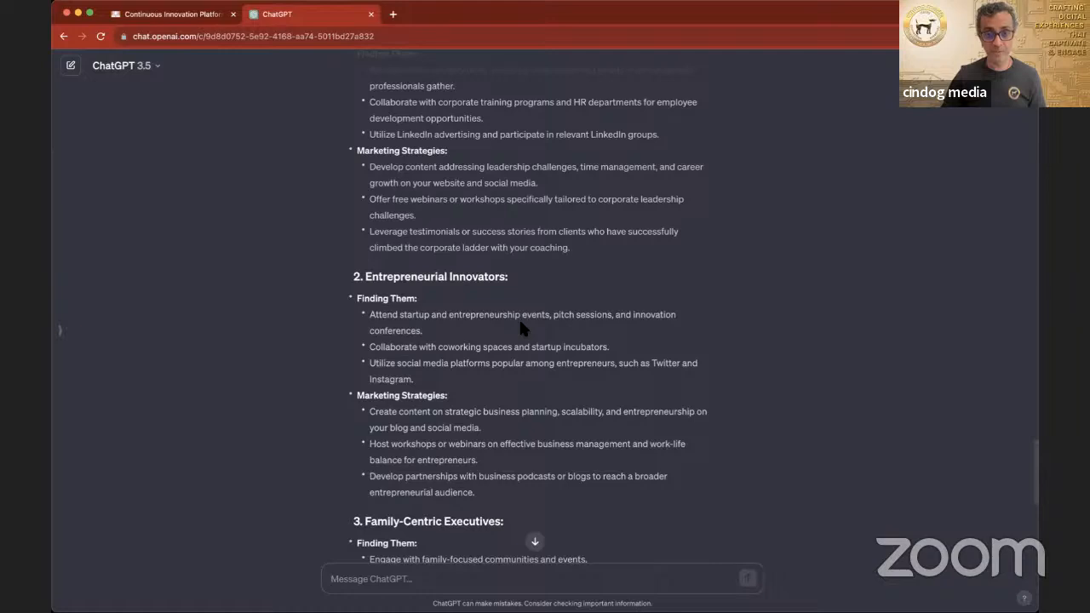
scroll(392, 439, "down", 3)
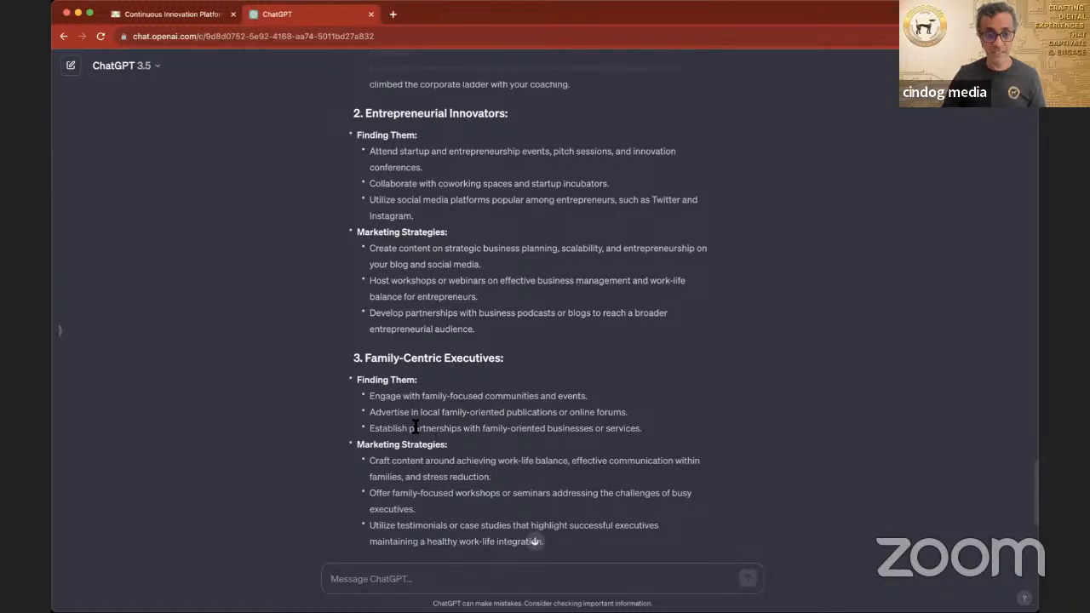
scroll(430, 432, "up", 5)
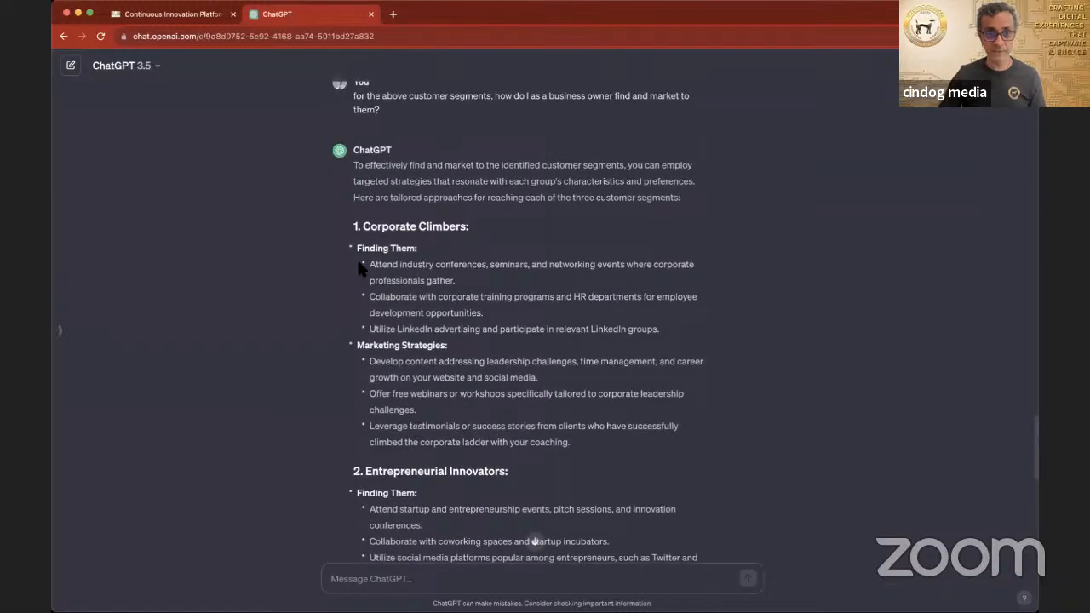
left_click_drag(351, 228, 695, 454)
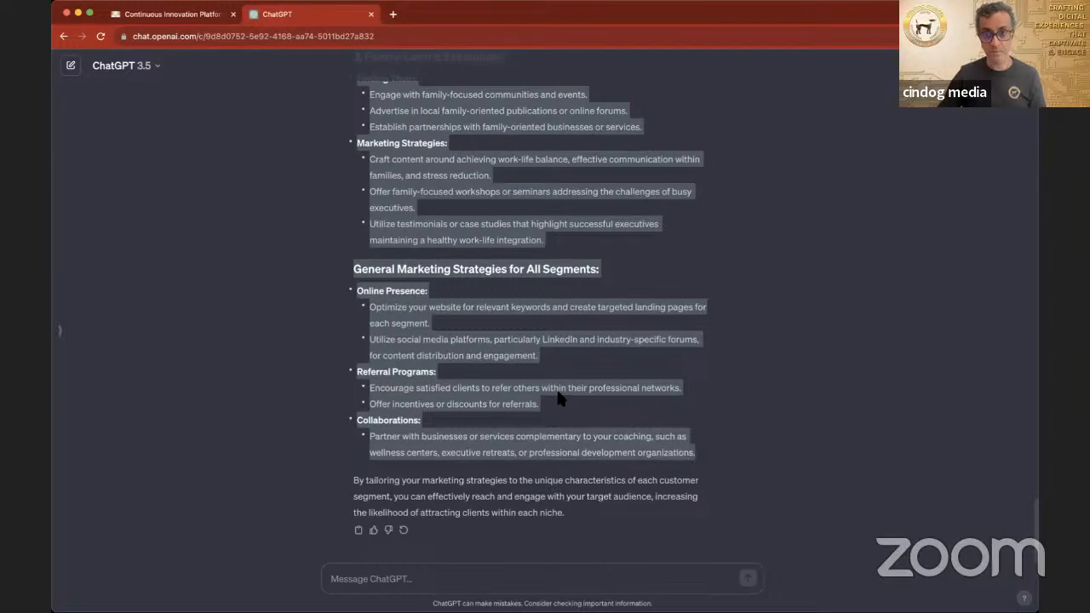
scroll(322, 136, "up", 3)
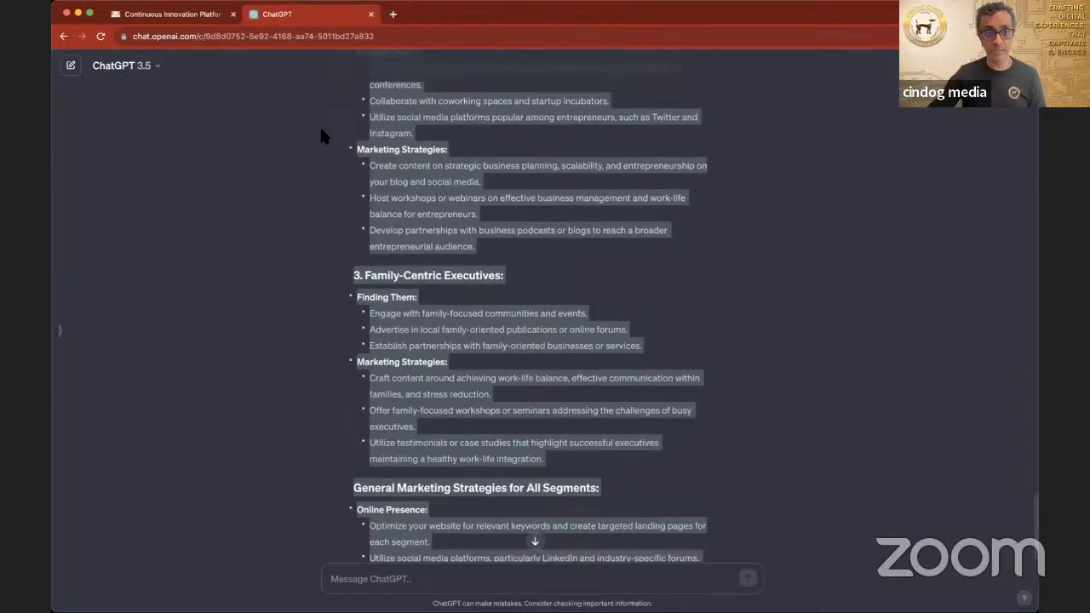
scroll(321, 130, "up", 5)
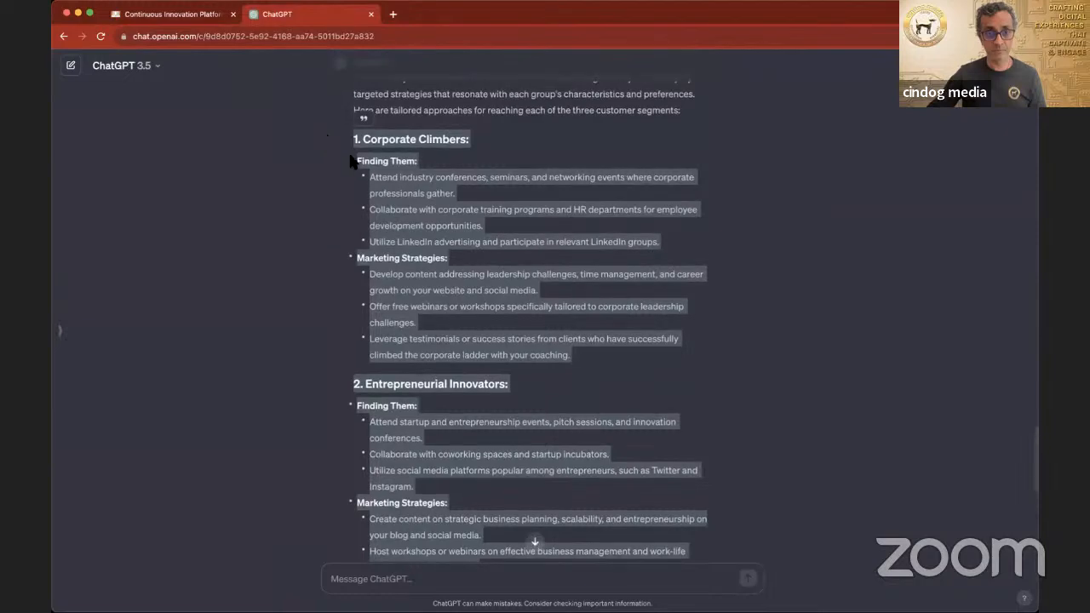
left_click(358, 172)
Step: Copy the Corporate Climbers Finding Them and Marketing Strategies lists from ChatGPT into a new Channels entry and start an empty entry below
left_click_drag(356, 166, 598, 362)
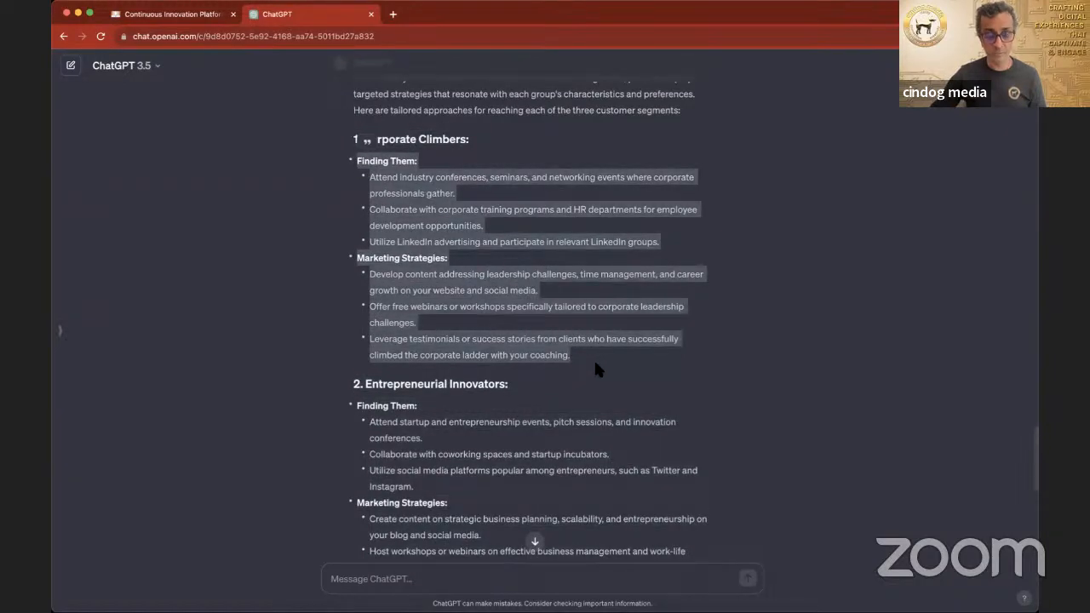
left_click(174, 16)
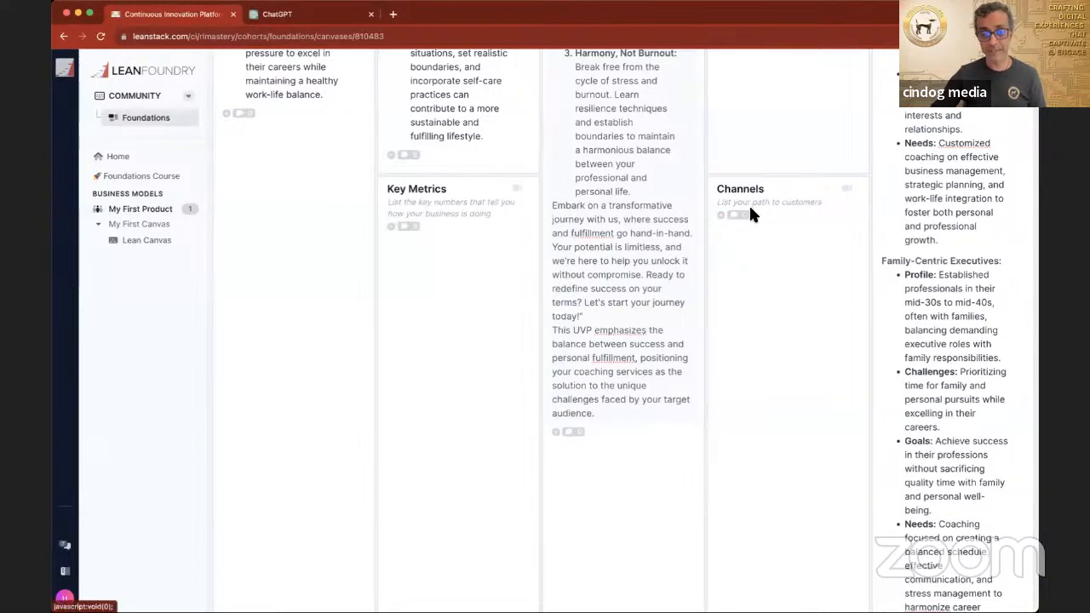
scroll(750, 212, "up", 1)
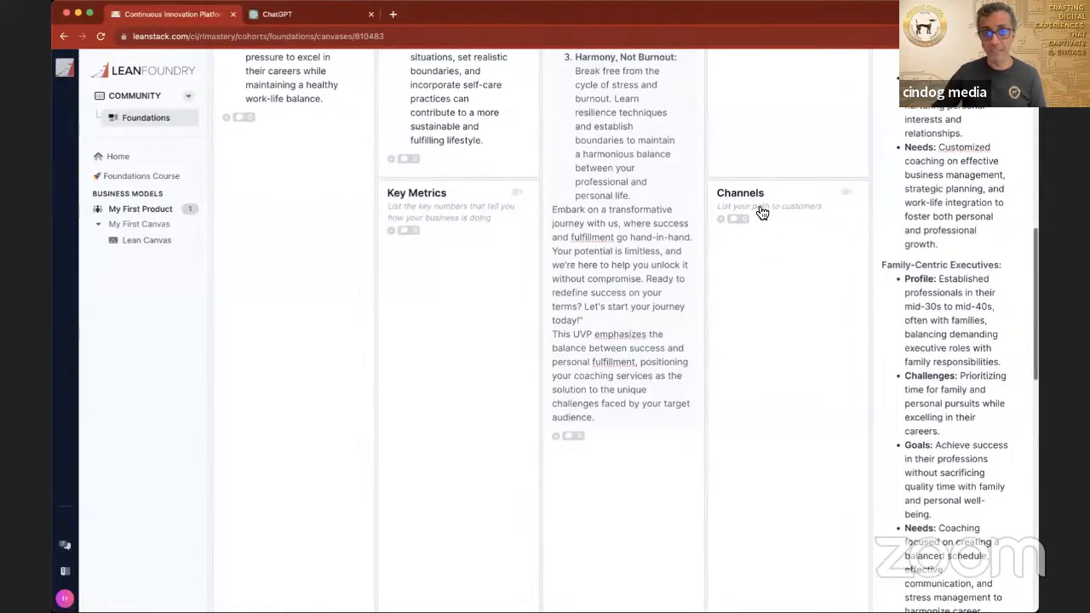
left_click(757, 211)
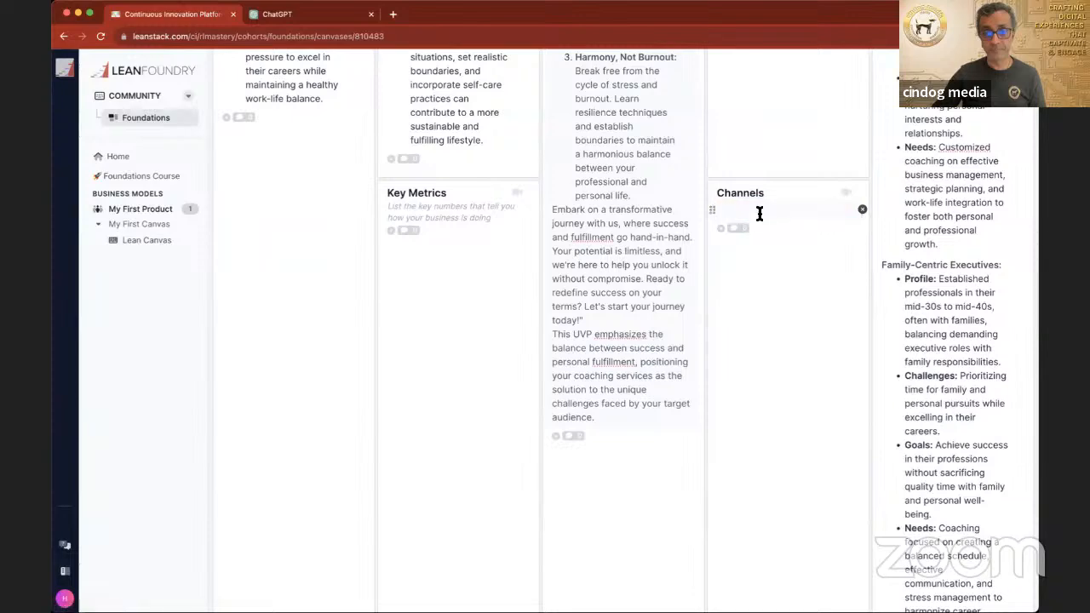
key("super+v")
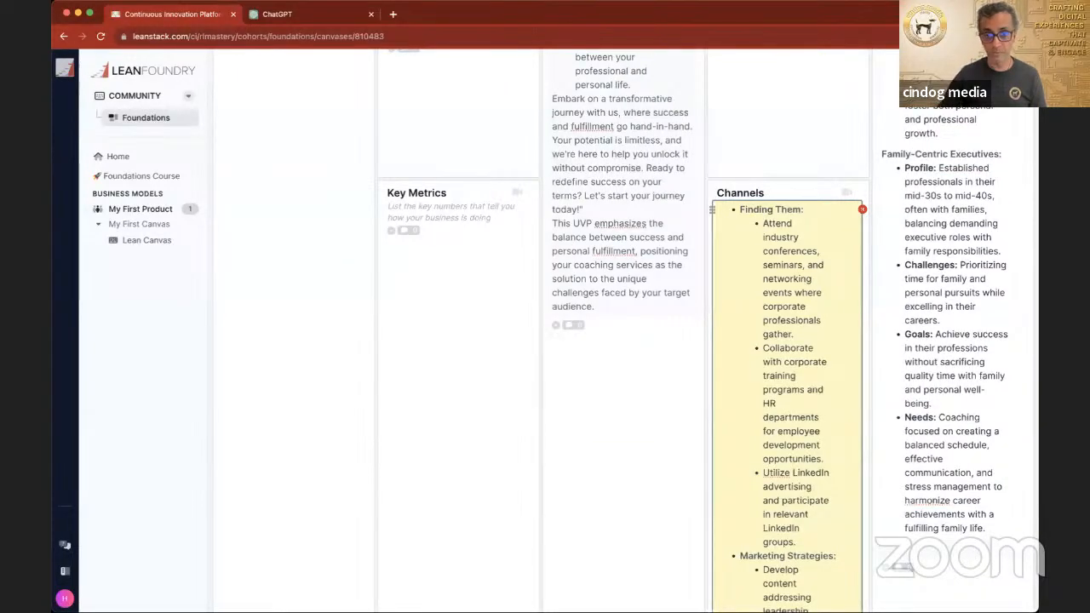
key("Return")
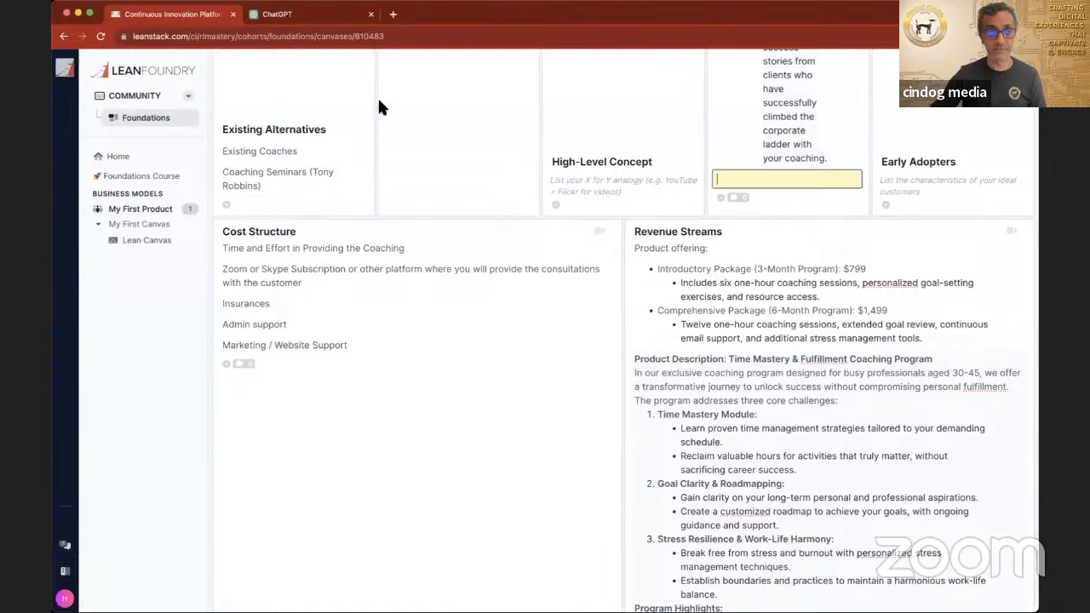
Step: Copy the "1. Corporate Climbers:" heading from ChatGPT to the start of the first Channels entry, above Finding Them
left_click(304, 18)
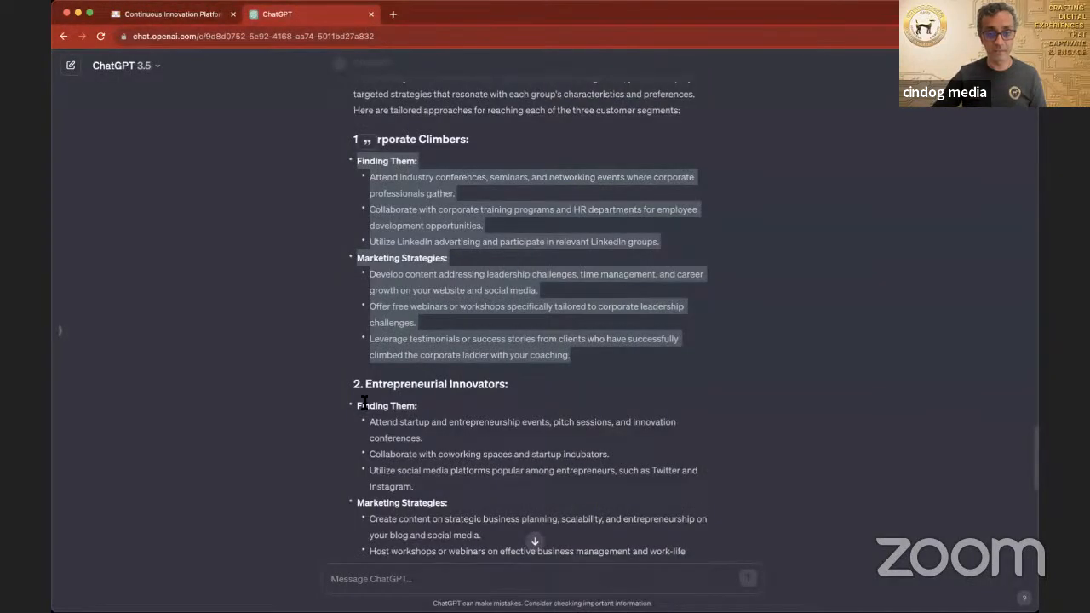
scroll(363, 405, "down", 3)
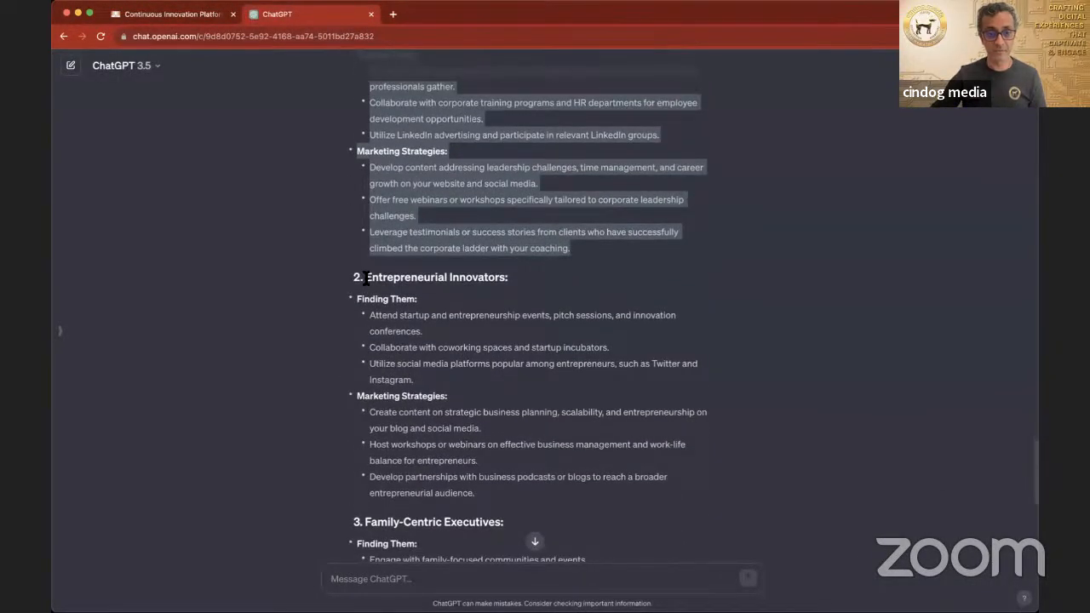
scroll(368, 290, "up", 3)
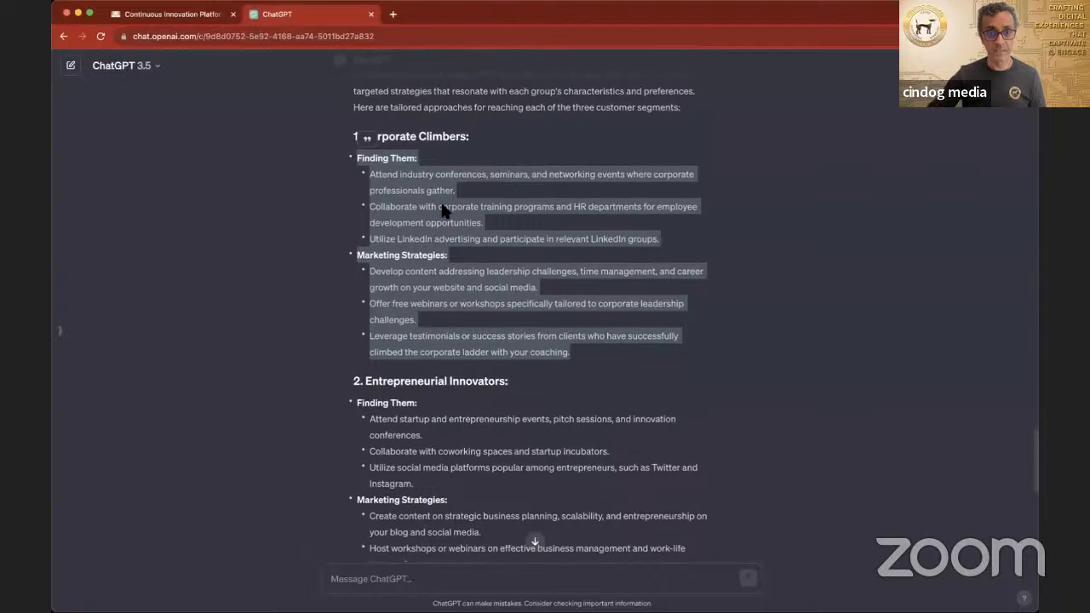
left_click_drag(466, 136, 358, 140)
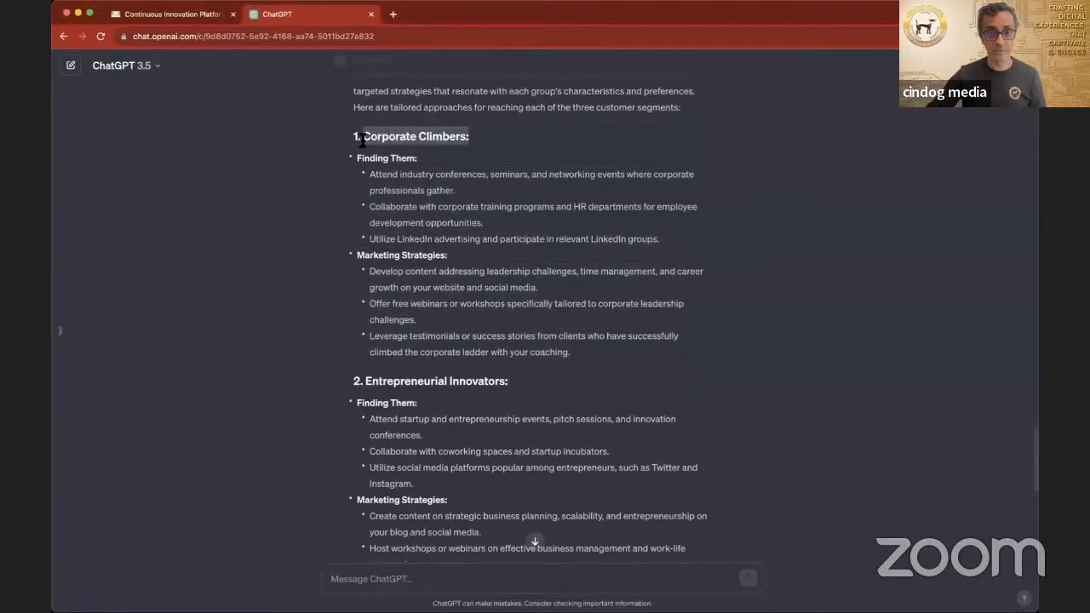
left_click(174, 14)
scroll(710, 277, "up", 10)
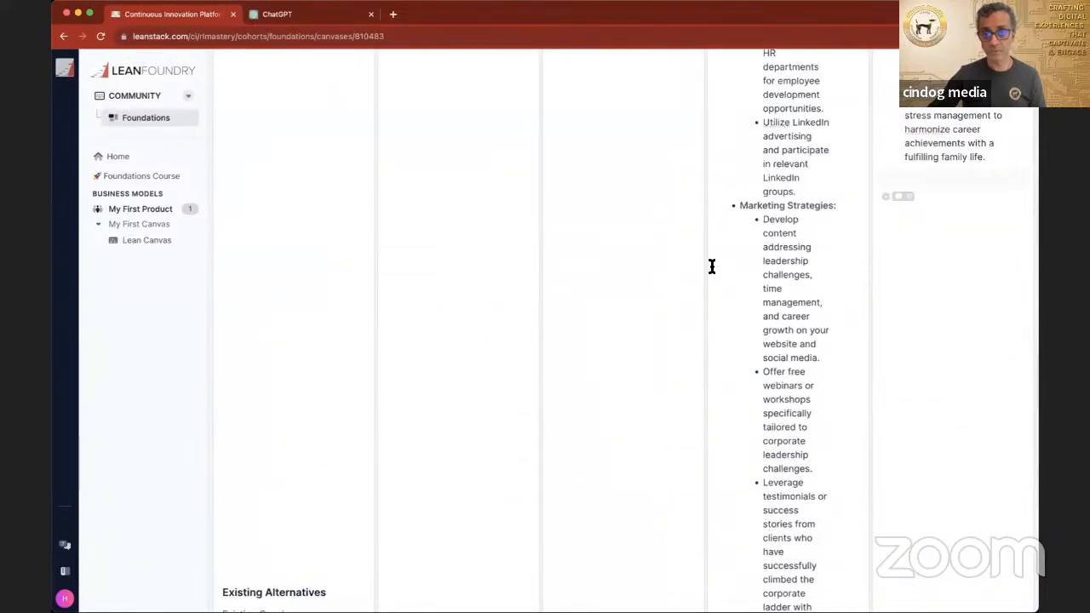
scroll(711, 267, "up", 10)
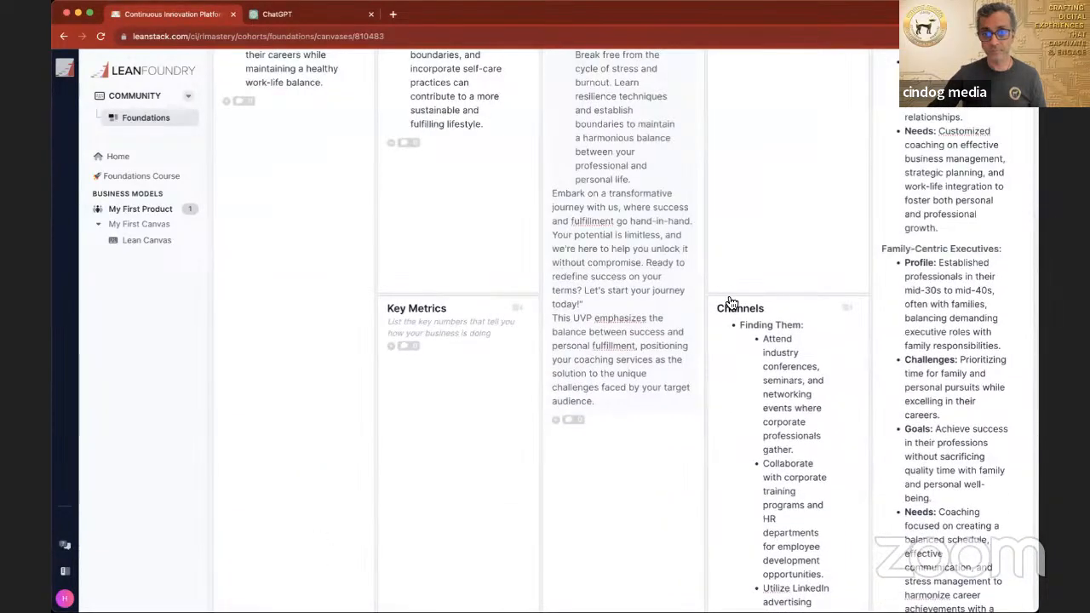
left_click(740, 325)
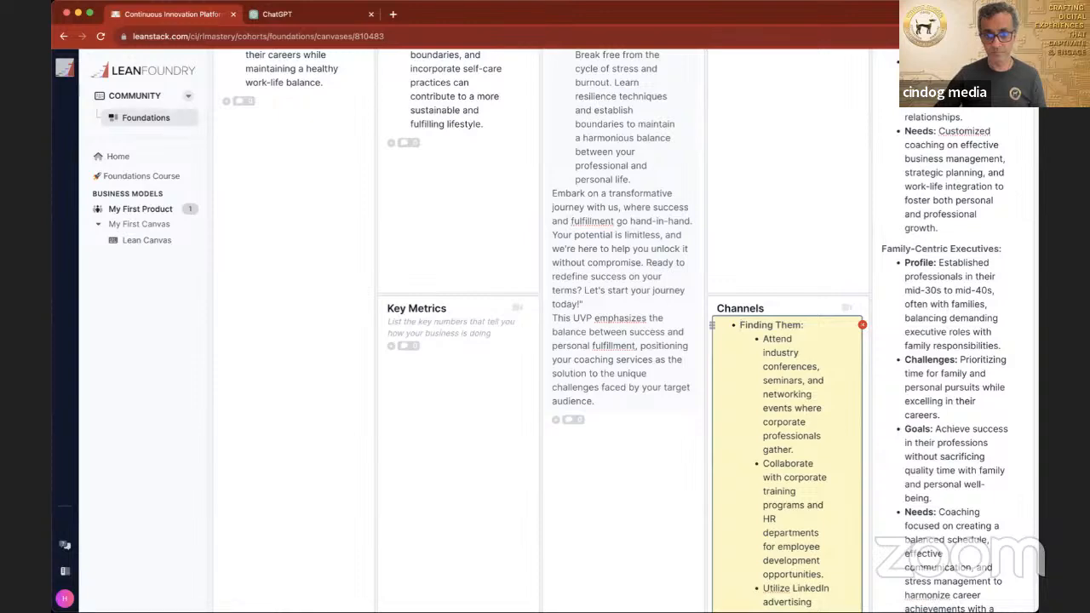
type("1. Corporate Climbers:")
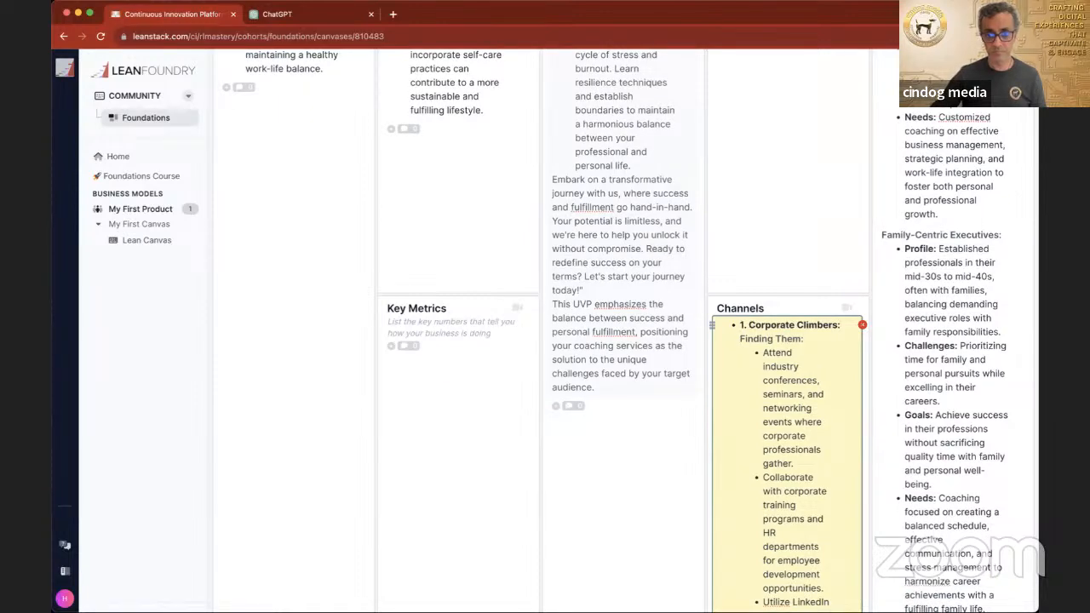
Step: Copy the full Entrepreneurial Innovators section from ChatGPT into the Channels entry below Corporate Climbers and start another empty entry
scroll(431, 98, "down", 1)
left_click(298, 19)
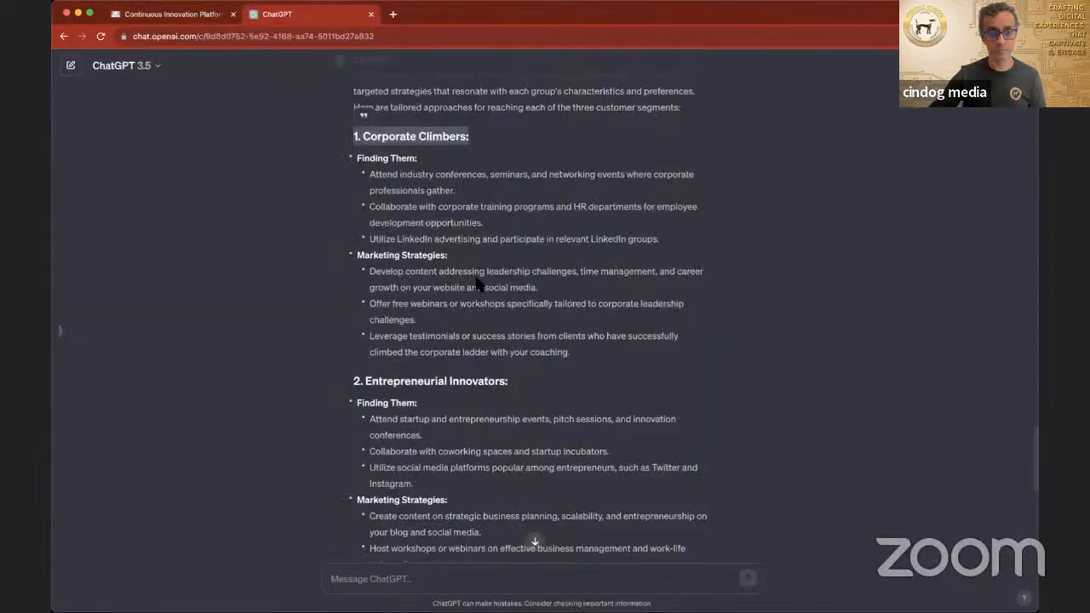
scroll(479, 286, "down", 3)
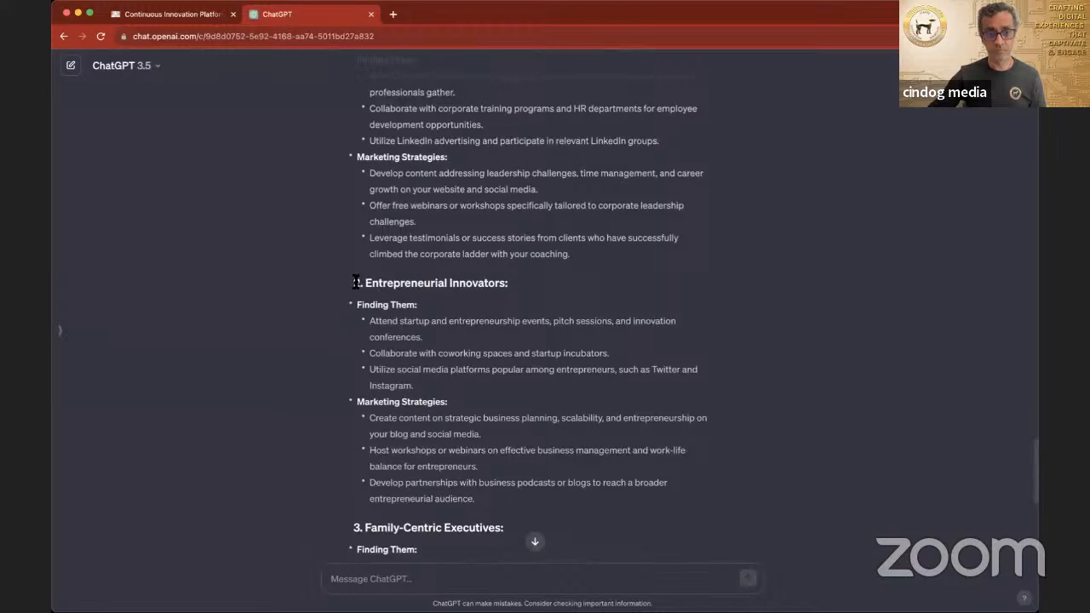
left_click_drag(354, 283, 545, 484)
left_click(194, 15)
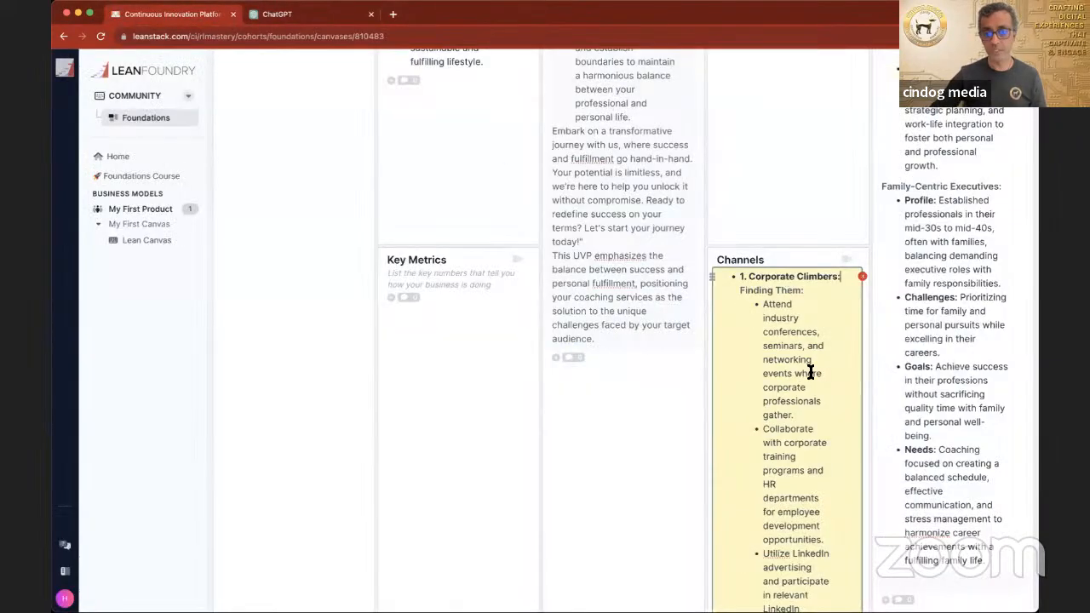
scroll(807, 379, "down", 10)
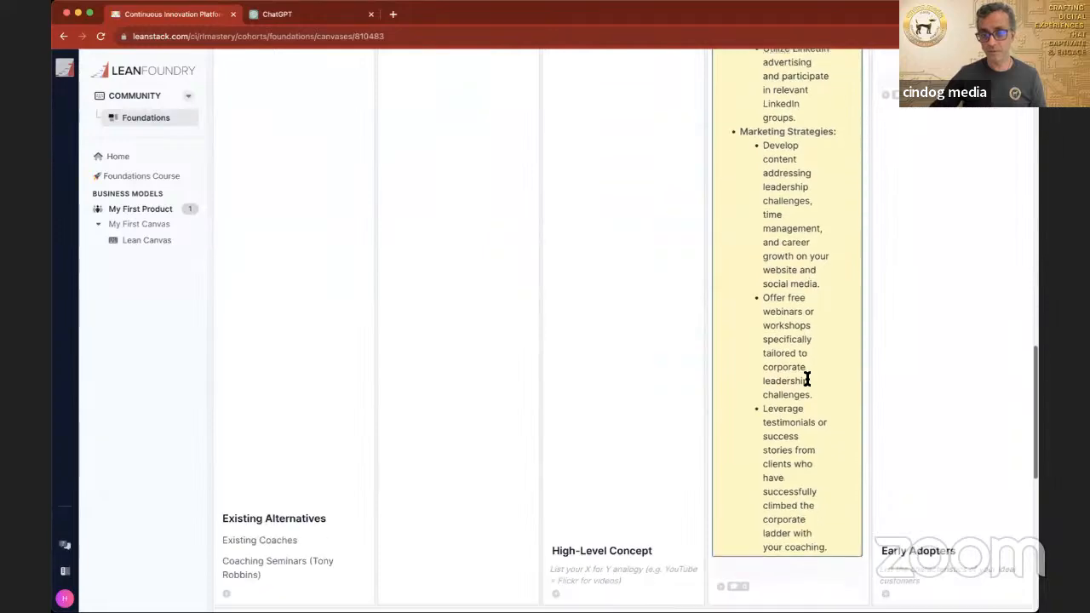
left_click(778, 409)
key("super+v")
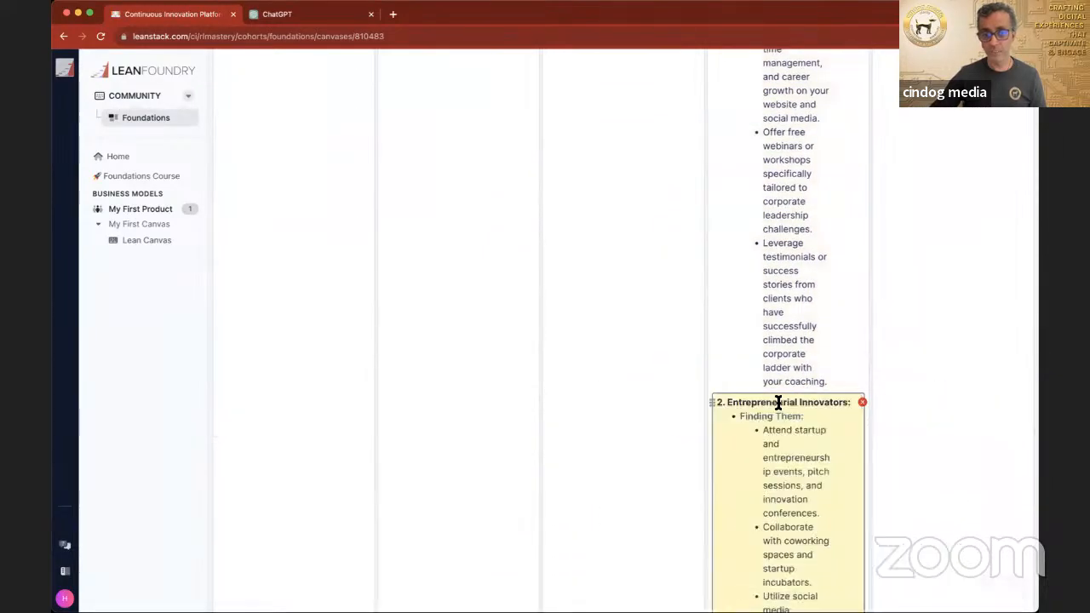
key("Return")
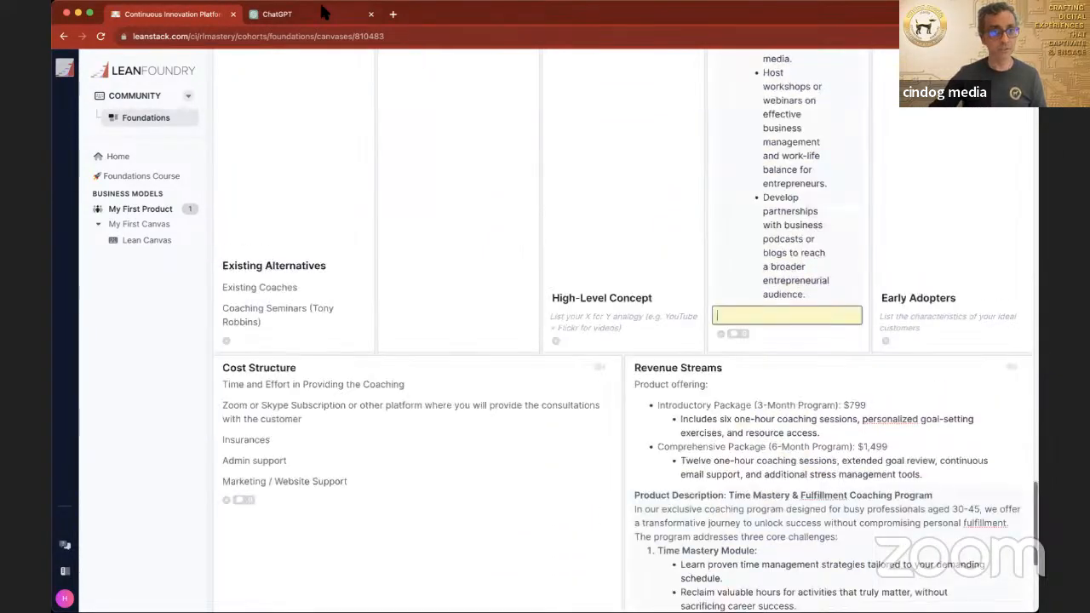
Step: Copy the full Family-Centric Executives section from ChatGPT into the Channels entry below Entrepreneurial Innovators
left_click(310, 23)
scroll(342, 235, "down", 5)
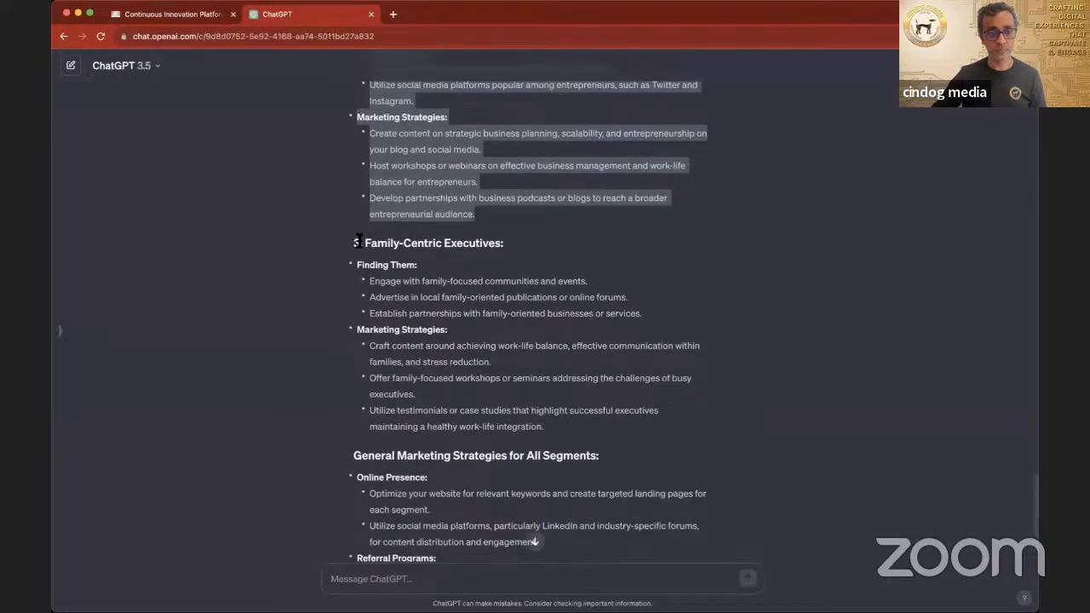
left_click_drag(352, 243, 629, 416)
key("super+c")
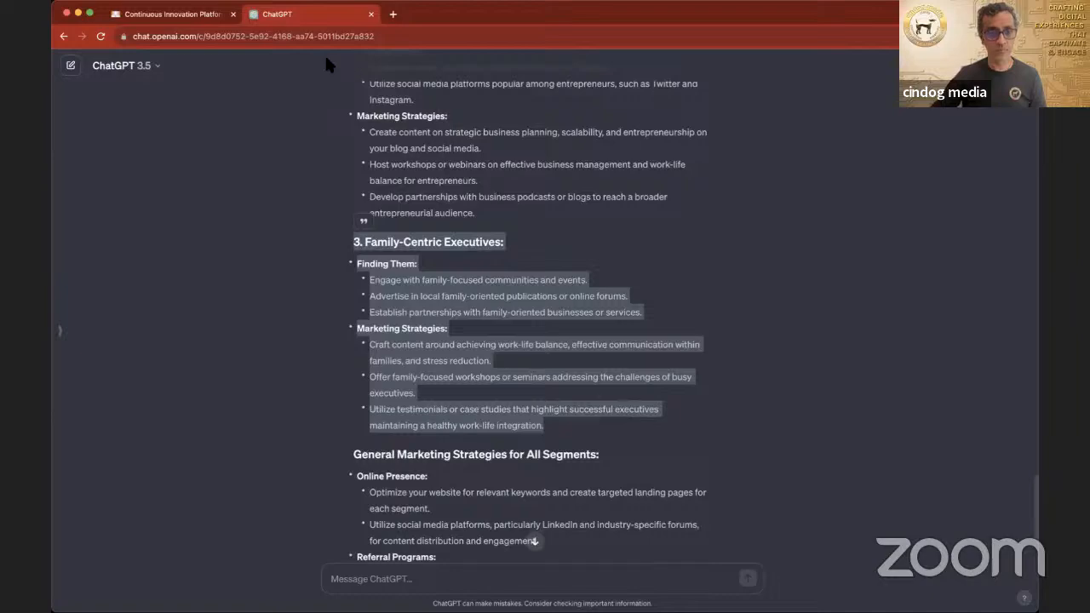
left_click(213, 22)
key("super+v")
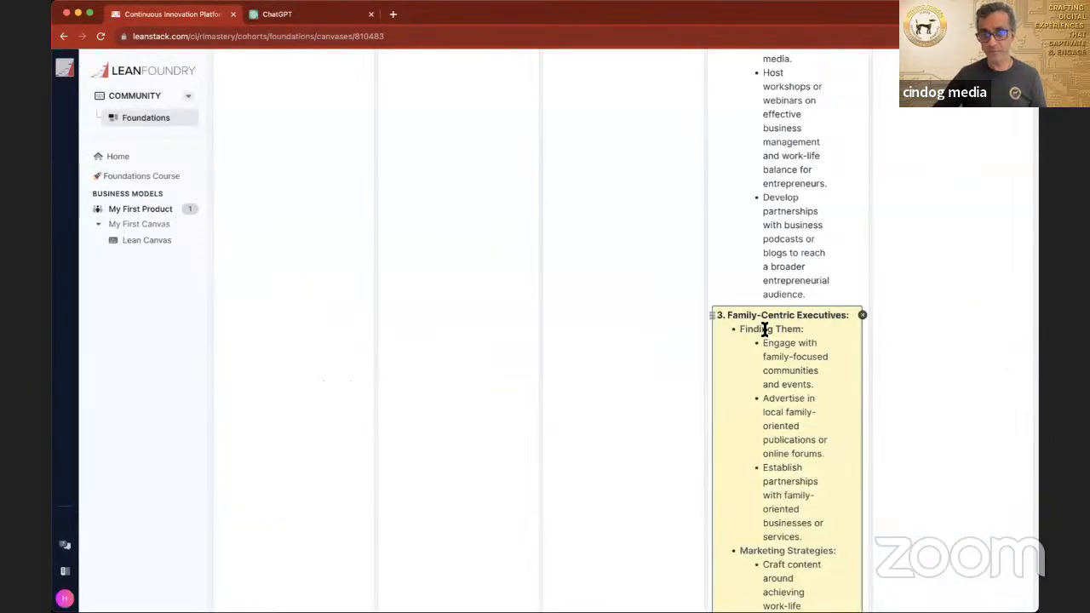
Step: Copy the General Marketing Strategies for All Segments section and closing paragraph from ChatGPT into a Channels entry below Family-Centric Executives and start an empty entry
left_click(298, 14)
scroll(412, 268, "down", 3)
scroll(413, 271, "down", 1)
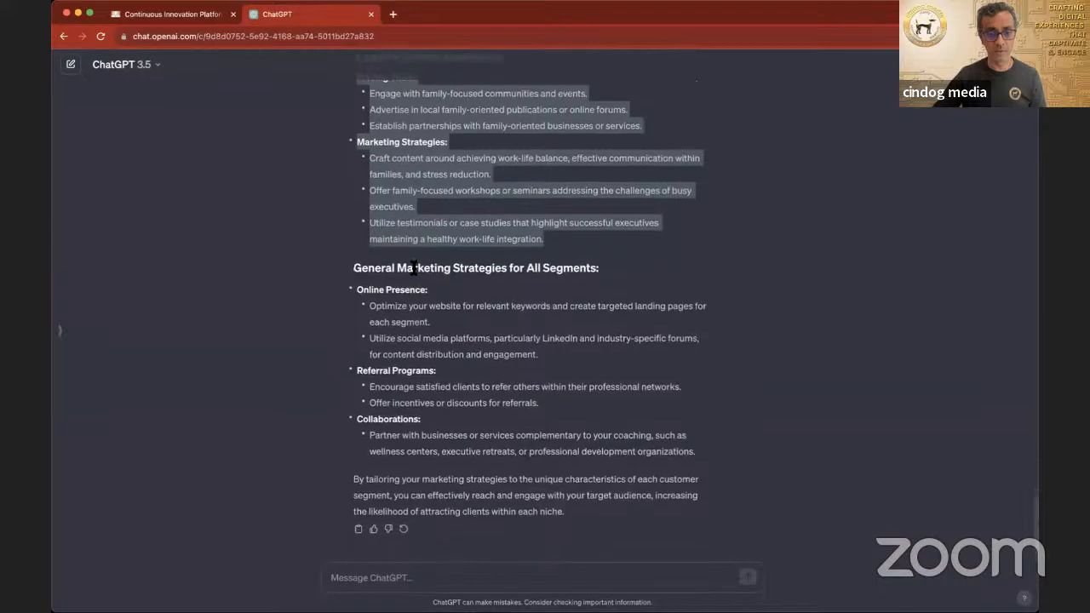
left_click_drag(352, 269, 595, 521)
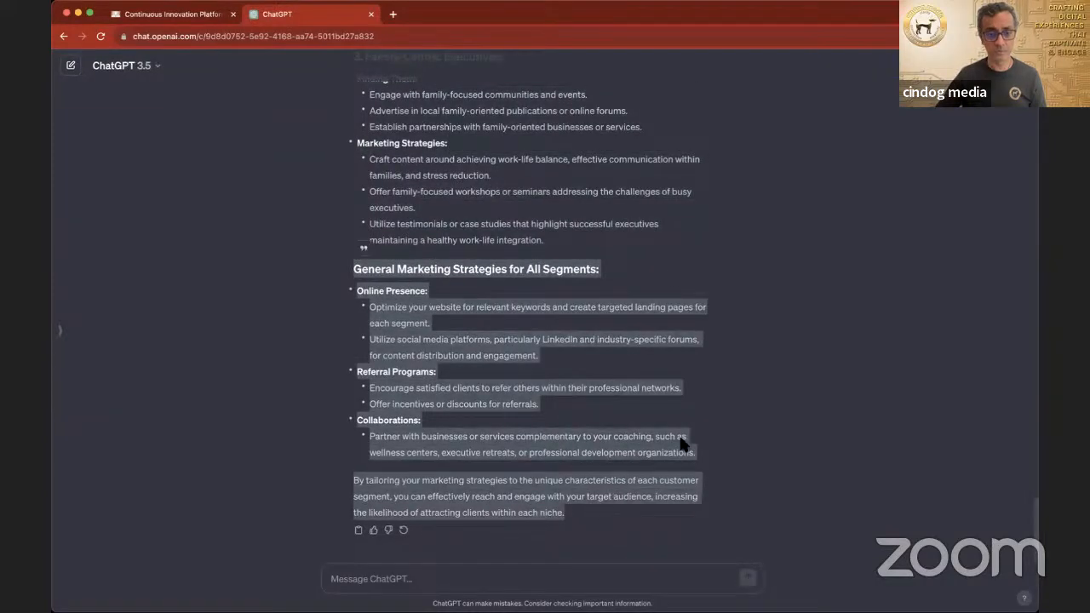
left_click(204, 19)
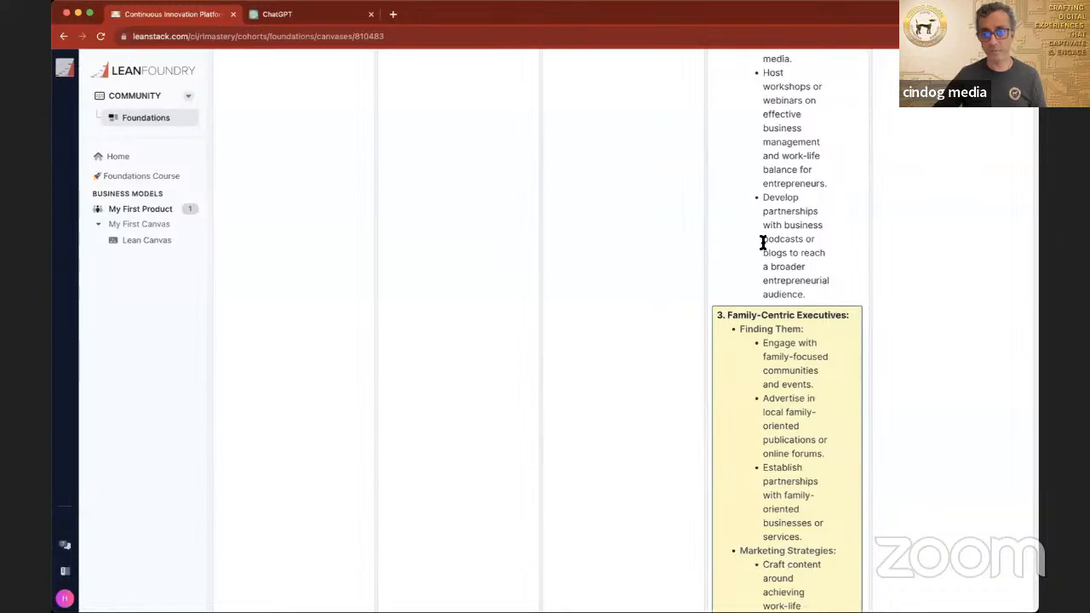
scroll(761, 244, "up", 1)
scroll(761, 243, "down", 5)
scroll(763, 243, "up", 3)
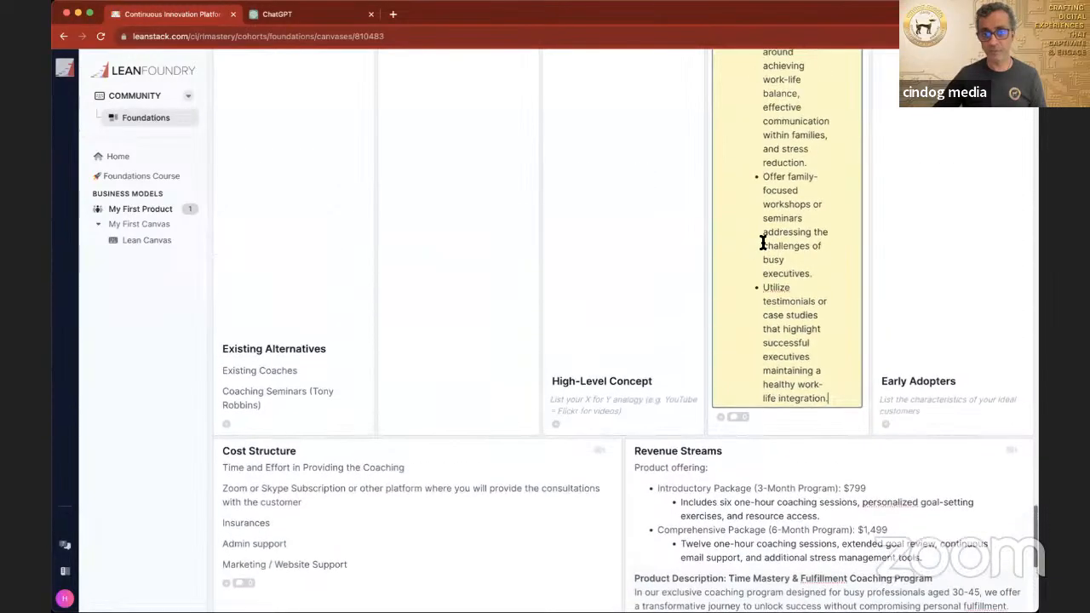
scroll(763, 244, "up", 5)
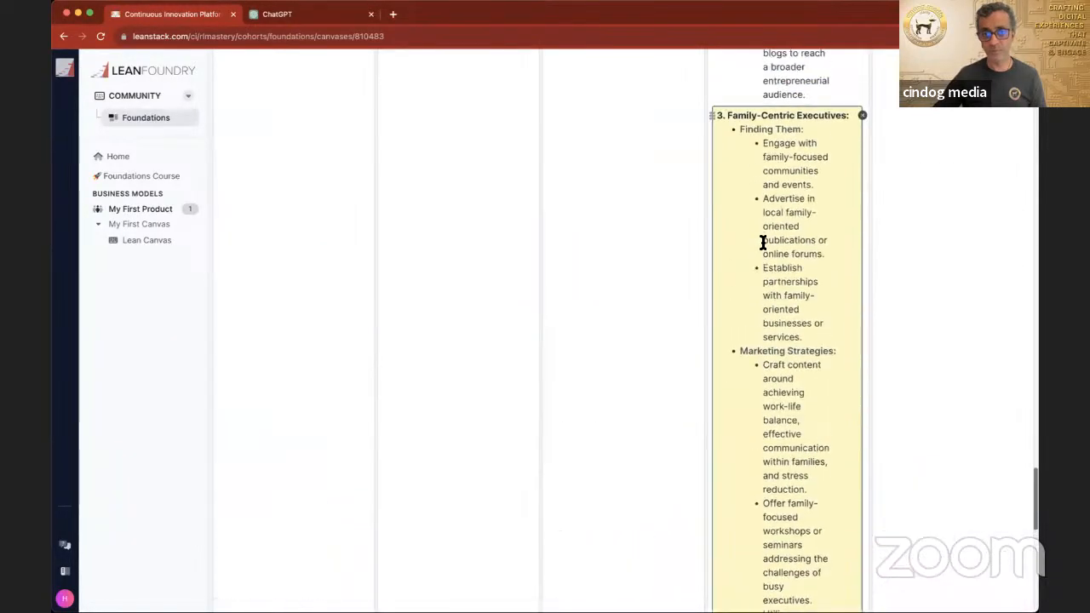
scroll(743, 222, "down", 5)
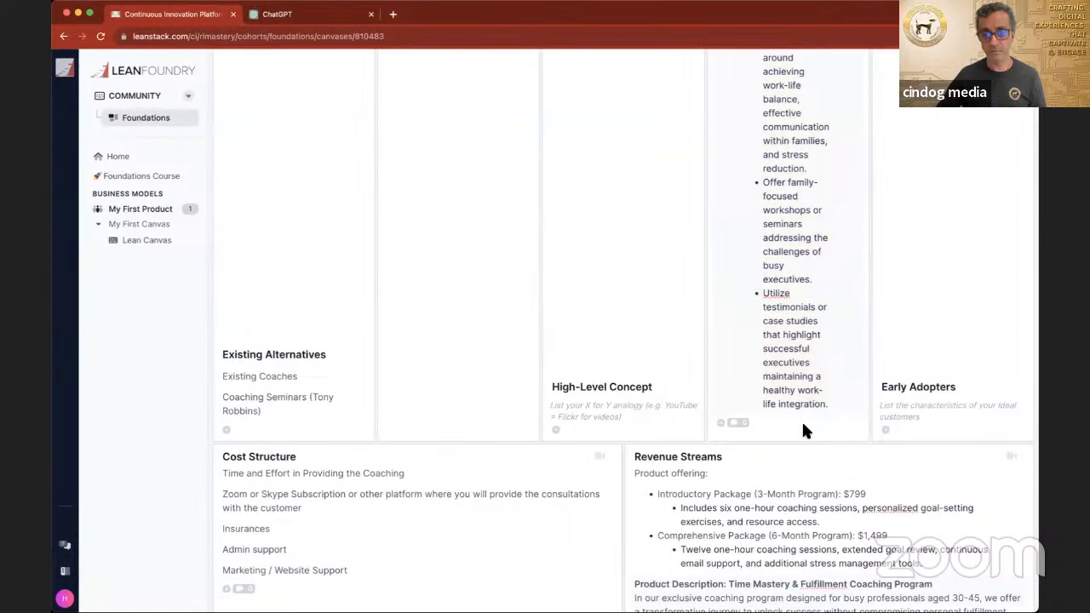
left_click(838, 410)
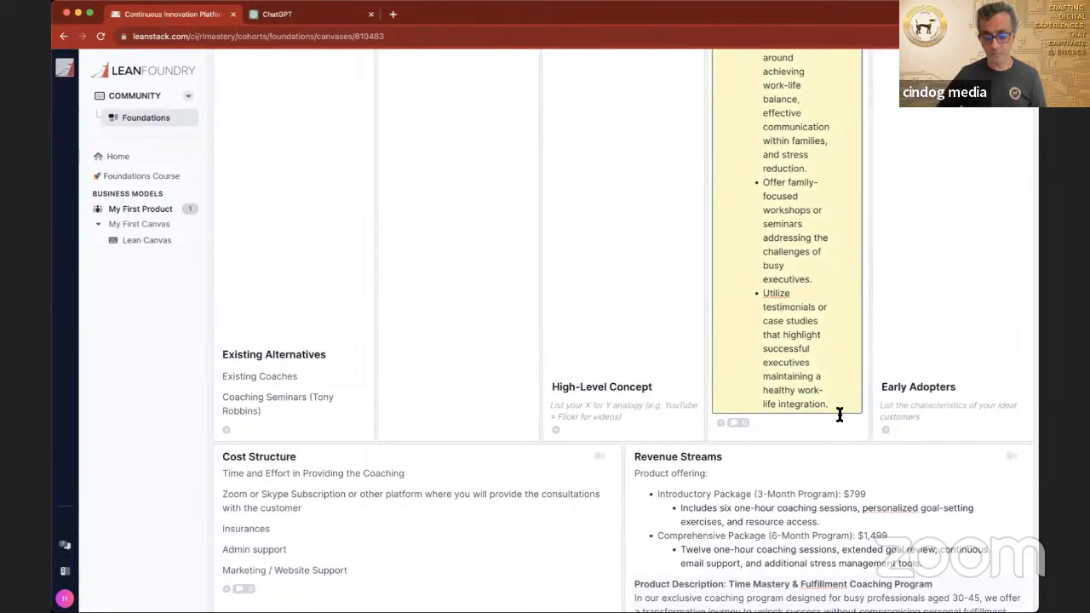
key("Return")
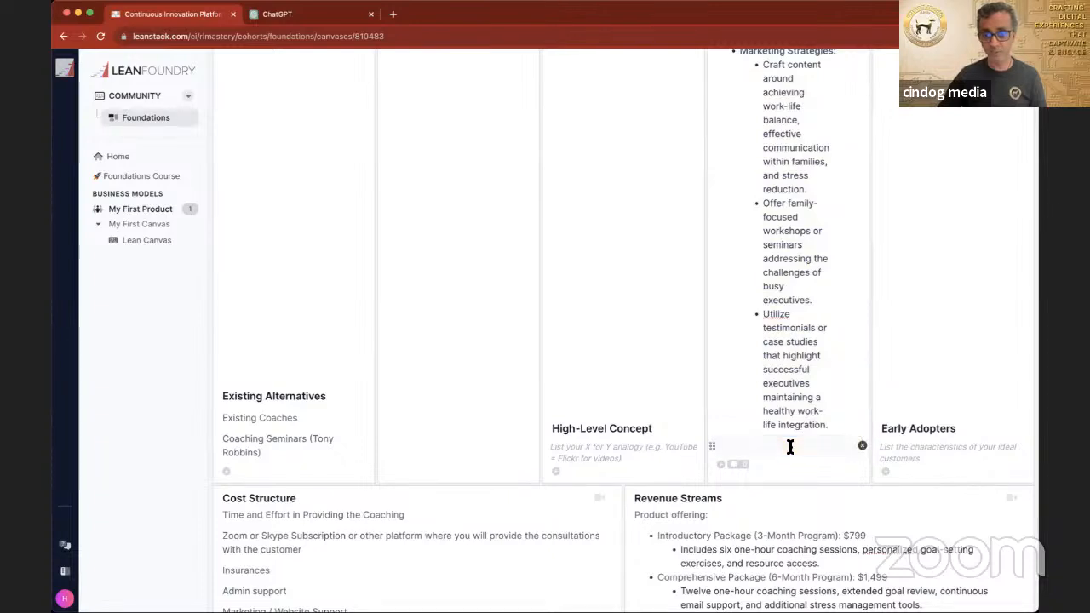
key("super+v")
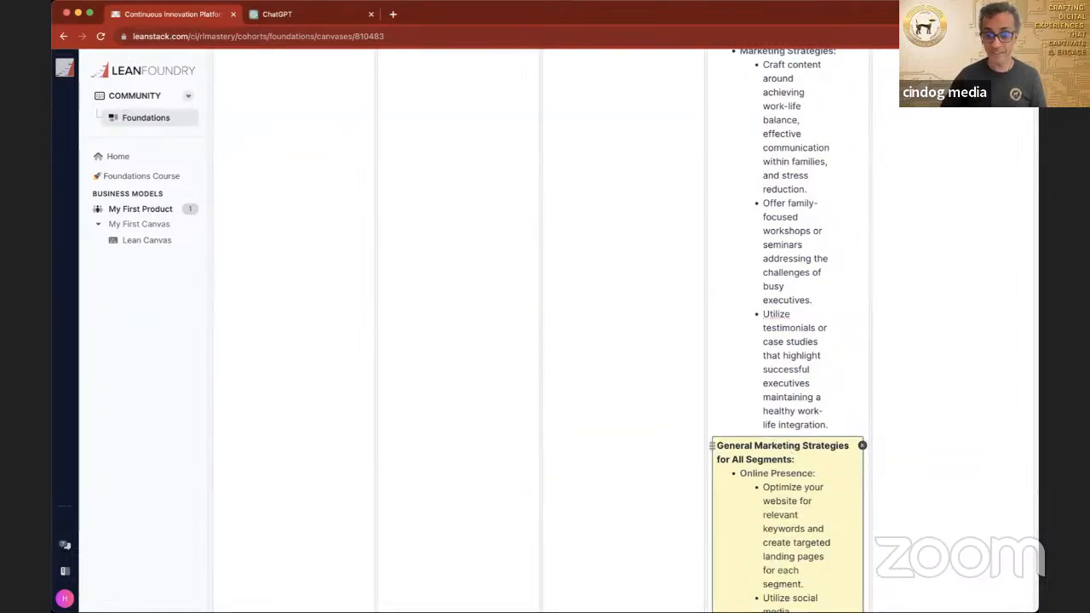
key("Return")
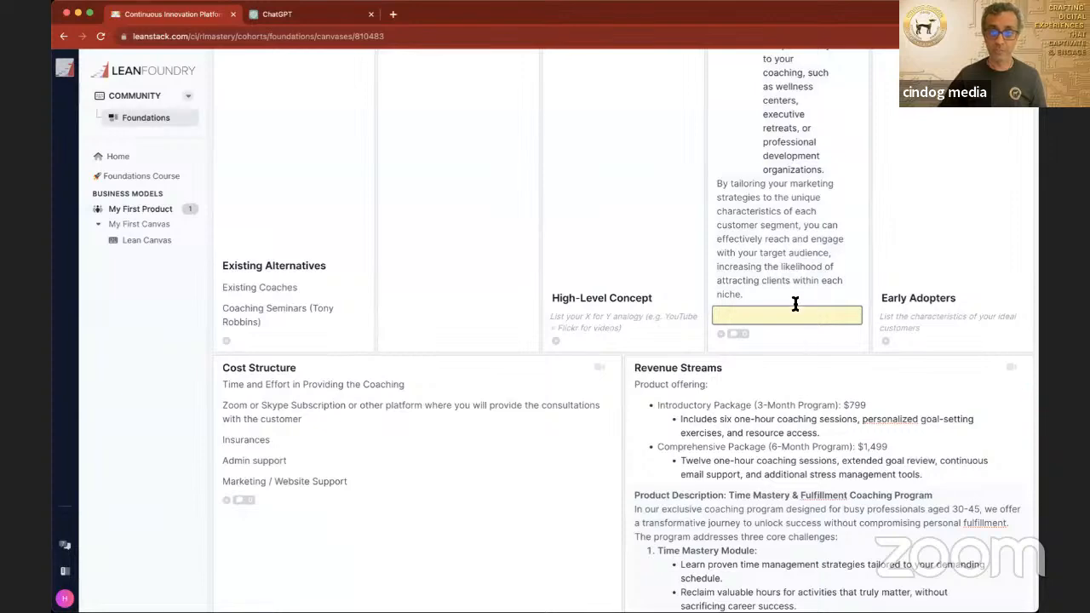
Step: Move the General Marketing Strategies for All Segments entry to the start of Channels, above Corporate Climbers
scroll(795, 303, "up", 5)
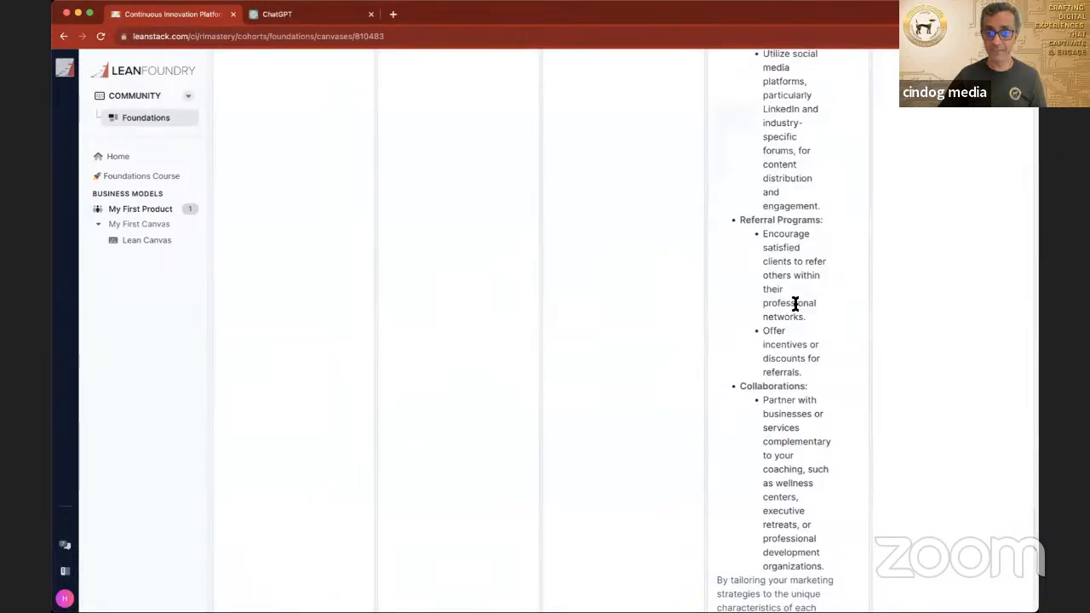
scroll(795, 304, "up", 4)
left_click_drag(712, 184, 719, 297)
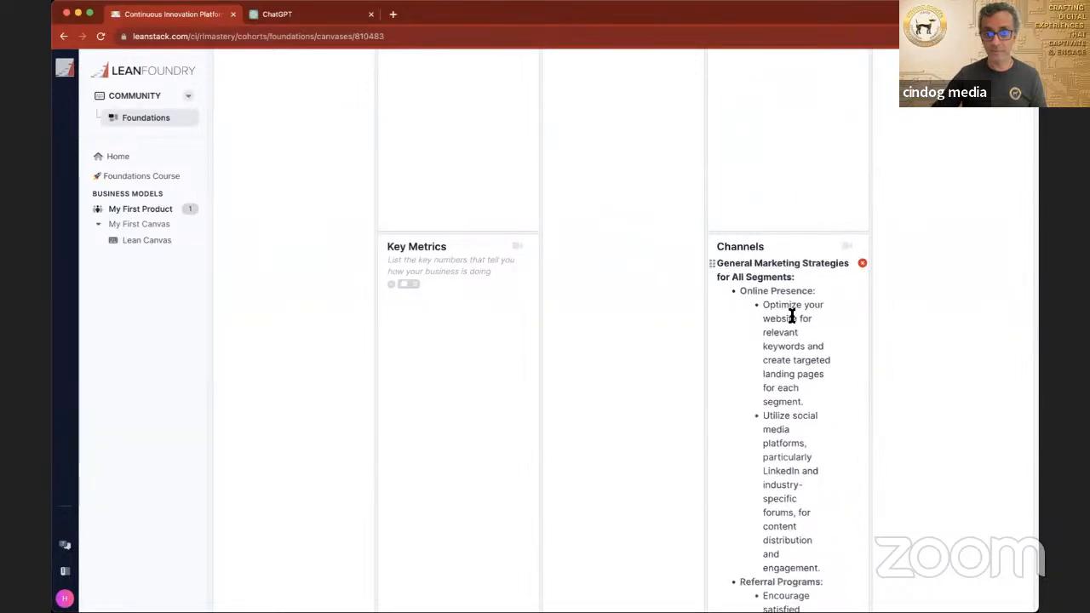
Step: Review the order of the Channels entries and the remaining canvas boxes down through Revenue Streams and Early Adopters
scroll(790, 316, "down", 15)
scroll(791, 316, "down", 10)
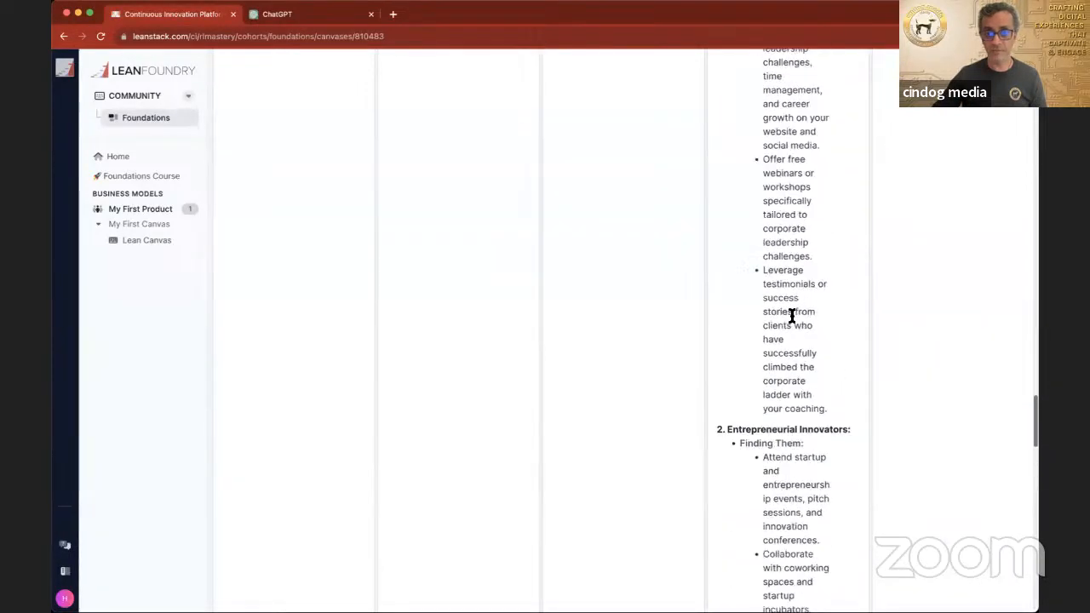
scroll(791, 316, "down", 10)
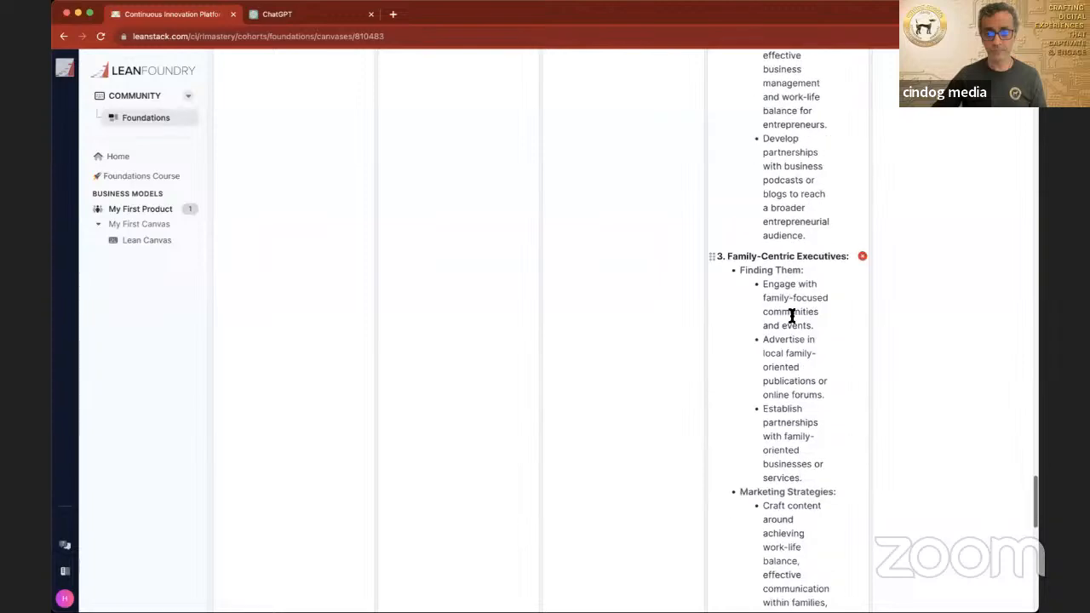
scroll(790, 316, "down", 8)
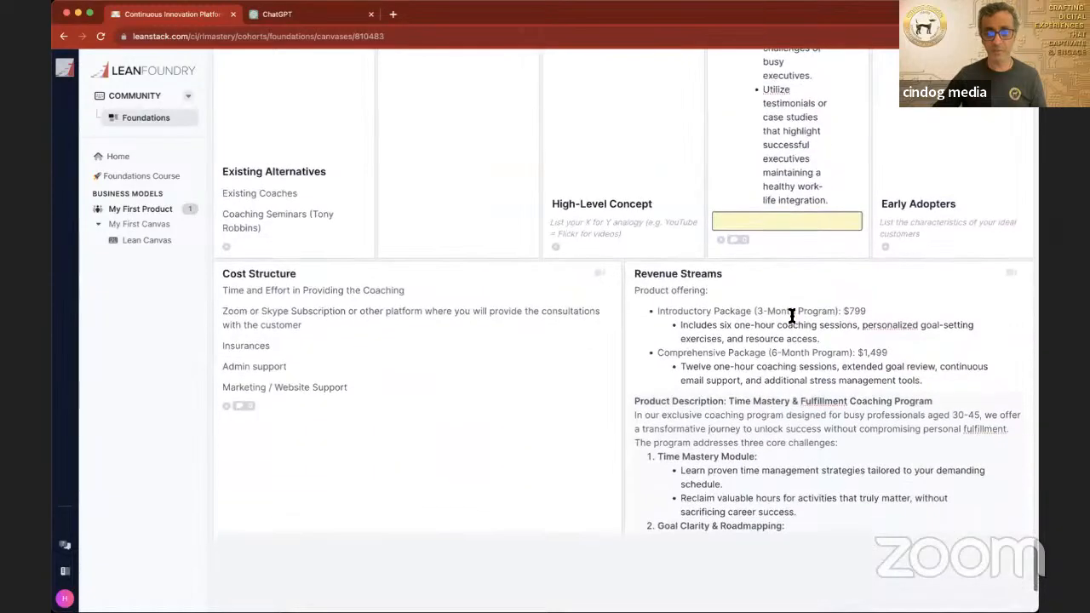
scroll(791, 316, "down", 1)
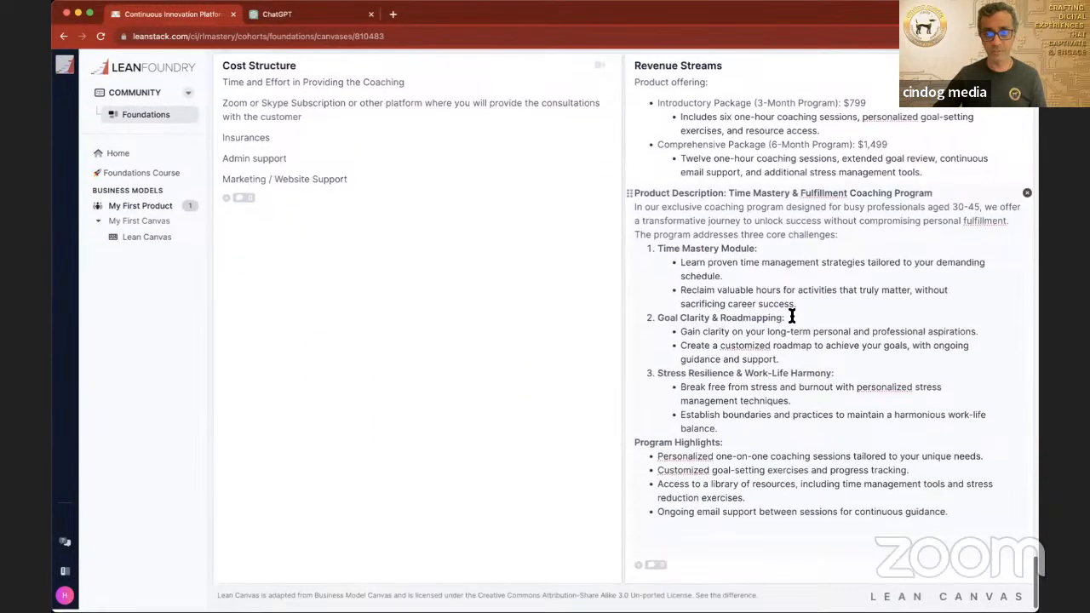
scroll(791, 315, "up", 2)
scroll(791, 316, "up", 6)
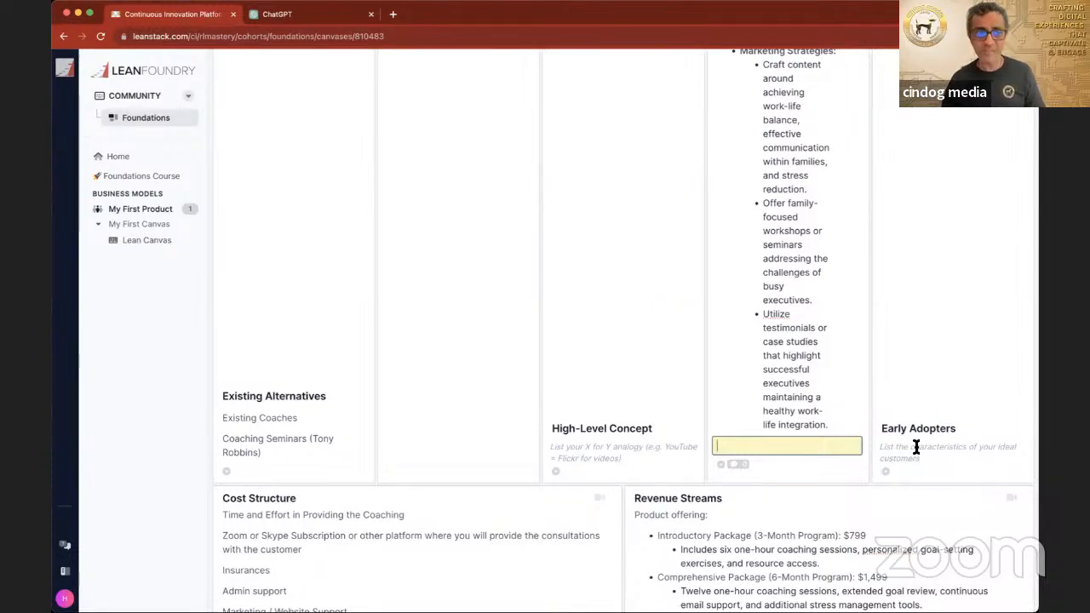
Step: Ask ChatGPT "Based on the above segments who would be the early adopters of my product"
left_click(296, 15)
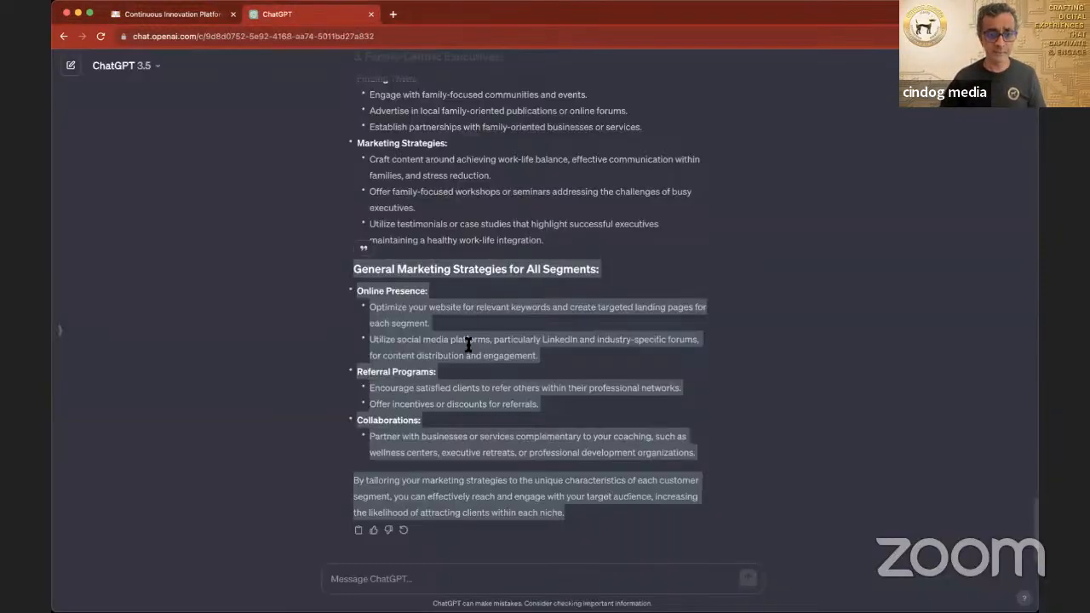
left_click(459, 577)
type("Ba")
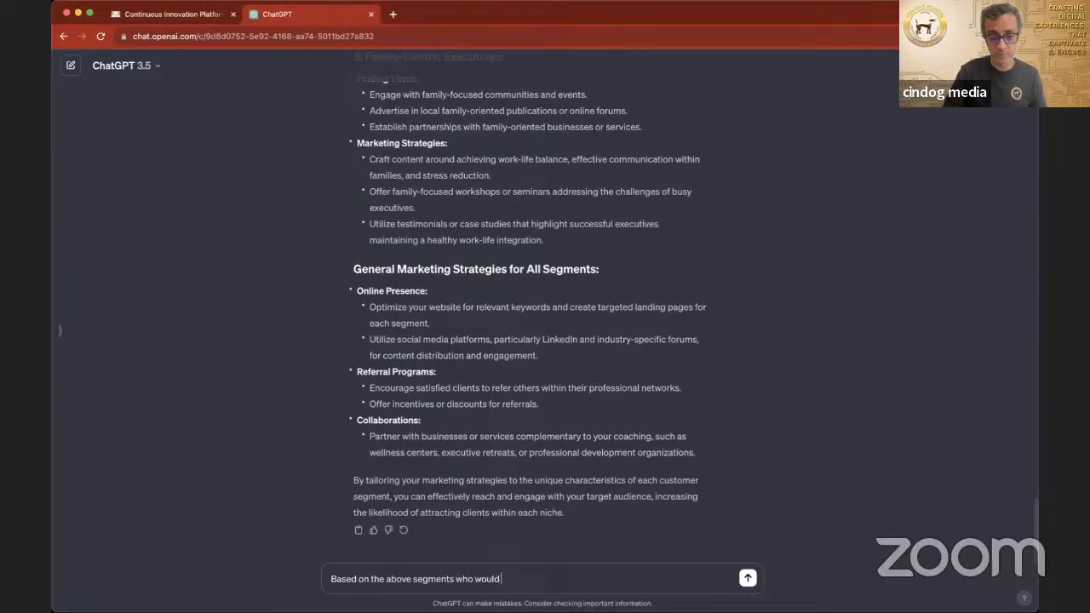
type("y adopters of my pro")
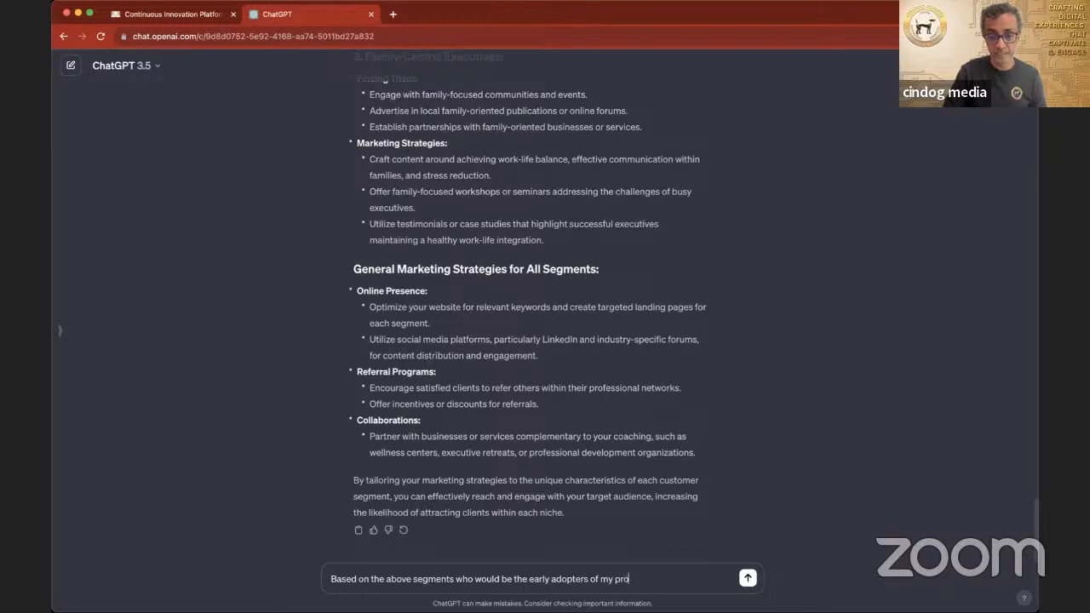
type("duc")
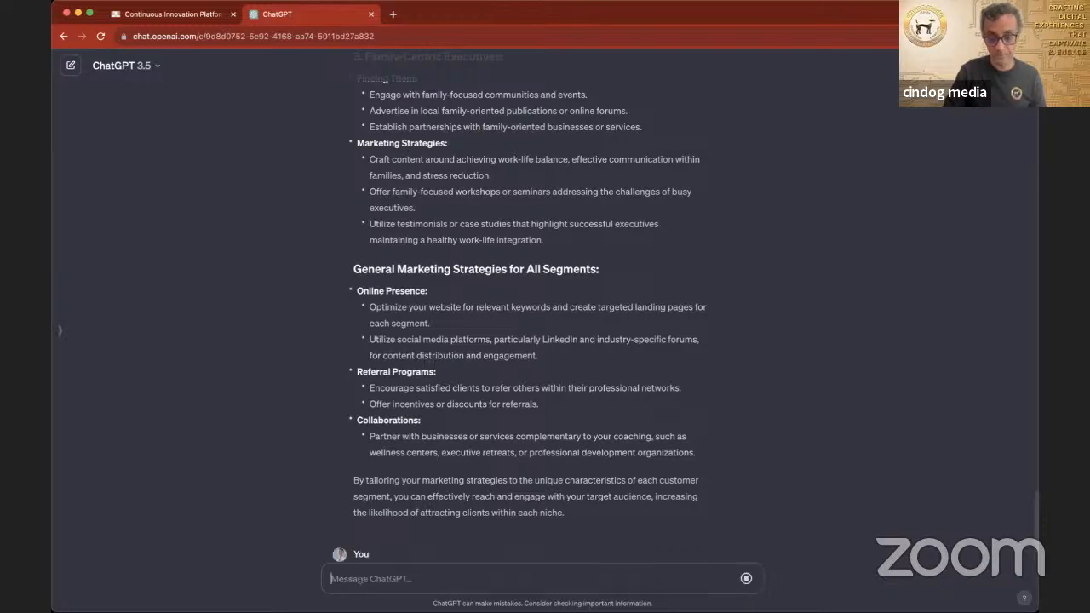
type("t")
key("Return")
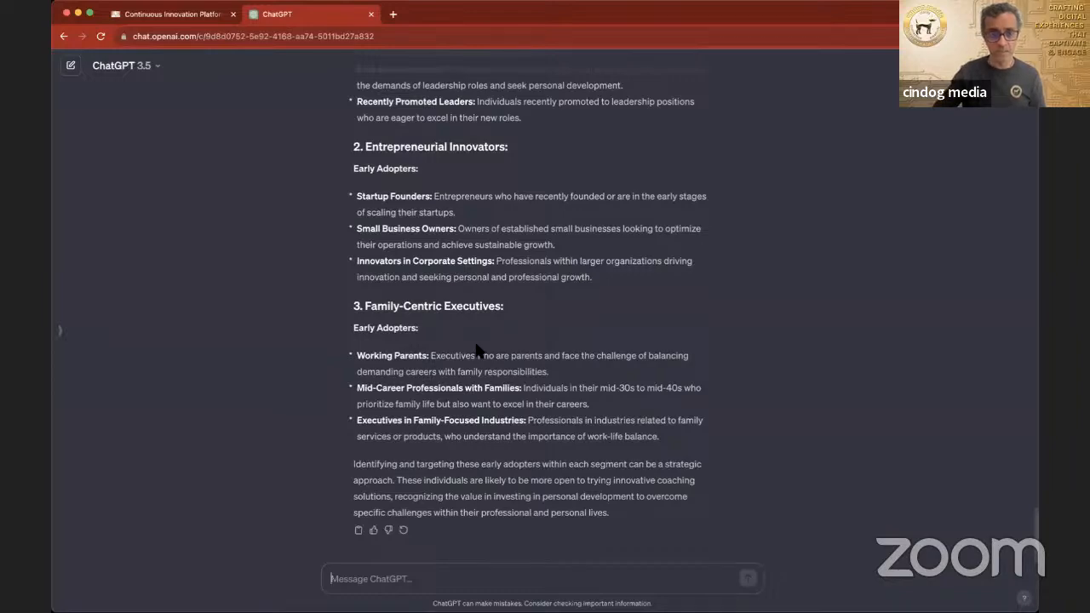
Step: Copy the Corporate Climbers section of ChatGPT's early adopters answer into the canvas's Early Adopters box and start an empty entry below
scroll(508, 288, "up", 5)
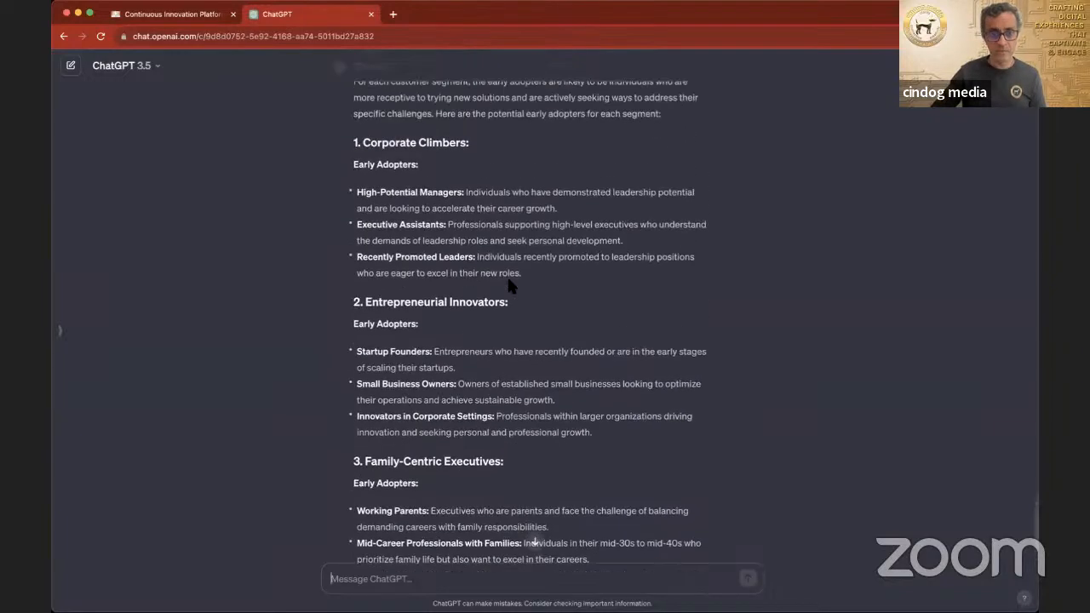
scroll(511, 286, "up", 1)
scroll(510, 286, "down", 1)
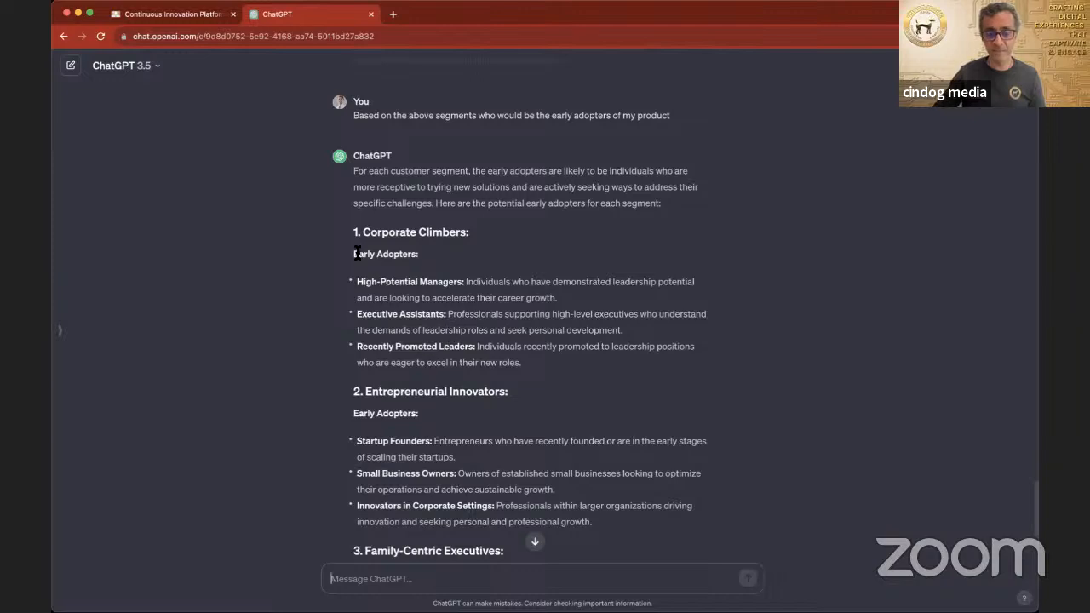
left_click_drag(352, 233, 585, 371)
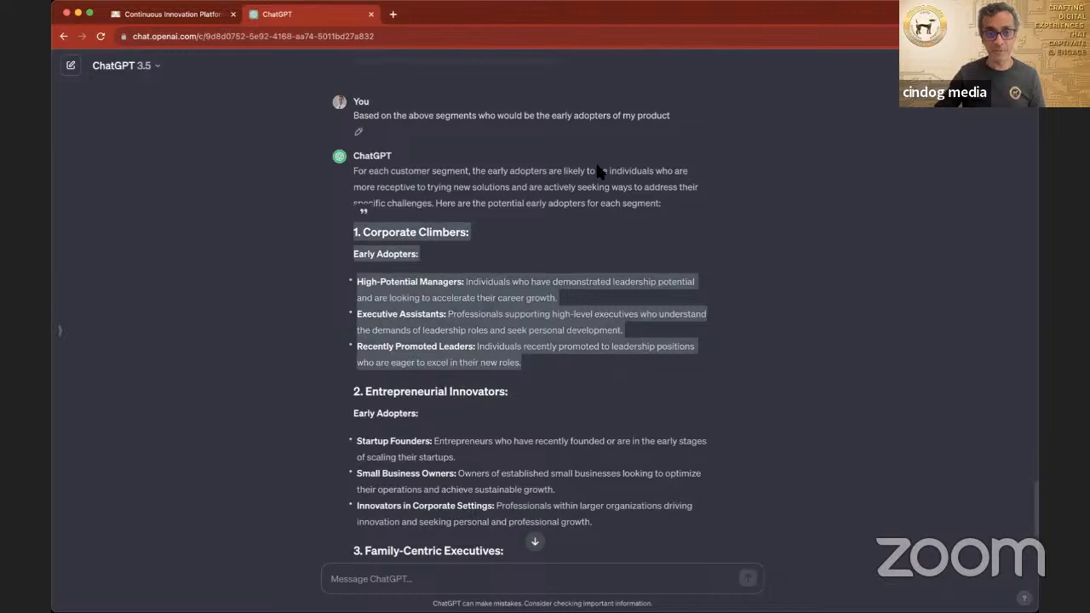
left_click(196, 14)
left_click(928, 453)
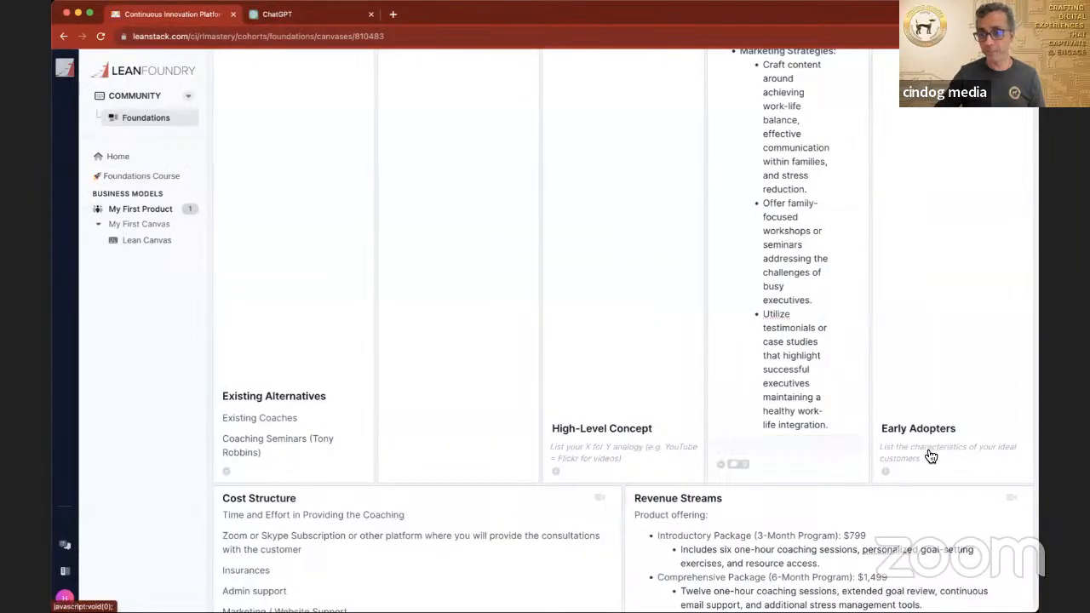
key("super+v")
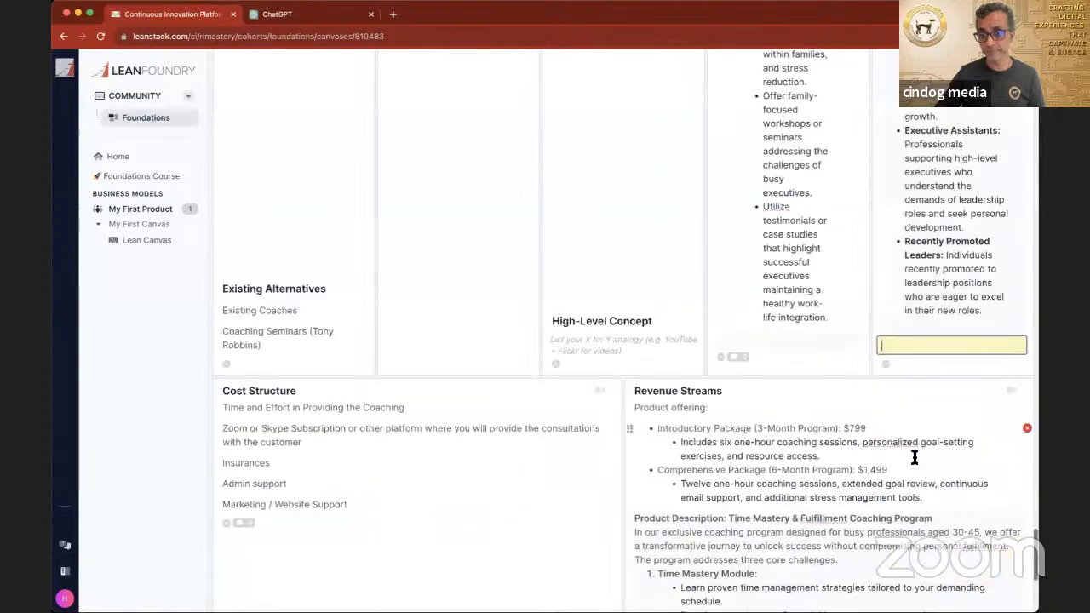
Step: Copy the Entrepreneurial Innovators early adopters section from ChatGPT into the empty Early Adopters entry below Corporate Climbers
left_click(308, 14)
scroll(399, 304, "down", 3)
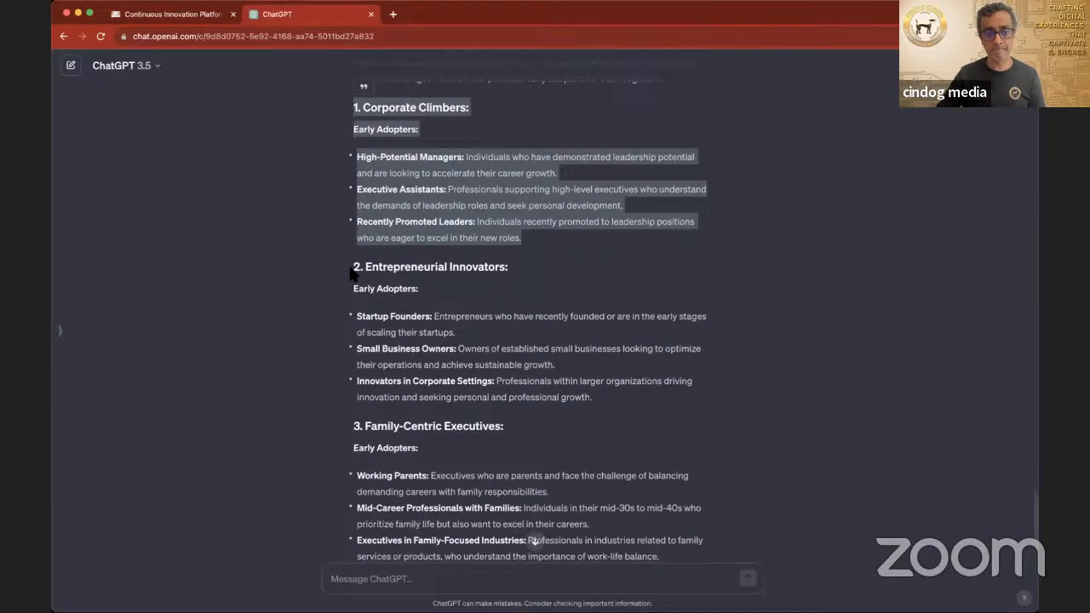
left_click_drag(355, 266, 634, 405)
key("ctrl+c")
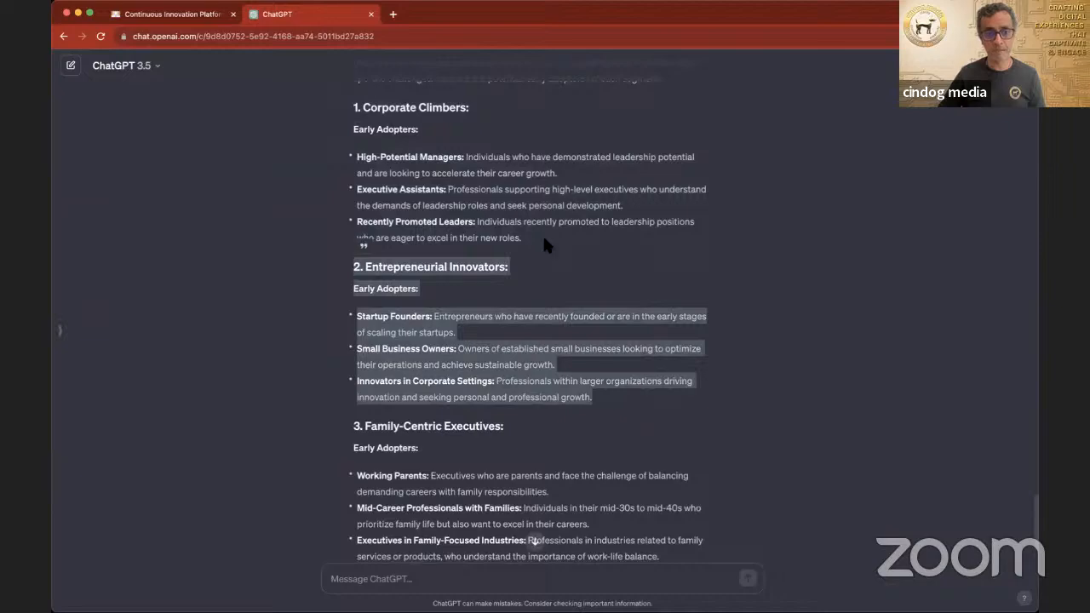
left_click(195, 17)
key("ctrl+v")
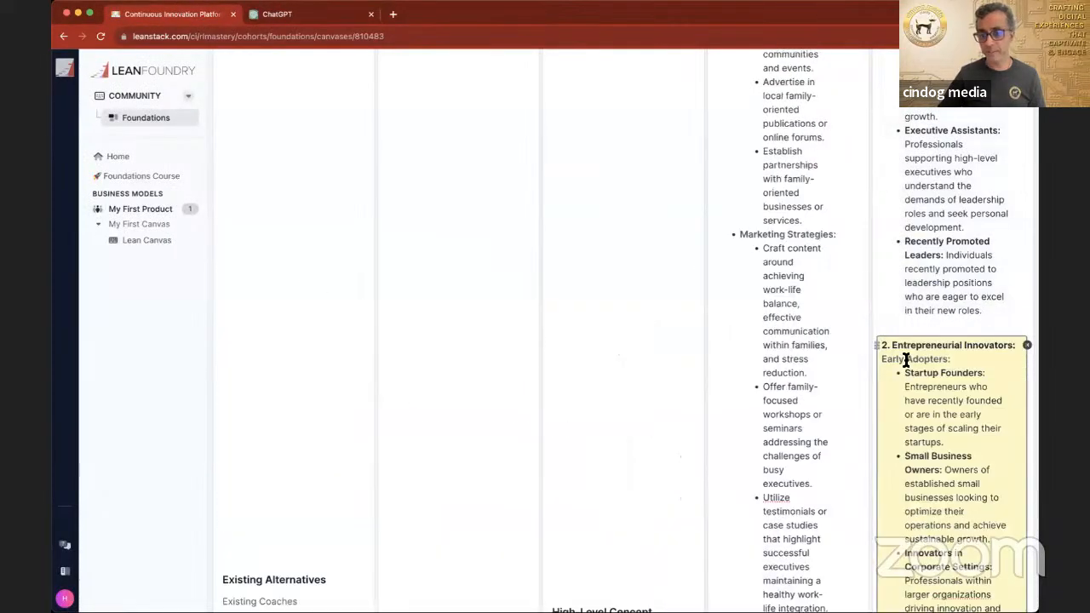
Step: Copy the Family-Centric Executives early adopters section from ChatGPT's answer, leaving out the closing summary paragraph
left_click(311, 15)
scroll(378, 311, "down", 3)
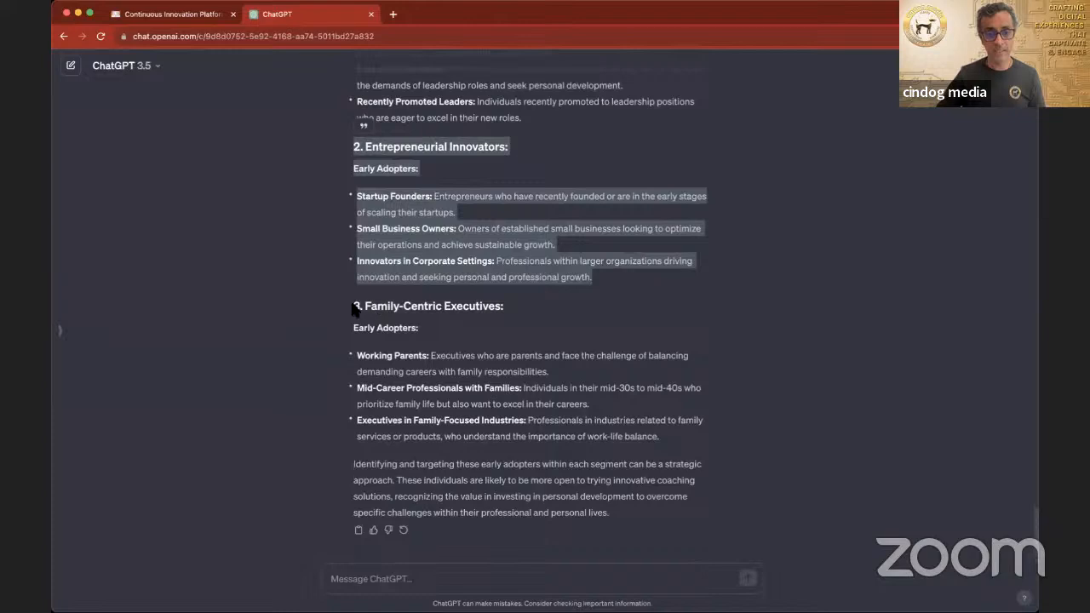
left_click_drag(354, 306, 630, 513)
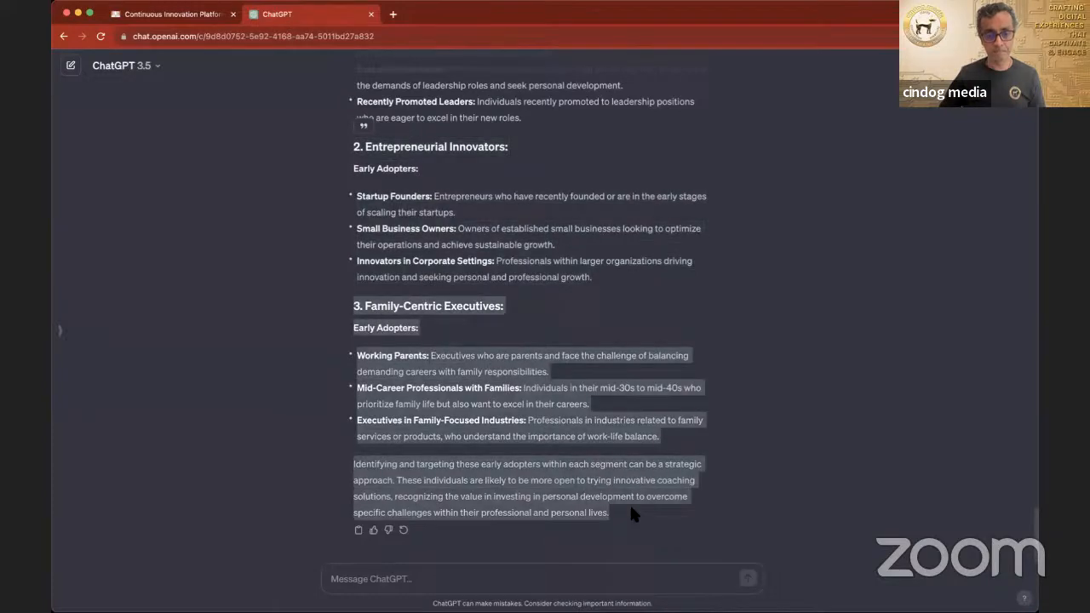
left_click_drag(631, 509, 682, 435)
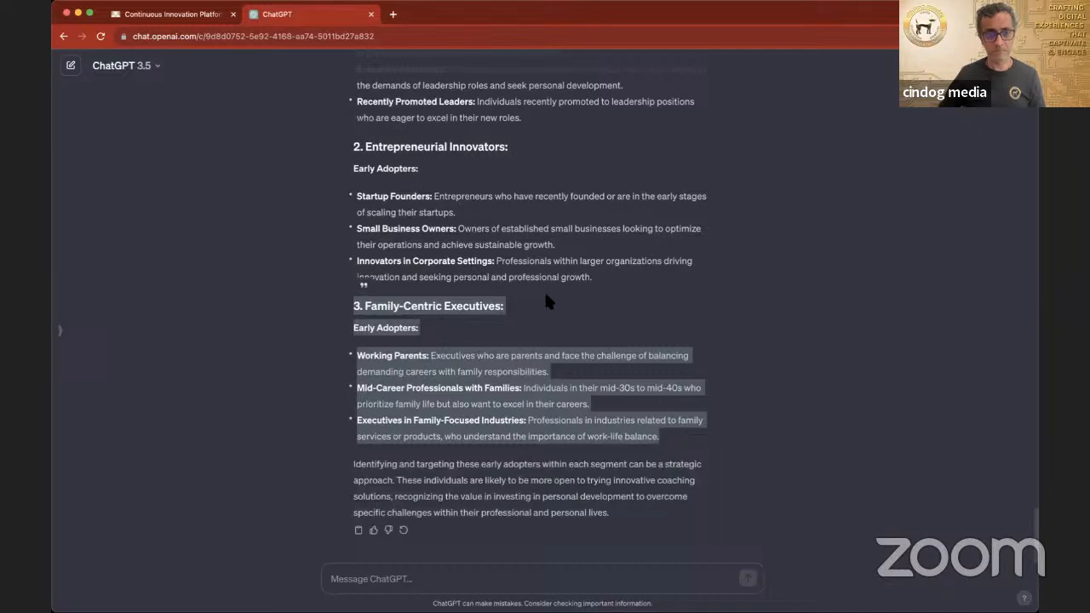
Step: Paste the Family-Centric Executives section at the end of the Entrepreneurial Innovators entry in the canvas's Early Adopters box
left_click(186, 15)
scroll(967, 479, "down", 4)
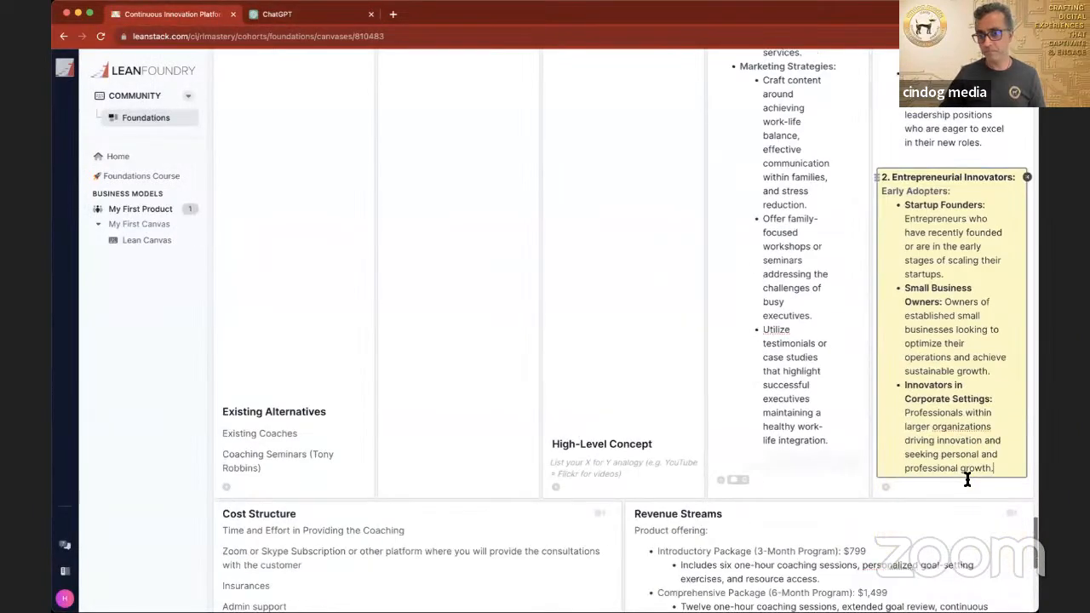
scroll(967, 480, "down", 4)
left_click(920, 328)
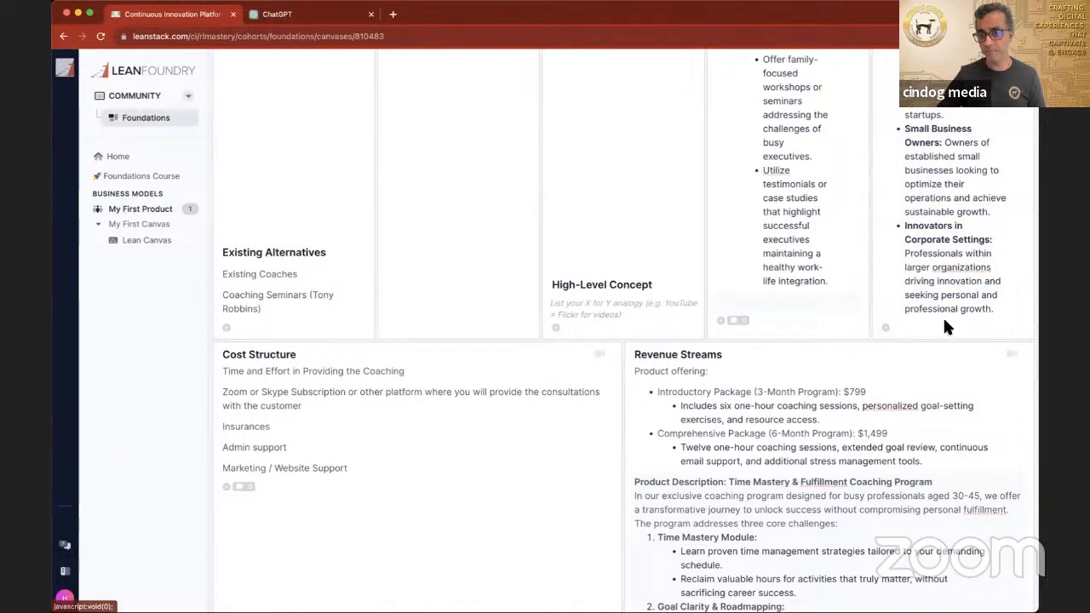
left_click(995, 310)
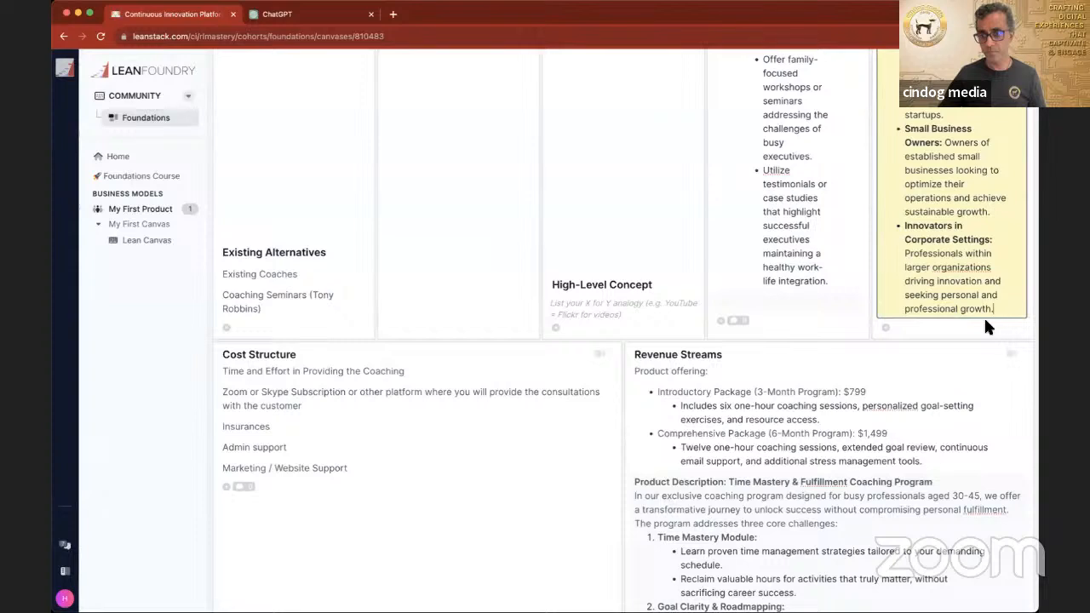
left_click(898, 321)
scroll(904, 328, "up", 3)
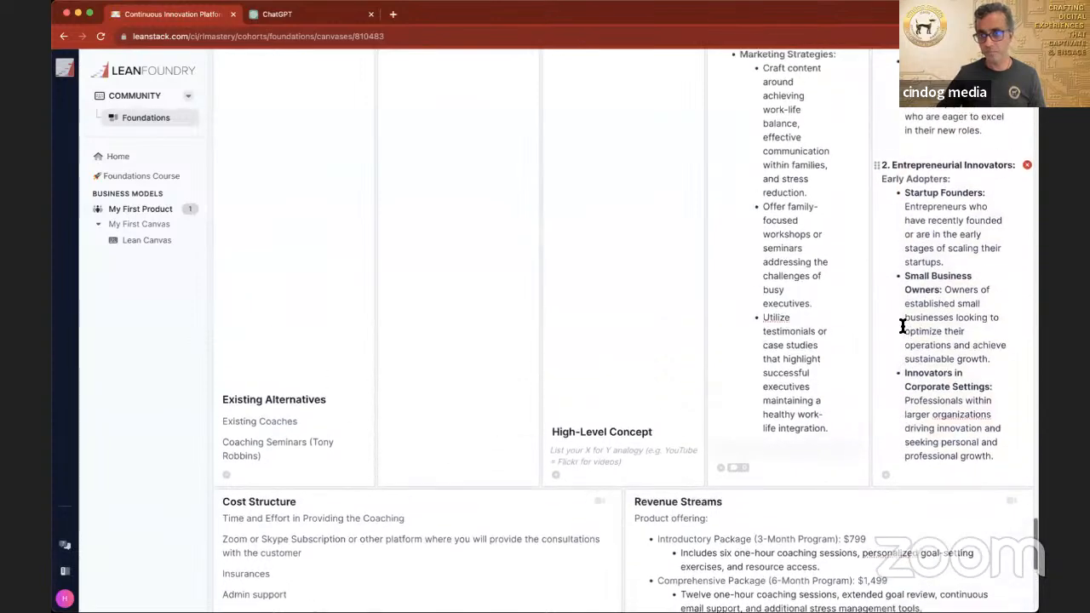
scroll(975, 388, "down", 1)
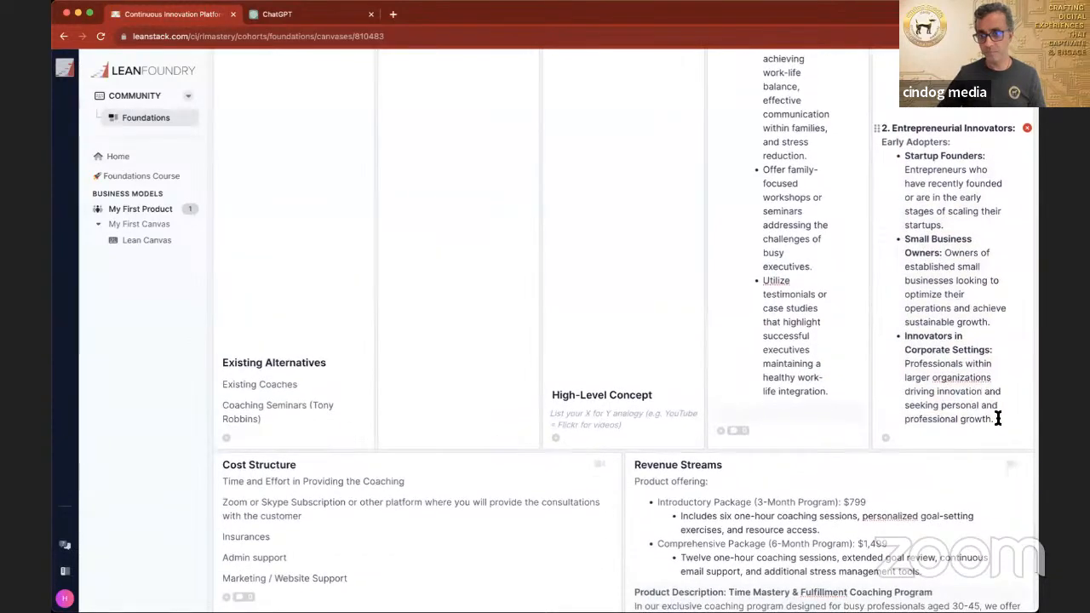
left_click(1000, 421)
key("super+v")
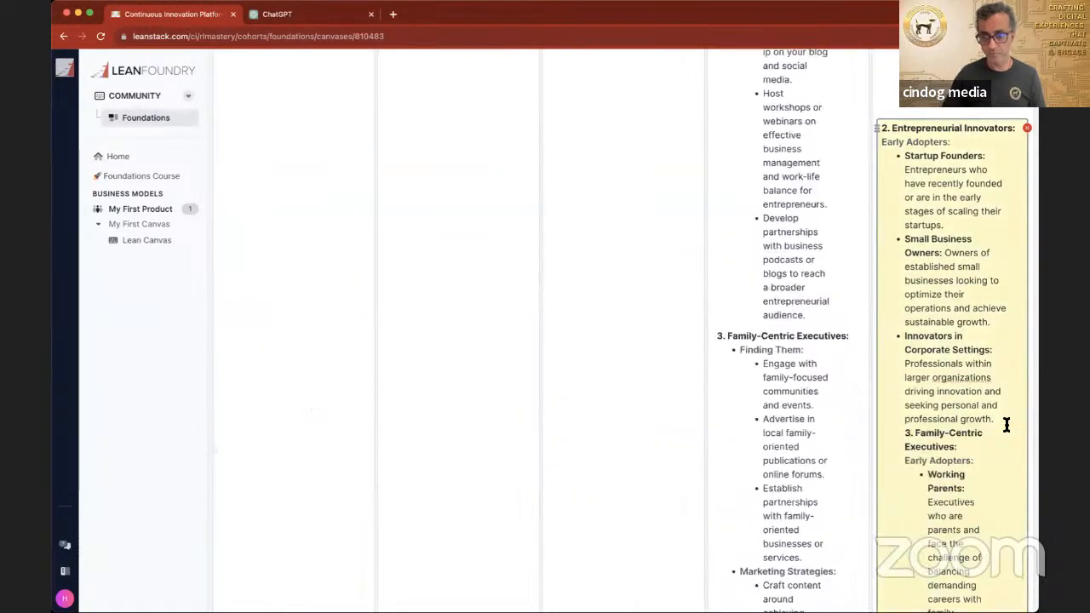
left_click(552, 338)
Step: Review the canvas from Cost Structure and Revenue Streams up to the Unfair Advantage box for sections that are still empty
scroll(552, 337, "down", 10)
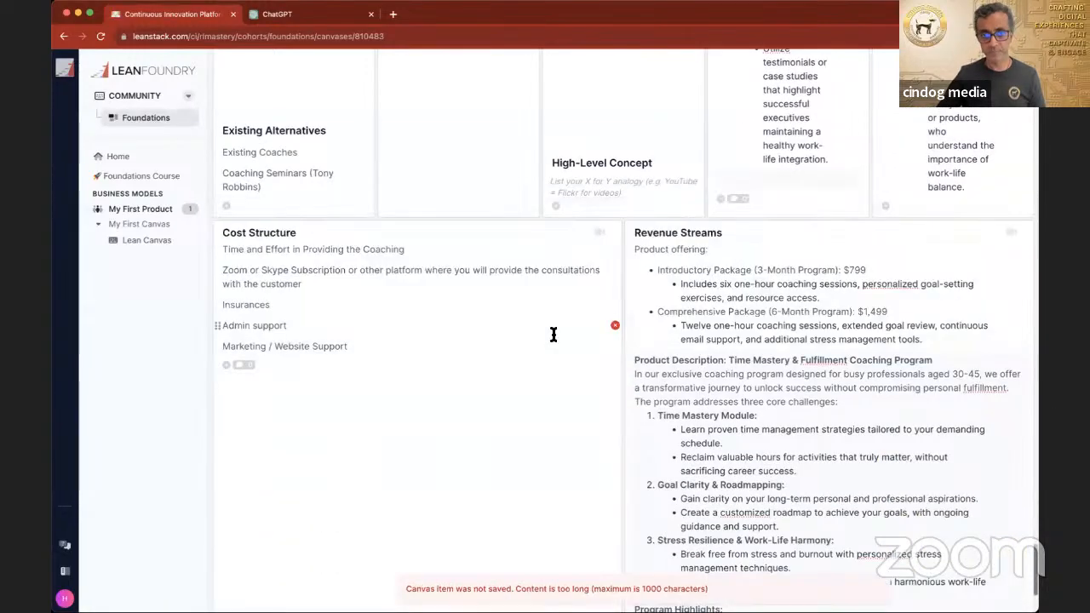
scroll(553, 335, "down", 3)
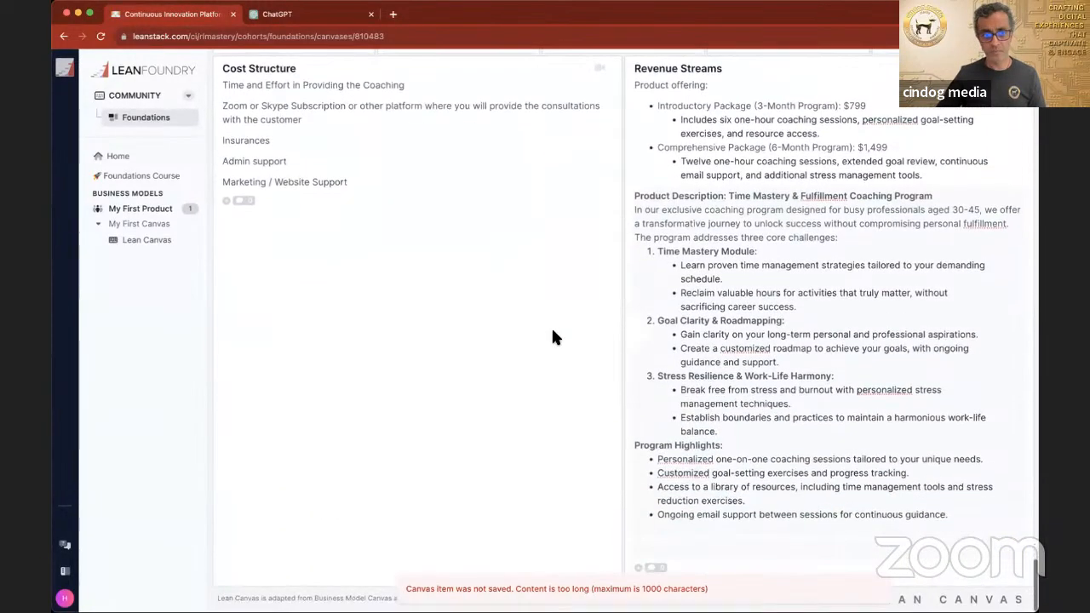
scroll(551, 338, "up", 12)
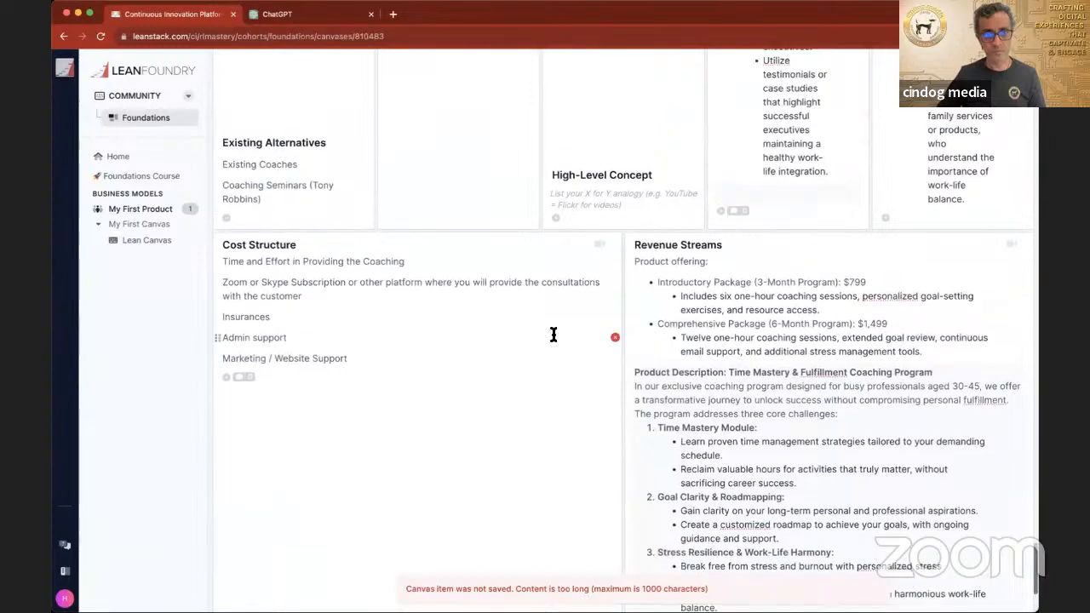
scroll(552, 338, "up", 20)
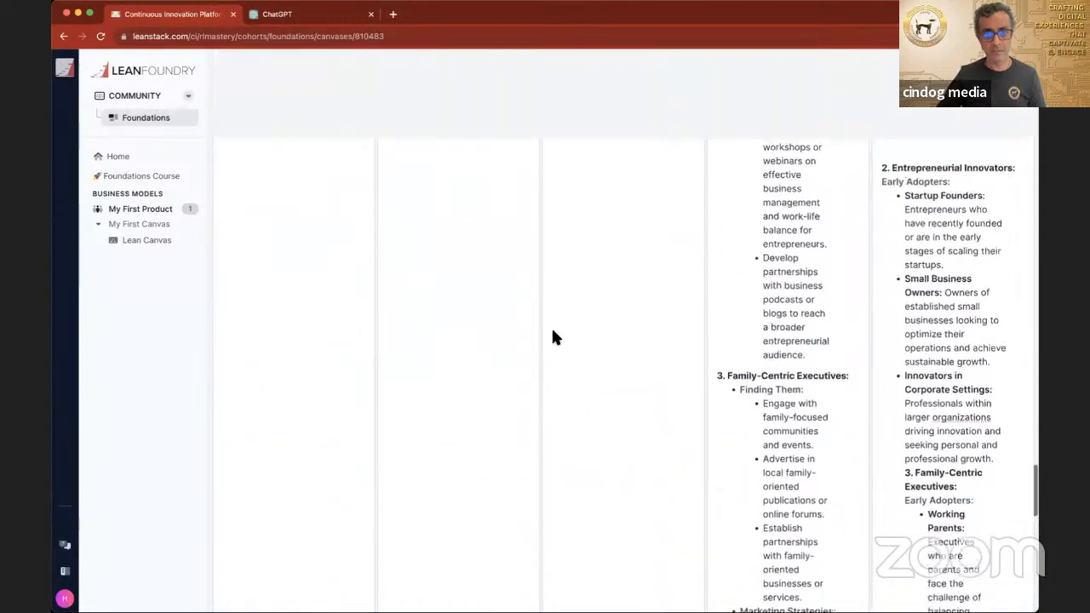
scroll(551, 338, "up", 20)
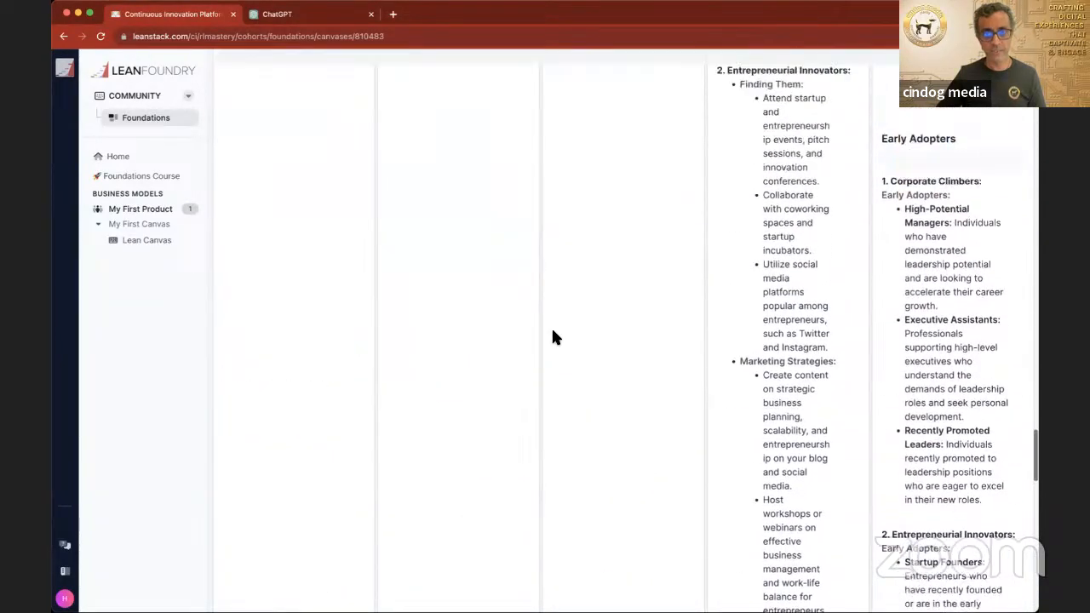
scroll(552, 338, "up", 20)
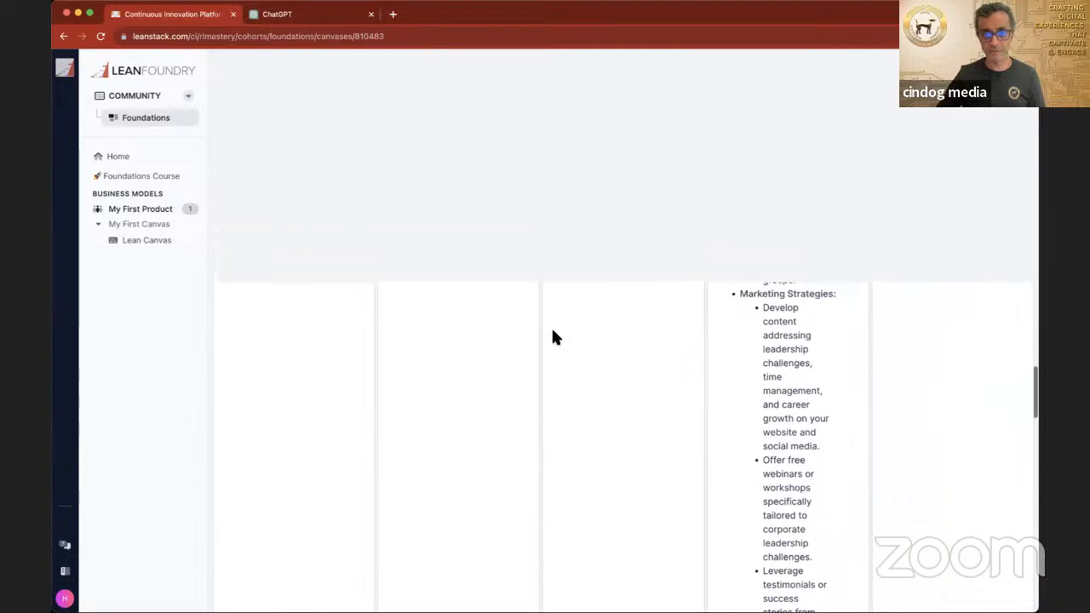
scroll(551, 338, "up", 6)
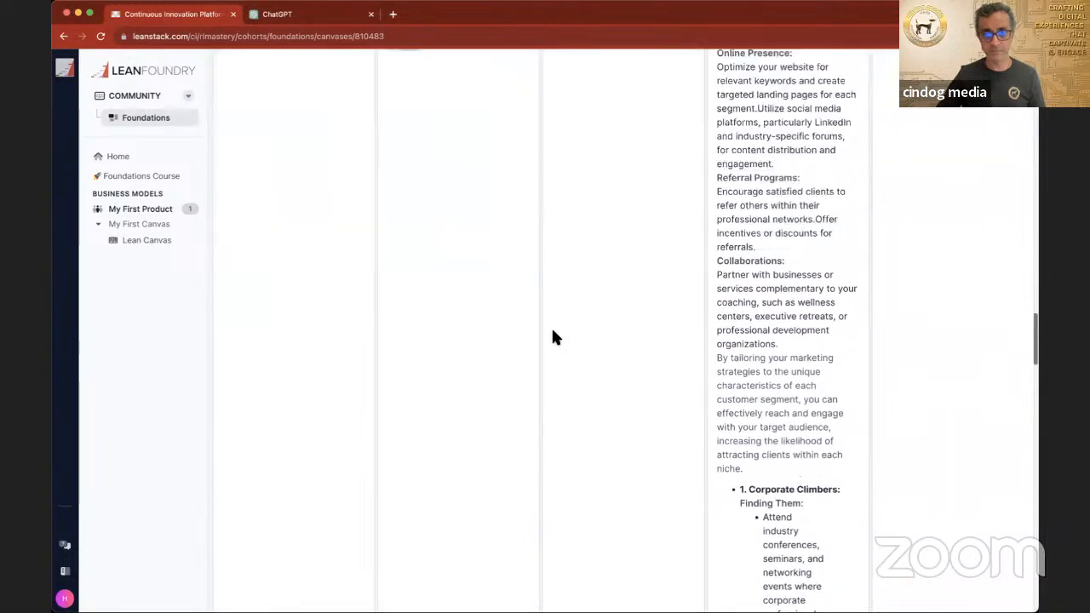
scroll(552, 338, "up", 12)
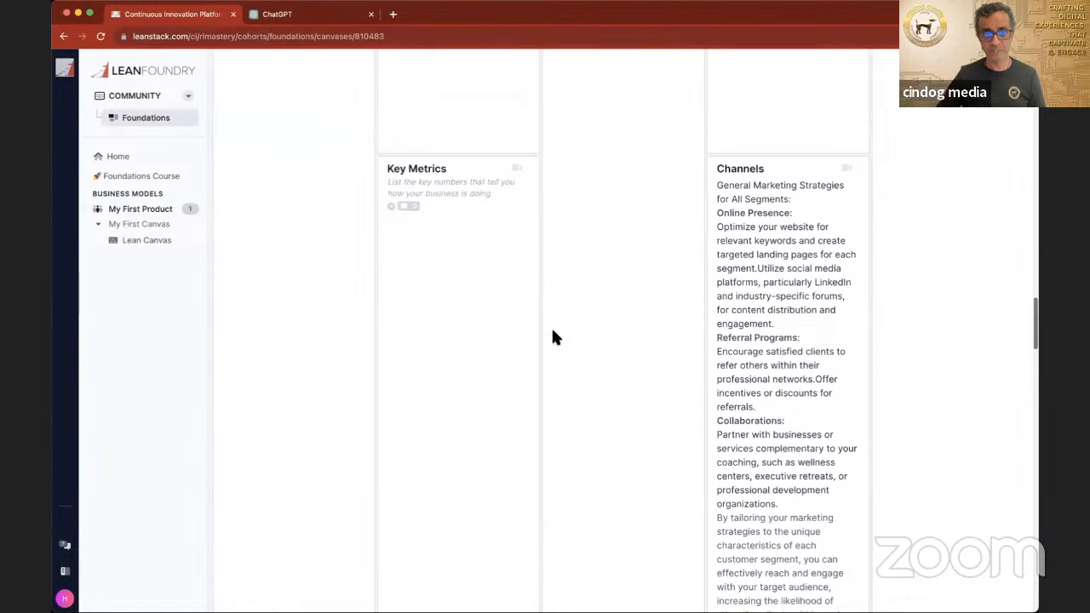
scroll(552, 338, "up", 5)
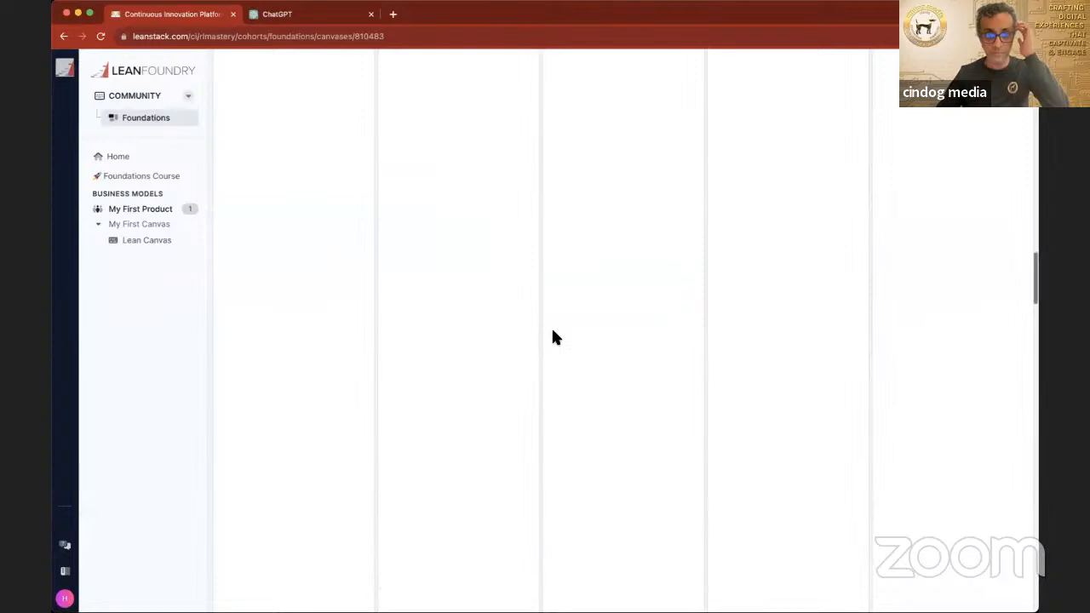
scroll(551, 338, "up", 5)
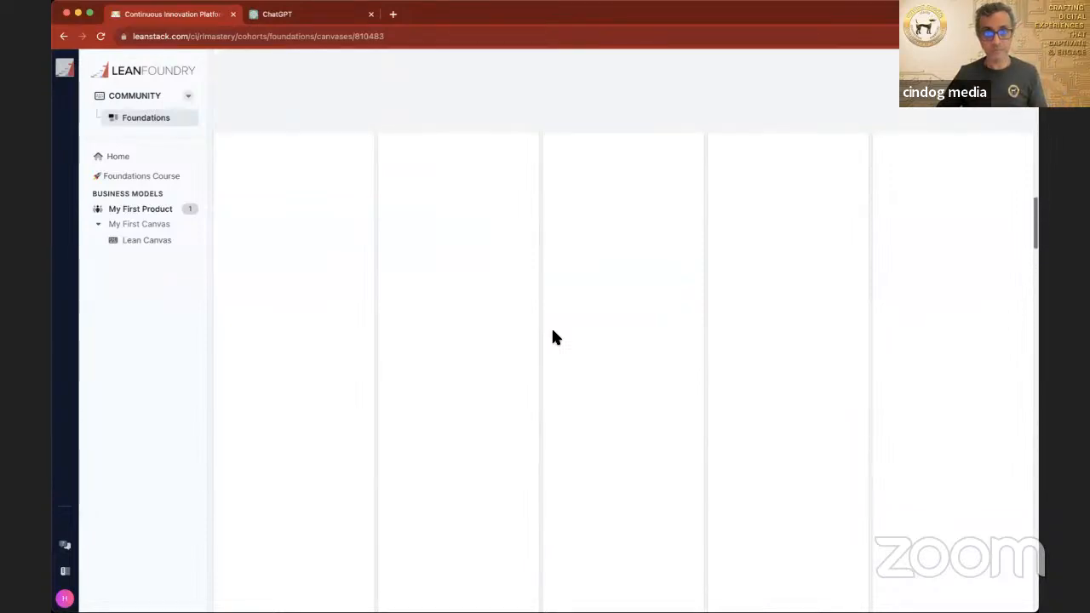
scroll(551, 338, "up", 5)
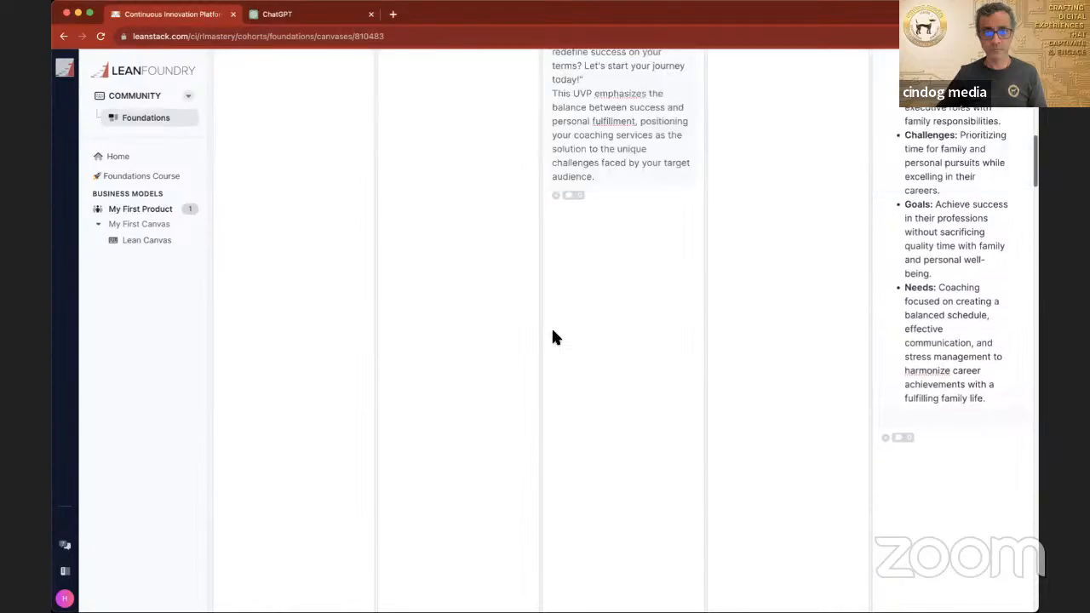
scroll(552, 338, "up", 5)
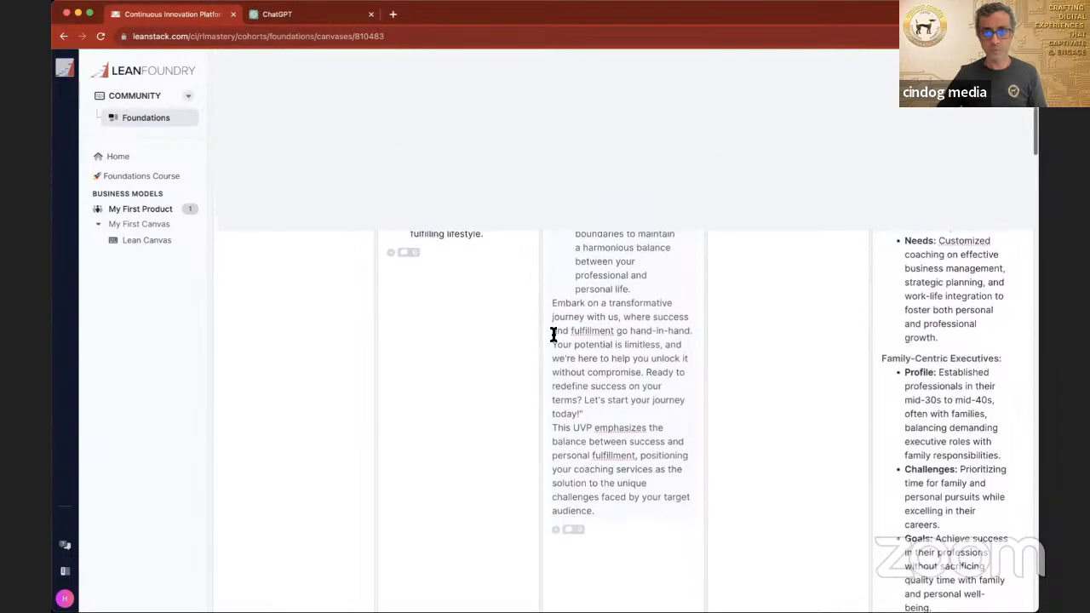
scroll(553, 335, "up", 2)
scroll(552, 335, "up", 12)
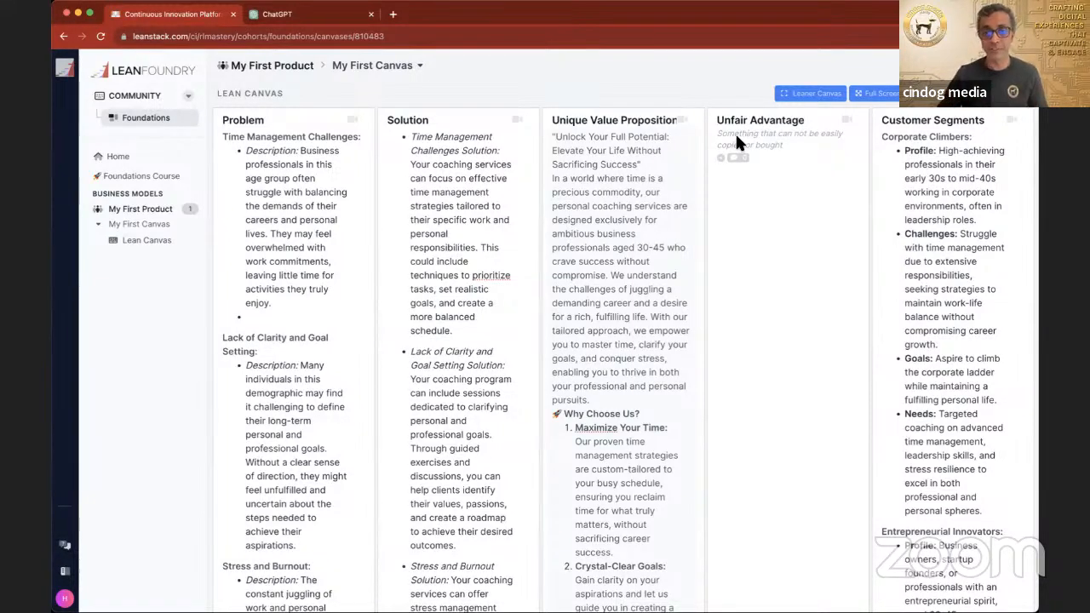
Step: Add the entry "How many subscriptions or consultations are you having each week or month" to the Key Metrics box
scroll(596, 290, "down", 10)
scroll(596, 239, "down", 10)
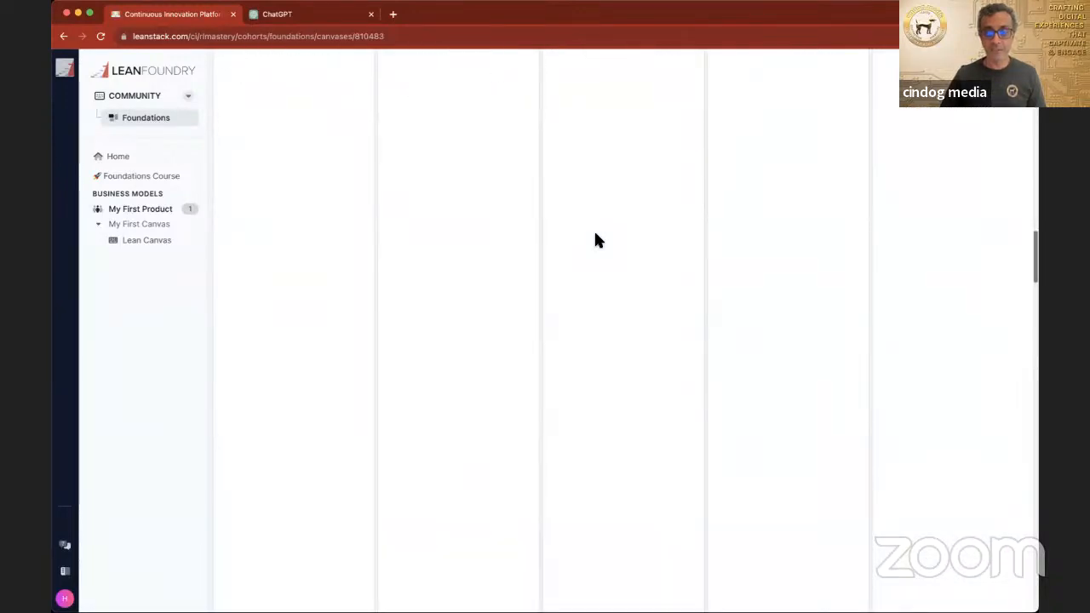
scroll(595, 240, "down", 5)
scroll(595, 236, "down", 2)
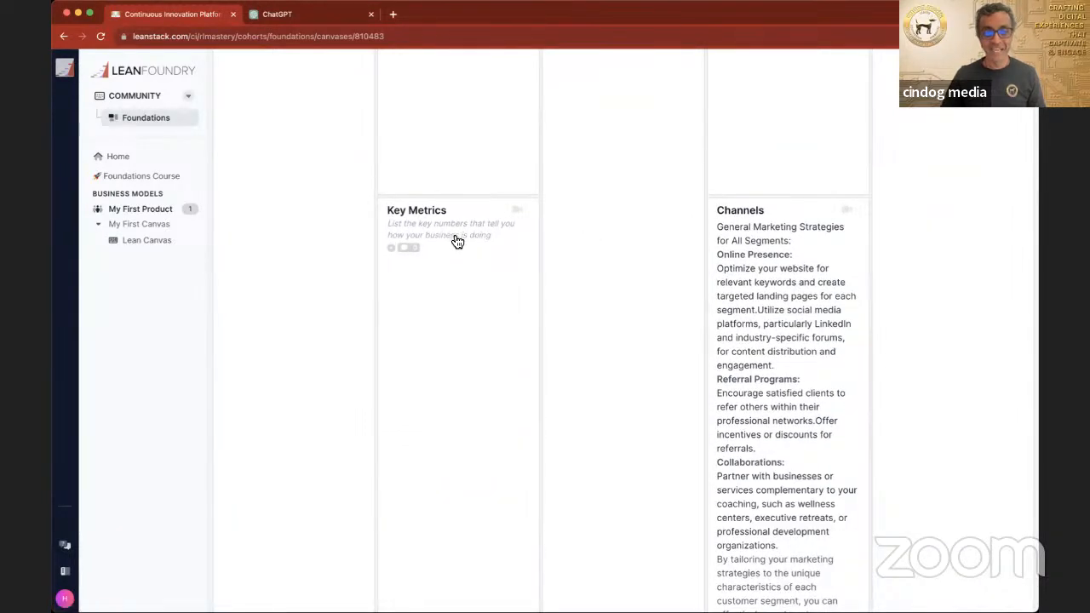
left_click(401, 247)
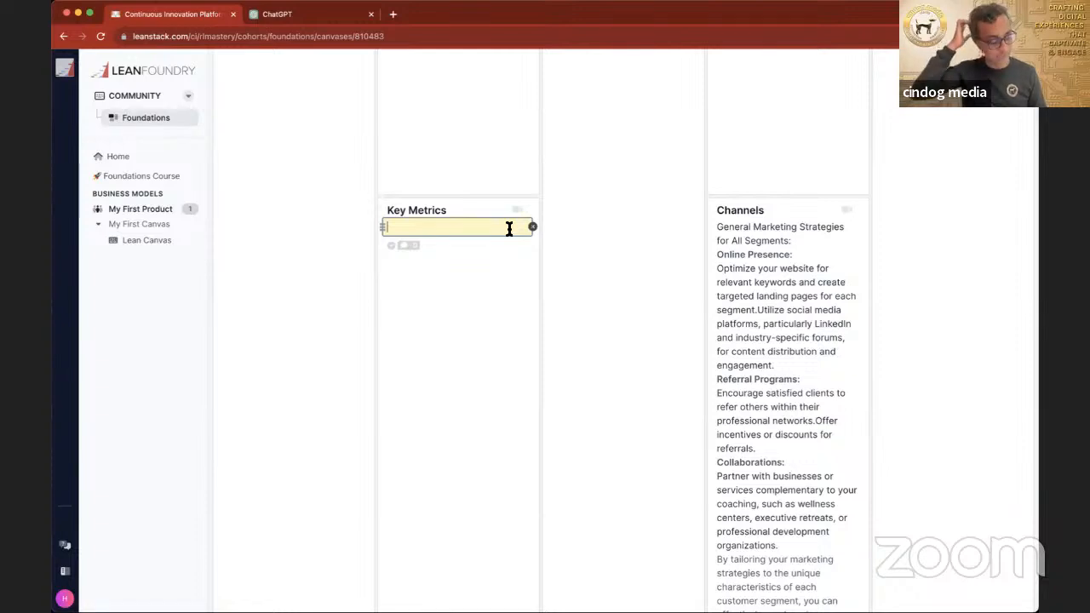
type("How many pro")
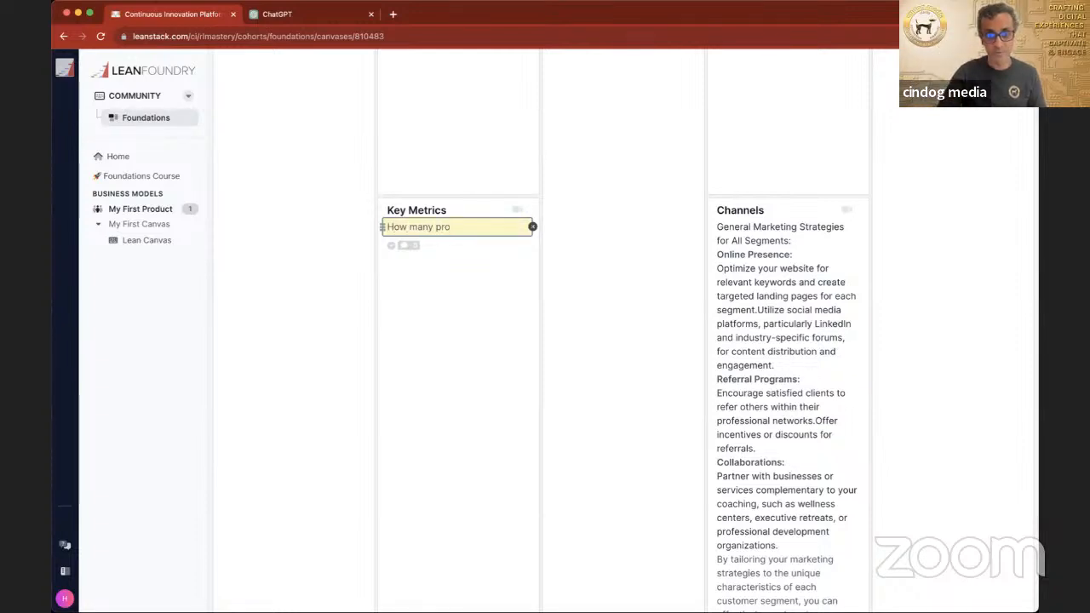
type("scr")
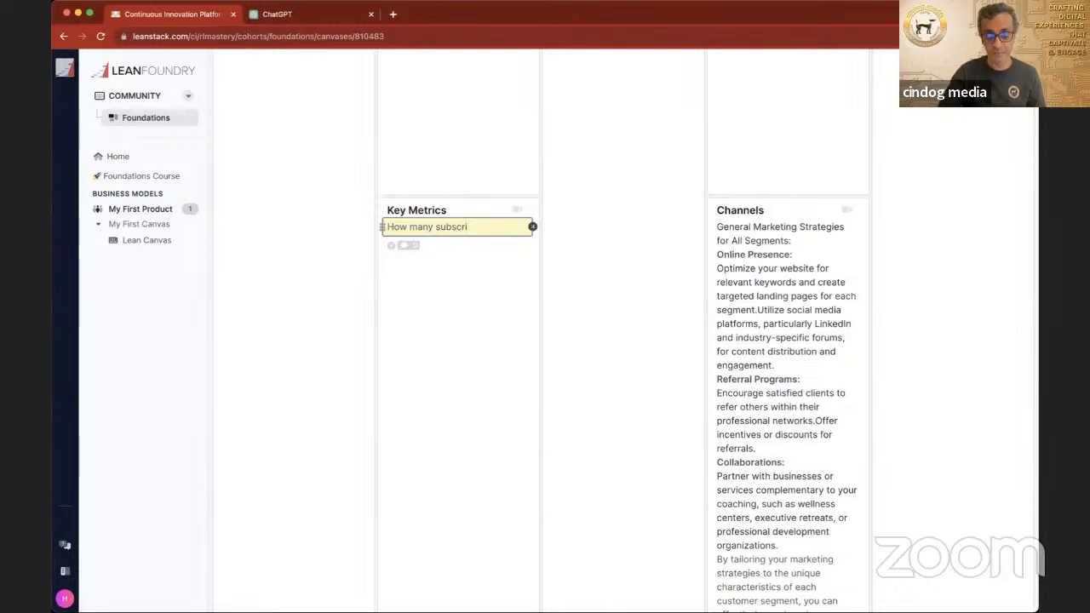
type("iptions or ")
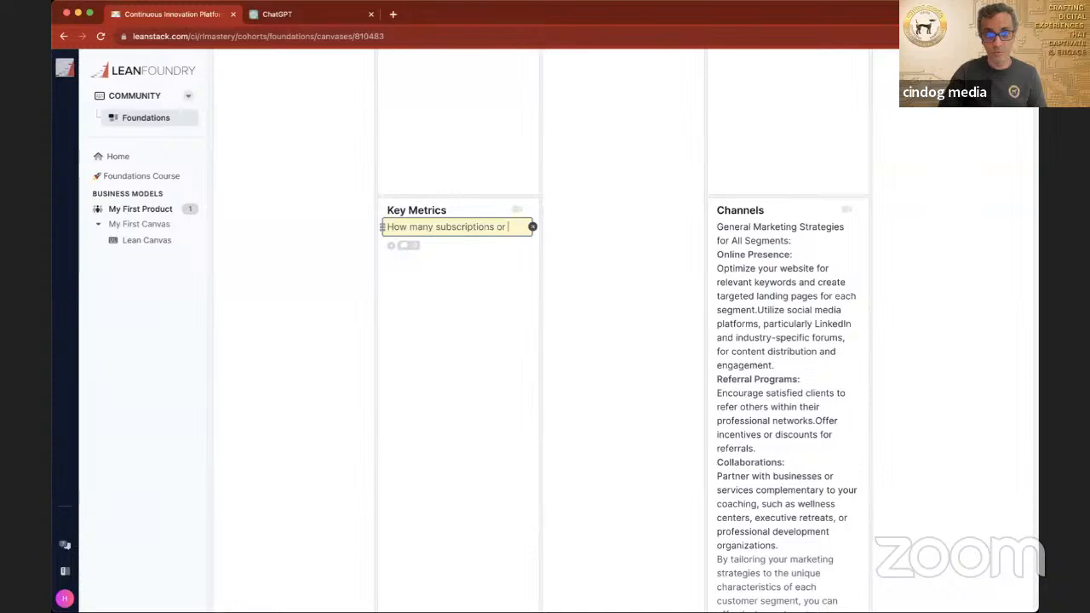
type("consultati")
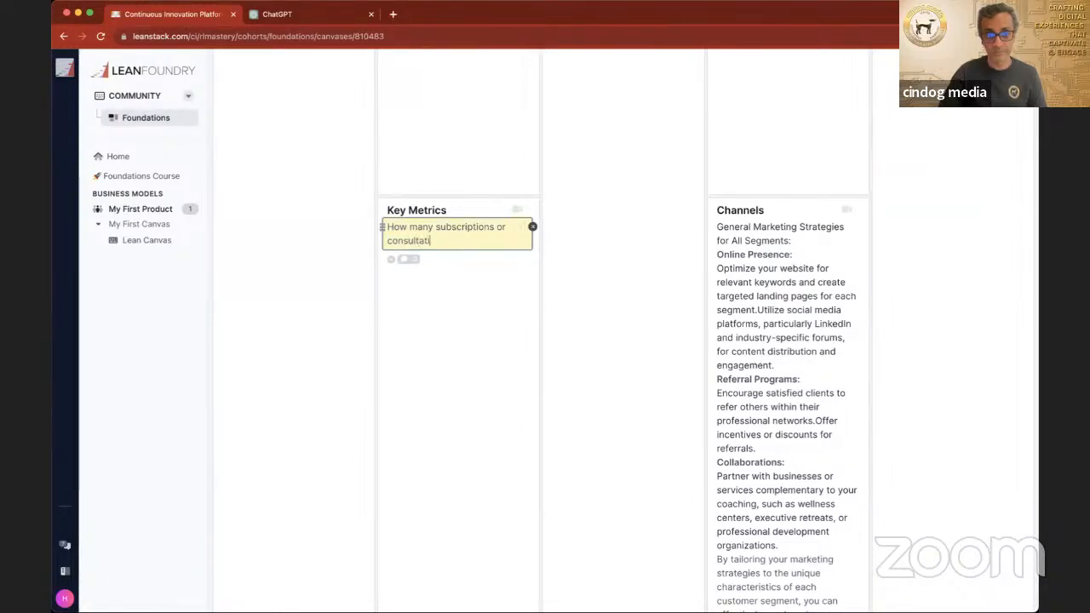
type("ons are you ")
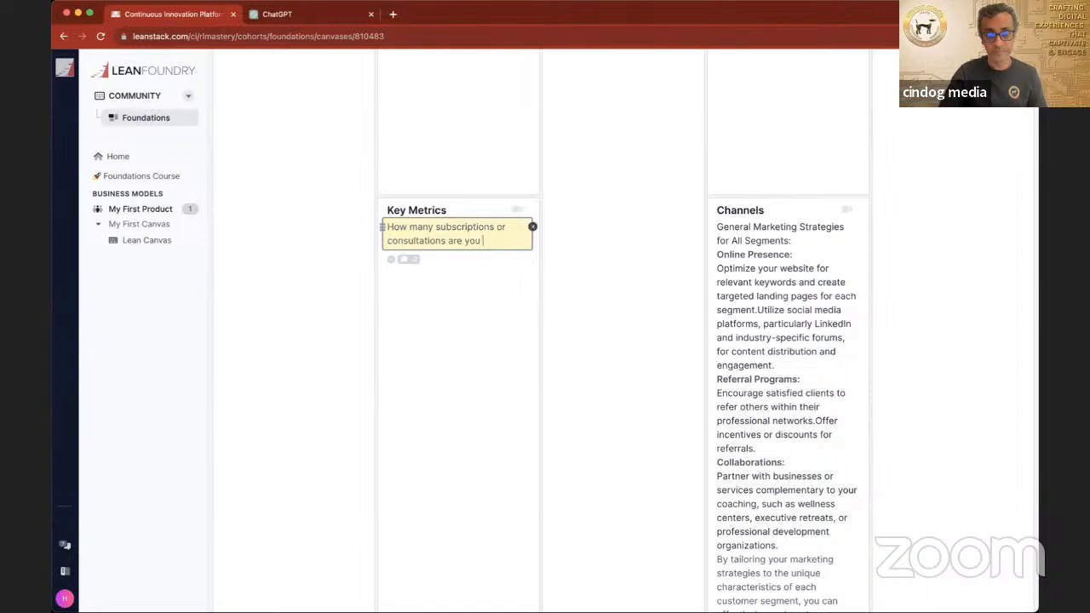
type("having eache")
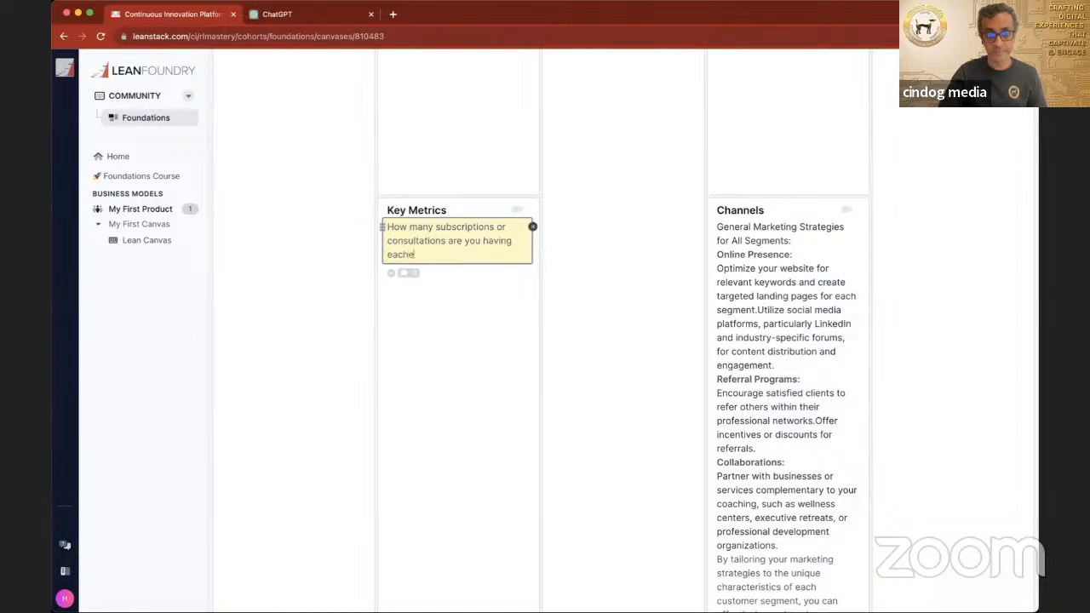
key("BackSpace")
type("wo")
key("BackSpace")
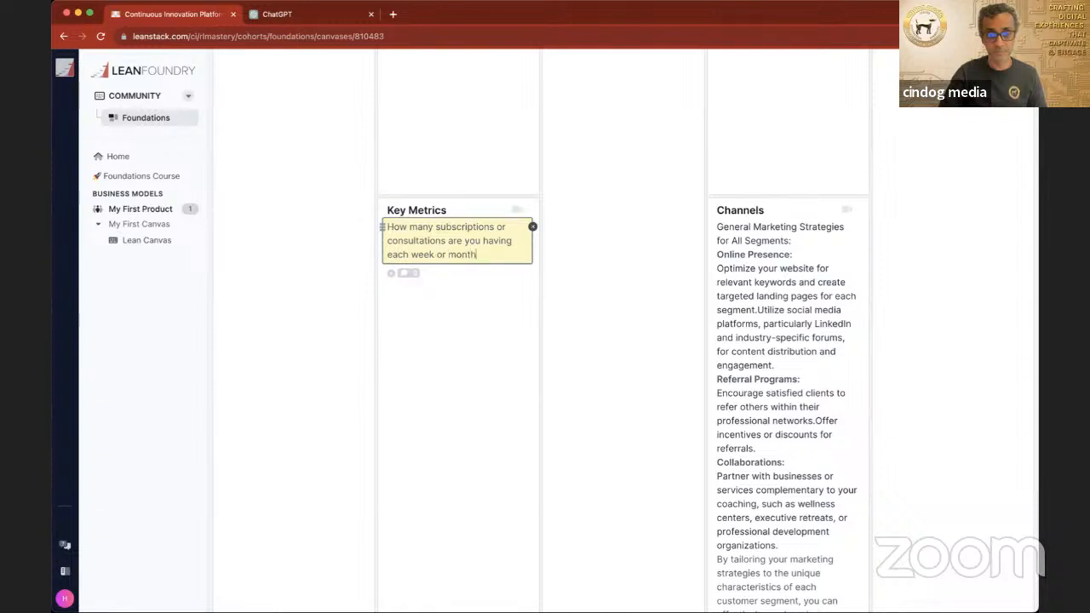
key("Return")
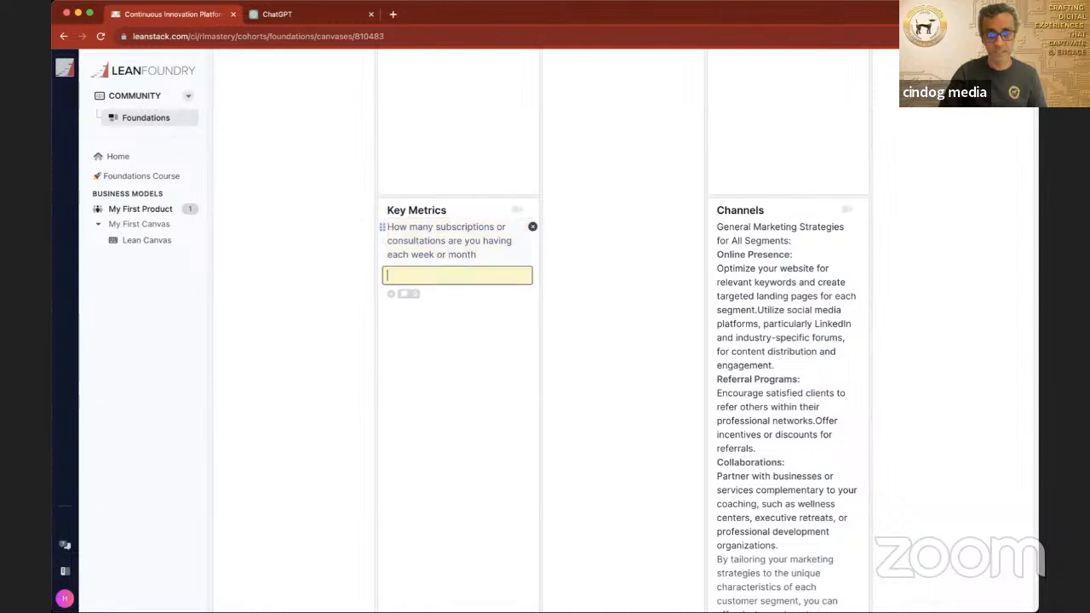
Step: Add the entry "How many people in your niche are you marketing to everyday" to the Key Metrics box
type("How many target market")
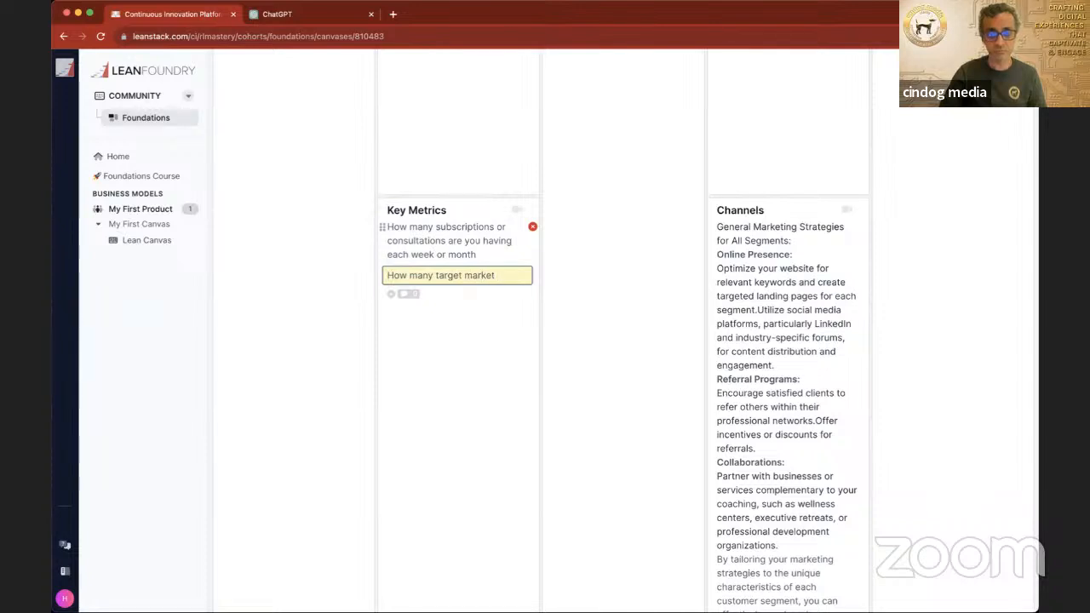
key("BackSpace")
key("BackSpace")
key("BackSpace")
key("BackSpace")
key("BackSpace")
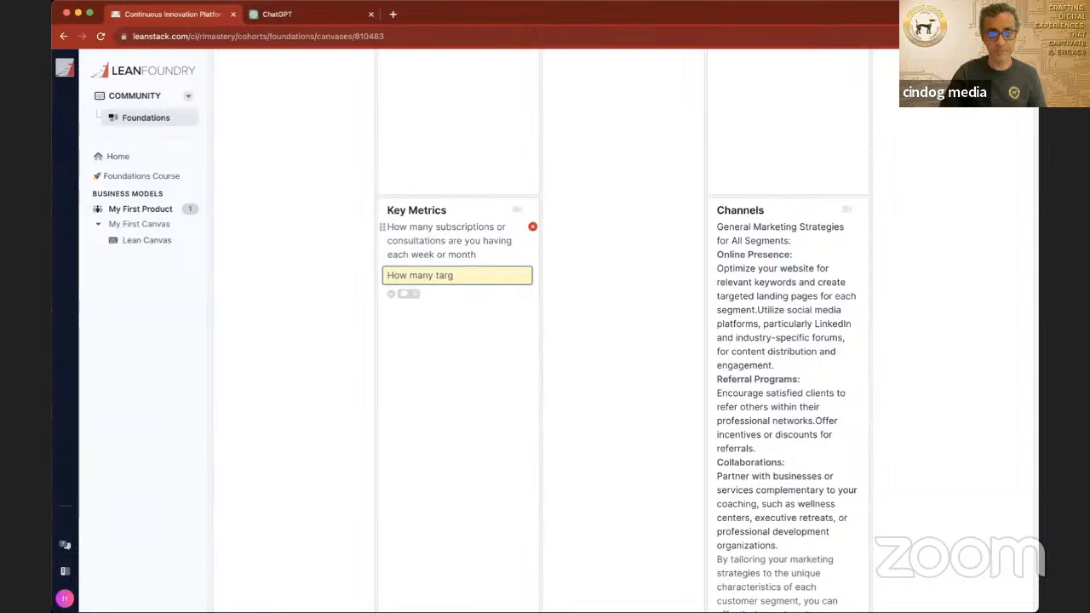
type("people in your niche are you")
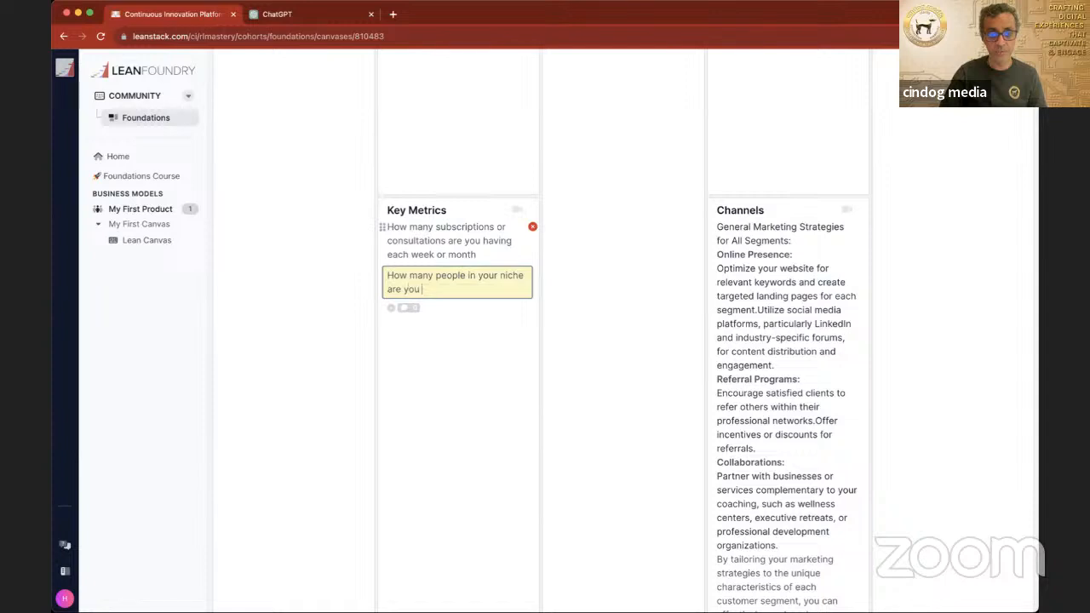
type(" marketing to everyda")
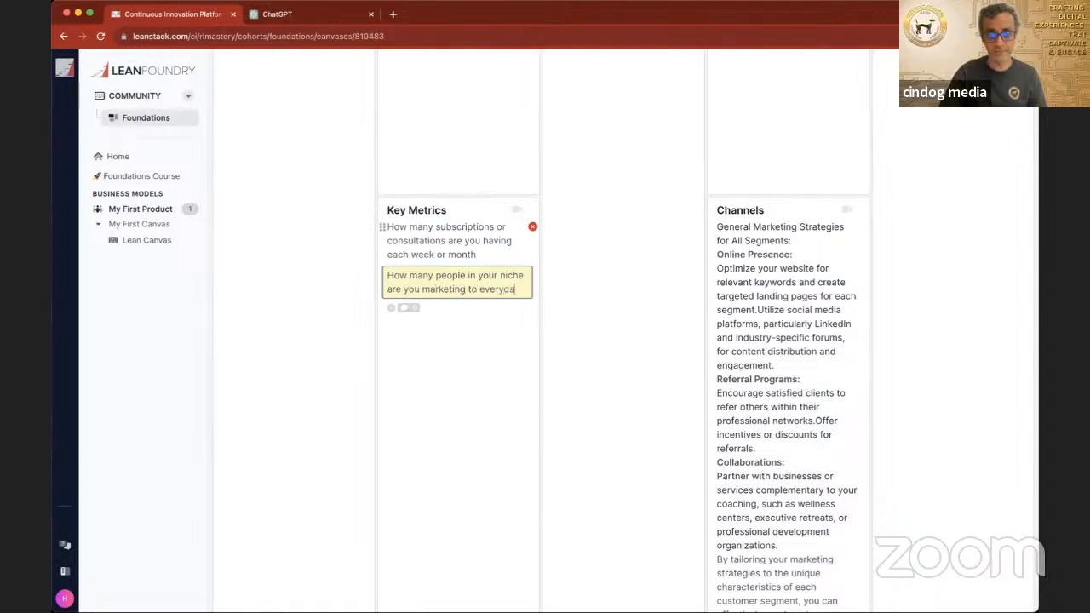
type("y?")
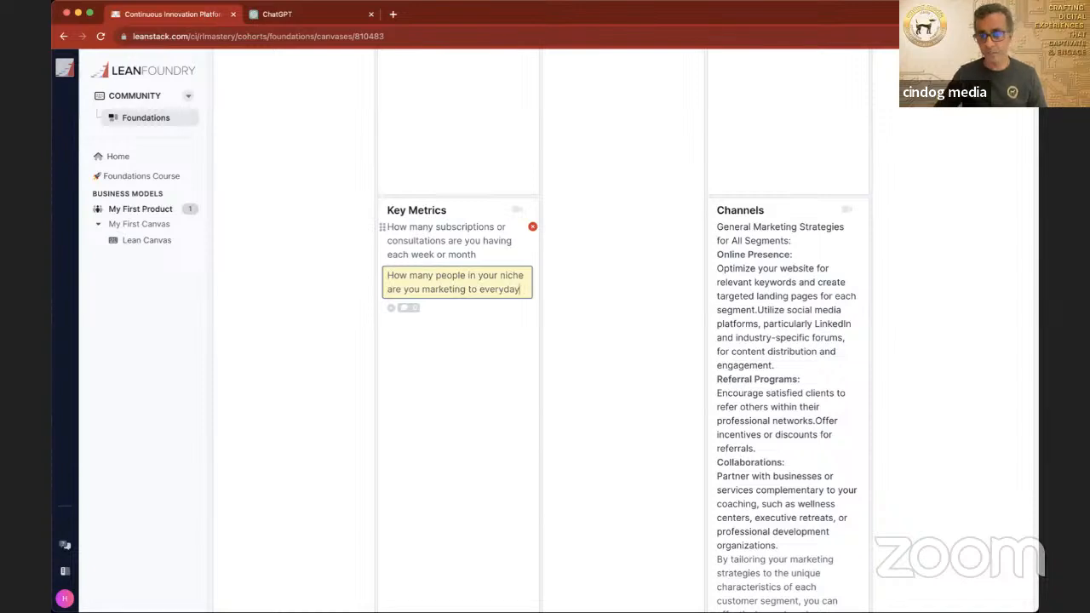
left_click(601, 318)
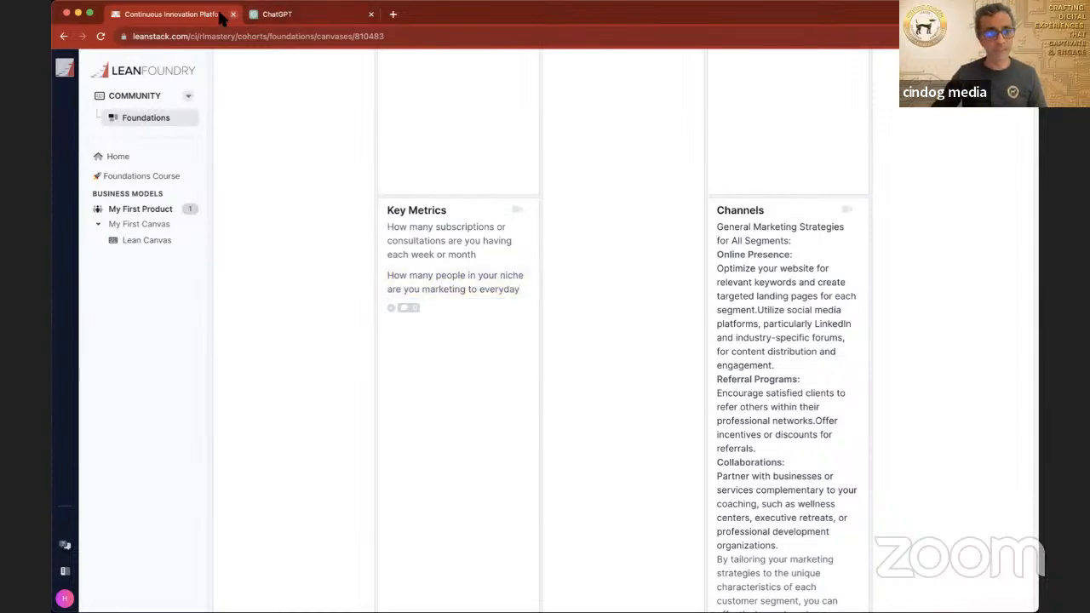
Step: Switch to ChatGPT and ask "What are some key metrics that will guarantee my success in this business"
left_click(289, 15)
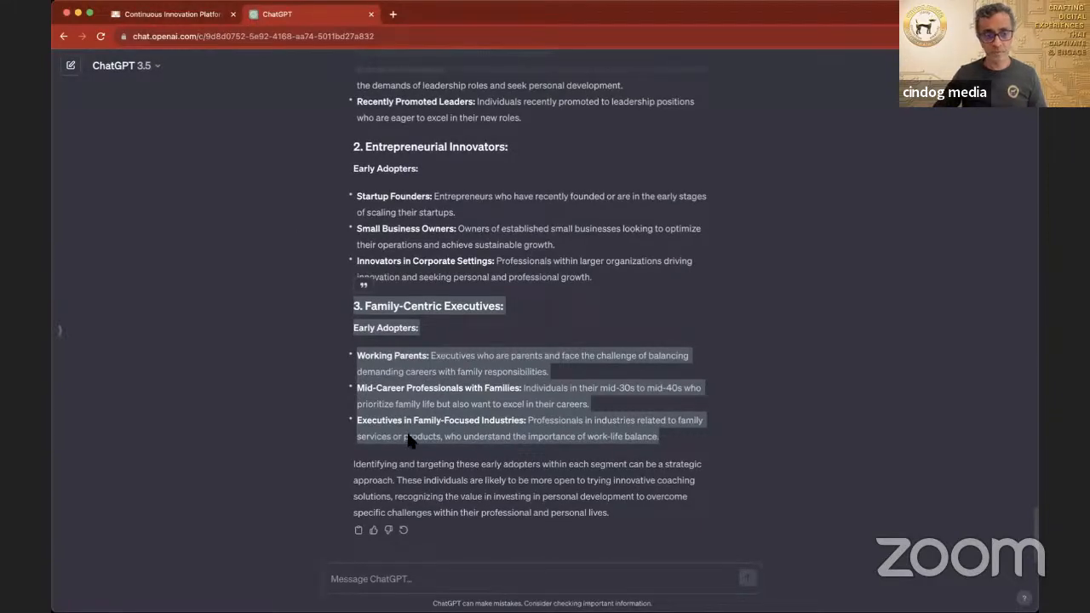
left_click(430, 579)
type("What are you")
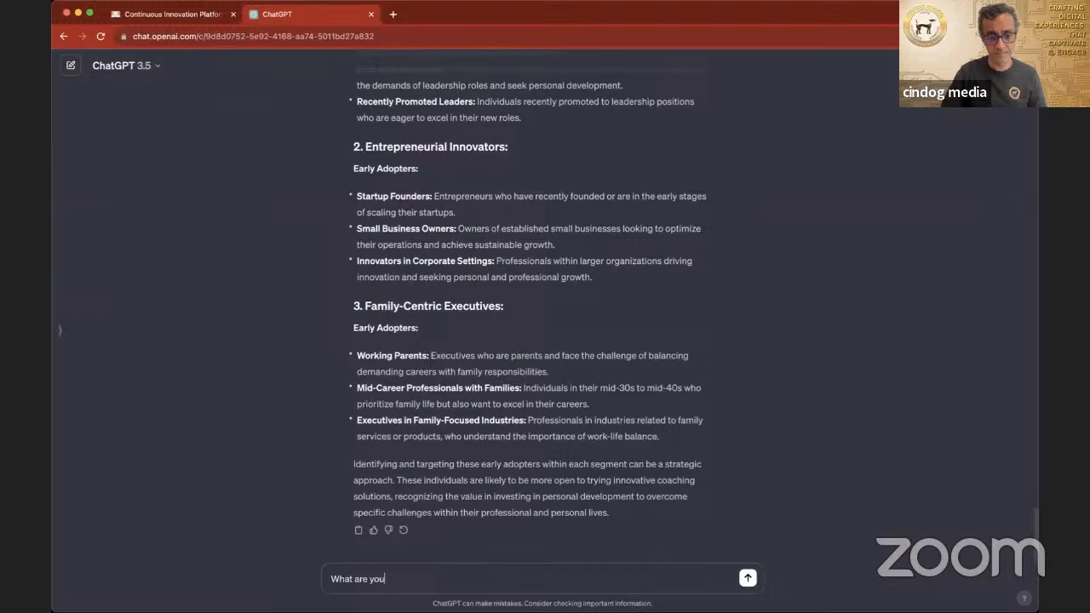
key("BackSpace")
key("BackSpace")
key("BackSpace")
type("some key metrics that will gua")
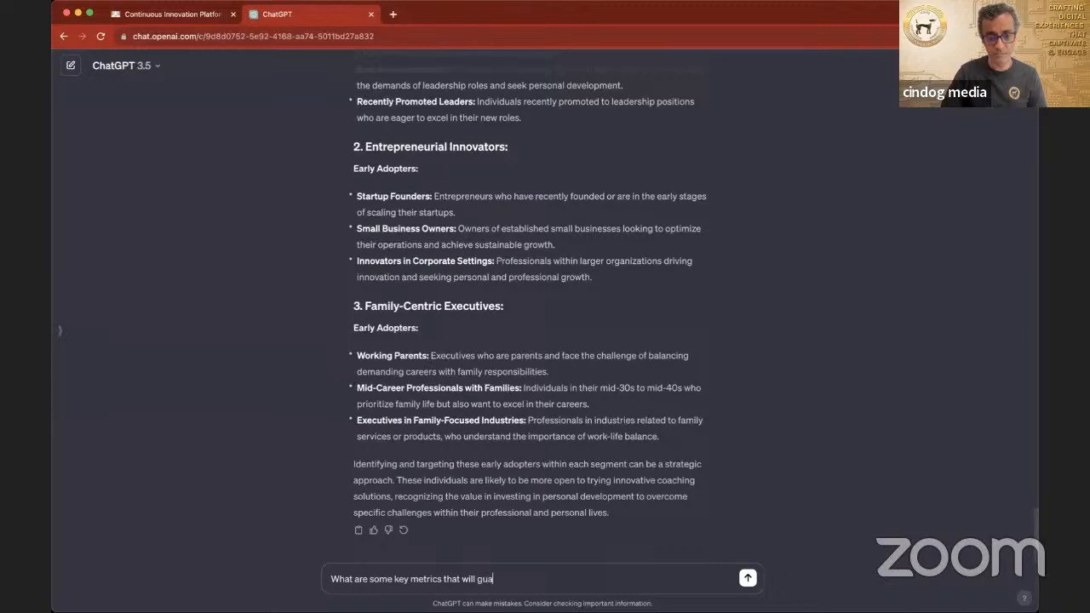
type("ee my success in this business")
key("Return")
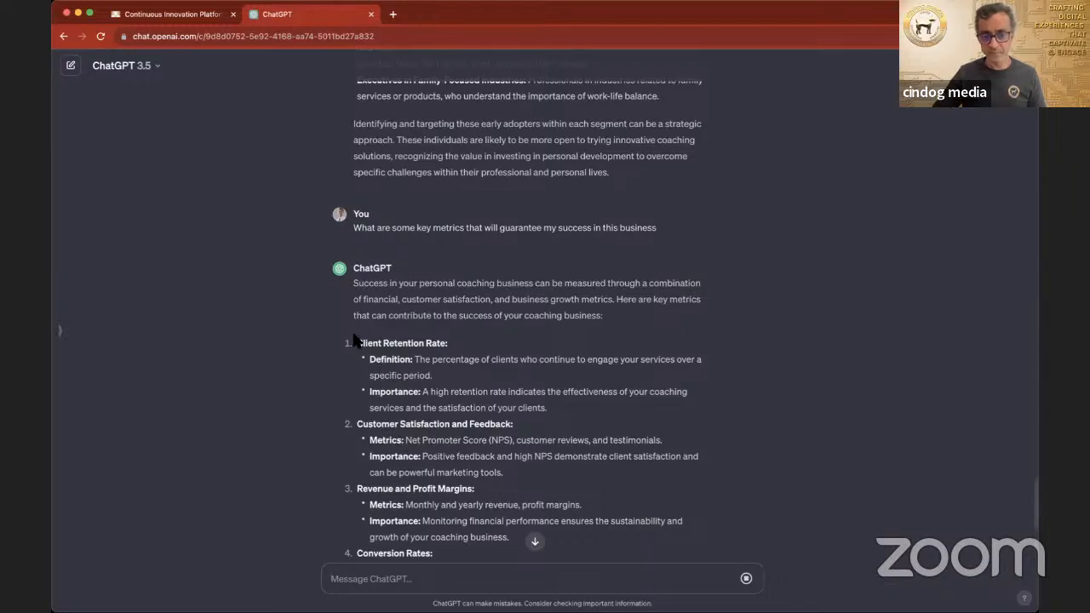
Step: Copy the Client Retention Rate section from ChatGPT's answer into a new entry in the canvas's Key Metrics box
left_click_drag(356, 341, 568, 403)
key("super+c")
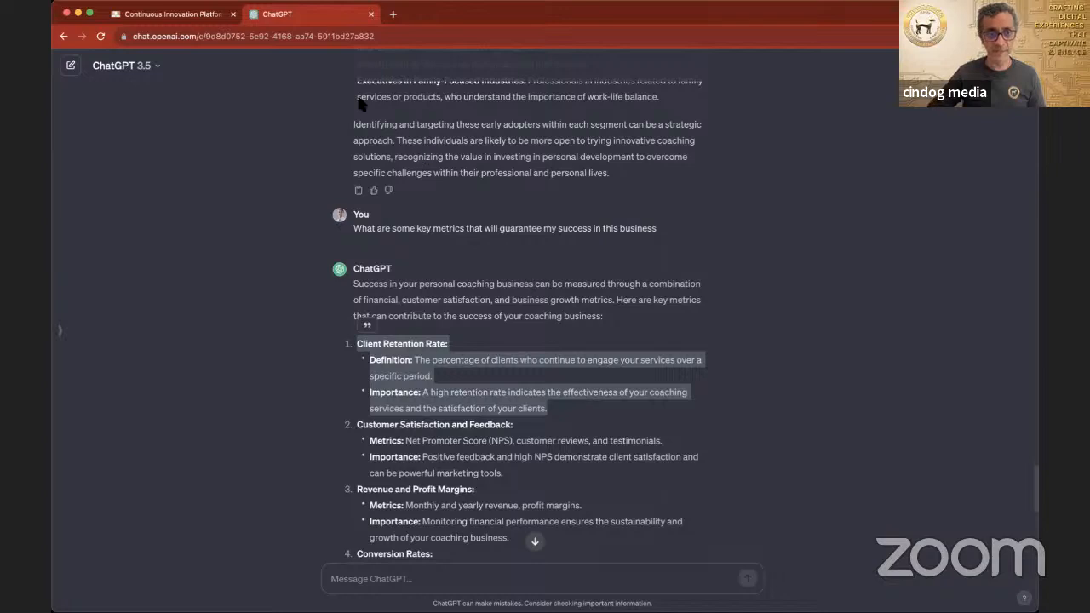
left_click(204, 15)
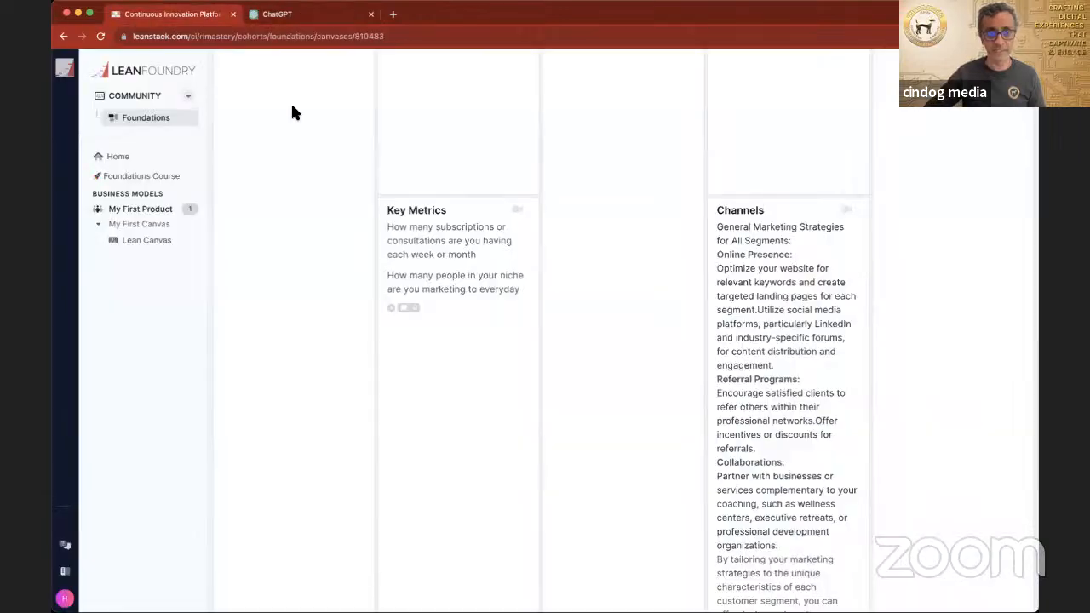
left_click(417, 308)
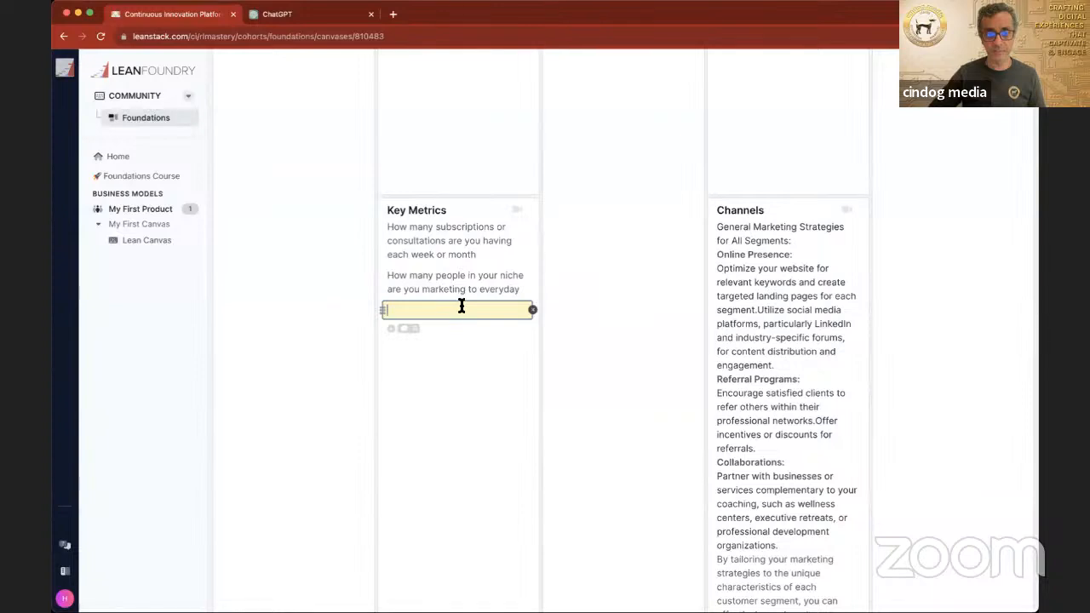
key("super+v")
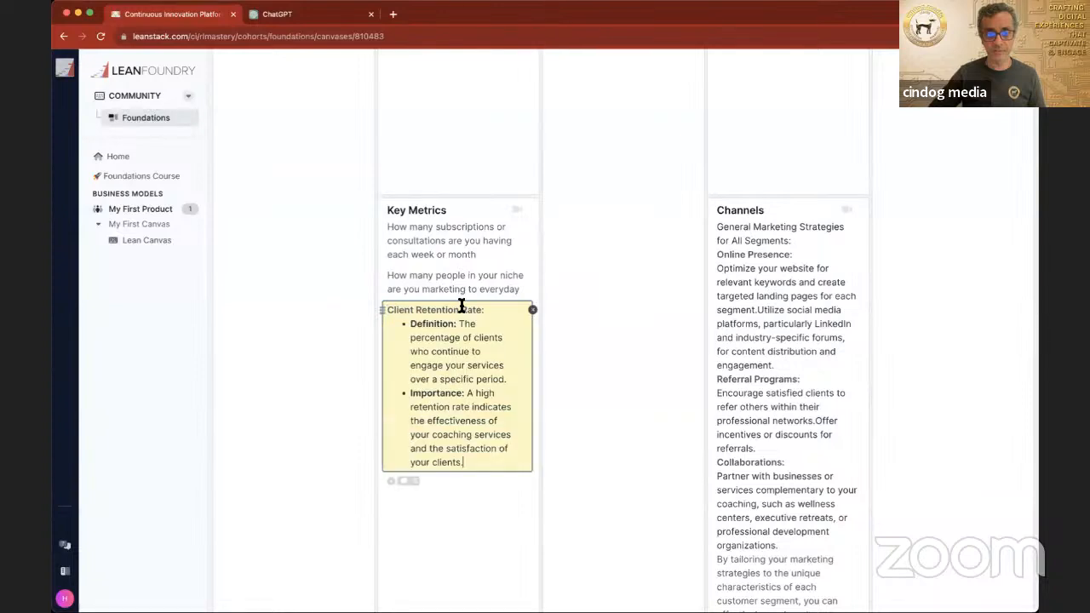
Step: Copy ChatGPT's Customer Satisfaction and Feedback section into a separate Key Metrics entry below Client Retention Rate on the canvas
left_click(289, 16)
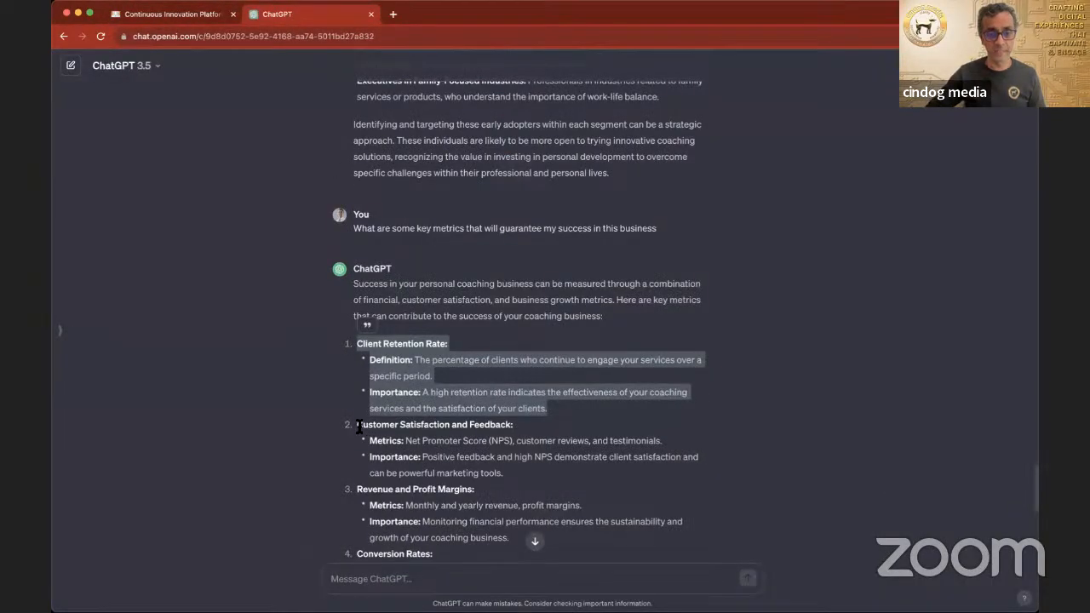
left_click_drag(358, 423, 504, 473)
key("super+c")
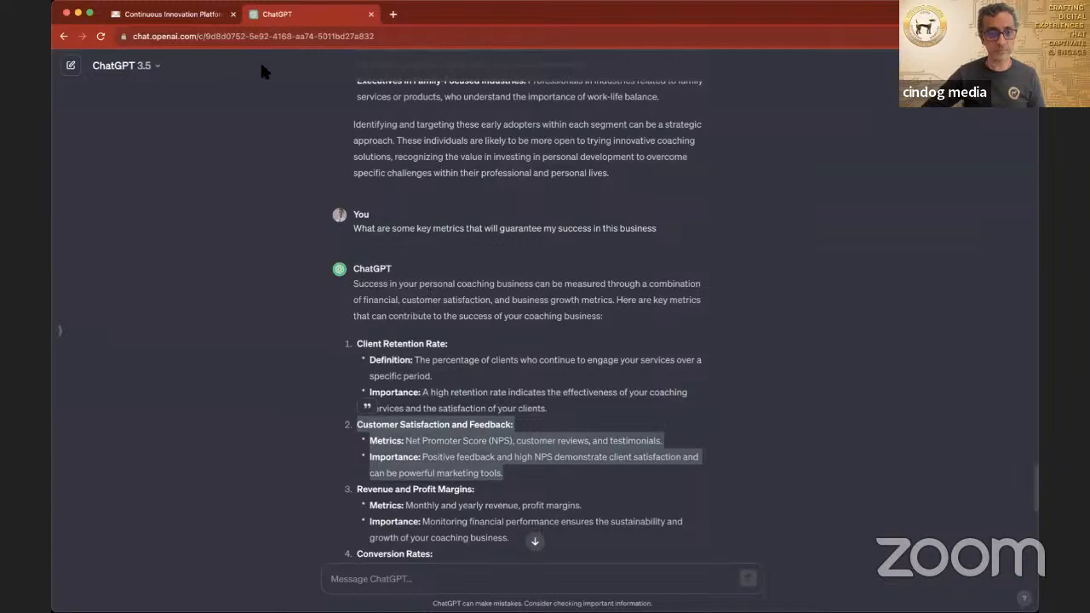
left_click(199, 15)
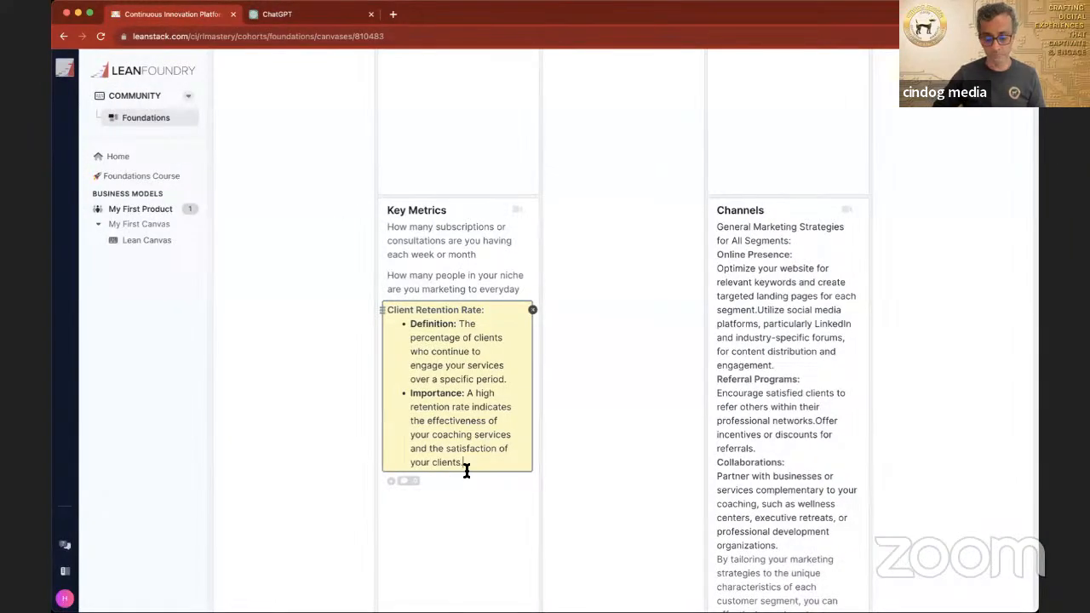
key("Return")
key("super+v")
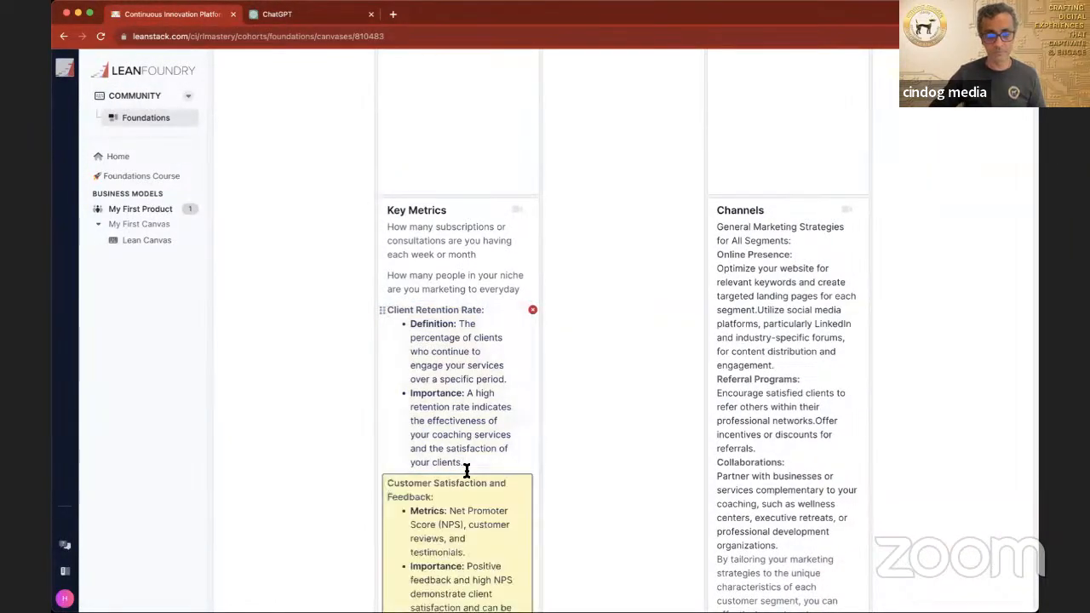
key("Return")
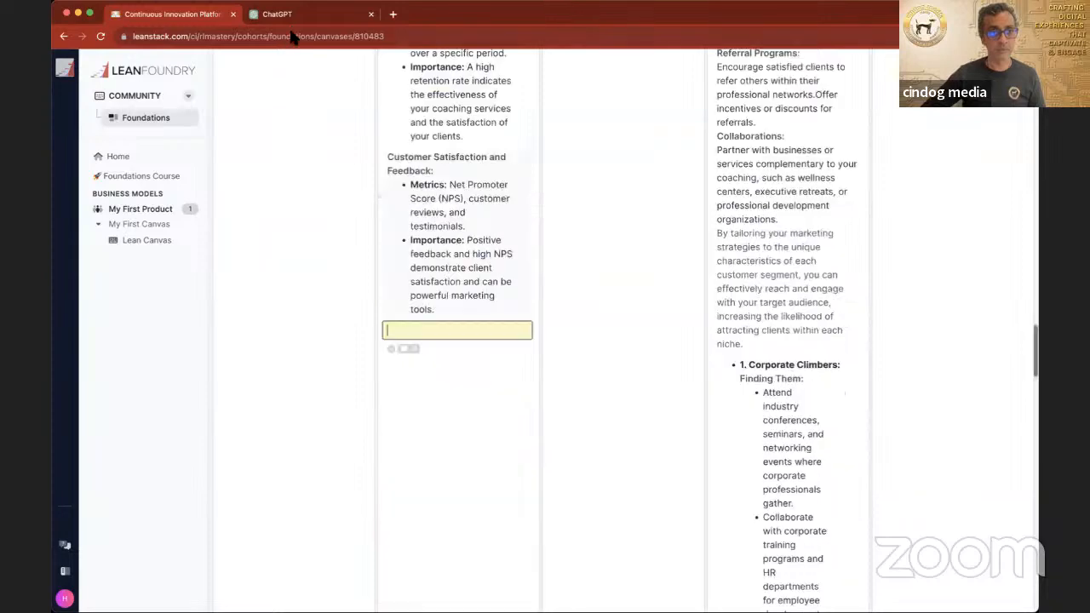
Step: Copy ChatGPT's metrics from Revenue and Profit Margins through Brand Recognition and Reach into one further Key Metrics entry on the canvas
left_click(287, 15)
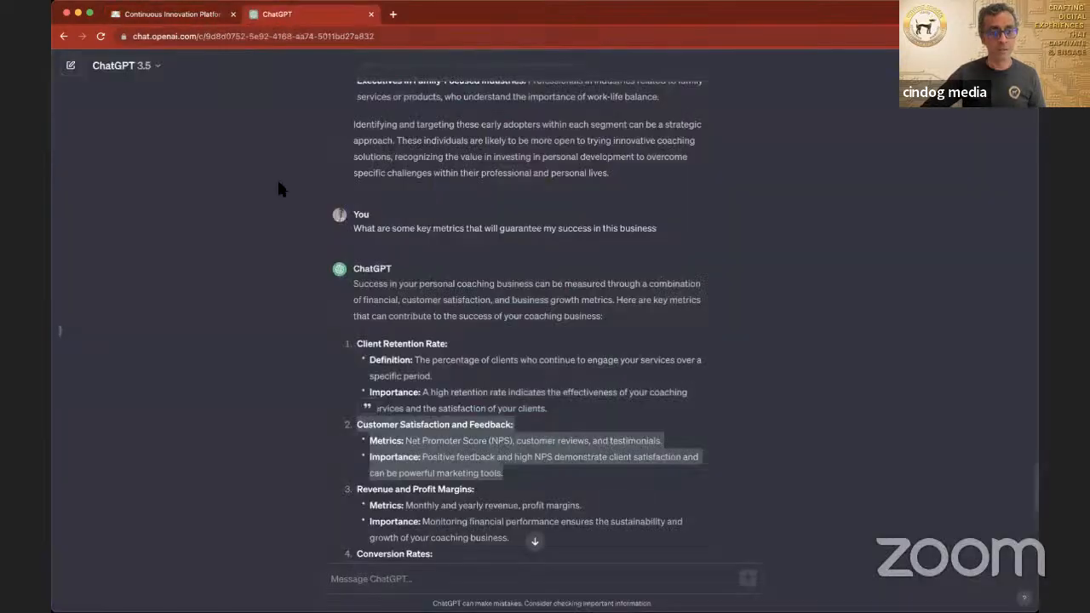
scroll(360, 490, "down", 5)
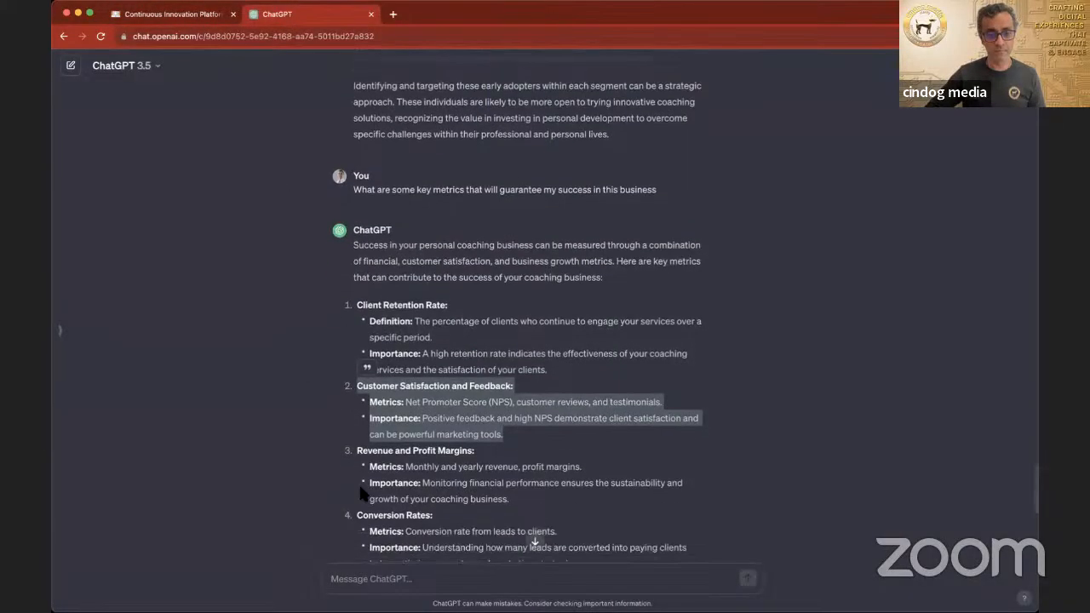
scroll(360, 492, "down", 8)
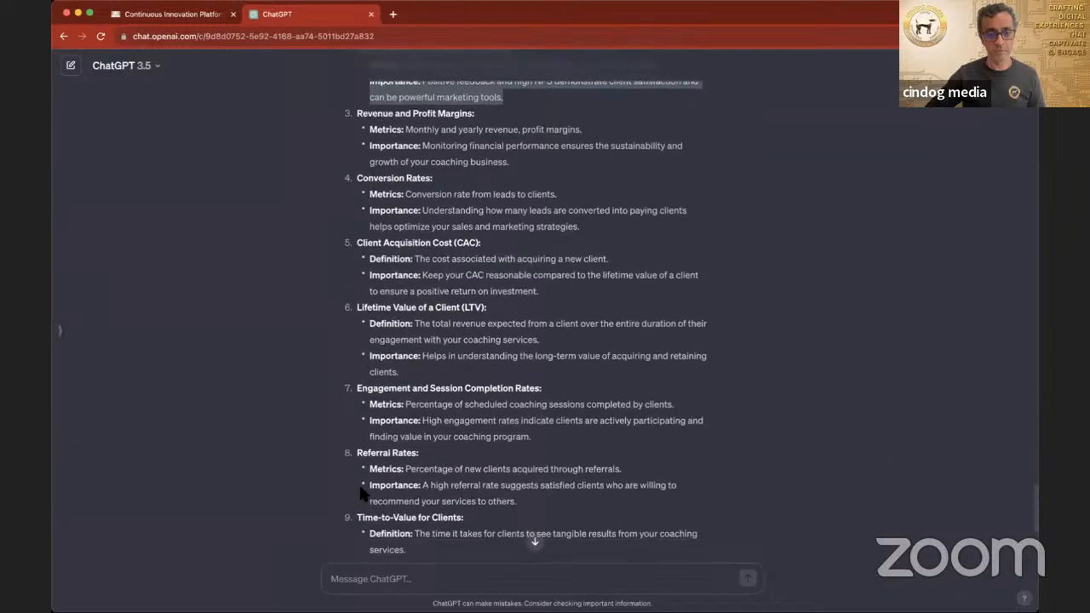
scroll(366, 491, "up", 6)
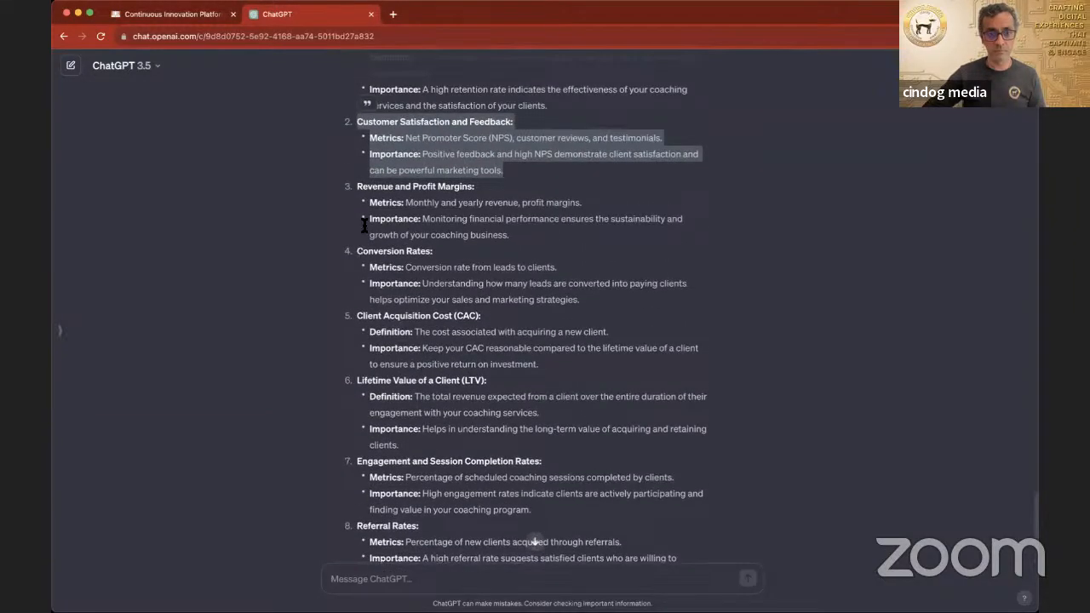
left_click_drag(358, 188, 495, 438)
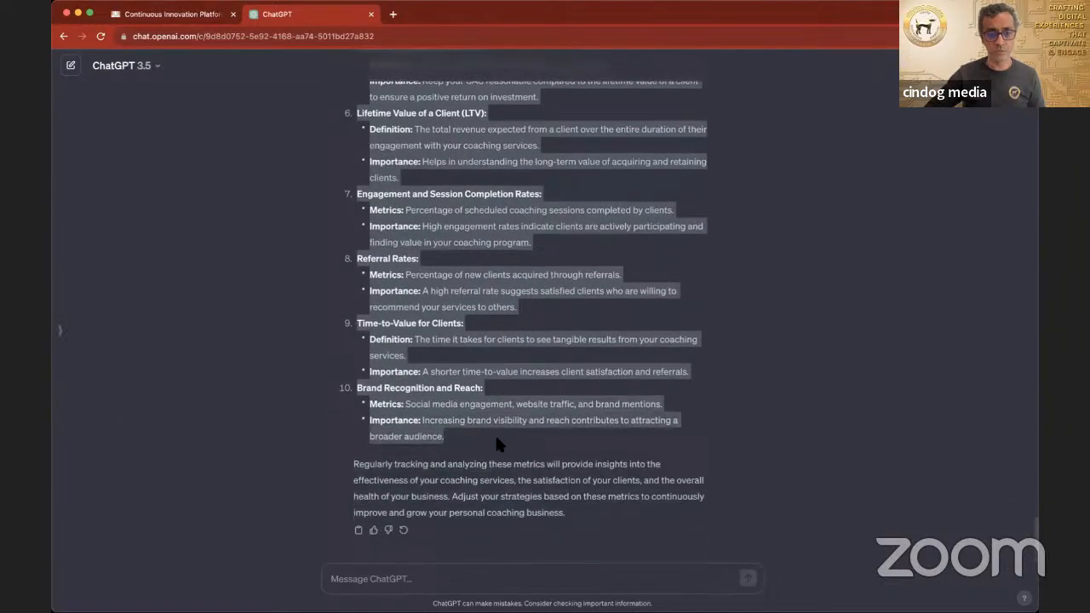
left_click(170, 13)
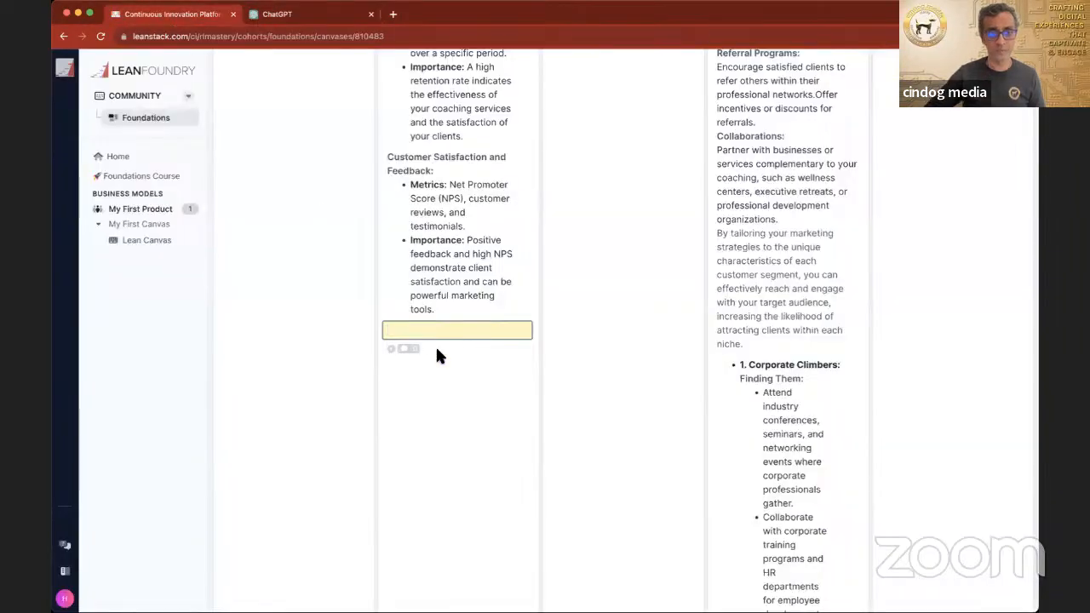
key("super+v")
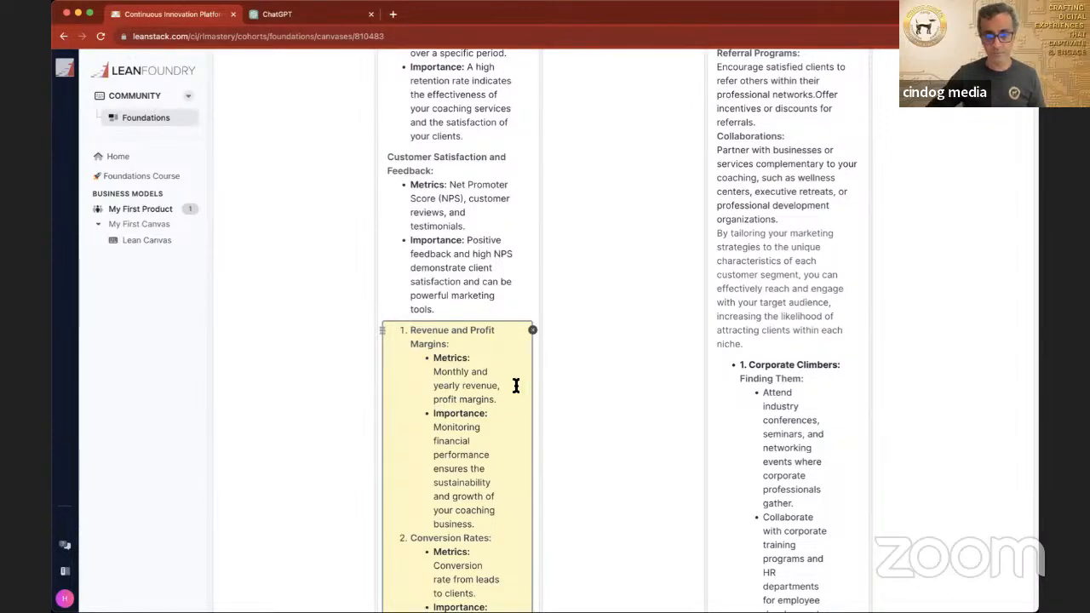
key("Return")
Step: Review the whole canvas, from Cost Structure, Revenue Streams and High-Level Concept up to Problem, Solution and Unique Value Proposition
scroll(660, 398, "down", 5)
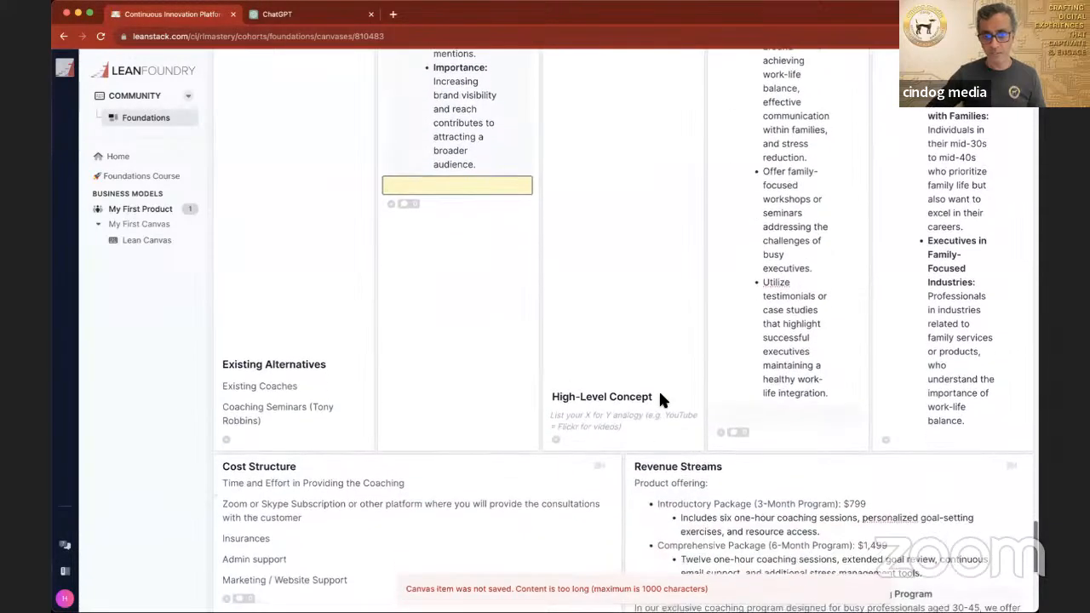
scroll(660, 399, "down", 8)
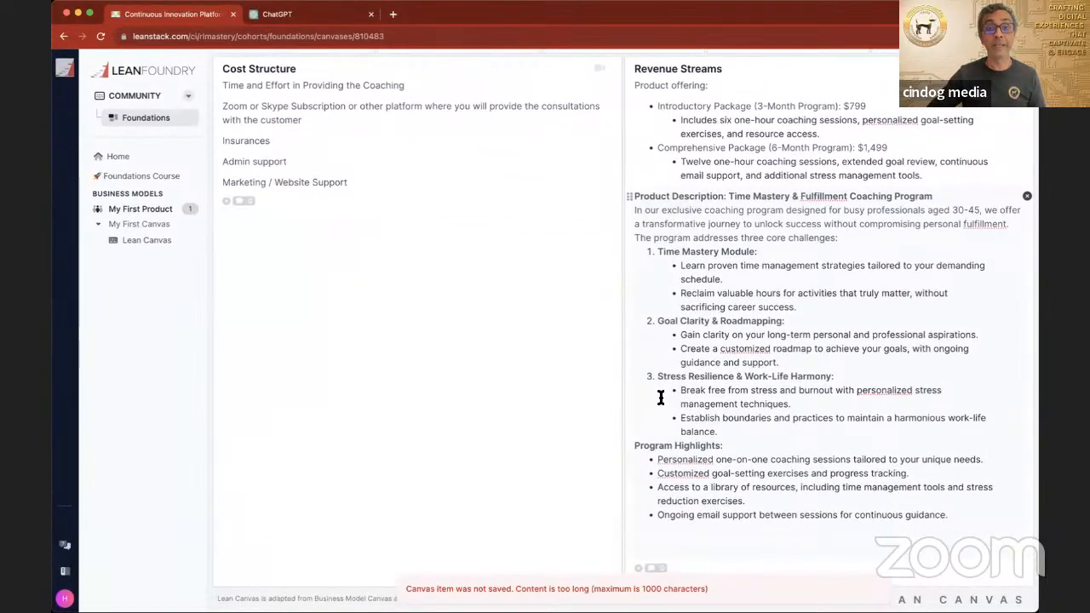
scroll(660, 398, "up", 20)
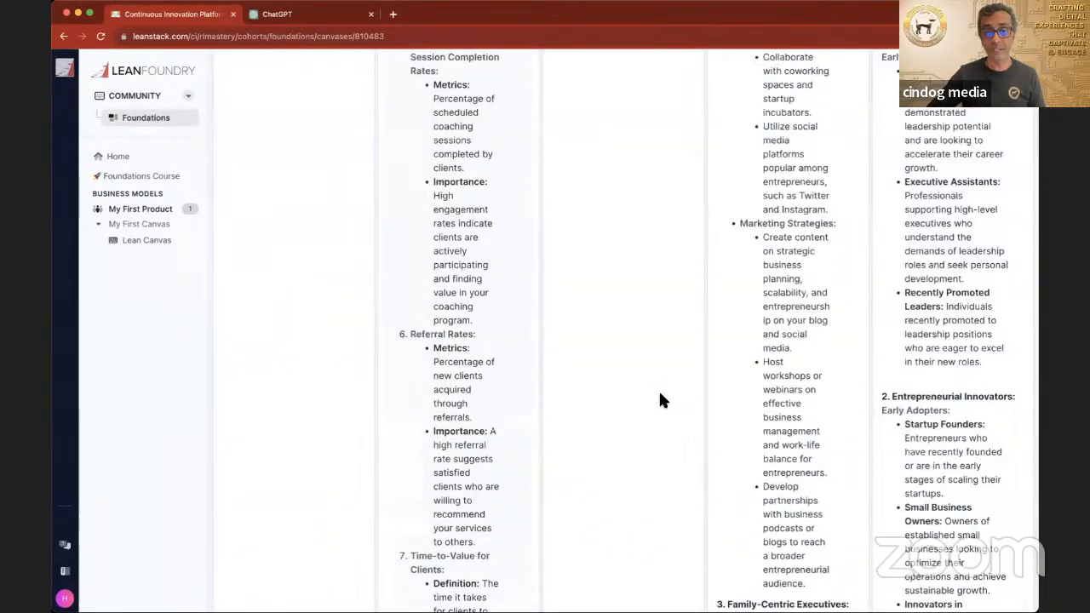
scroll(660, 396, "down", 15)
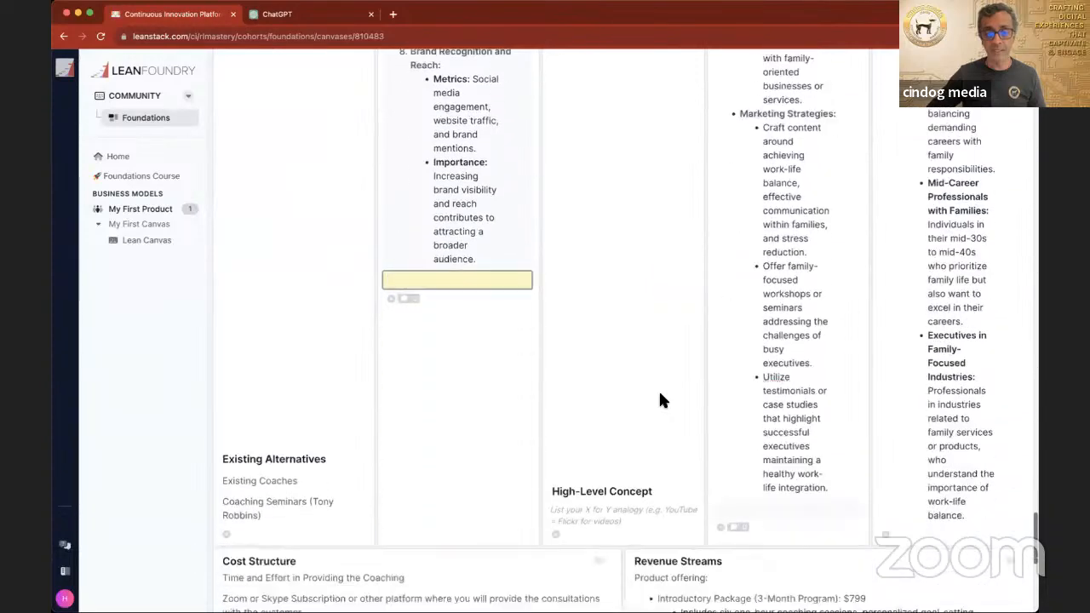
scroll(662, 400, "down", 2)
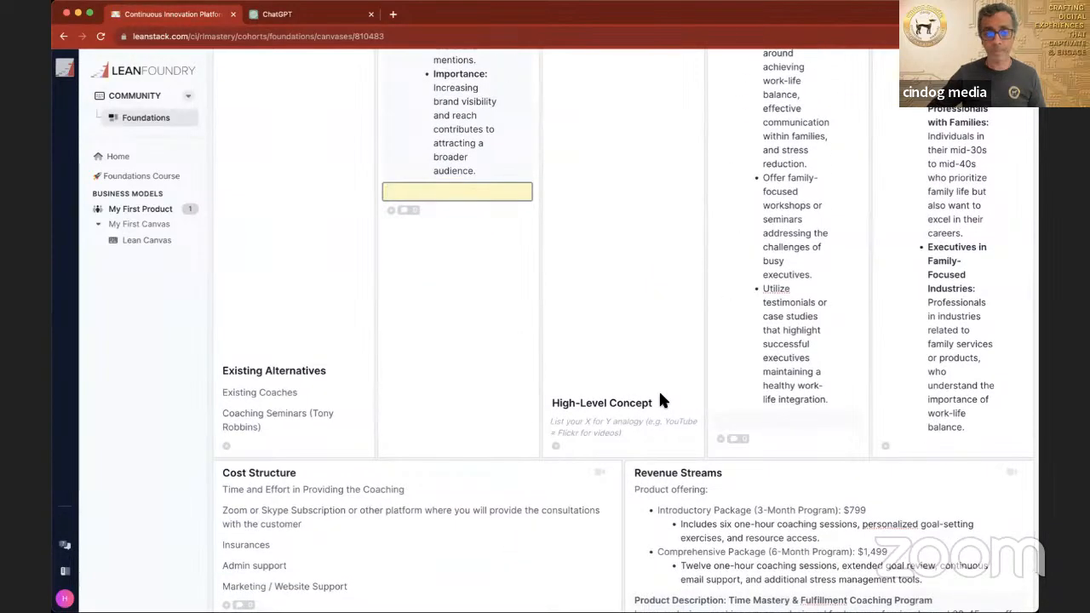
scroll(660, 396, "up", 1)
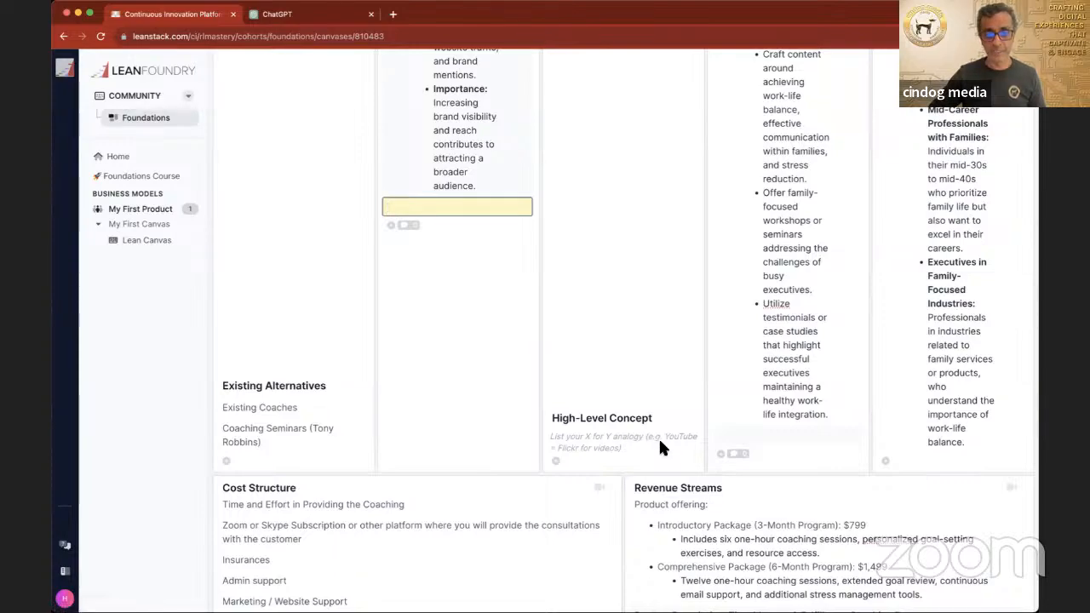
scroll(643, 394, "up", 15)
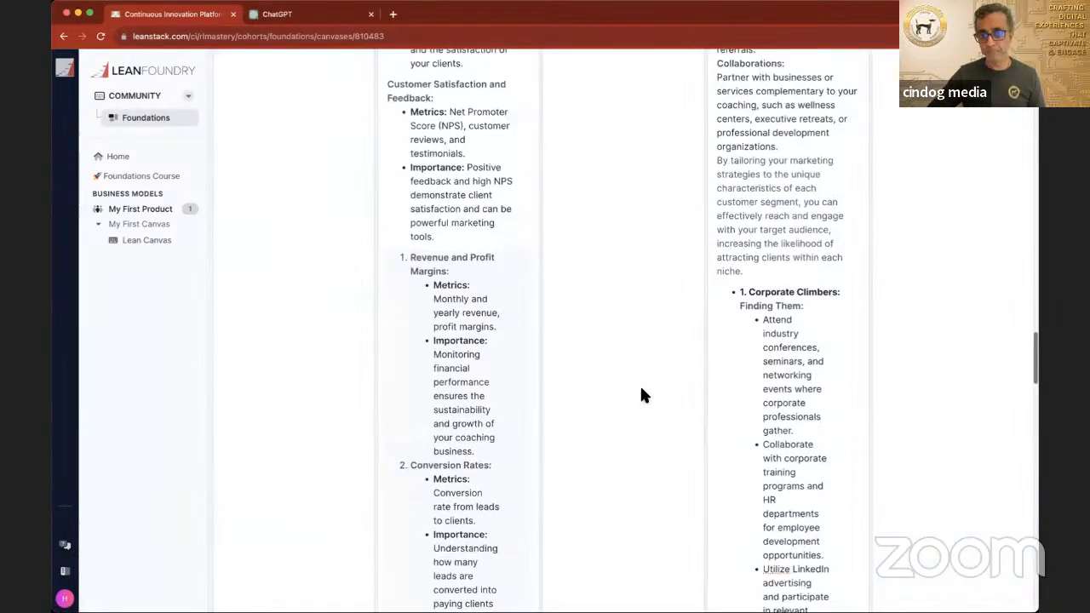
scroll(642, 394, "up", 10)
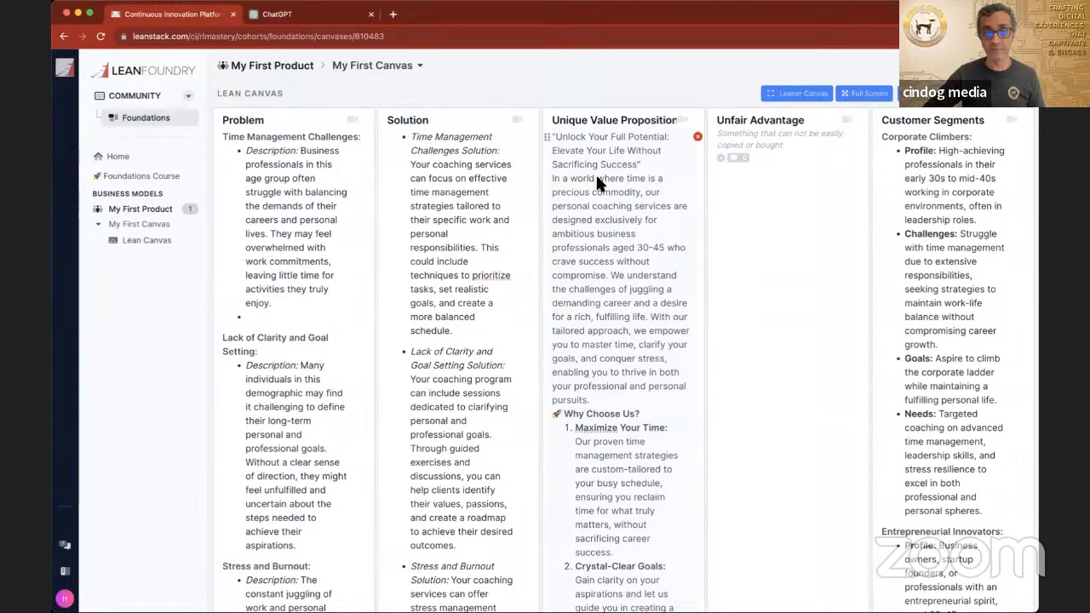
scroll(644, 286, "down", 5)
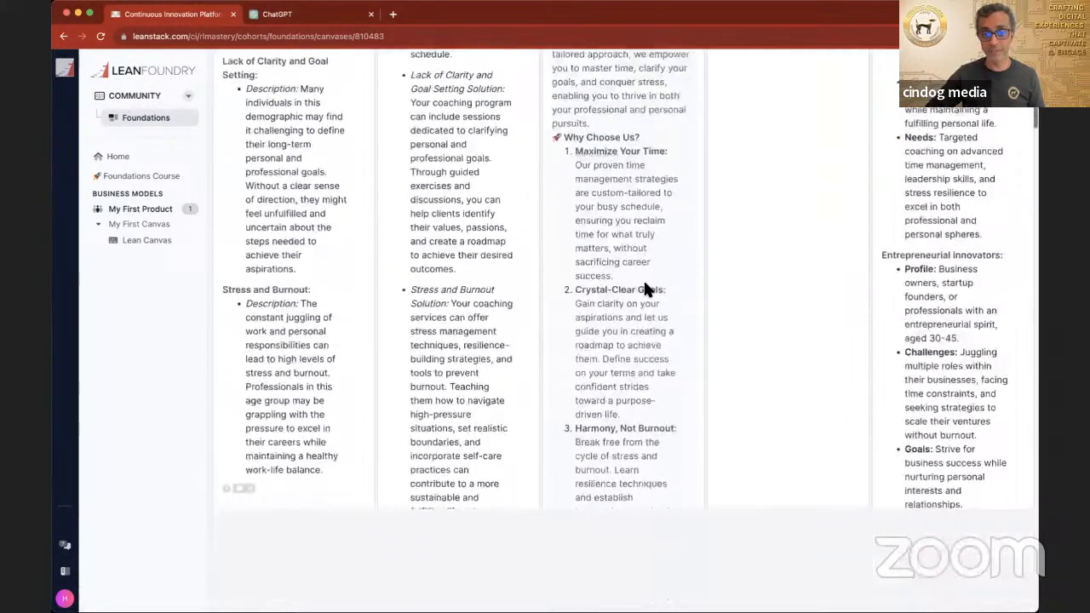